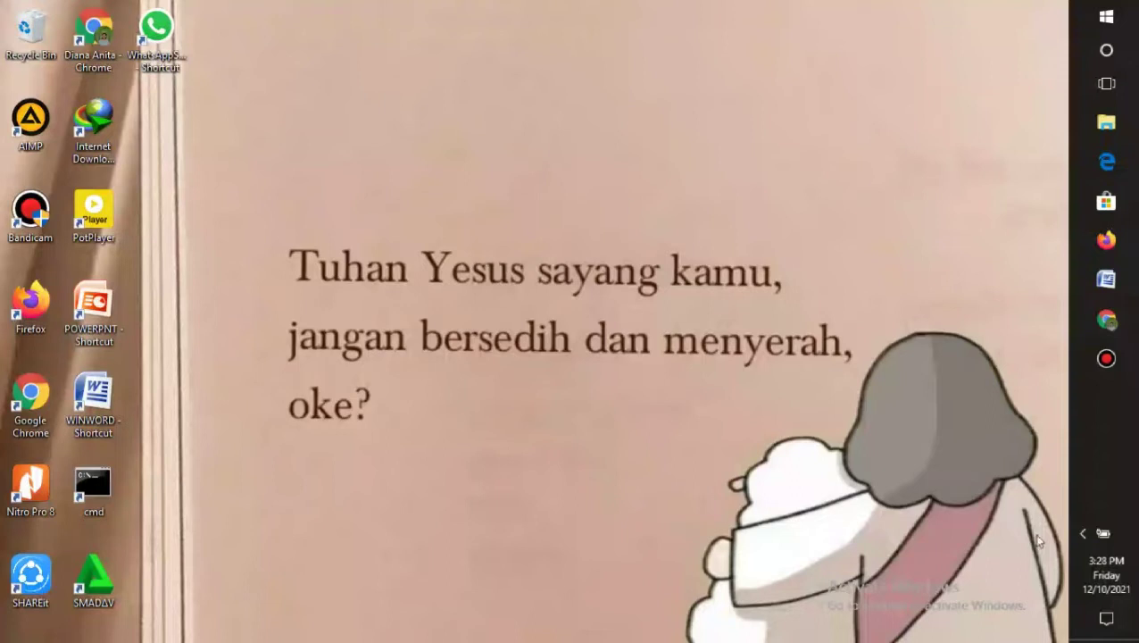
{"action": "left_click", "coordinate": [1079, 535]}
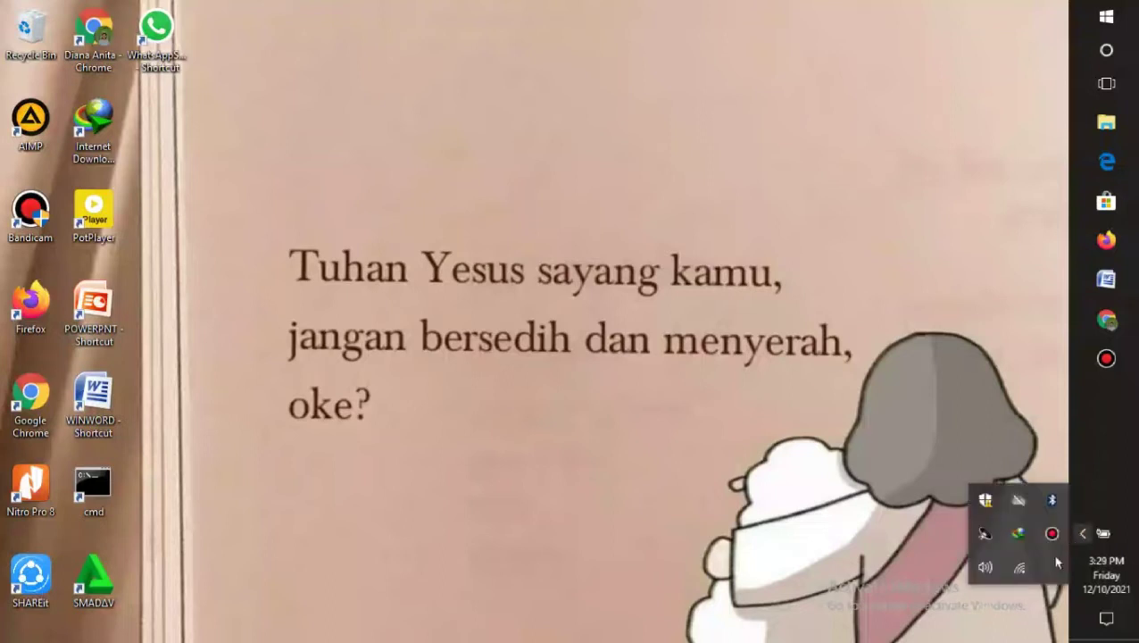
{"action": "left_click", "coordinate": [796, 473]}
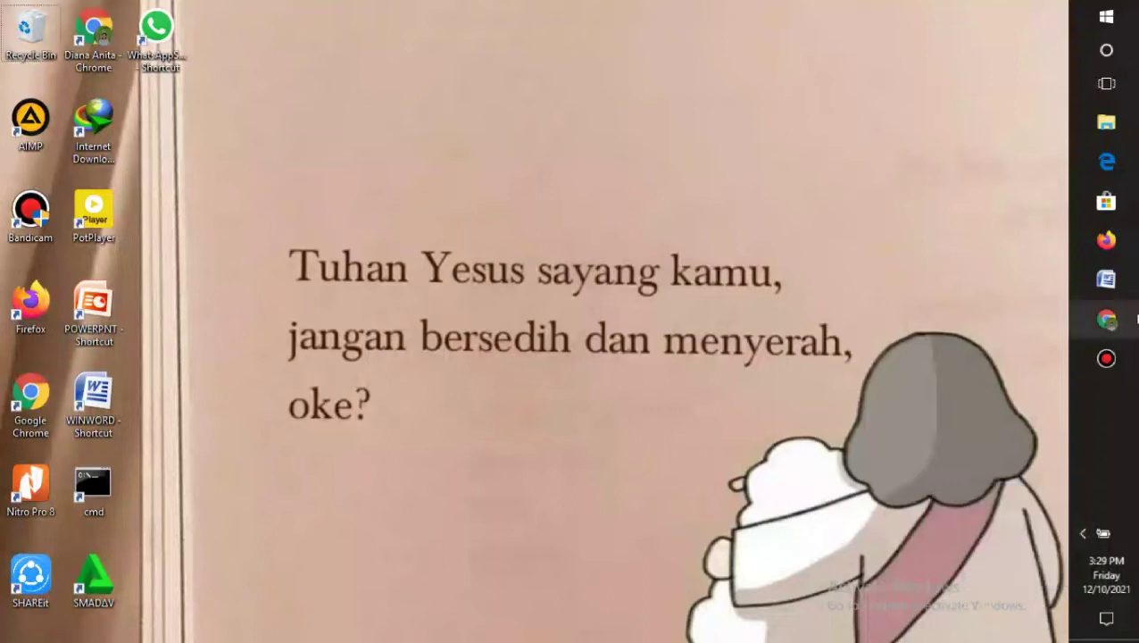
Switch to Chrome and open the website edmodo.com in the new tab.
{"action": "left_click", "coordinate": [1135, 318]}
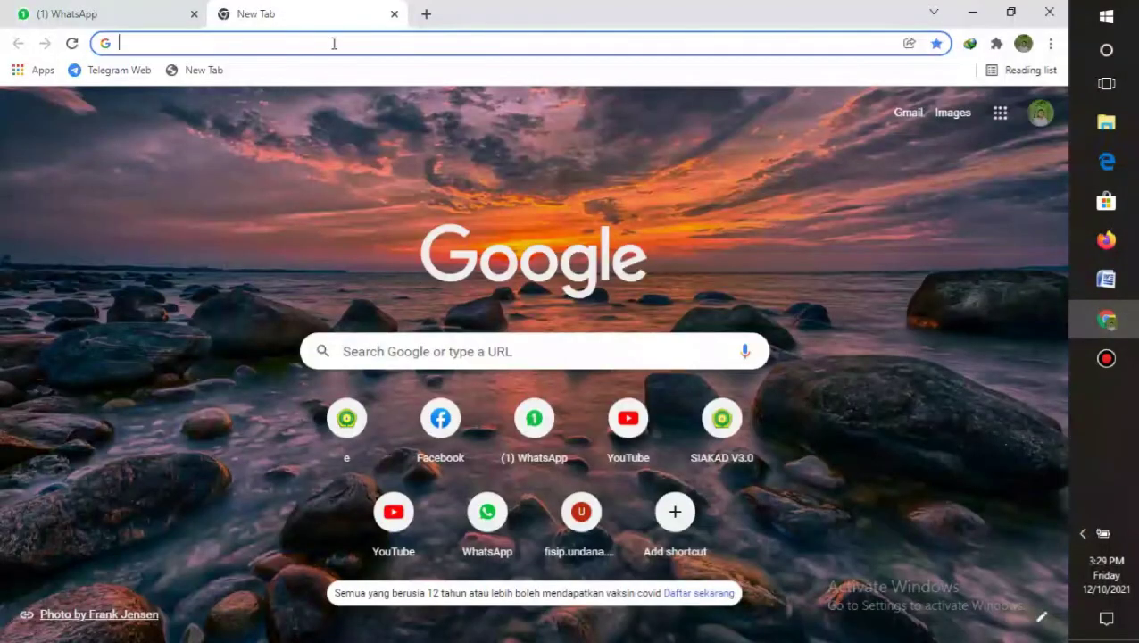
{"action": "left_click", "coordinate": [457, 349]}
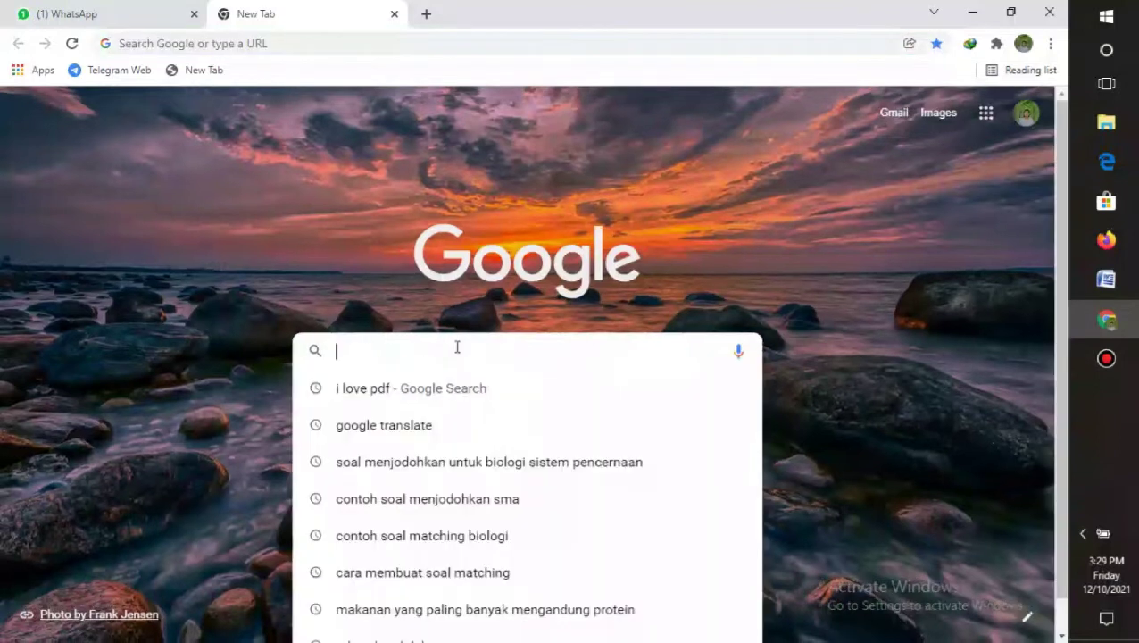
{"action": "type", "text": "edmodo"}
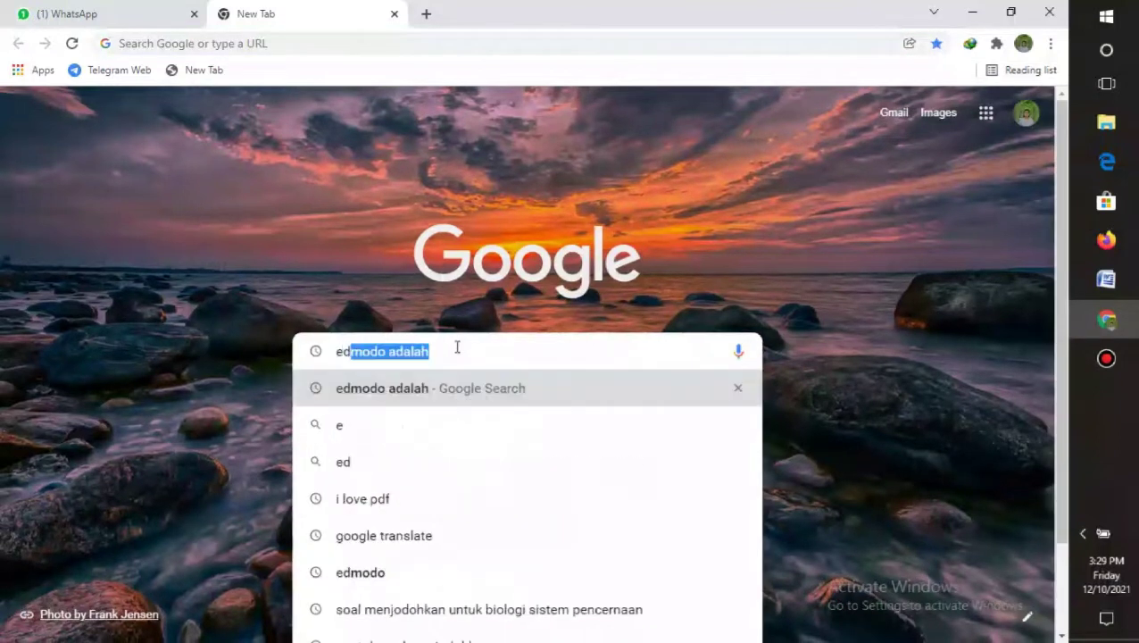
{"action": "type", "text": ".com"}
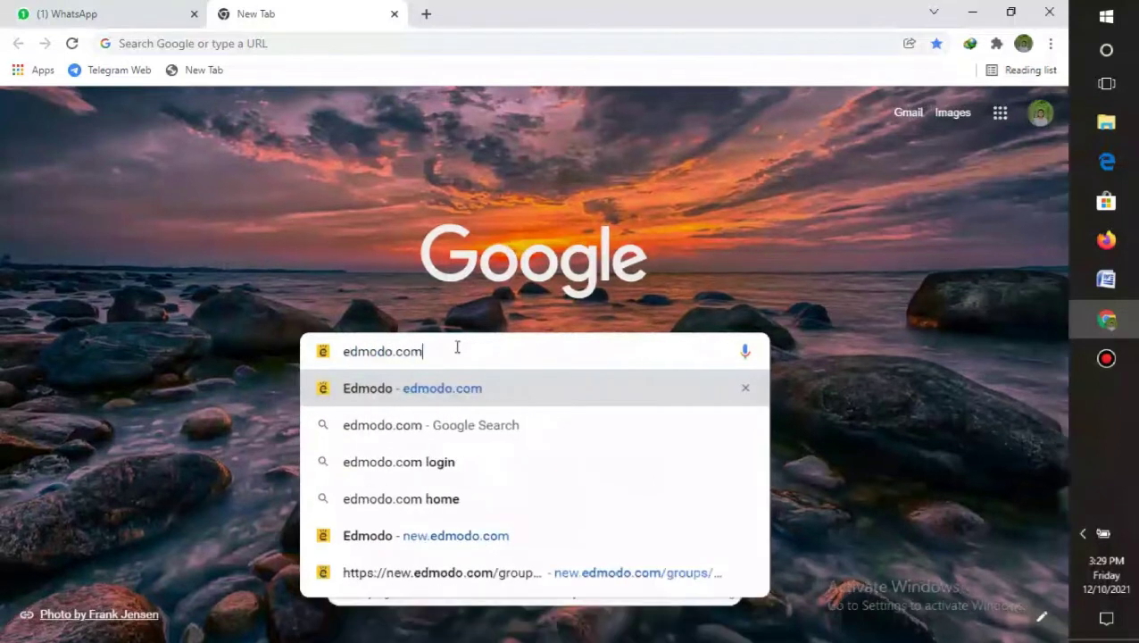
{"action": "key", "text": "Return"}
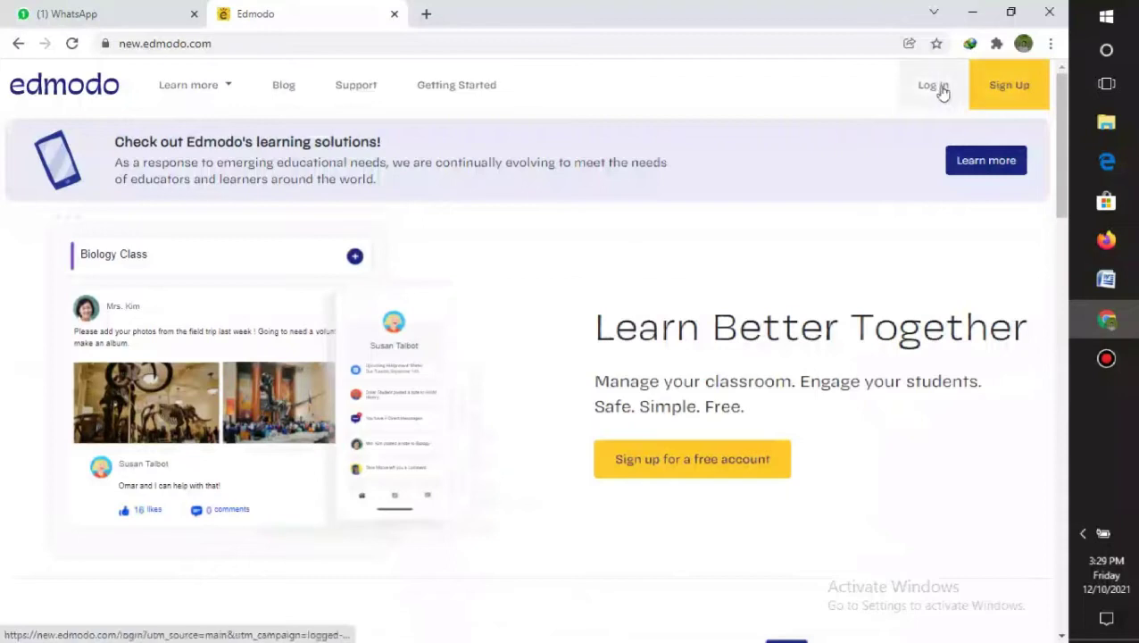
Sign up for an Edmodo teacher account with Indonesia as the location, using the first listed Google account.
{"action": "left_click", "coordinate": [1007, 92]}
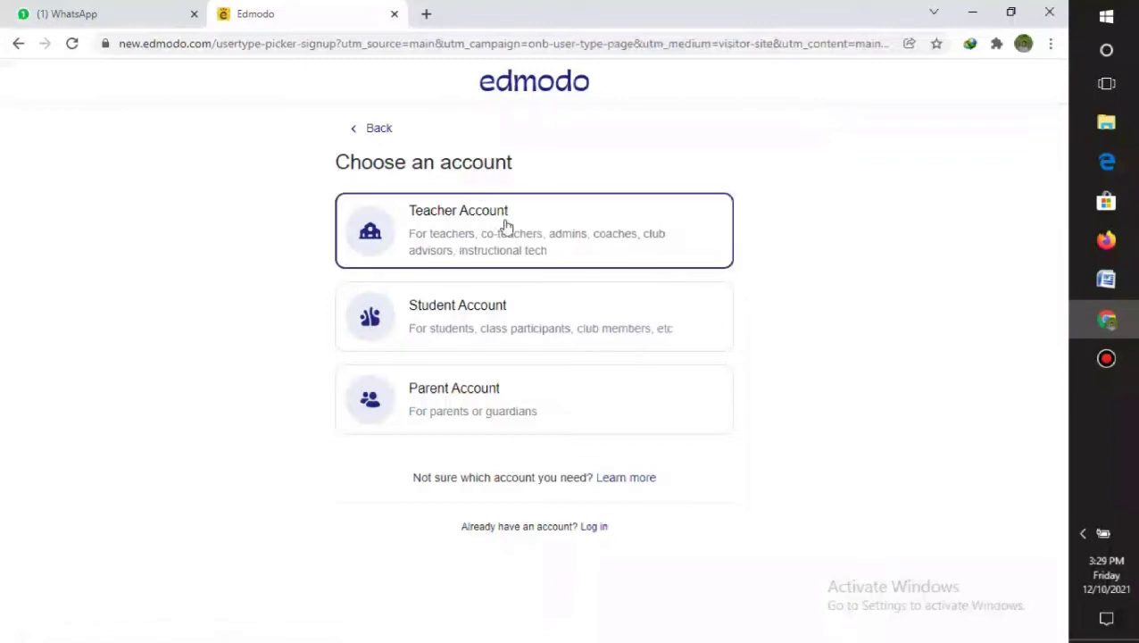
{"action": "left_click", "coordinate": [455, 228]}
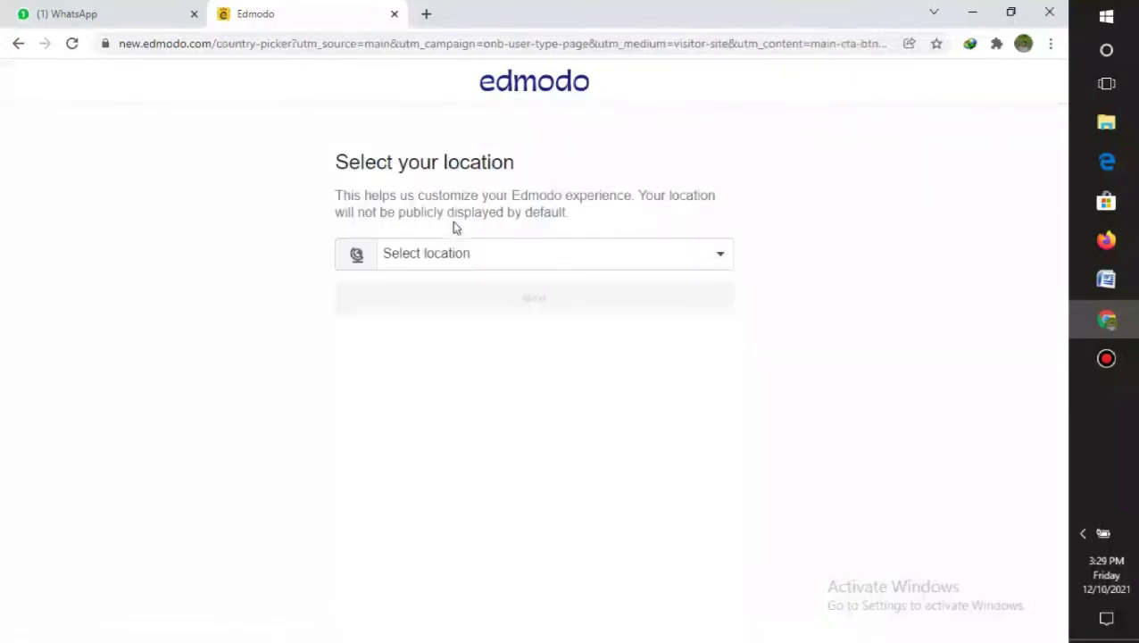
{"action": "left_click", "coordinate": [721, 268]}
{"action": "type", "text": "indo"}
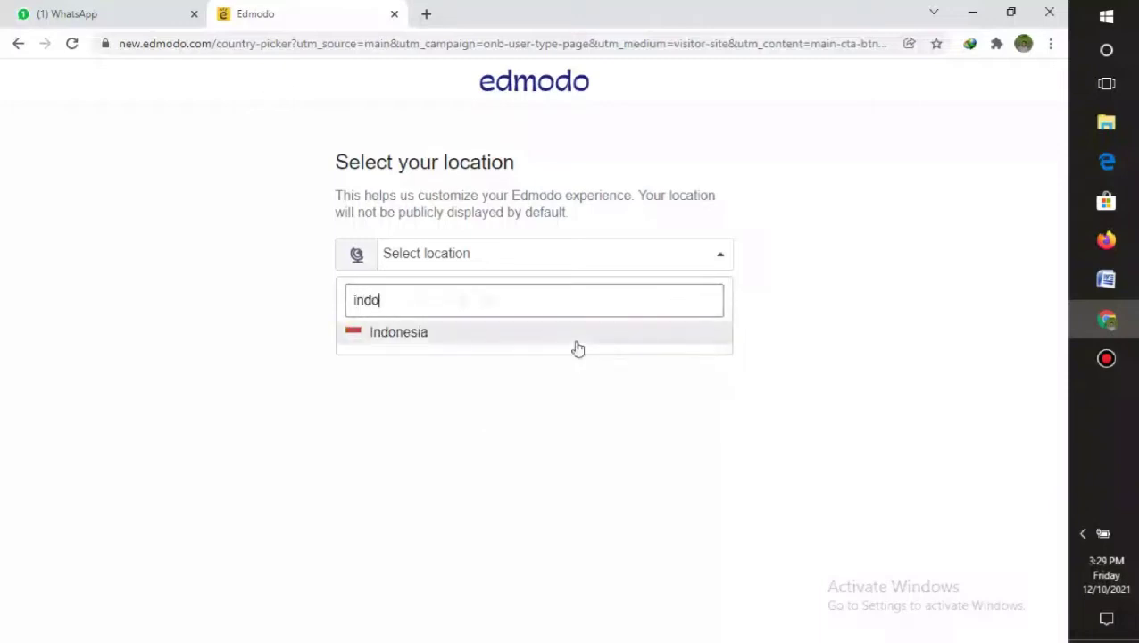
{"action": "left_click", "coordinate": [576, 344]}
{"action": "left_click", "coordinate": [552, 304]}
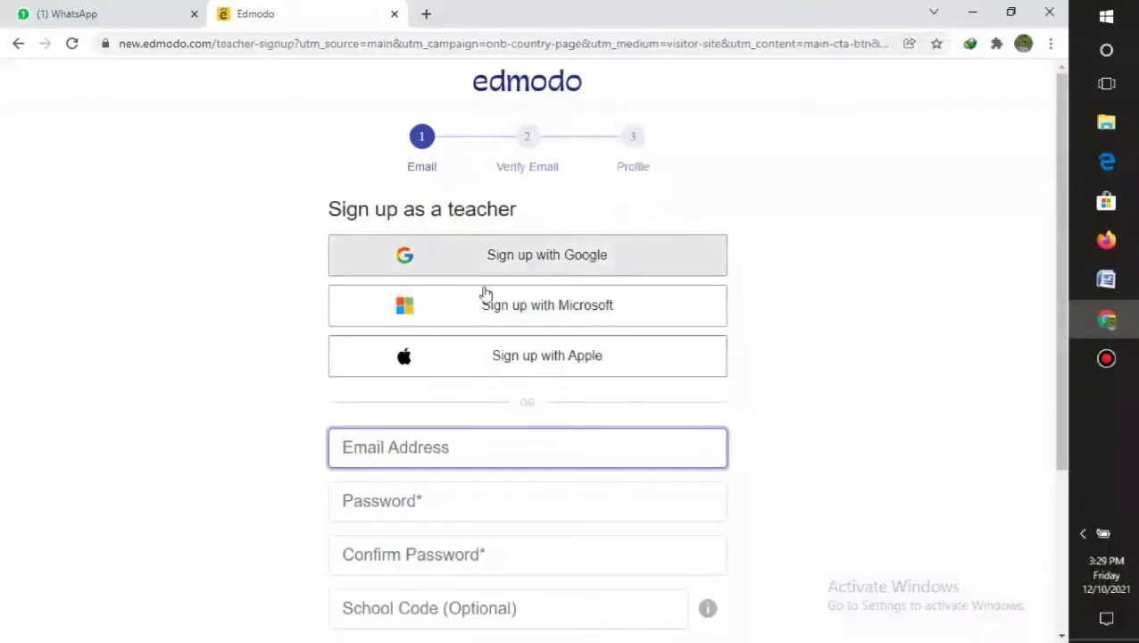
{"action": "left_click", "coordinate": [528, 266]}
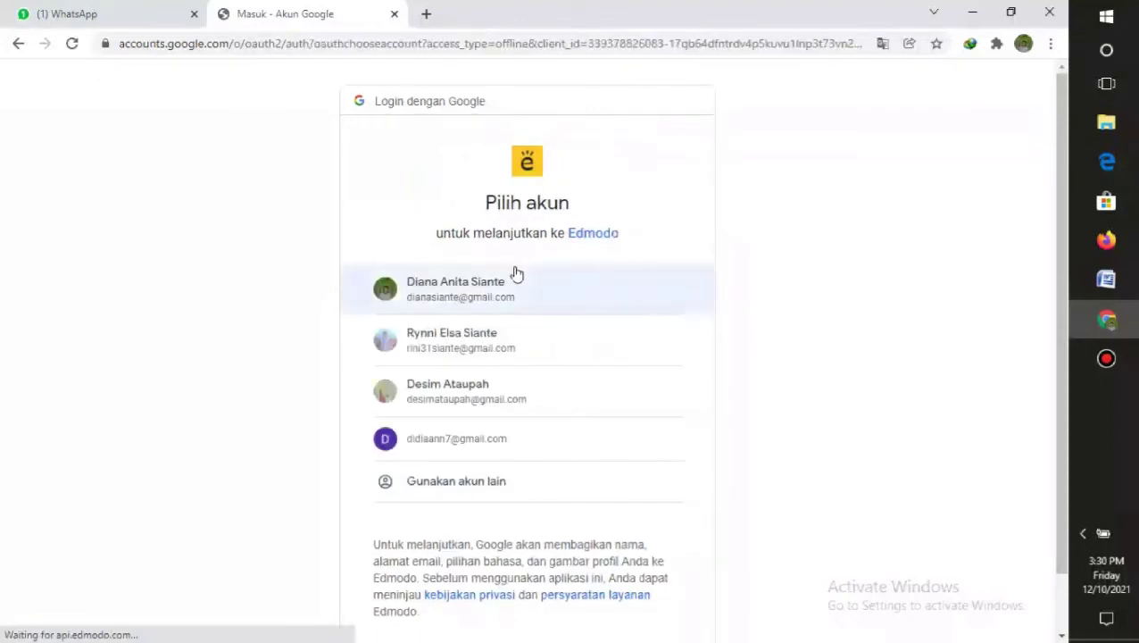
{"action": "left_click", "coordinate": [482, 293]}
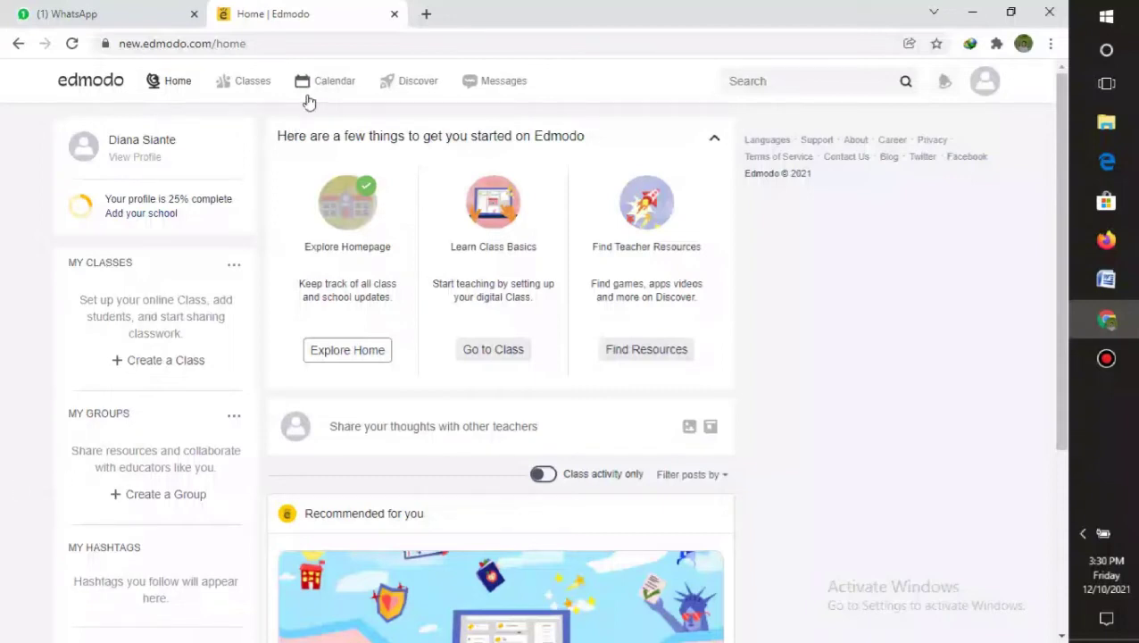
Look through the Classes section, including its Class Management, What's Due and Progress pages.
{"action": "left_click", "coordinate": [253, 88]}
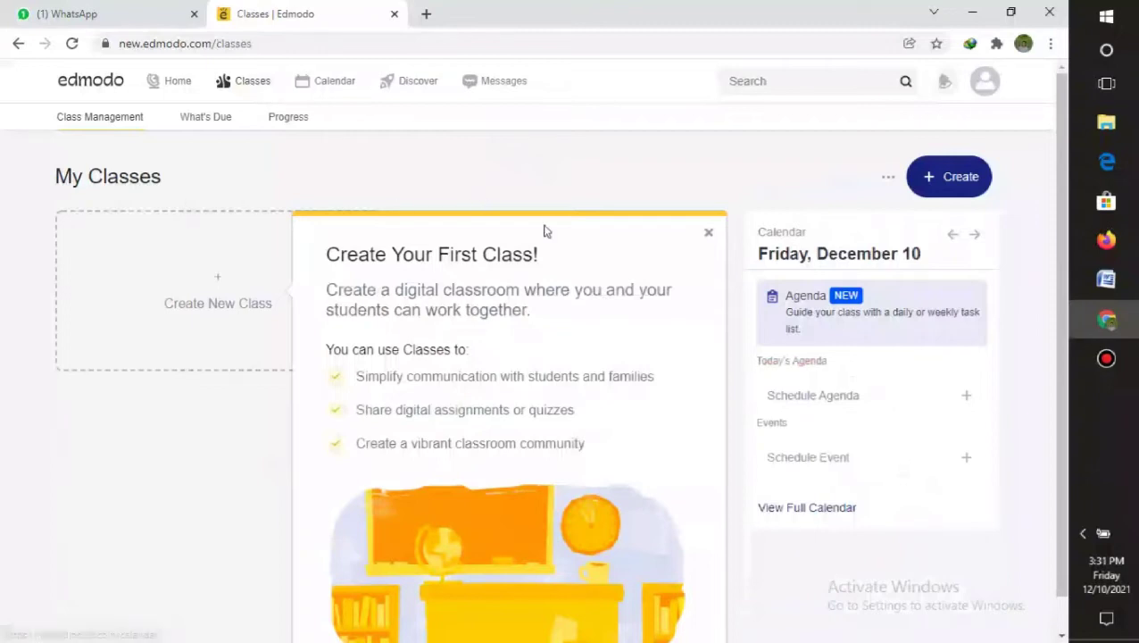
{"action": "left_click", "coordinate": [709, 235]}
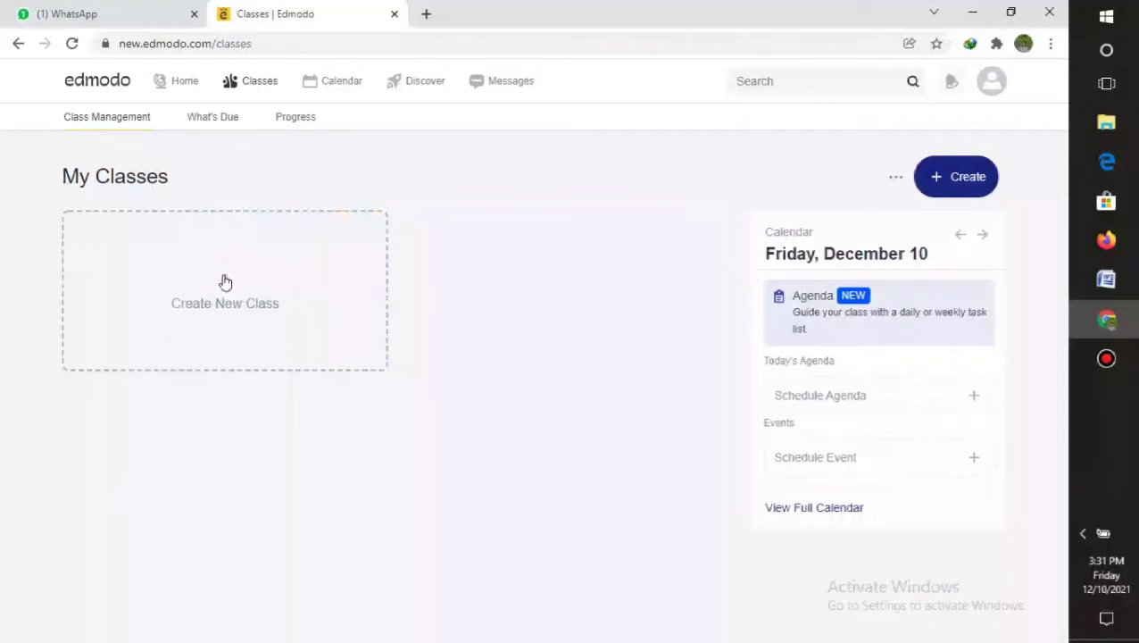
{"action": "left_click", "coordinate": [213, 120]}
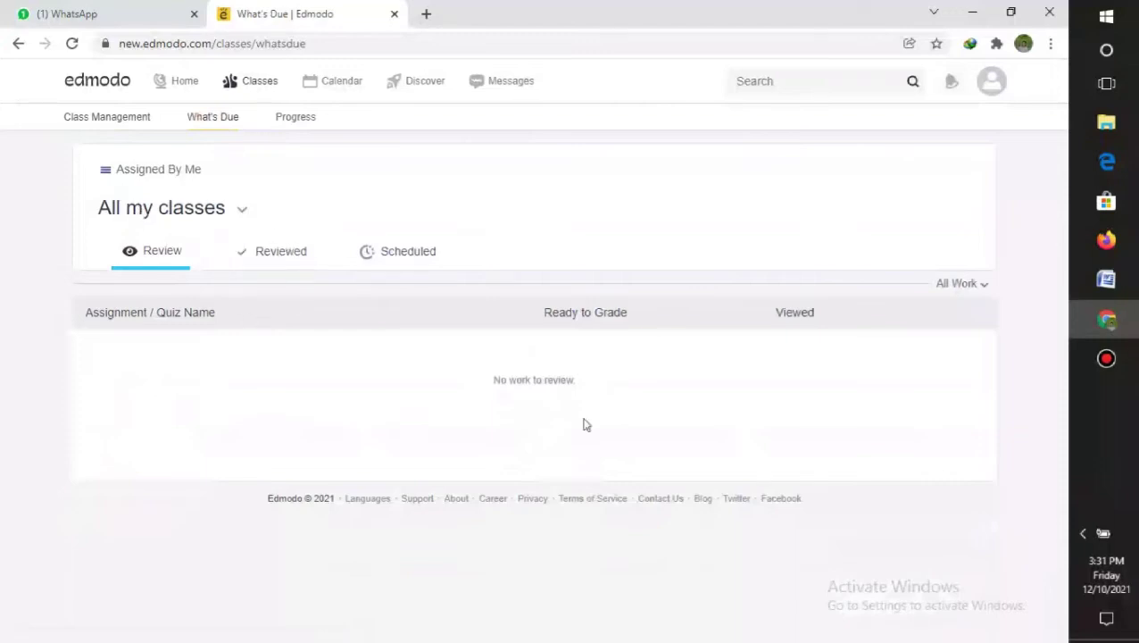
{"action": "left_click", "coordinate": [296, 117]}
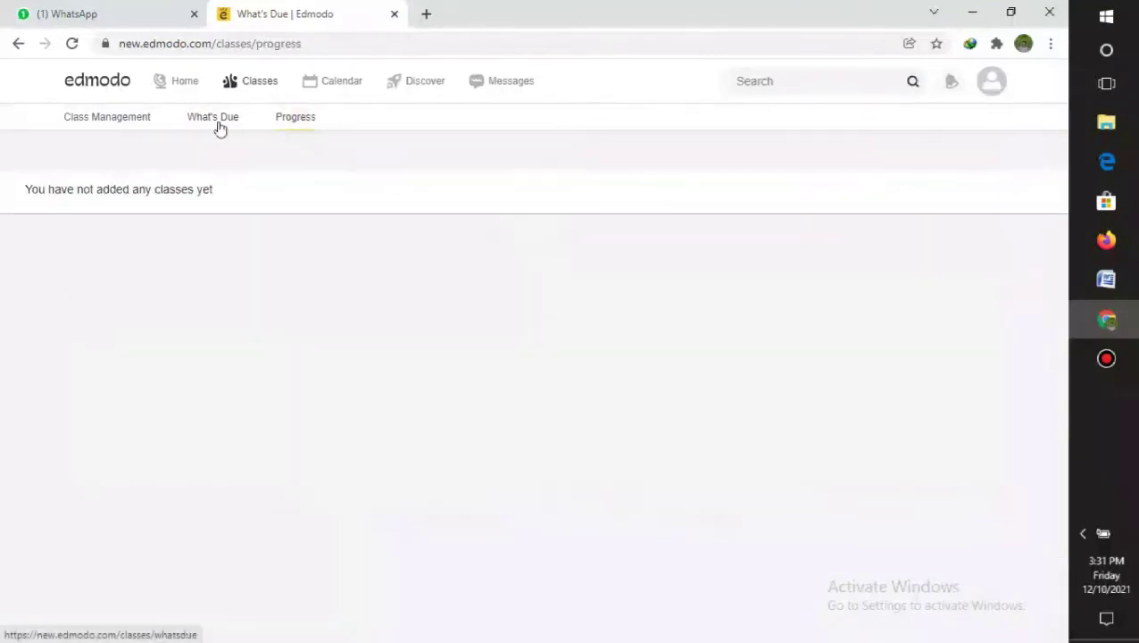
{"action": "left_click", "coordinate": [114, 124]}
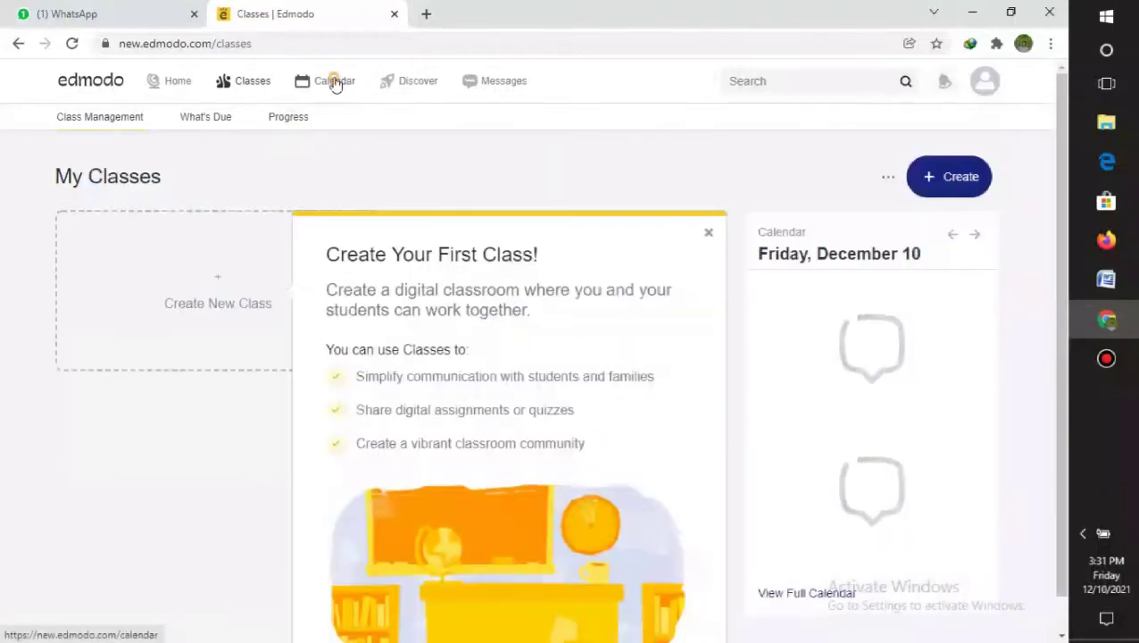
View the monthly calendar without its filter tip, and look over the collections and games on the Discover page.
{"action": "left_click", "coordinate": [335, 81]}
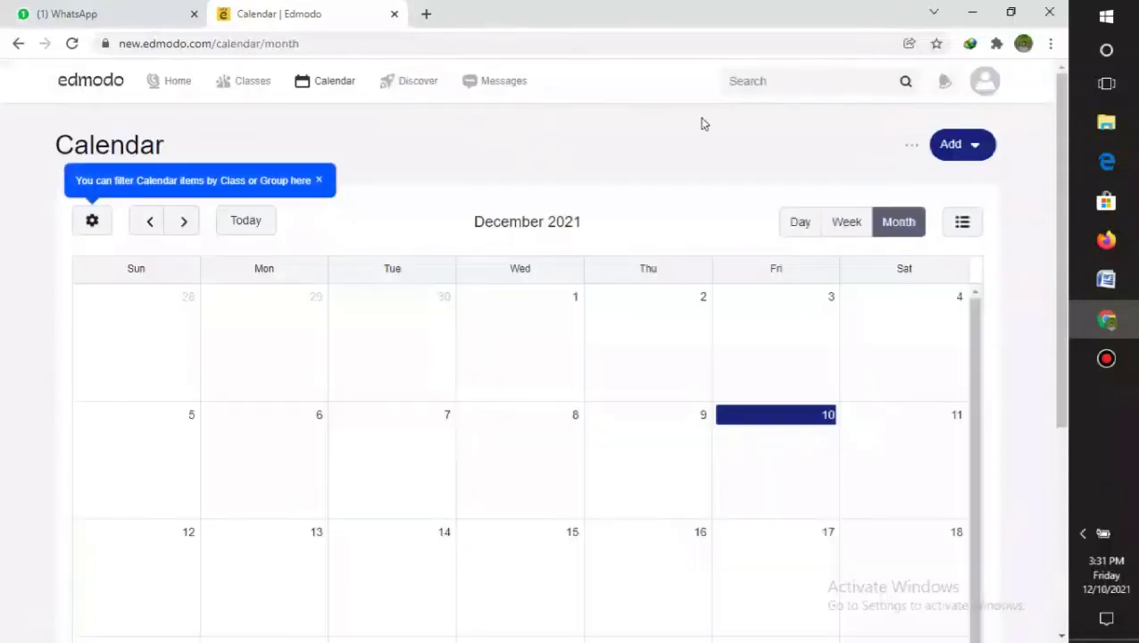
{"action": "left_click", "coordinate": [319, 183]}
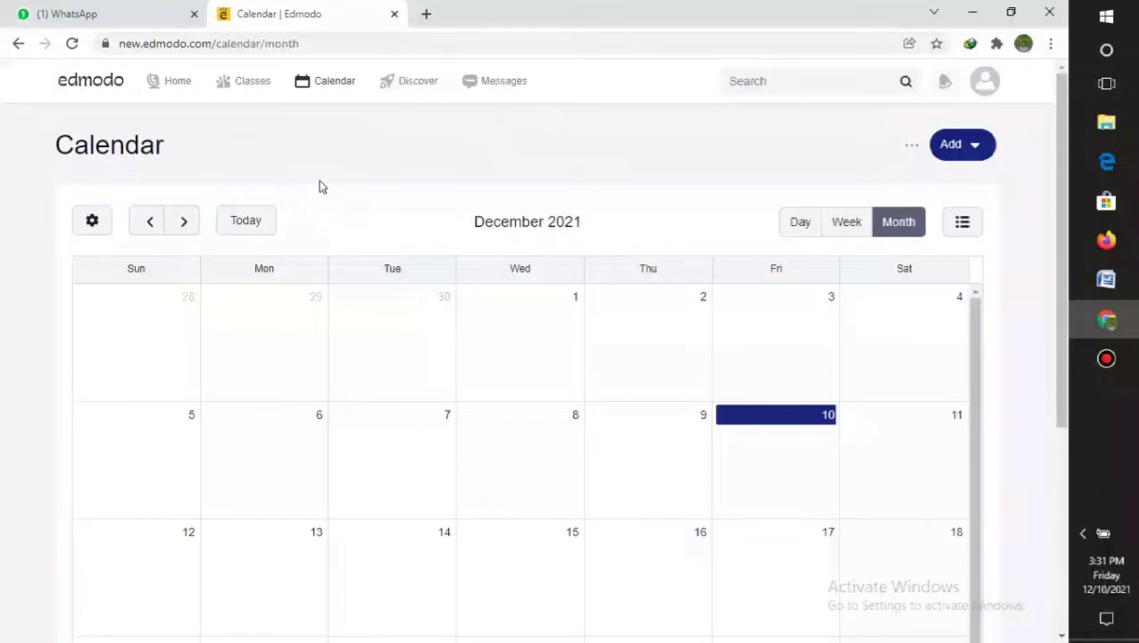
{"action": "left_click", "coordinate": [424, 93]}
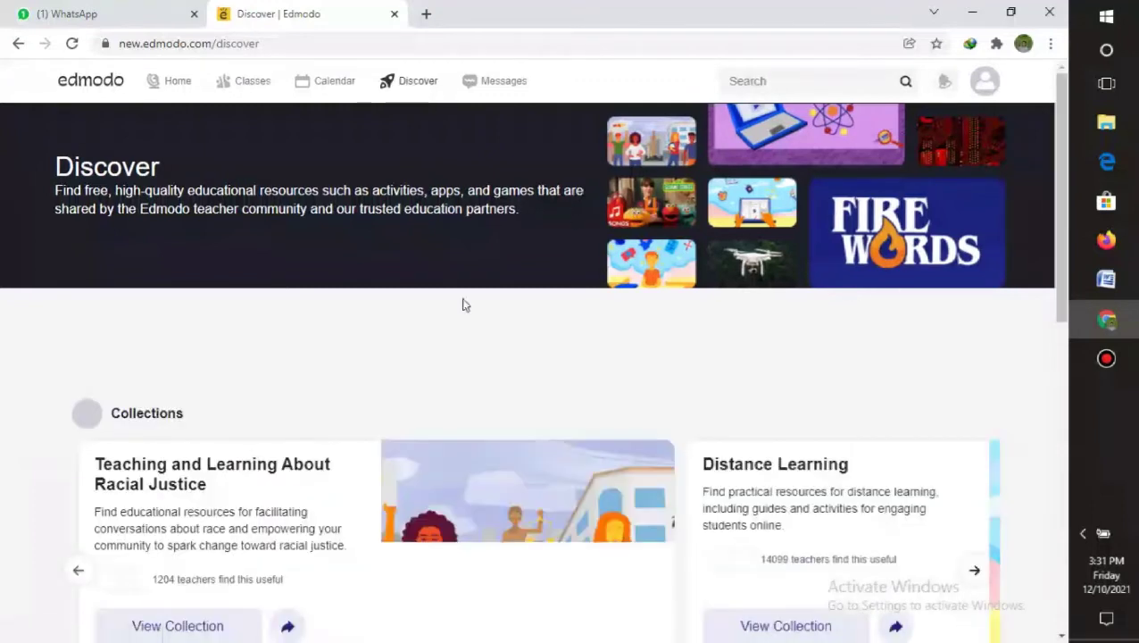
{"action": "scroll", "coordinate": [1044, 268], "scroll_direction": "down", "scroll_amount": 4}
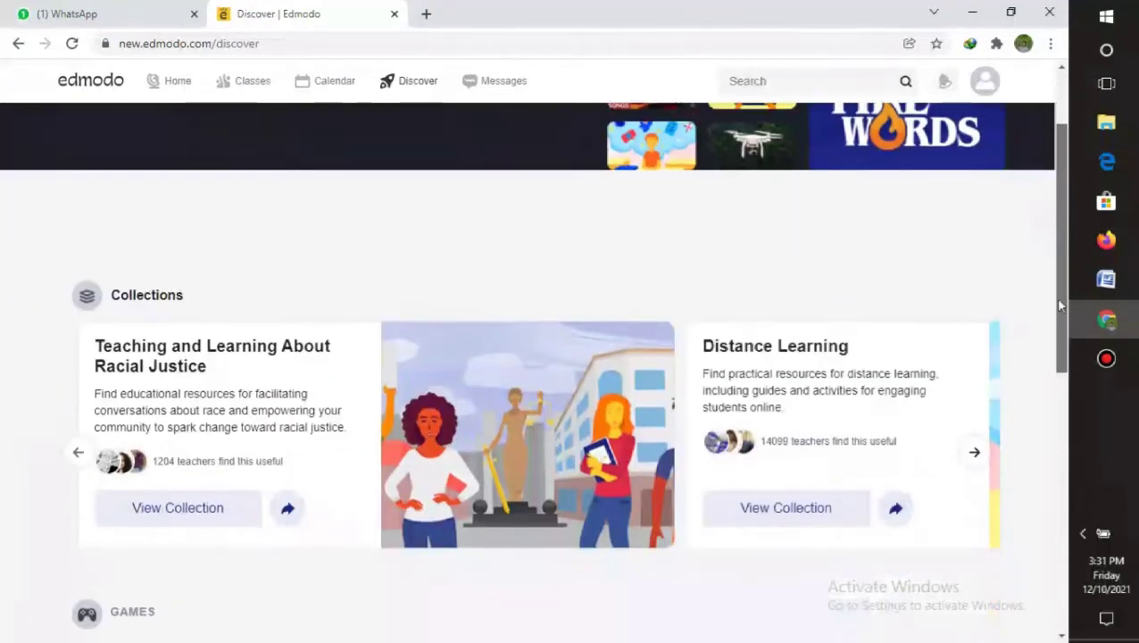
{"action": "scroll", "coordinate": [1042, 339], "scroll_direction": "up", "scroll_amount": 1}
{"action": "scroll", "coordinate": [1010, 427], "scroll_direction": "down", "scroll_amount": 3}
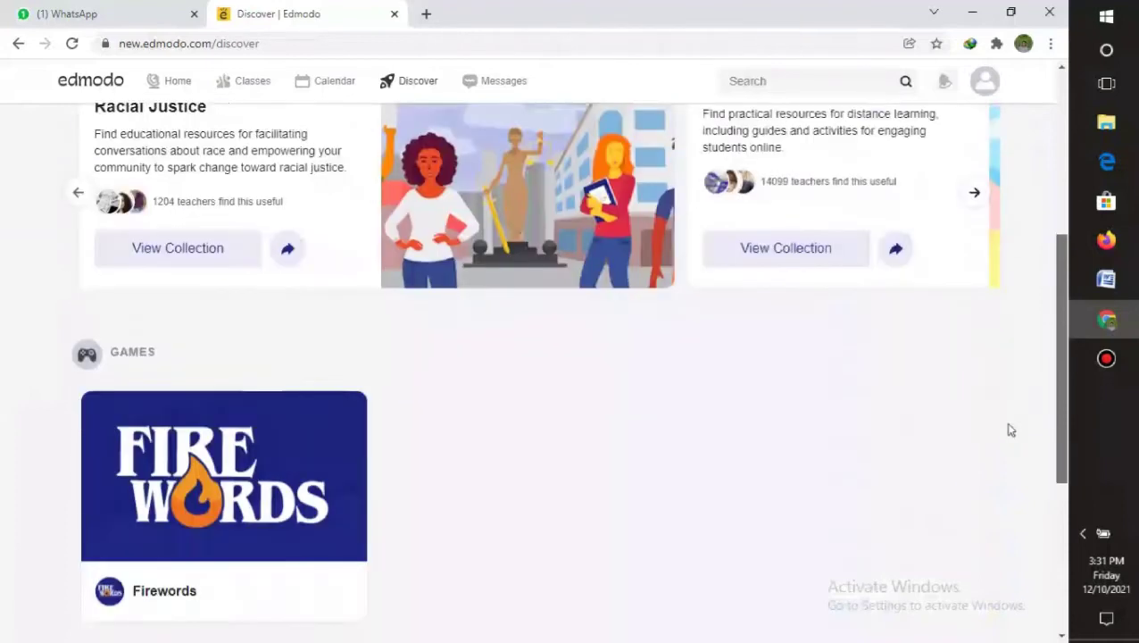
{"action": "scroll", "coordinate": [1008, 477], "scroll_direction": "down", "scroll_amount": 3}
{"action": "scroll", "coordinate": [1045, 270], "scroll_direction": "up", "scroll_amount": 8}
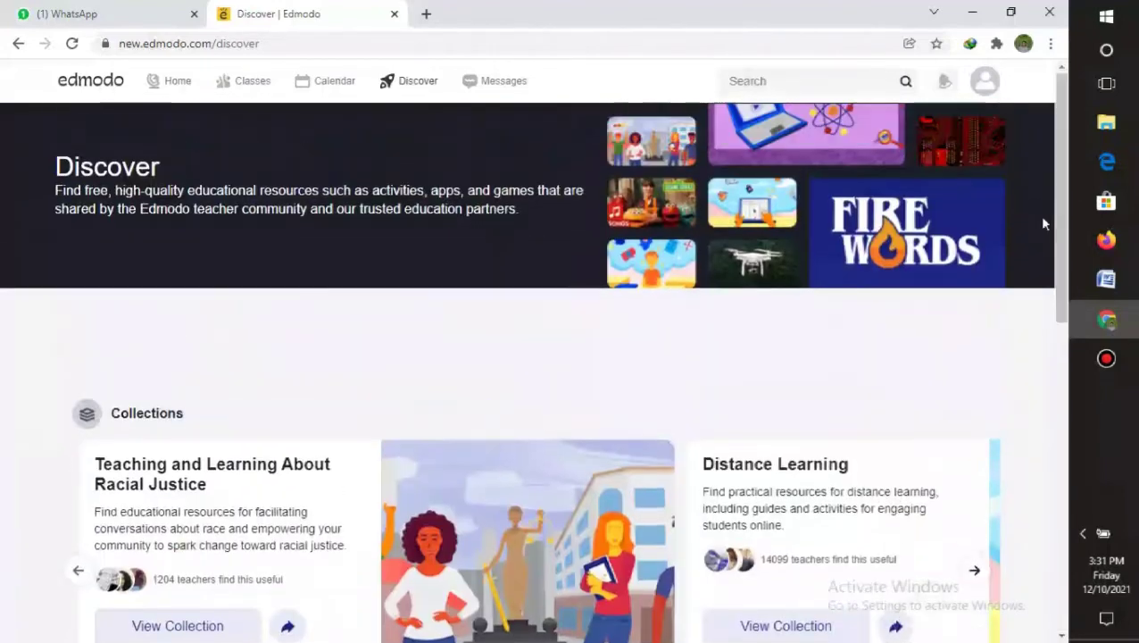
View the Messages page and check the notifications list and the account options.
{"action": "left_click", "coordinate": [498, 84]}
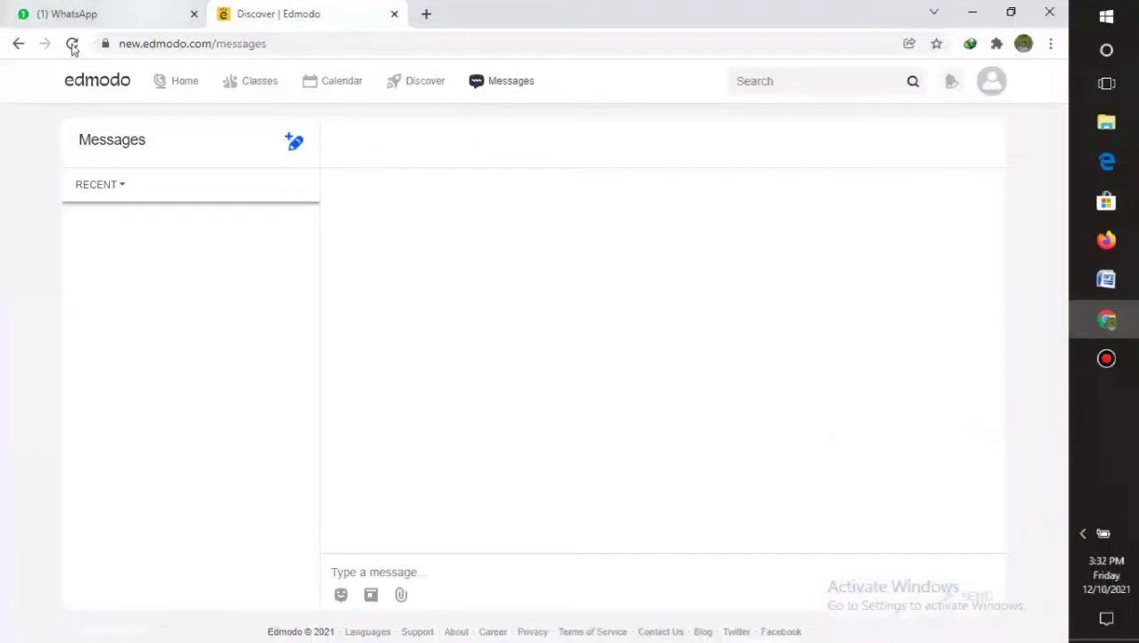
{"action": "left_click", "coordinate": [826, 90]}
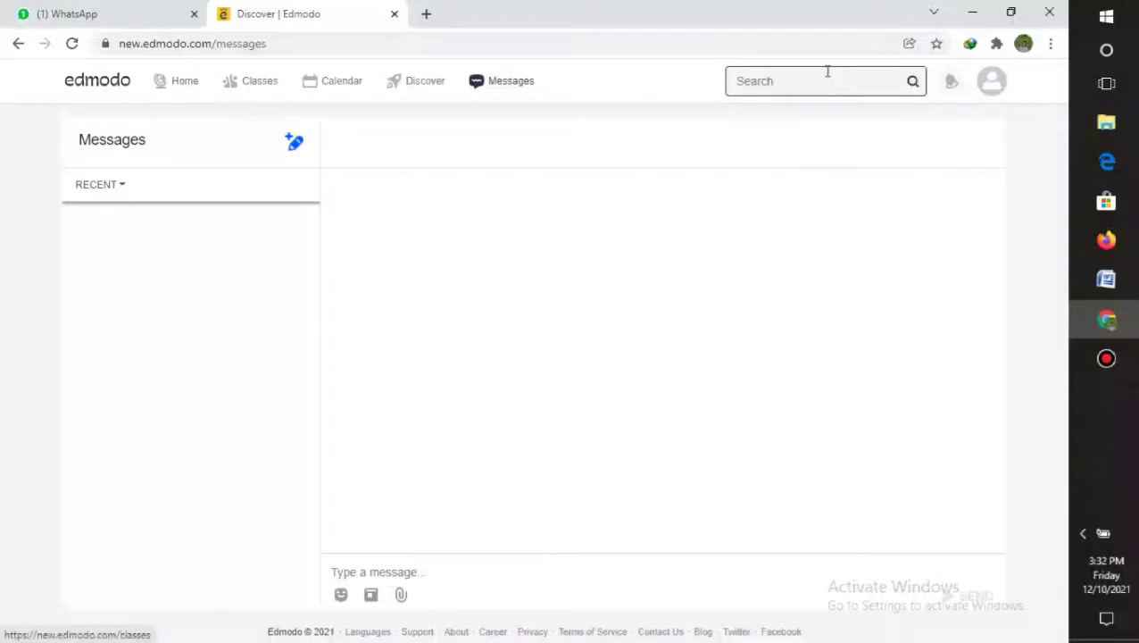
{"action": "left_click", "coordinate": [949, 89]}
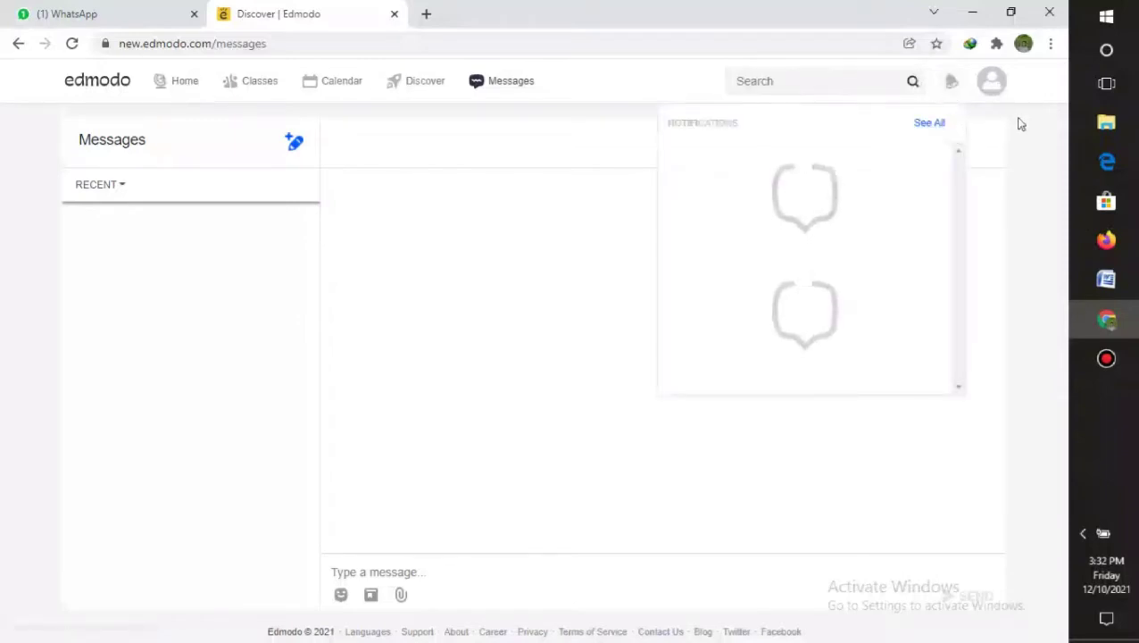
{"action": "left_click", "coordinate": [948, 85]}
{"action": "left_click", "coordinate": [948, 84]}
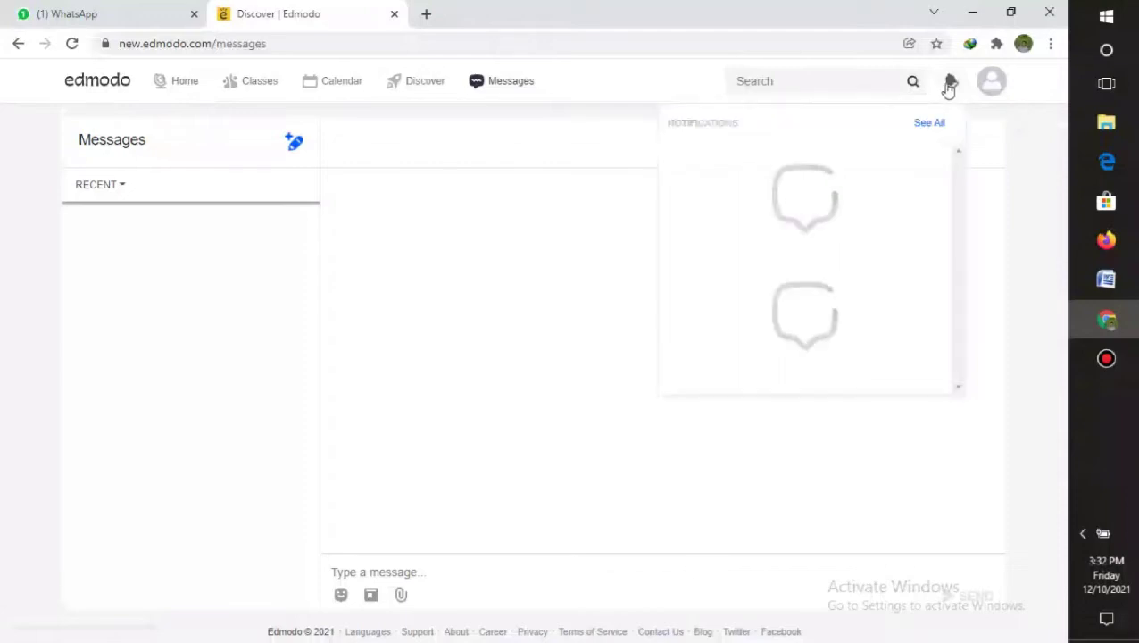
{"action": "left_click", "coordinate": [943, 100]}
{"action": "left_click", "coordinate": [948, 95]}
{"action": "left_click", "coordinate": [1011, 150]}
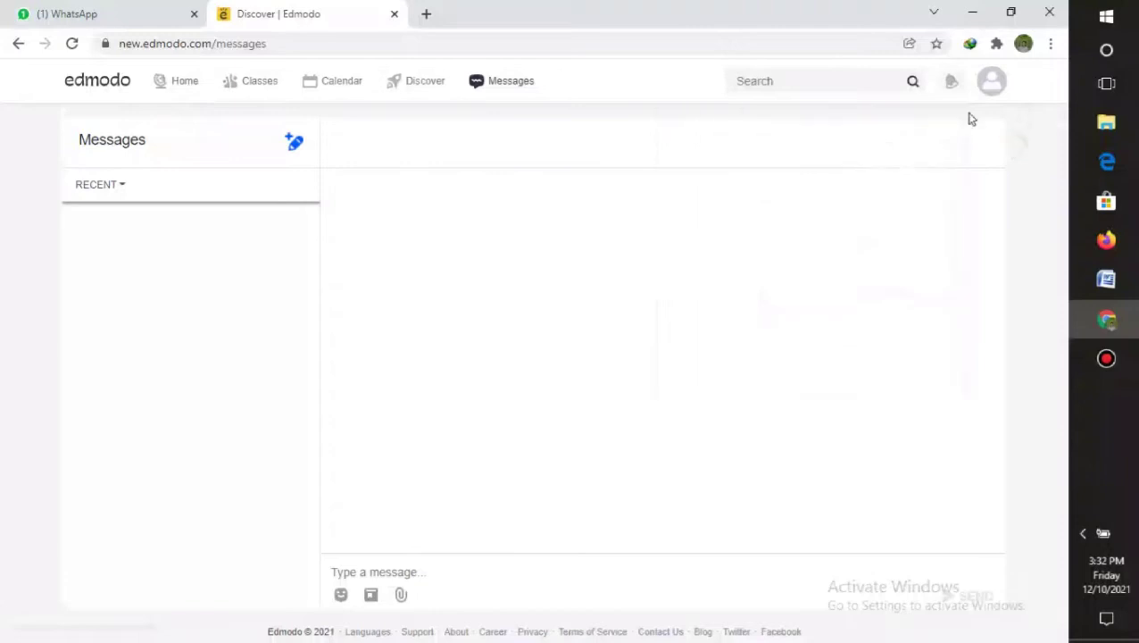
{"action": "left_click", "coordinate": [949, 85]}
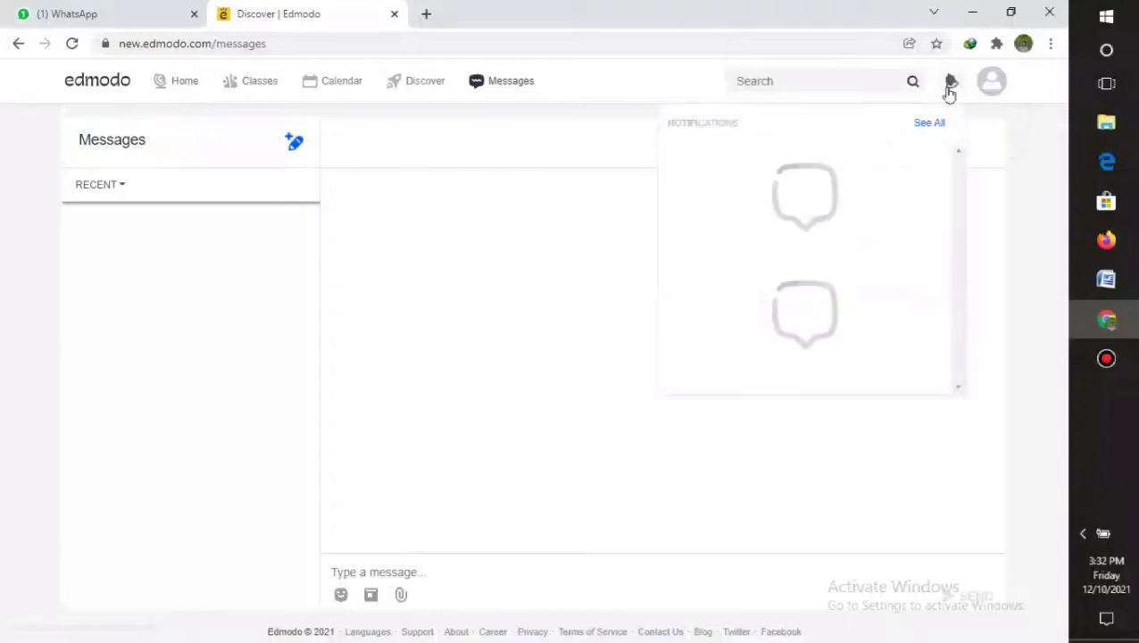
{"action": "left_click", "coordinate": [1010, 135]}
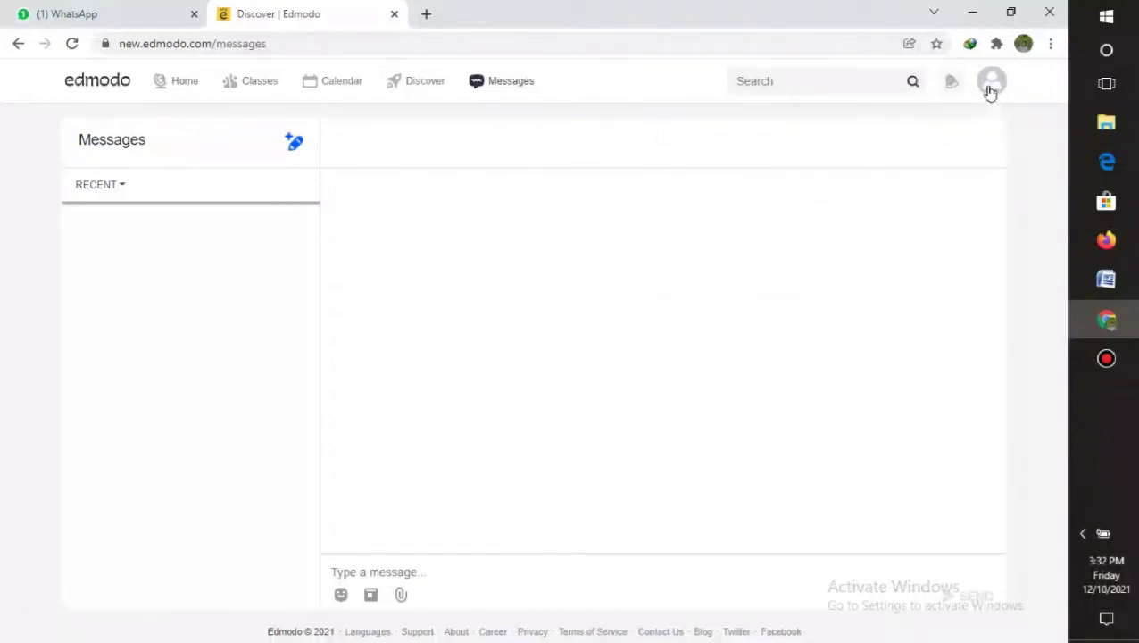
{"action": "left_click", "coordinate": [990, 89]}
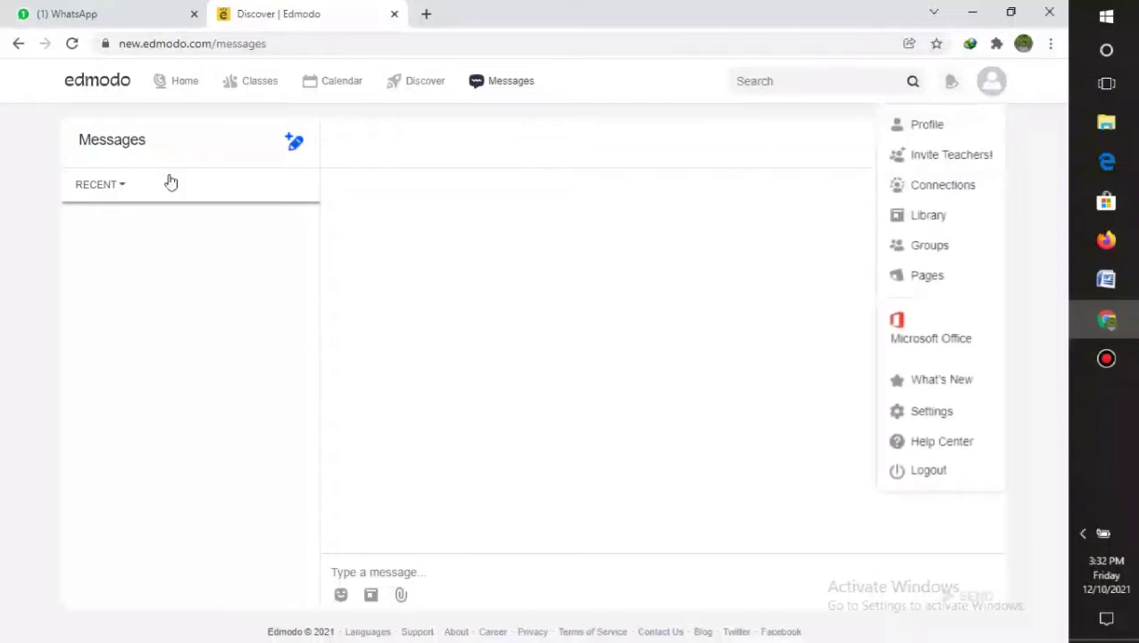
Return to the Edmodo home page and open the account's own profile.
{"action": "left_click", "coordinate": [178, 92]}
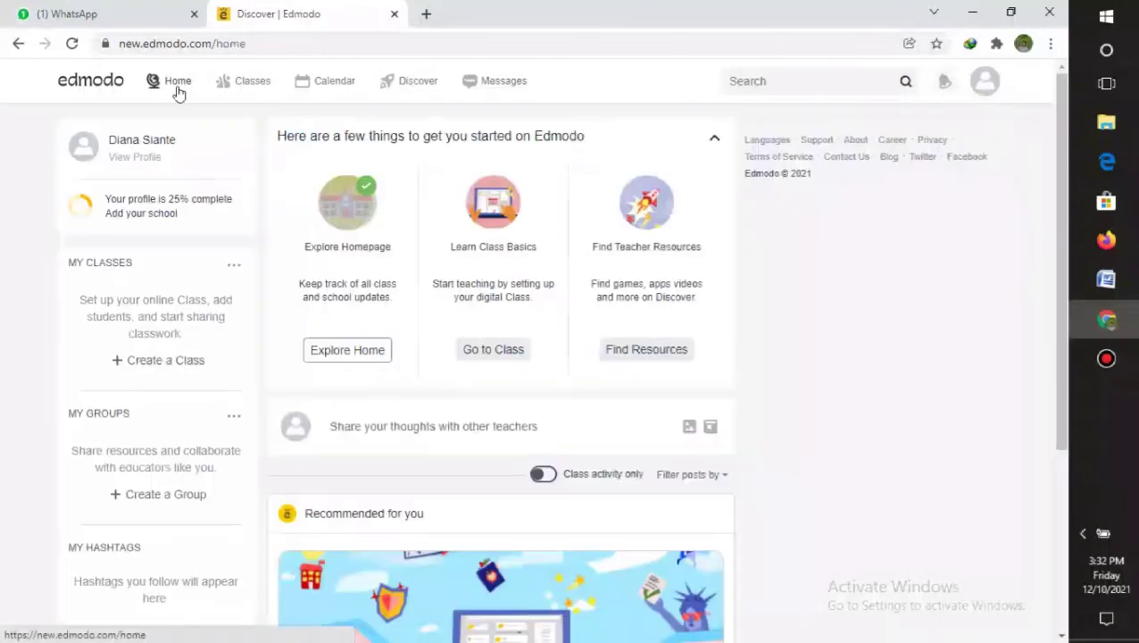
{"action": "mouse_move", "coordinate": [254, 87]}
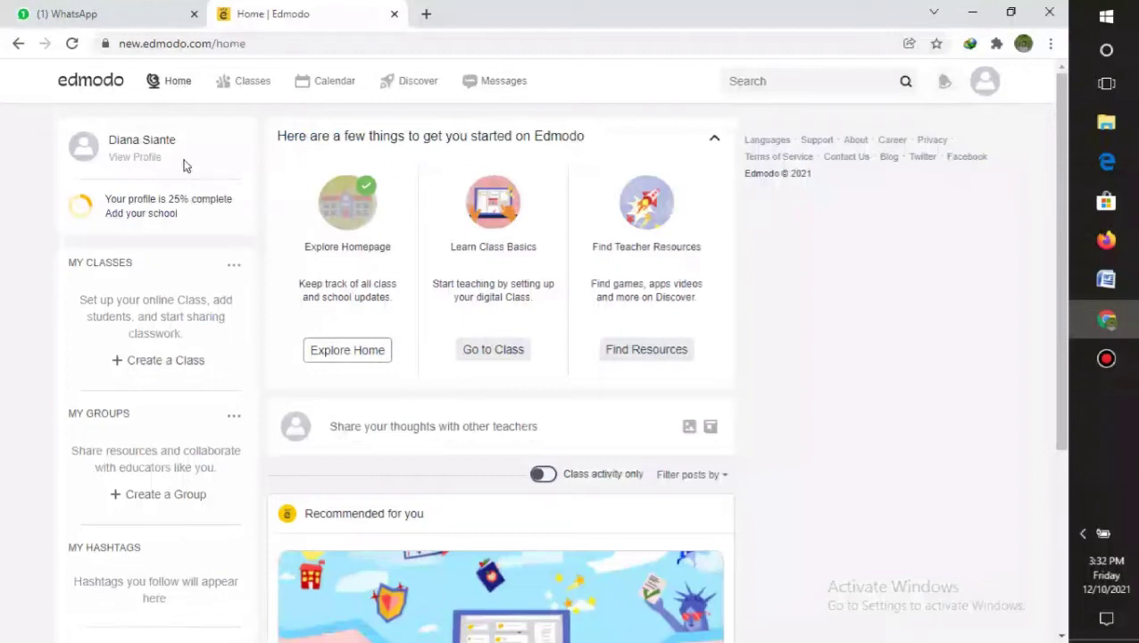
{"action": "left_click", "coordinate": [138, 159]}
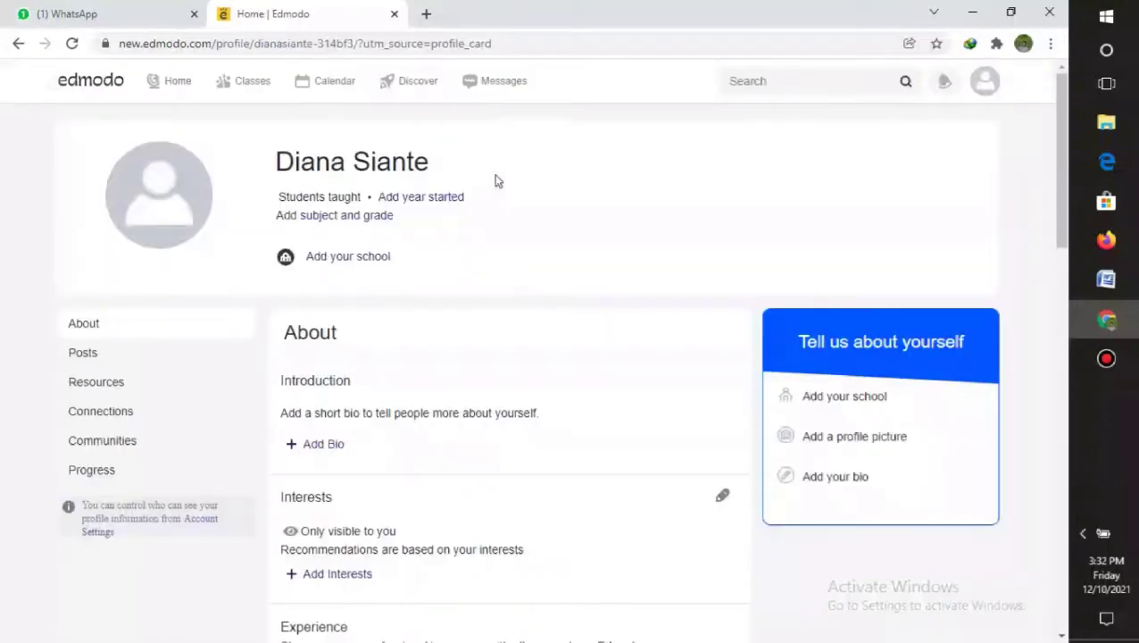
{"action": "mouse_move", "coordinate": [173, 233]}
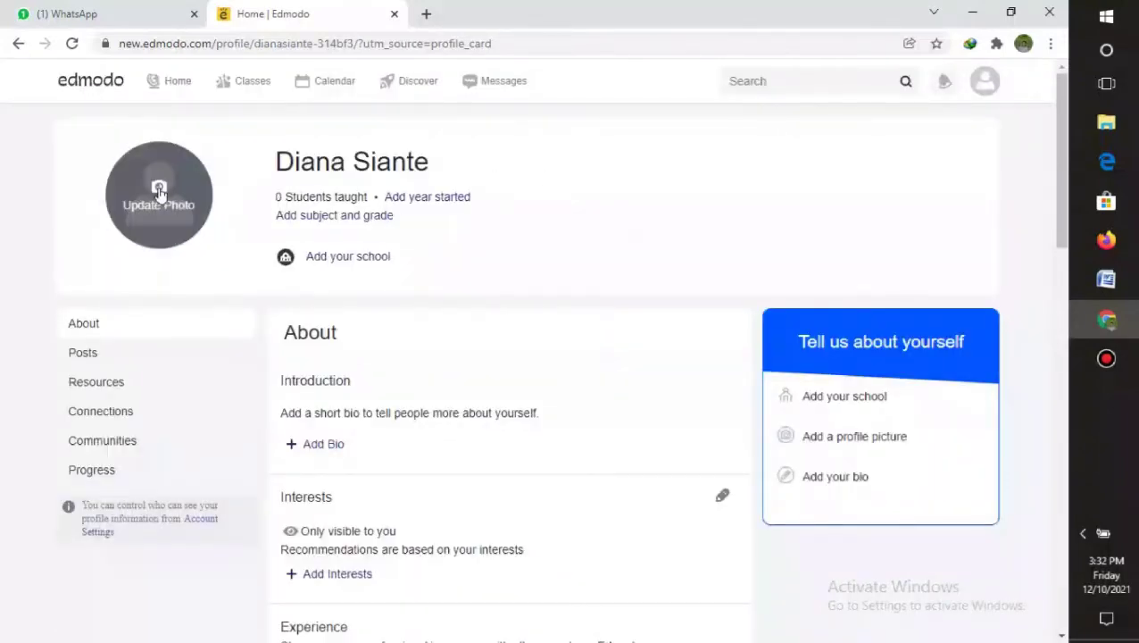
{"action": "left_click", "coordinate": [159, 195]}
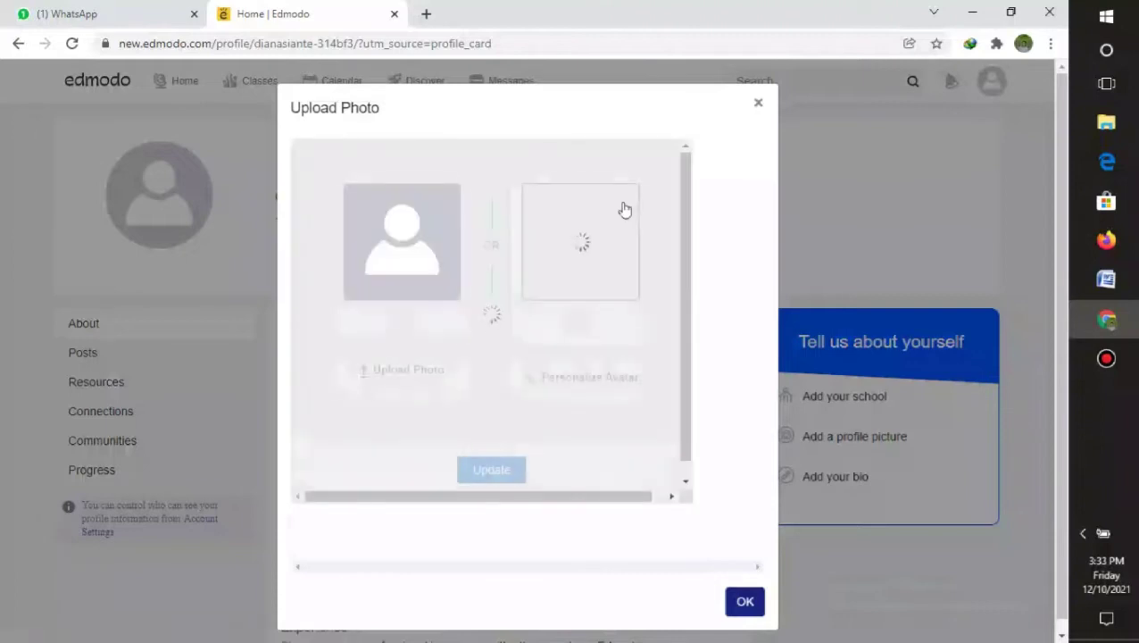
{"action": "left_click", "coordinate": [377, 373]}
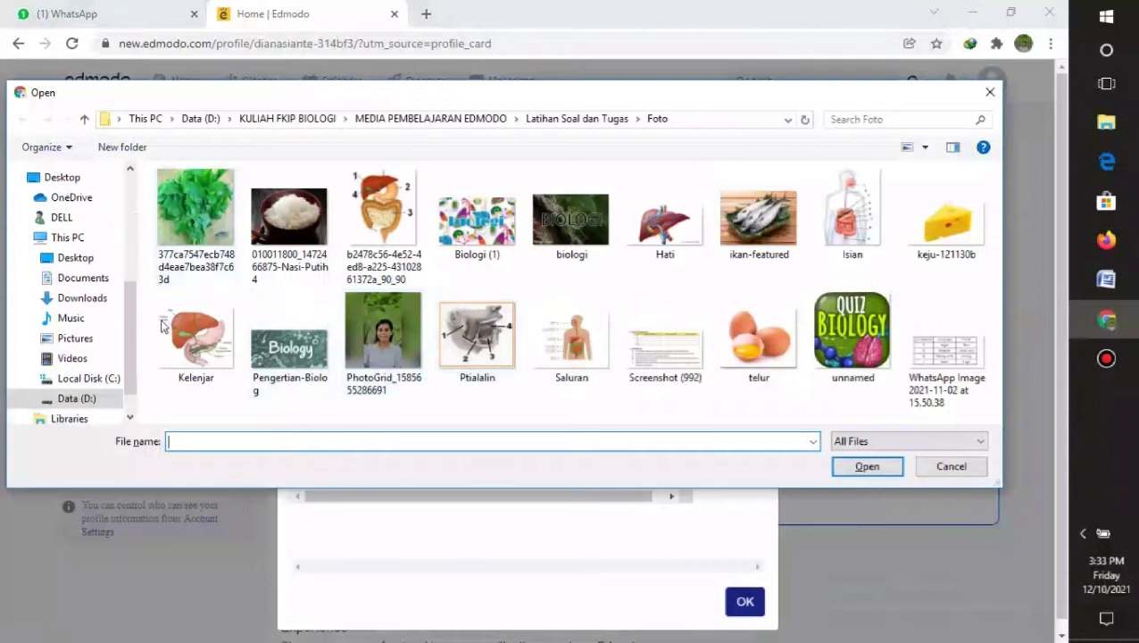
{"action": "left_click", "coordinate": [386, 344]}
{"action": "left_click", "coordinate": [866, 465]}
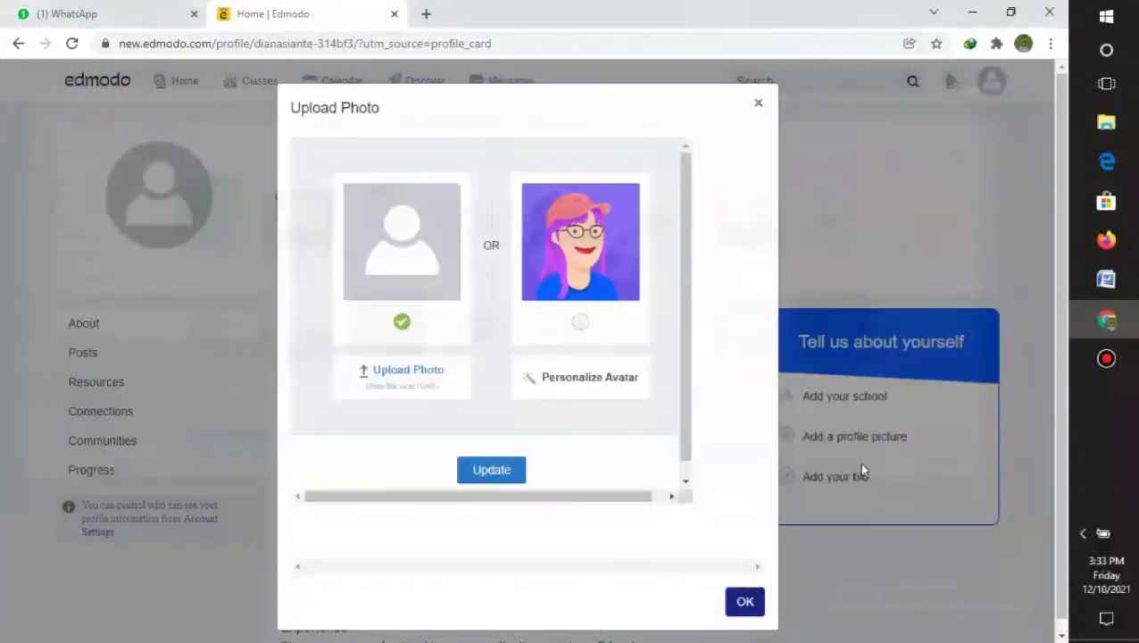
{"action": "left_click", "coordinate": [482, 472]}
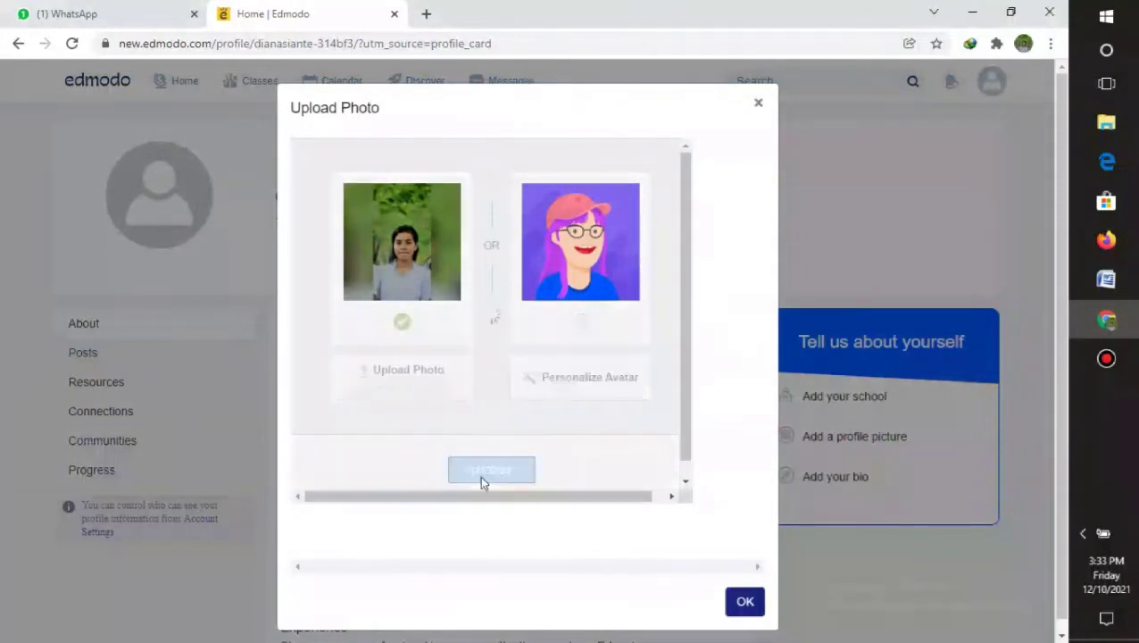
{"action": "left_click", "coordinate": [748, 604]}
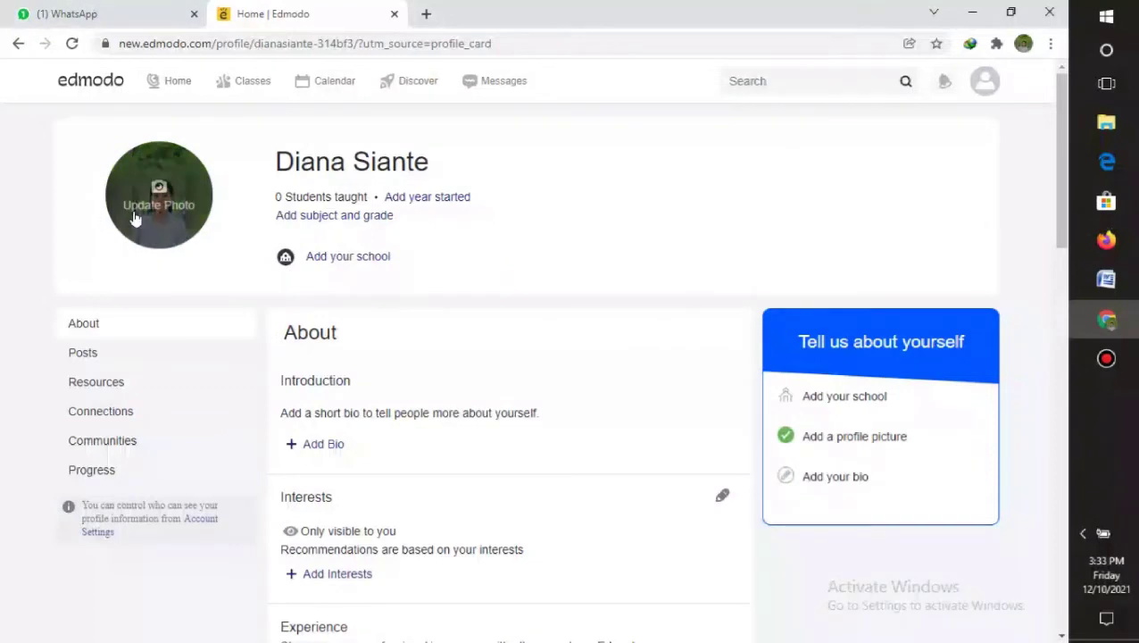
Fill in the teaching details with role Teacher, grade Higher education, subject area Science and sub-subject Biology, and save them.
{"action": "left_click", "coordinate": [374, 219]}
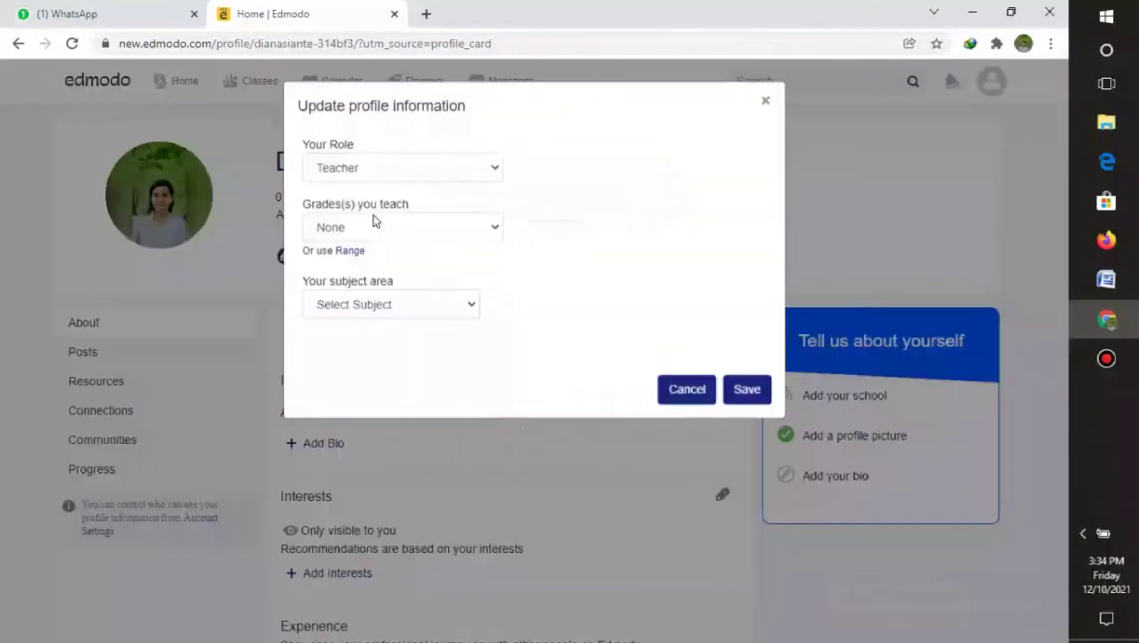
{"action": "left_click", "coordinate": [500, 175]}
{"action": "left_click", "coordinate": [577, 183]}
{"action": "left_click", "coordinate": [497, 230]}
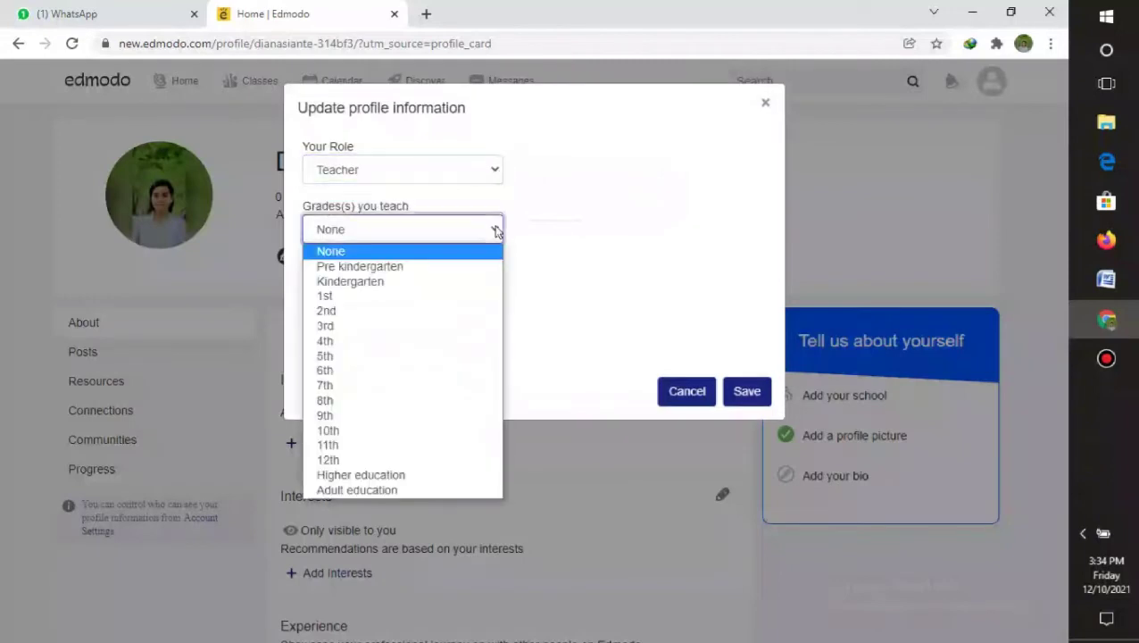
{"action": "left_click", "coordinate": [408, 476]}
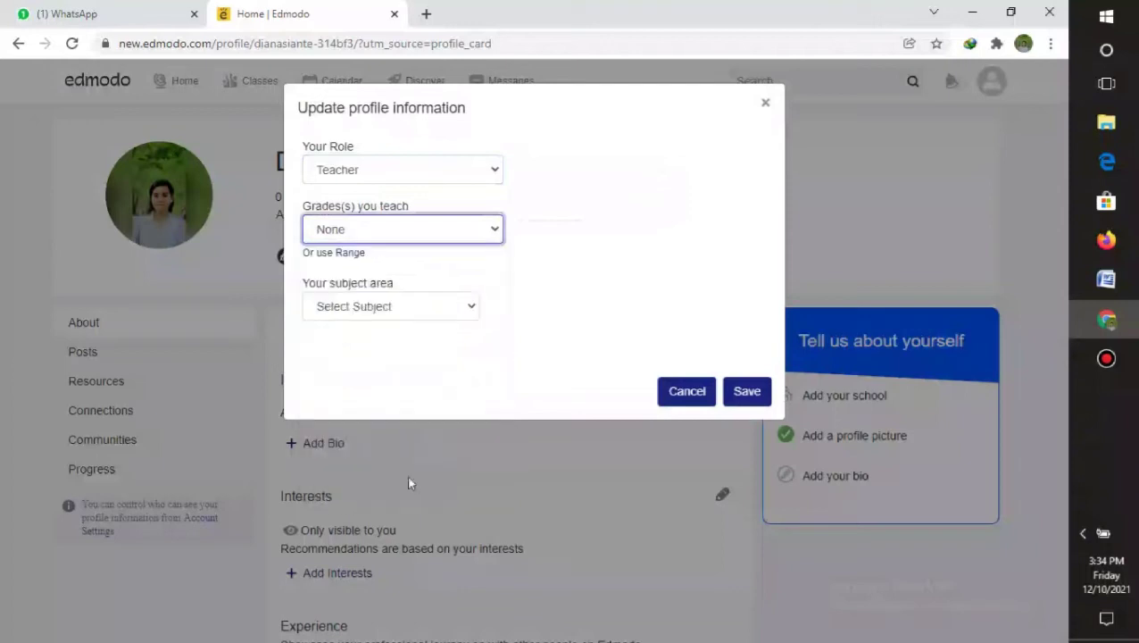
{"action": "left_click", "coordinate": [475, 307]}
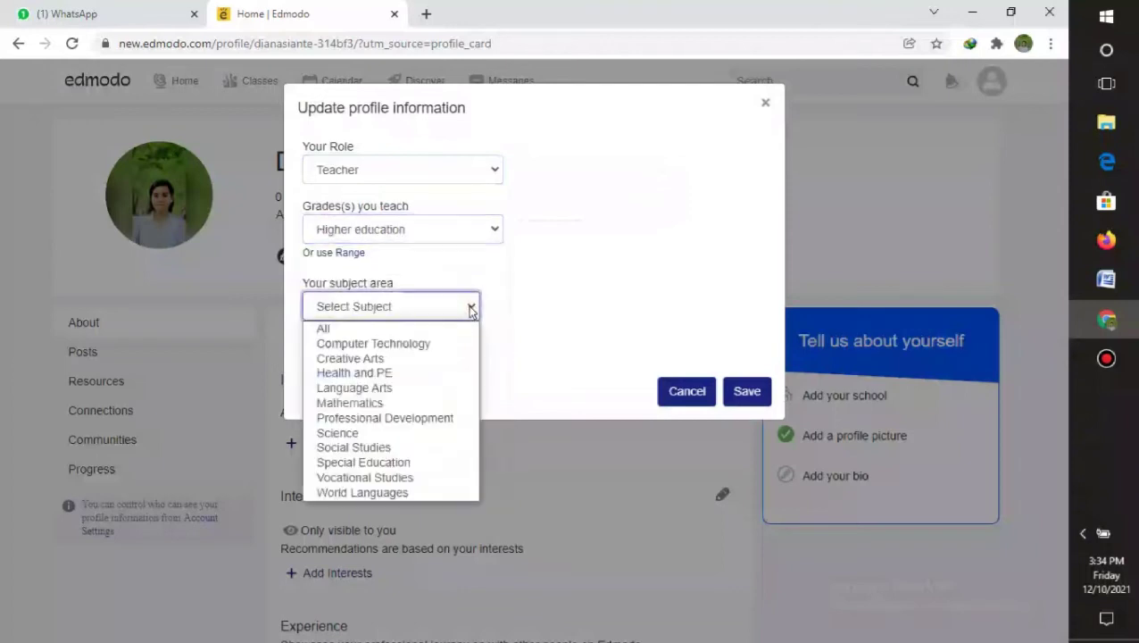
{"action": "left_click", "coordinate": [385, 432]}
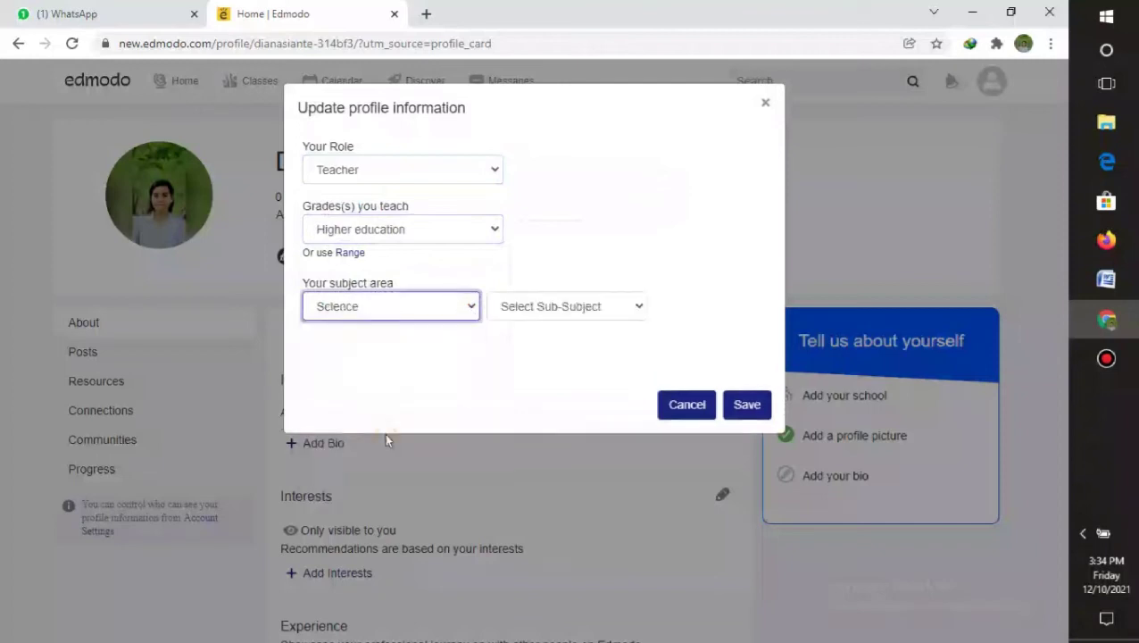
{"action": "left_click", "coordinate": [586, 318]}
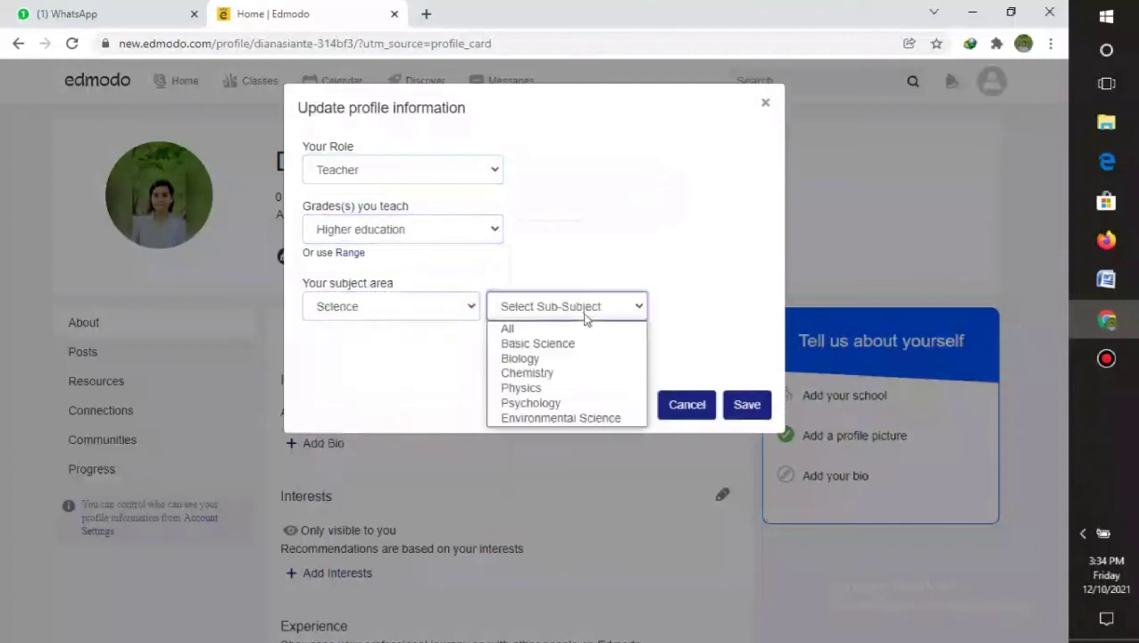
{"action": "left_click", "coordinate": [563, 358]}
{"action": "left_click", "coordinate": [747, 405]}
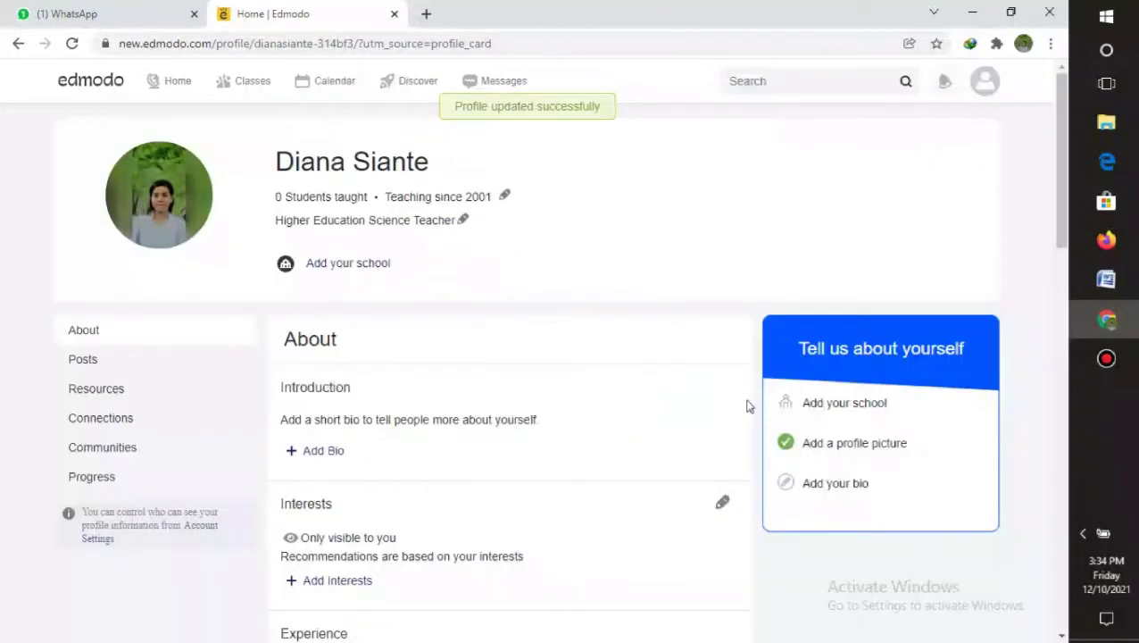
Add the school by searching for "SMAN 4 KUPANG" and choosing the second Sma Negeri 4 Kupang entry in Kupang, Indonesia.
{"action": "left_click", "coordinate": [348, 267]}
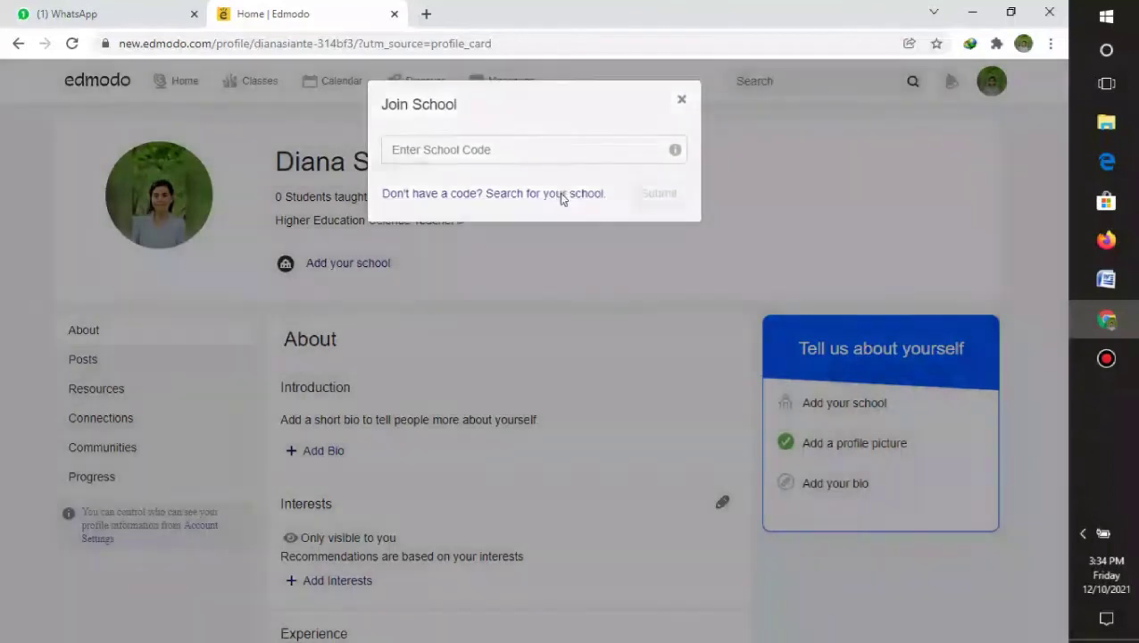
{"action": "left_click", "coordinate": [560, 194]}
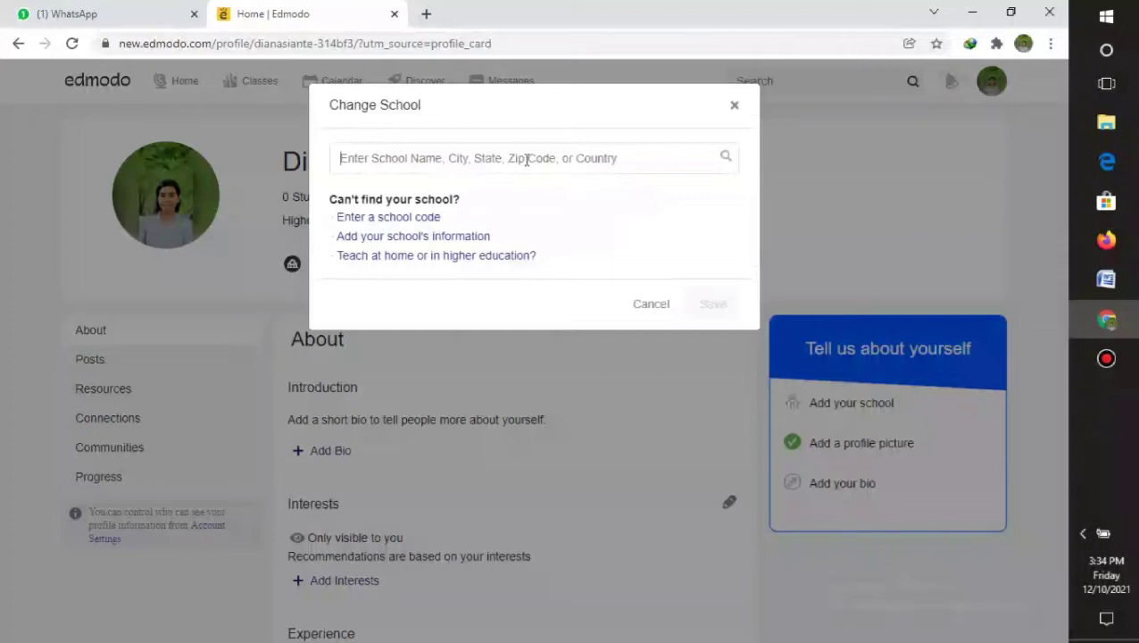
{"action": "type", "text": "SMA"}
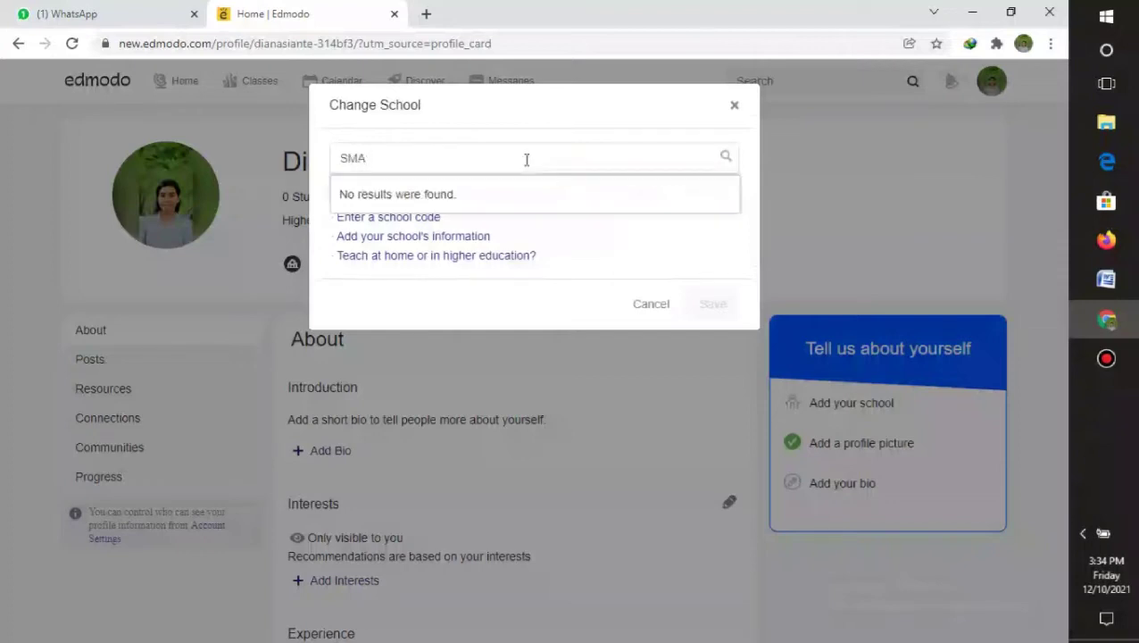
{"action": "type", "text": "N 4 KUPANG"}
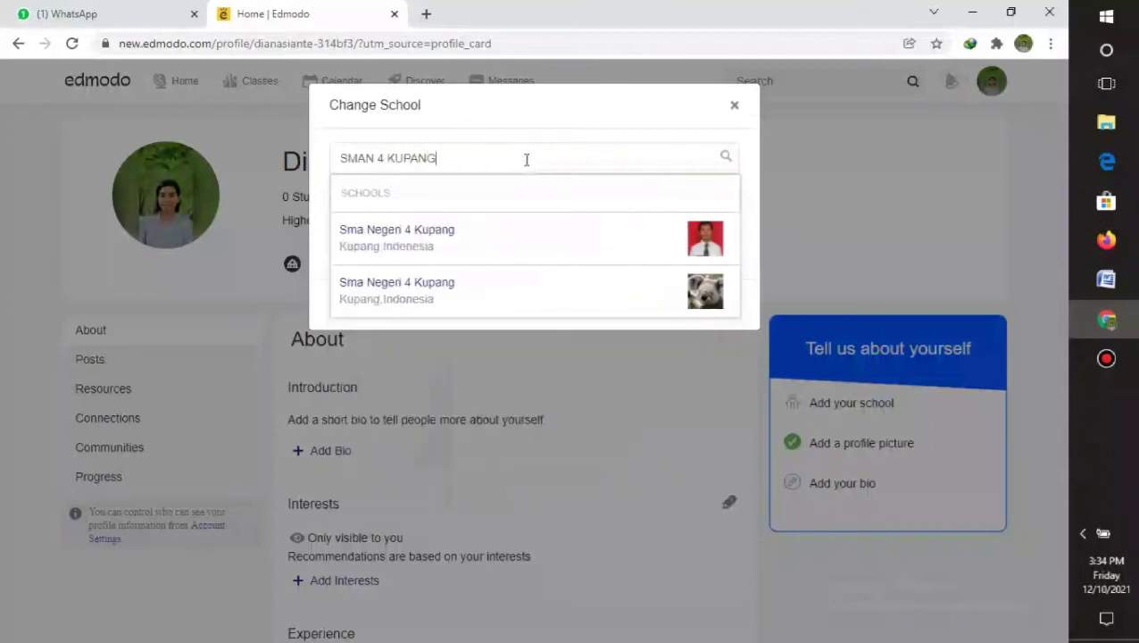
{"action": "left_click", "coordinate": [399, 287]}
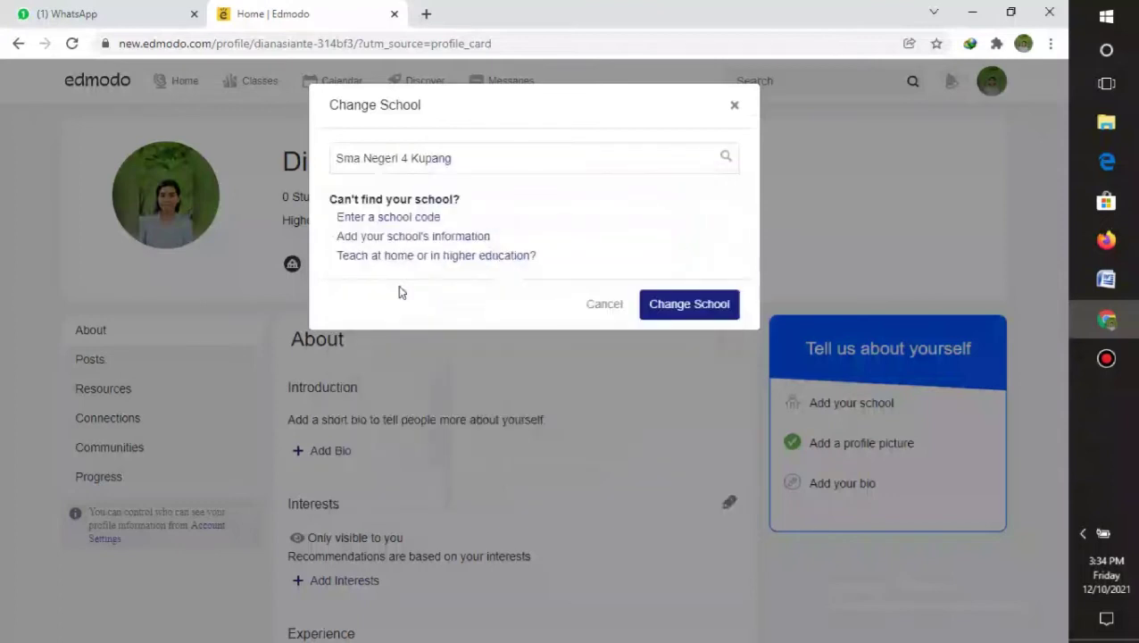
{"action": "left_click", "coordinate": [709, 315]}
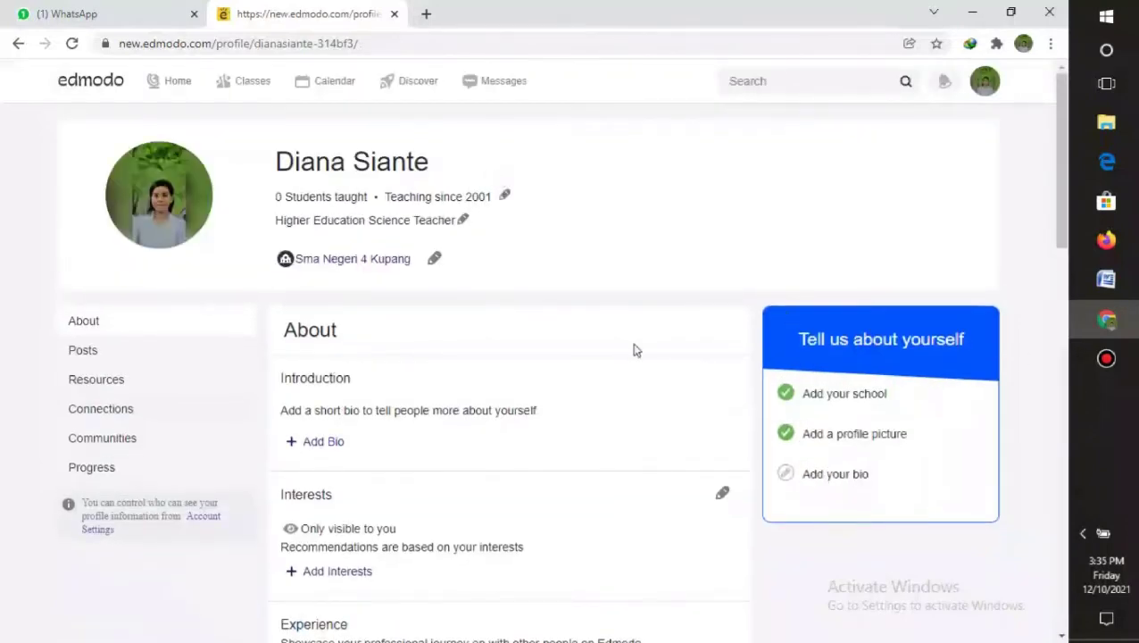
Add and save the bio "Saya adalah seorang guru biologi kelas XI IPA di SMA 4 KUPANG", and look over the profile page.
{"action": "left_click", "coordinate": [314, 445]}
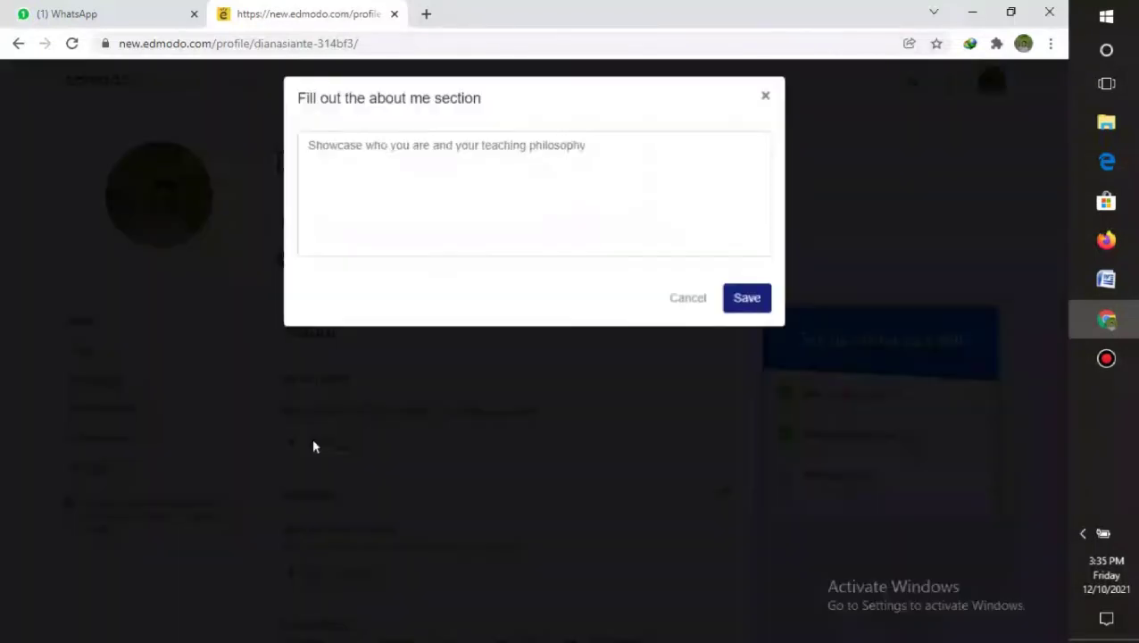
{"action": "left_click", "coordinate": [435, 160]}
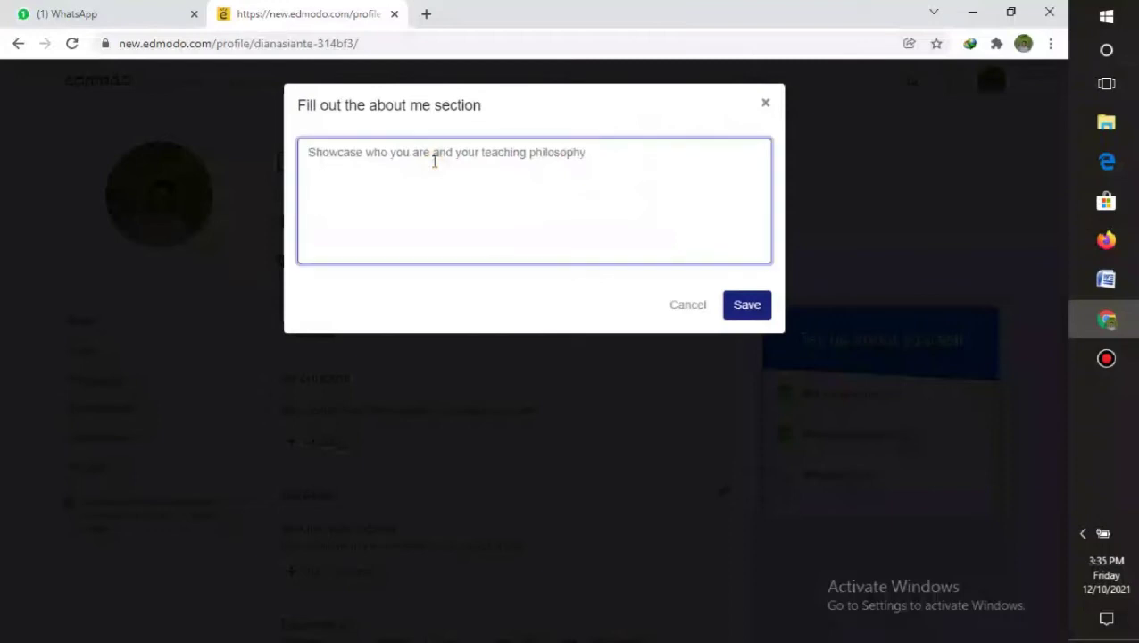
{"action": "type", "text": "Saya "}
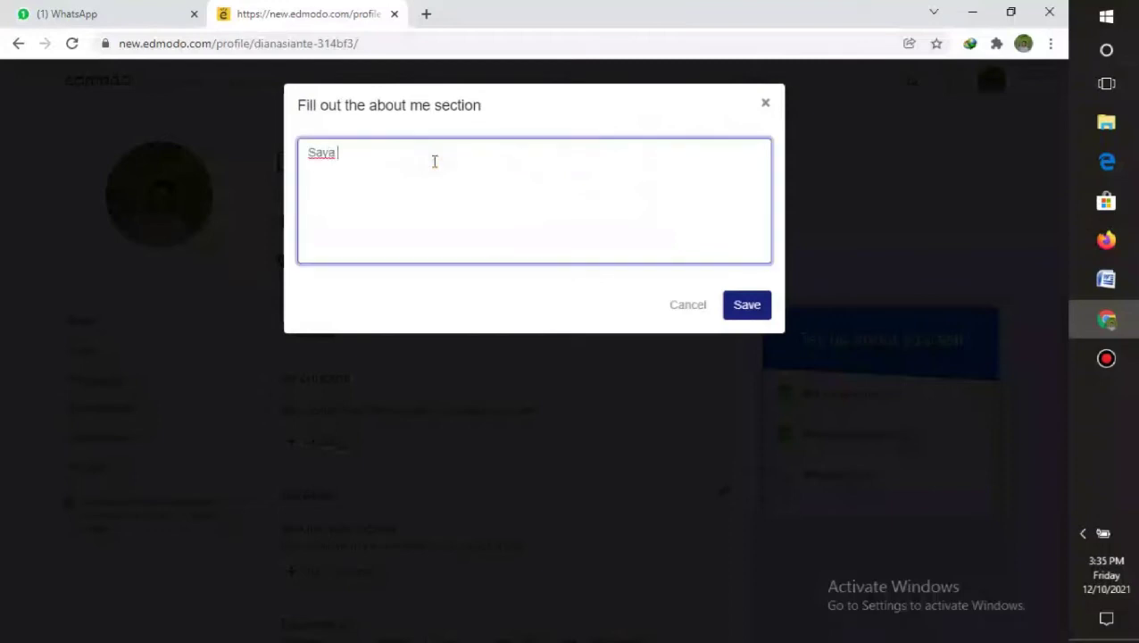
{"action": "type", "text": "adalah seorang guru"}
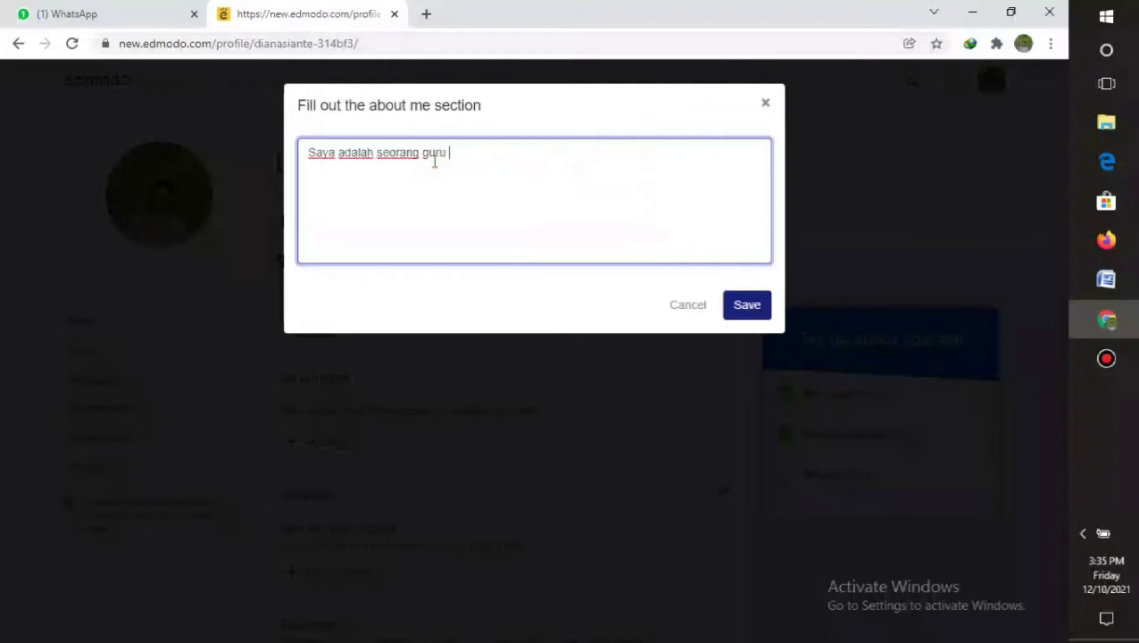
{"action": "type", "text": " biologi kelas XI A"}
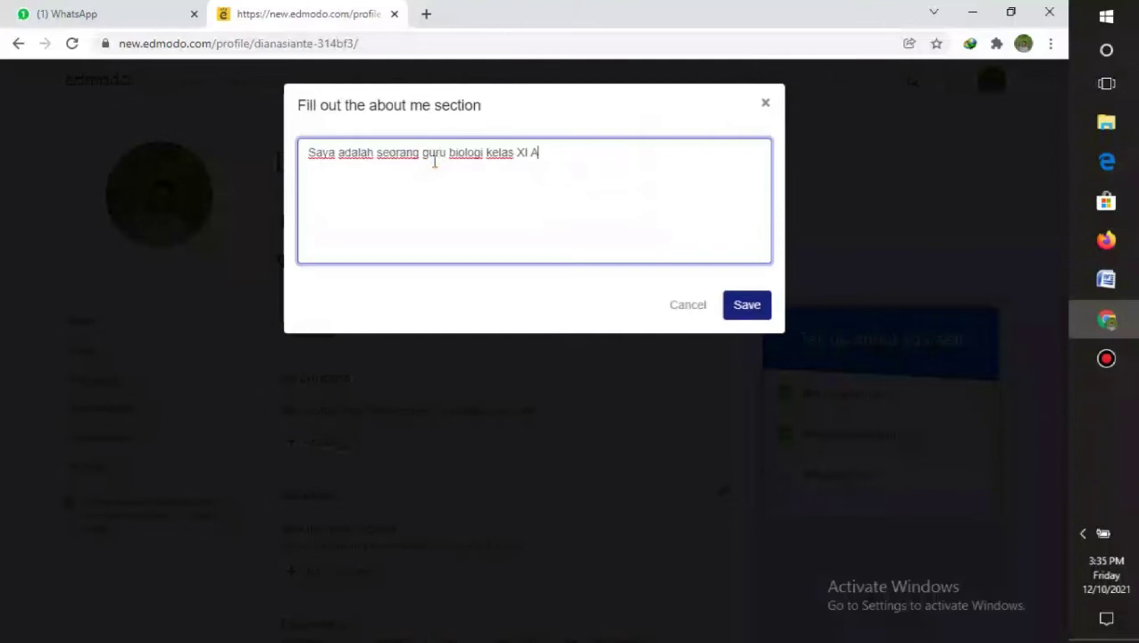
{"action": "type", "text": "IP"}
{"action": "type", "text": "A s"}
{"action": "type", "text": "SMA "}
{"action": "type", "text": "4 KUPANG"}
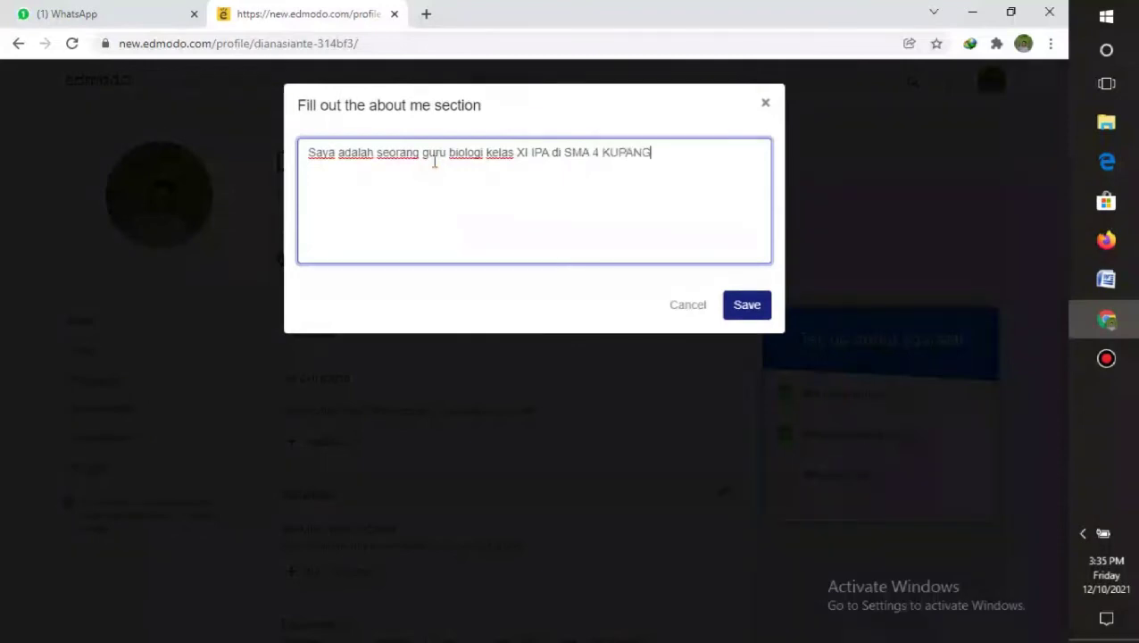
{"action": "left_click", "coordinate": [747, 306]}
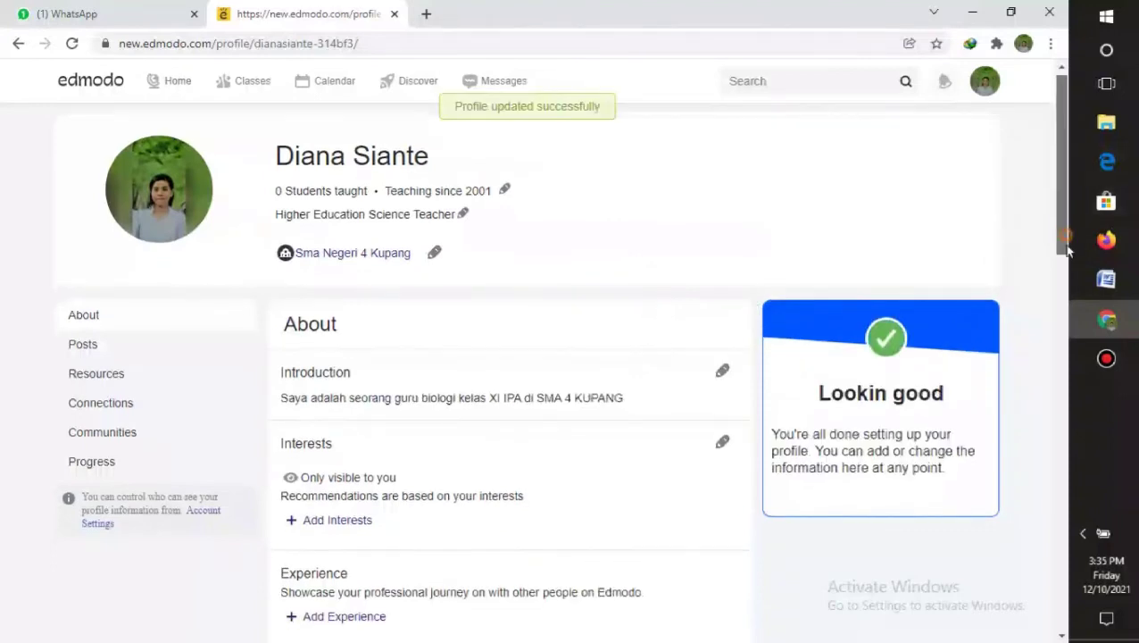
{"action": "scroll", "coordinate": [1069, 277], "scroll_direction": "down", "scroll_amount": 2}
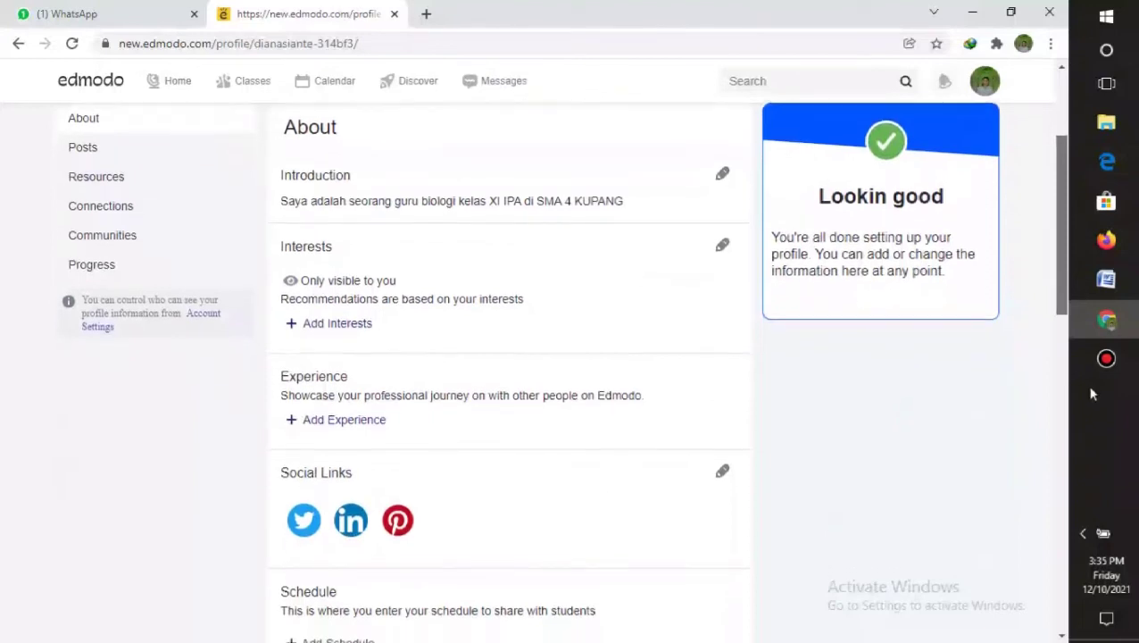
{"action": "scroll", "coordinate": [1080, 304], "scroll_direction": "down", "scroll_amount": 4}
{"action": "scroll", "coordinate": [1083, 313], "scroll_direction": "up", "scroll_amount": 6}
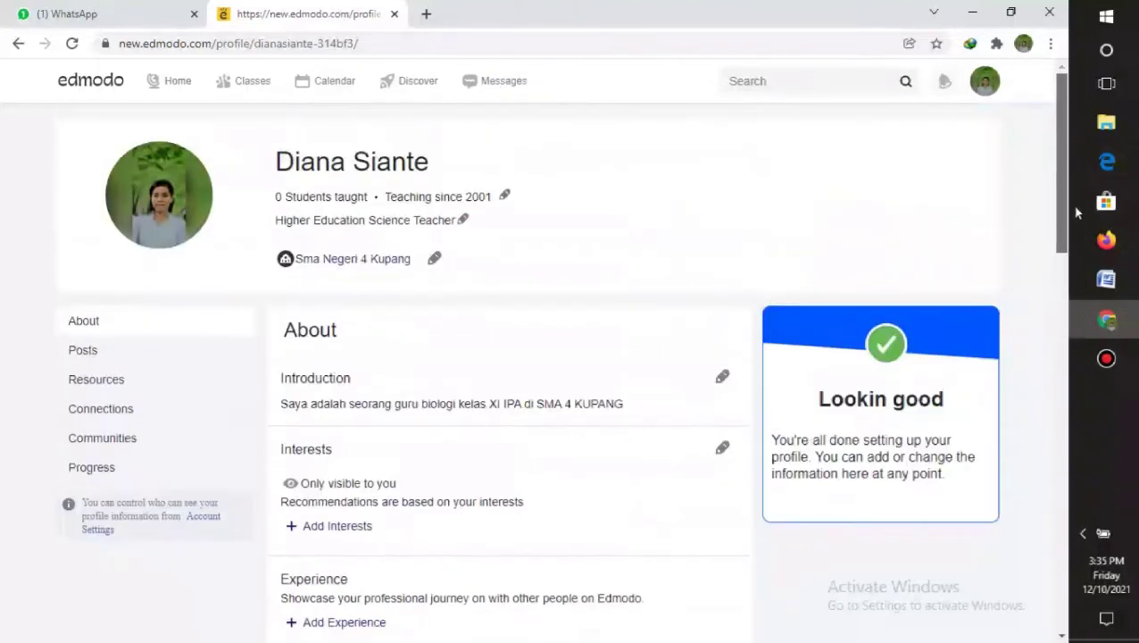
Start a new class from the Classes page, named "XI IPA 1" with the description "Kelas Ini terdiri dari 30 siswa".
{"action": "left_click", "coordinate": [171, 89]}
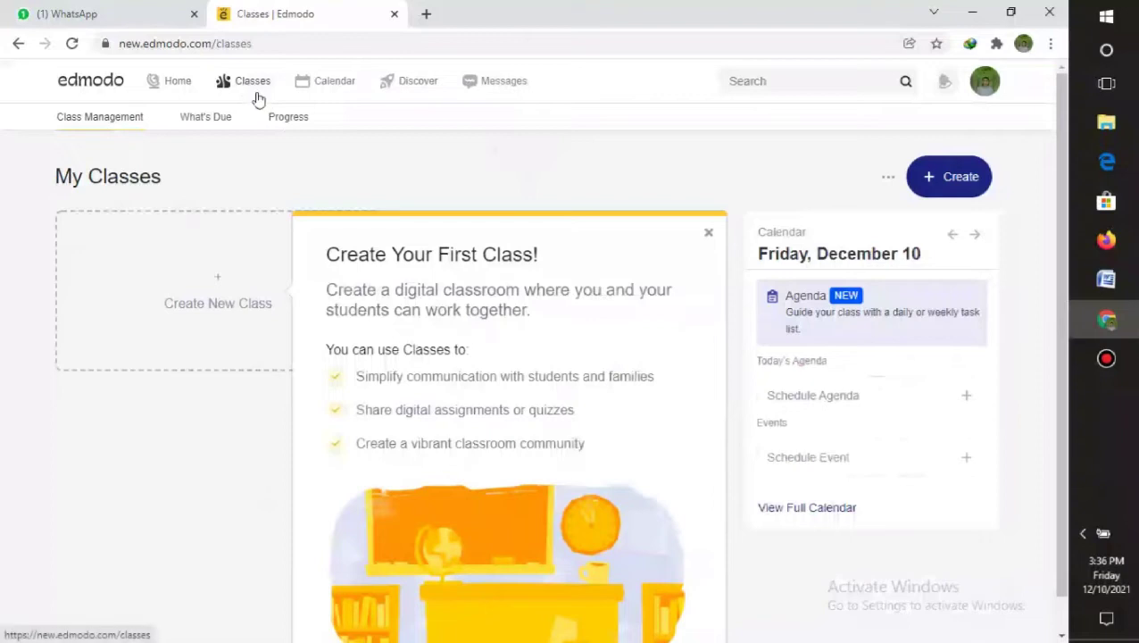
{"action": "left_click", "coordinate": [709, 233]}
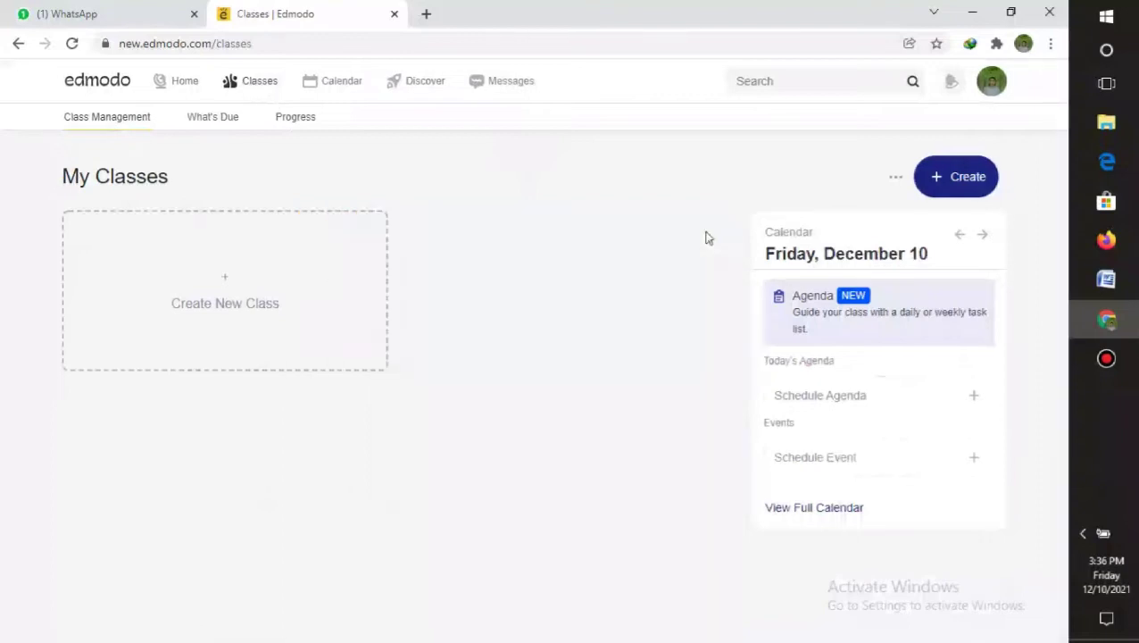
{"action": "left_click", "coordinate": [226, 282]}
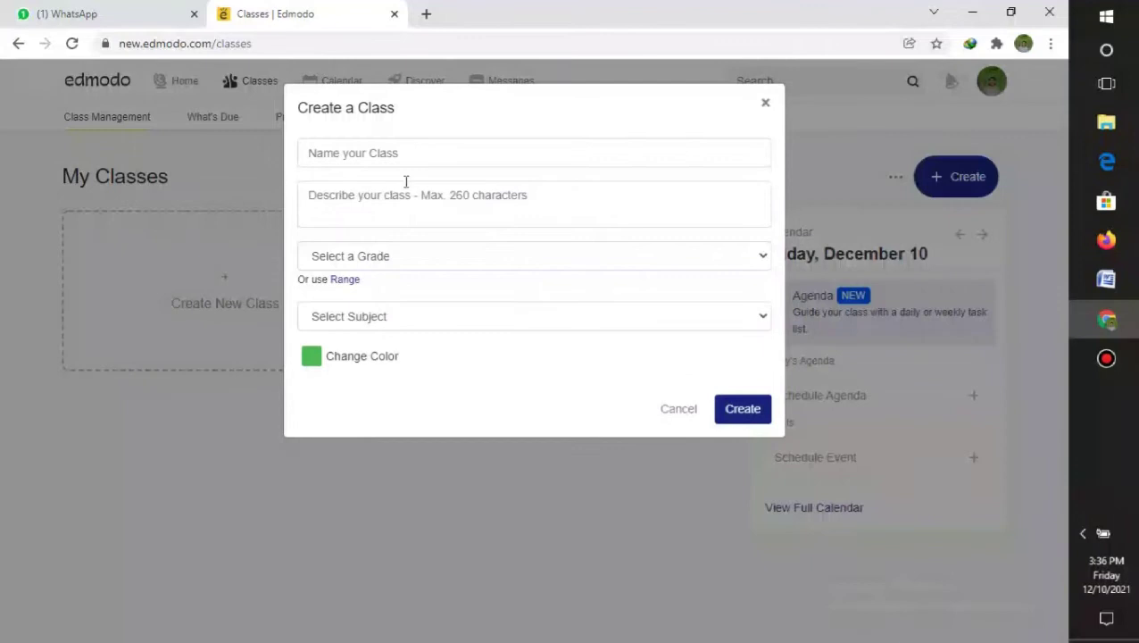
{"action": "left_click", "coordinate": [443, 160]}
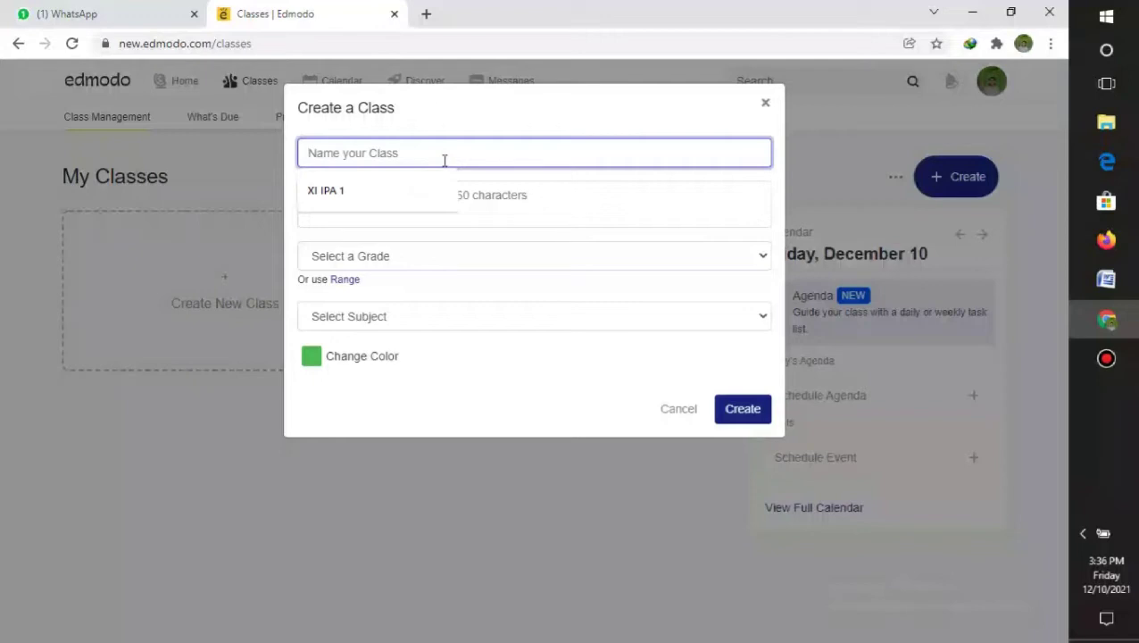
{"action": "type", "text": "XI IPA 1"}
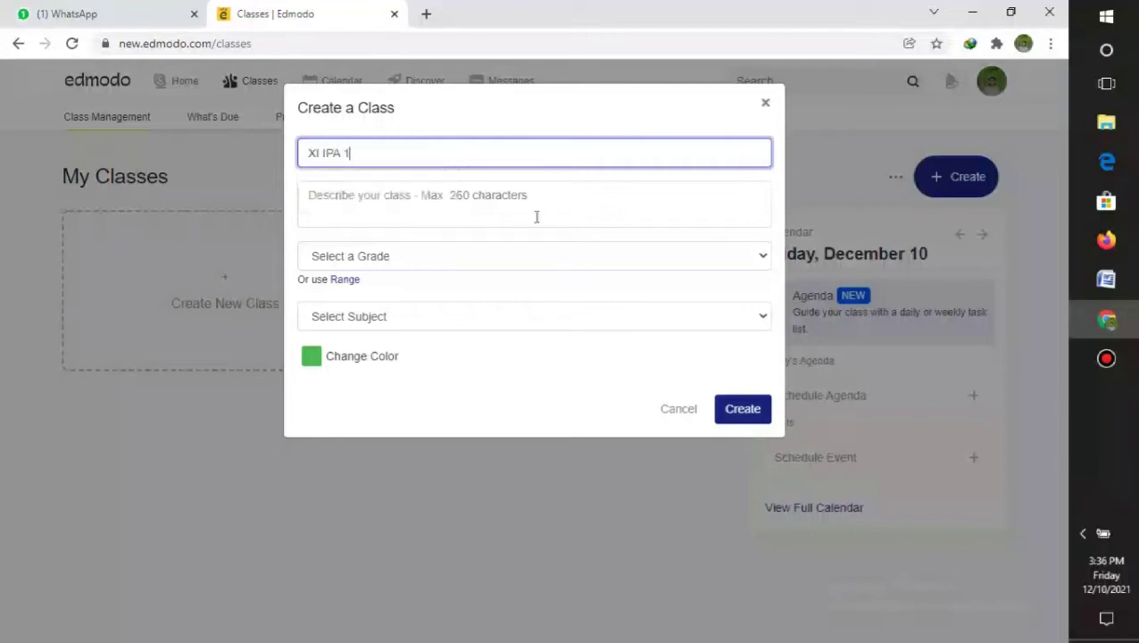
{"action": "left_click", "coordinate": [539, 219]}
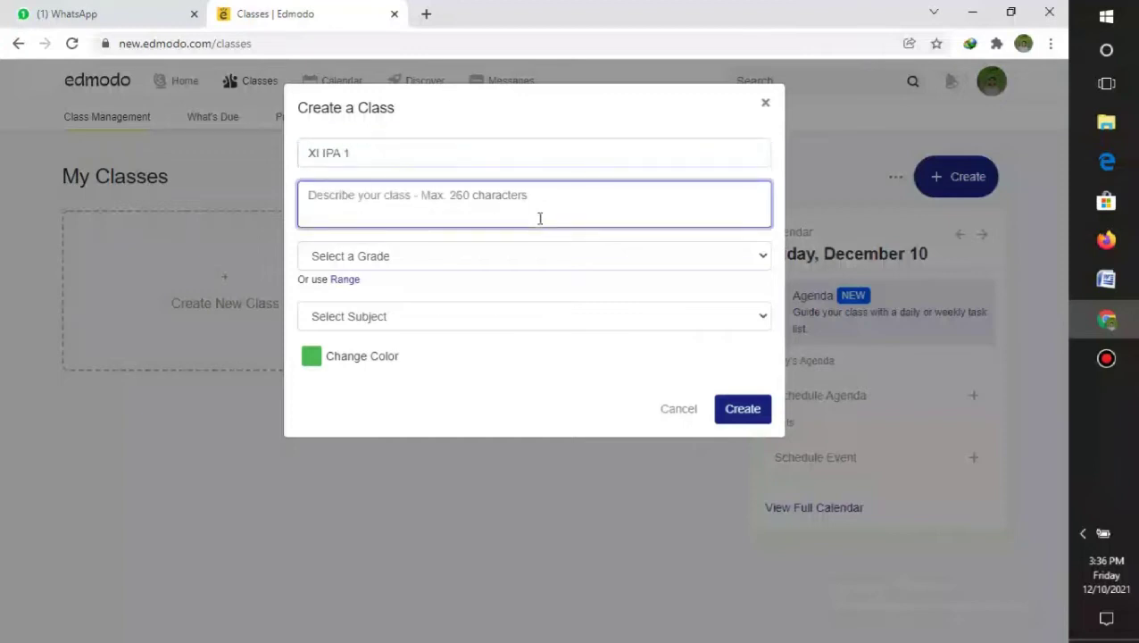
{"action": "type", "text": "Kela"}
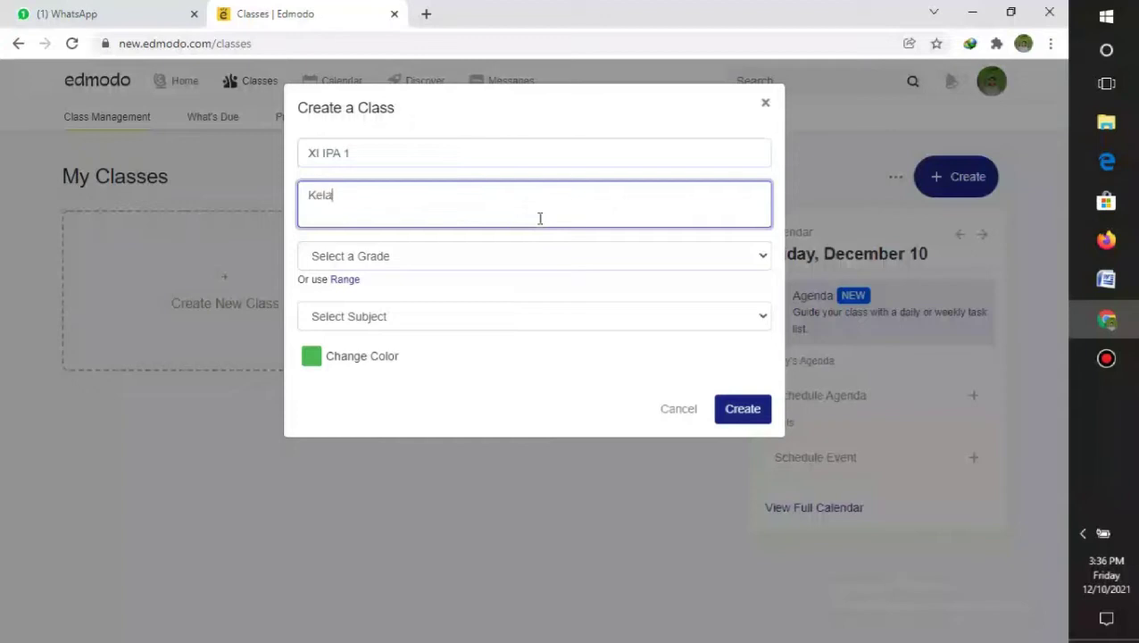
{"action": "type", "text": "s Ini terdiri dari 30 siswa"}
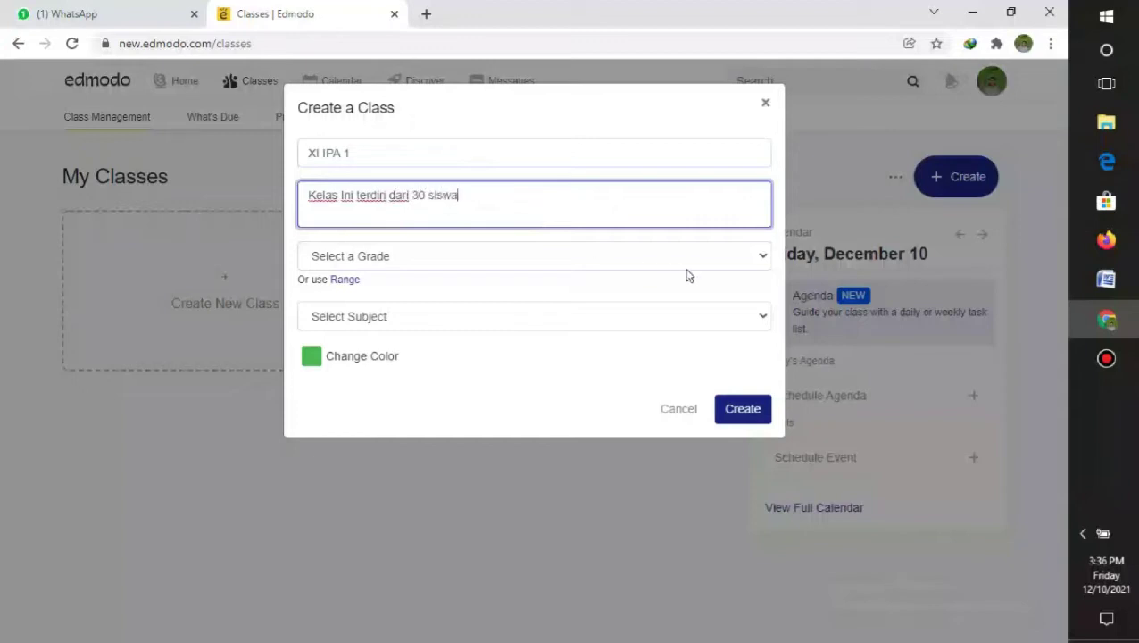
Set the class to 11th Grade, subject Science, sub-subject Biology and the green color, and create it.
{"action": "left_click", "coordinate": [766, 258]}
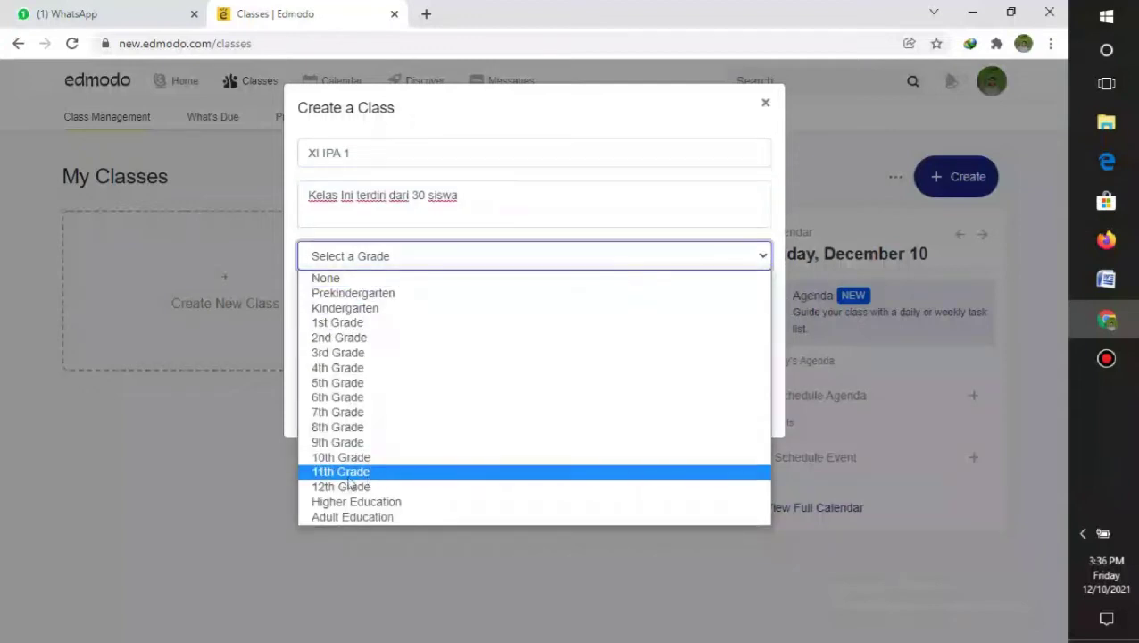
{"action": "left_click", "coordinate": [340, 474]}
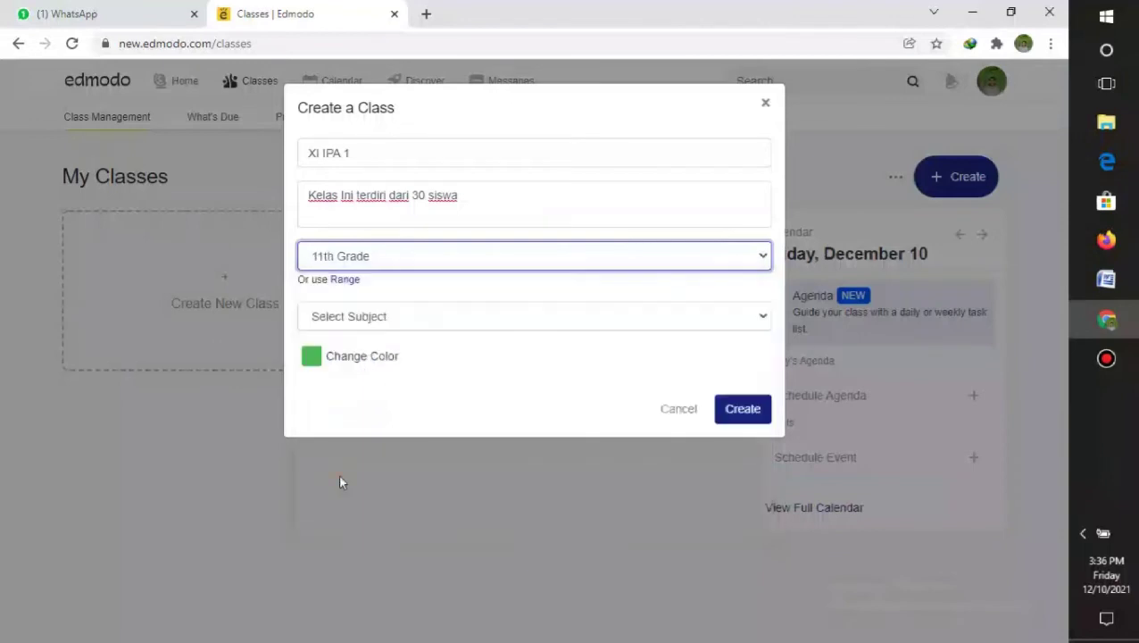
{"action": "left_click", "coordinate": [412, 316]}
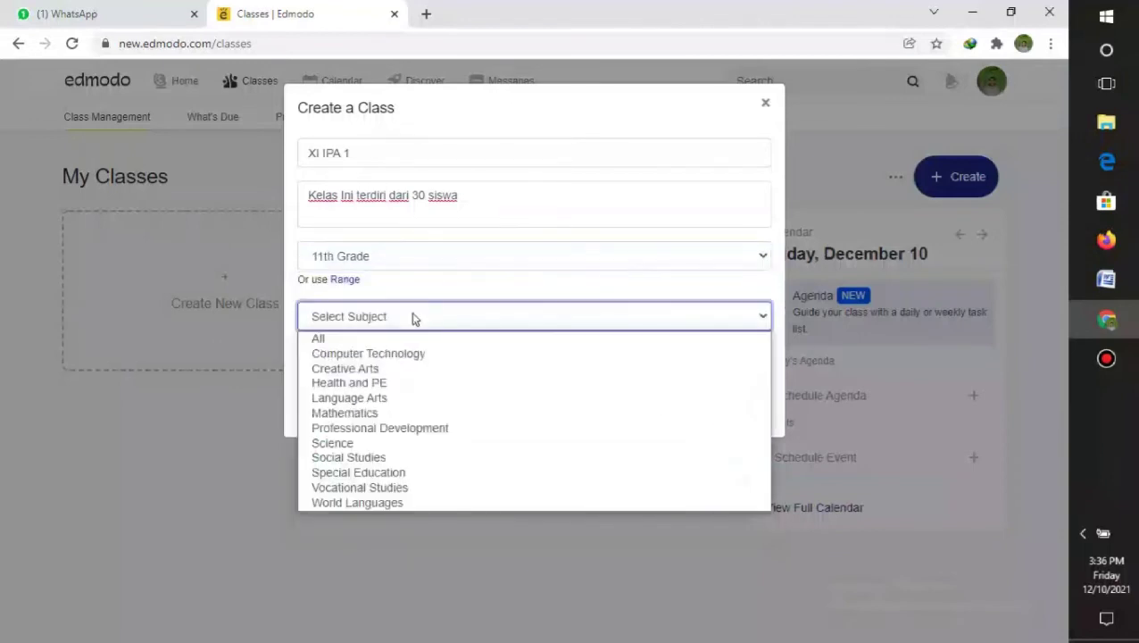
{"action": "left_click", "coordinate": [461, 451]}
{"action": "left_click", "coordinate": [408, 357]}
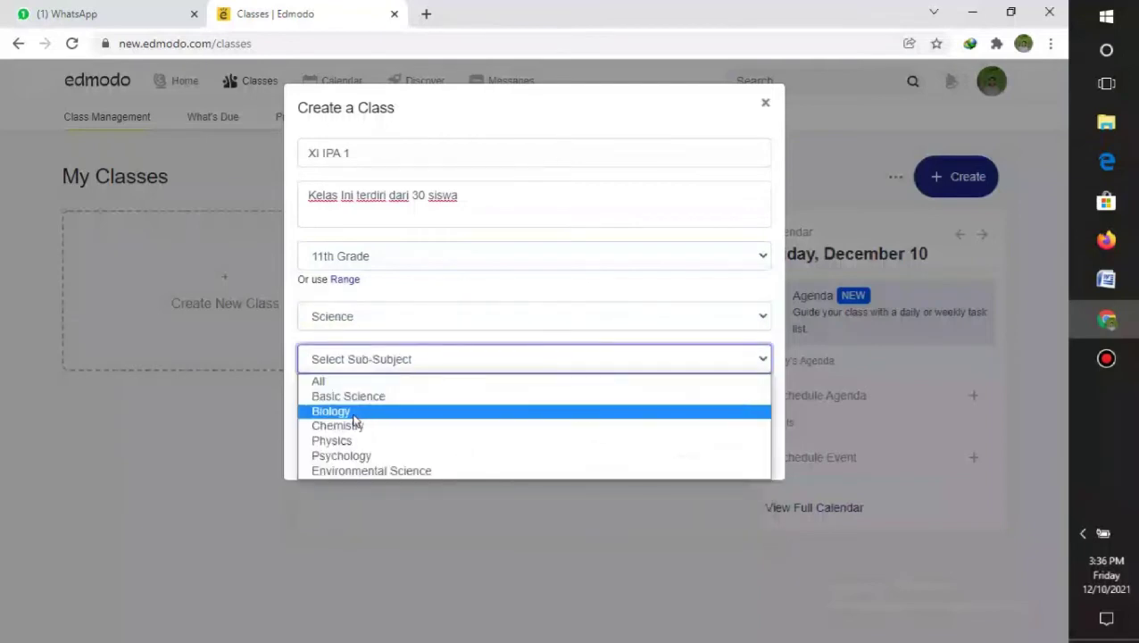
{"action": "left_click", "coordinate": [353, 415]}
{"action": "left_click", "coordinate": [317, 403]}
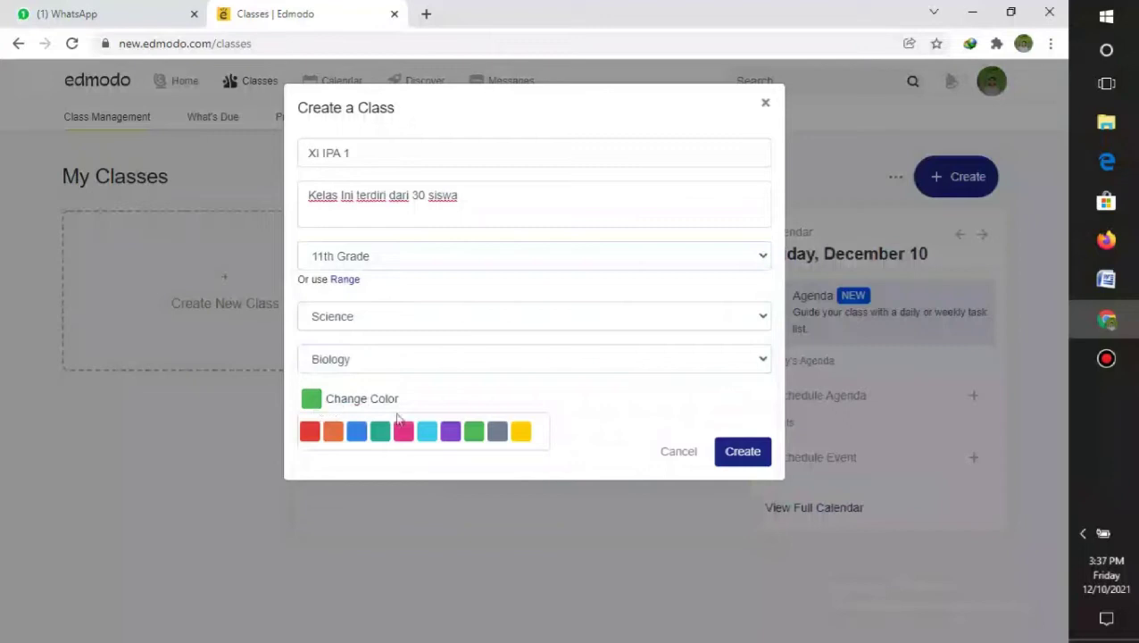
{"action": "left_click", "coordinate": [474, 433]}
{"action": "left_click", "coordinate": [741, 452]}
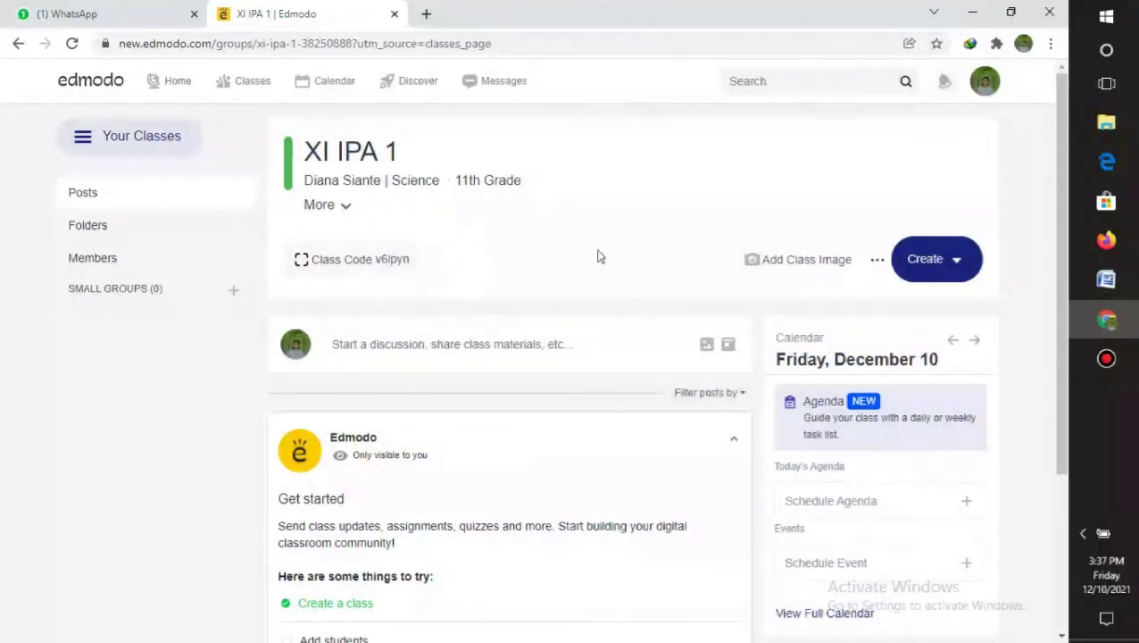
Upload the picture Biologi (1) from the Foto folder as the class image and save it.
{"action": "left_click", "coordinate": [776, 261]}
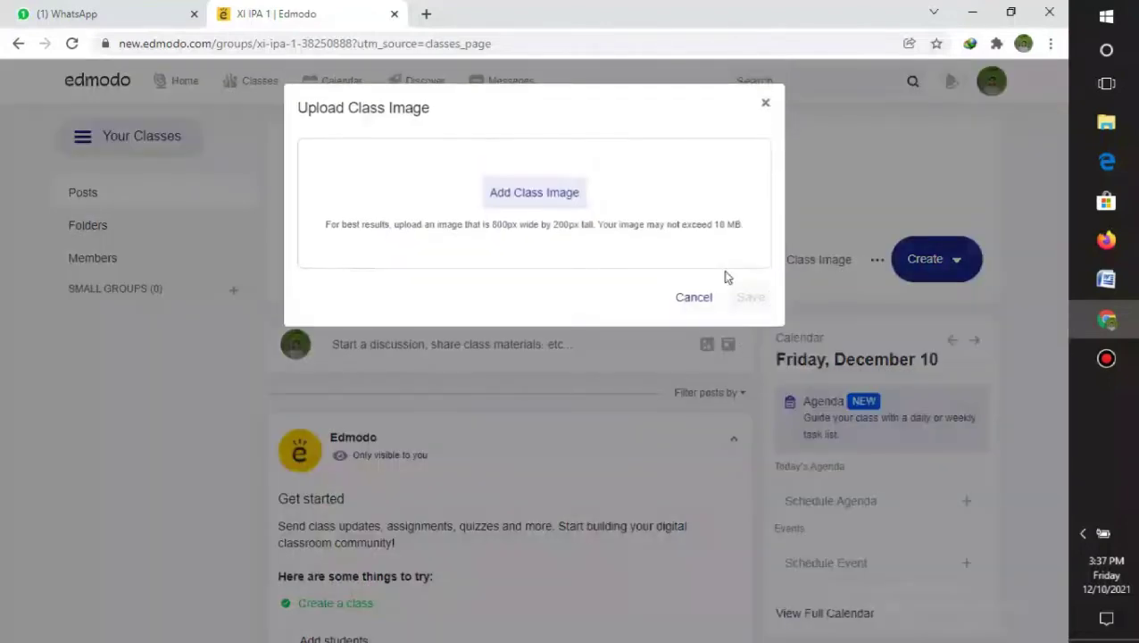
{"action": "left_click", "coordinate": [520, 192]}
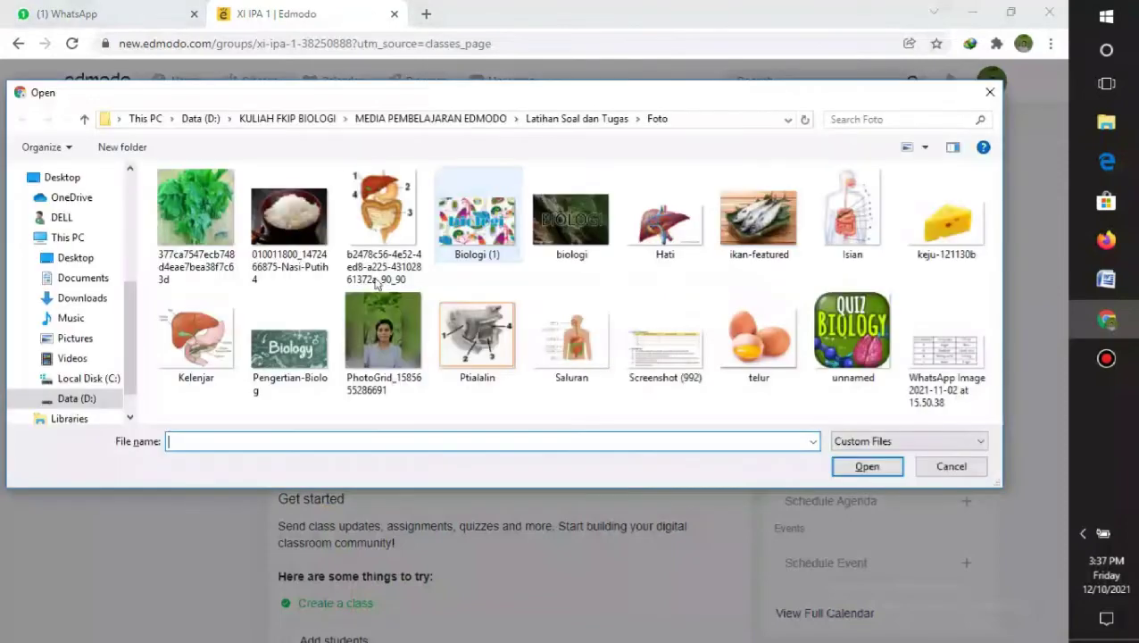
{"action": "left_click", "coordinate": [485, 204]}
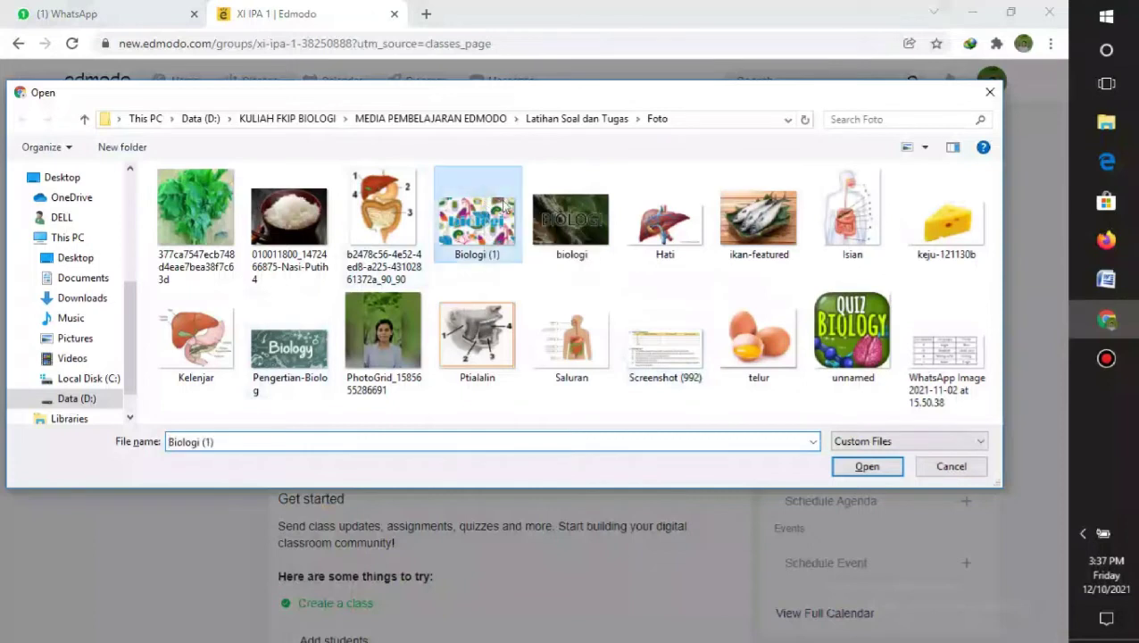
{"action": "left_click", "coordinate": [866, 467]}
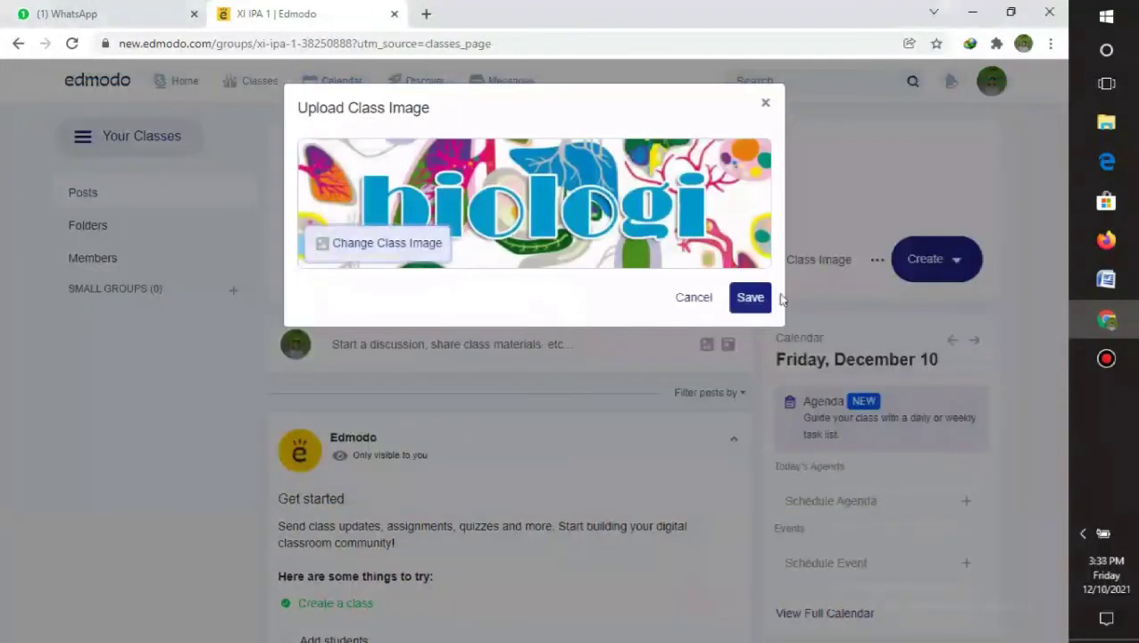
{"action": "left_click", "coordinate": [752, 297]}
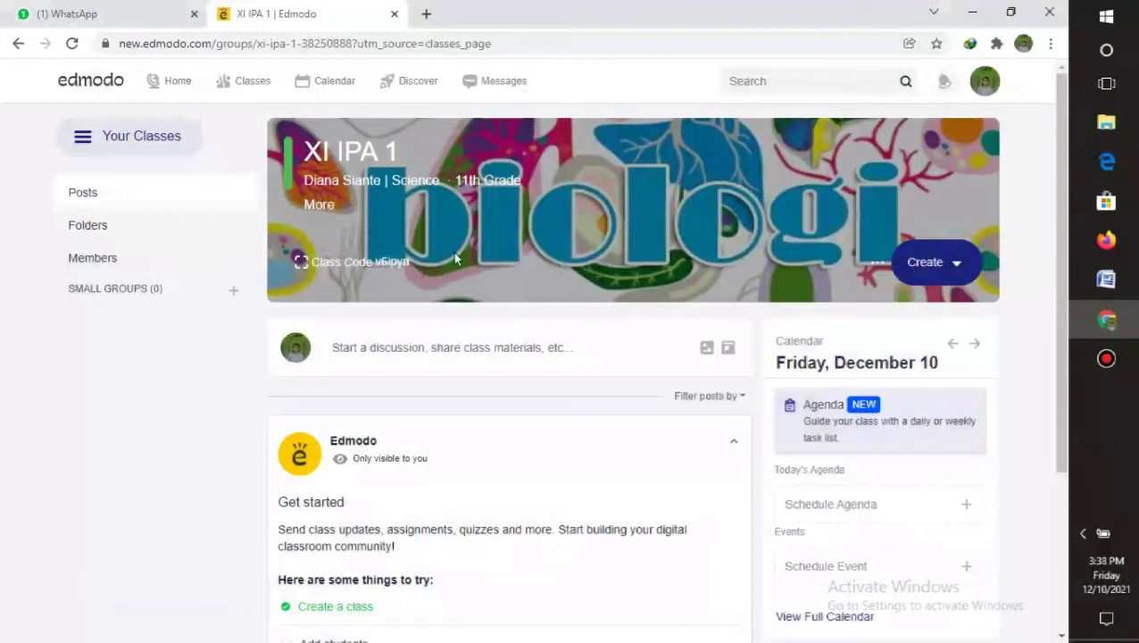
{"action": "scroll", "coordinate": [1048, 342], "scroll_direction": "down", "scroll_amount": 1}
{"action": "scroll", "coordinate": [1048, 342], "scroll_direction": "up", "scroll_amount": 1}
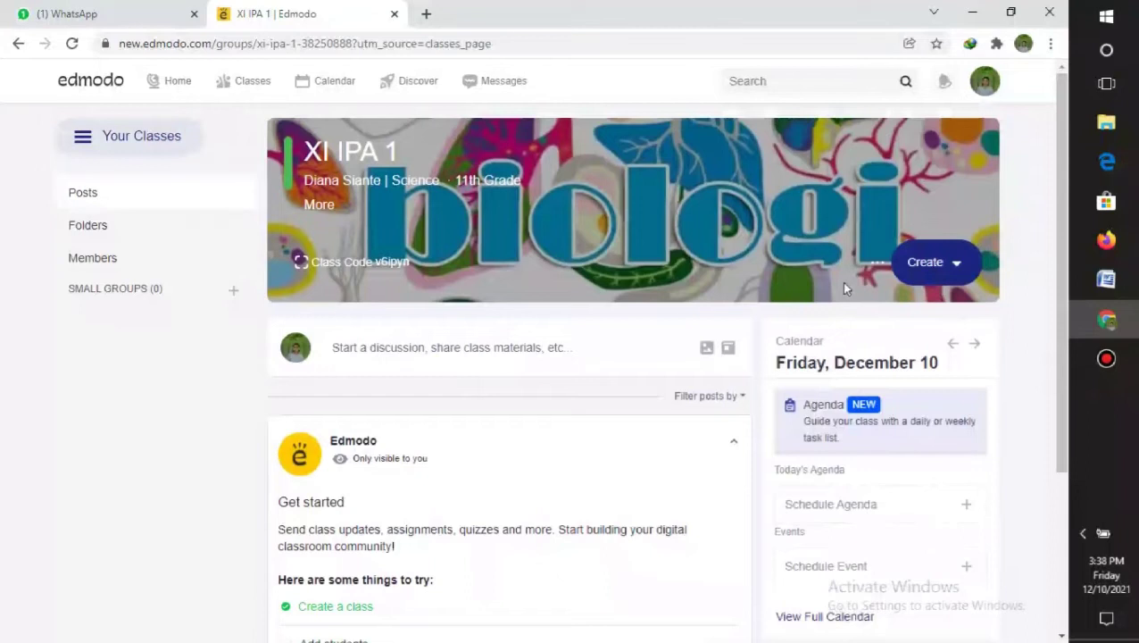
Start a new post in the XI IPA 1 class with the line "Silahkan Mengisi Absensi !".
{"action": "left_click", "coordinate": [393, 347]}
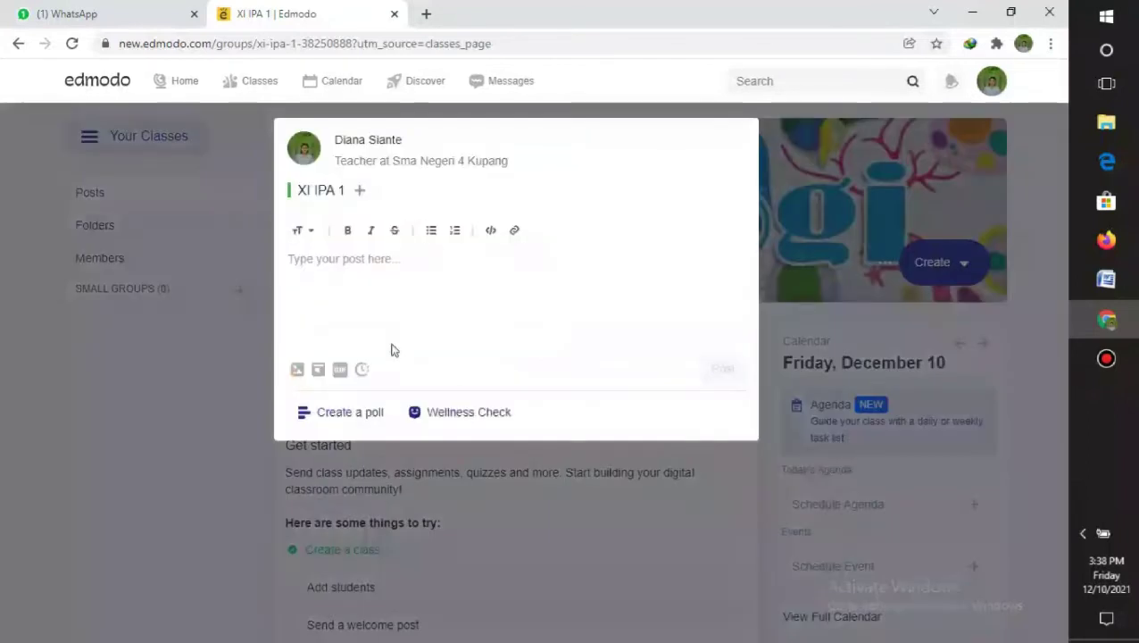
{"action": "left_click", "coordinate": [382, 258]}
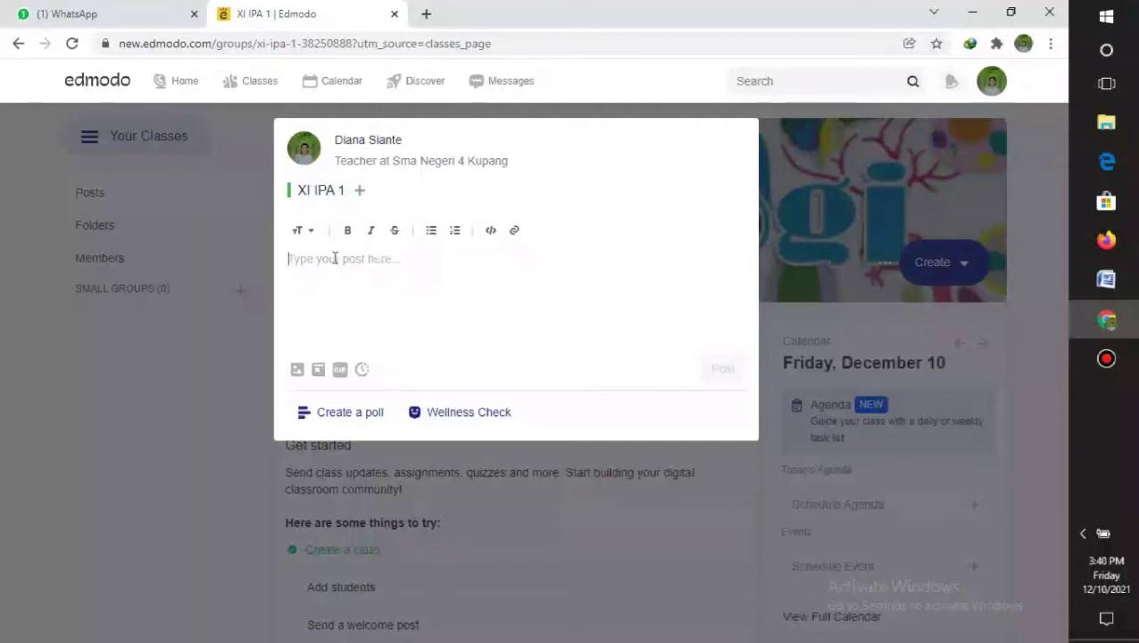
{"action": "type", "text": "SIla"}
{"action": "key", "text": "BackSpace"}
{"action": "key", "text": "BackSpace"}
{"action": "type", "text": "lahkan Mn"}
{"action": "type", "text": "gisi"}
{"action": "key", "text": "BackSpace"}
{"action": "key", "text": "BackSpace"}
{"action": "type", "text": "engisi Absen"}
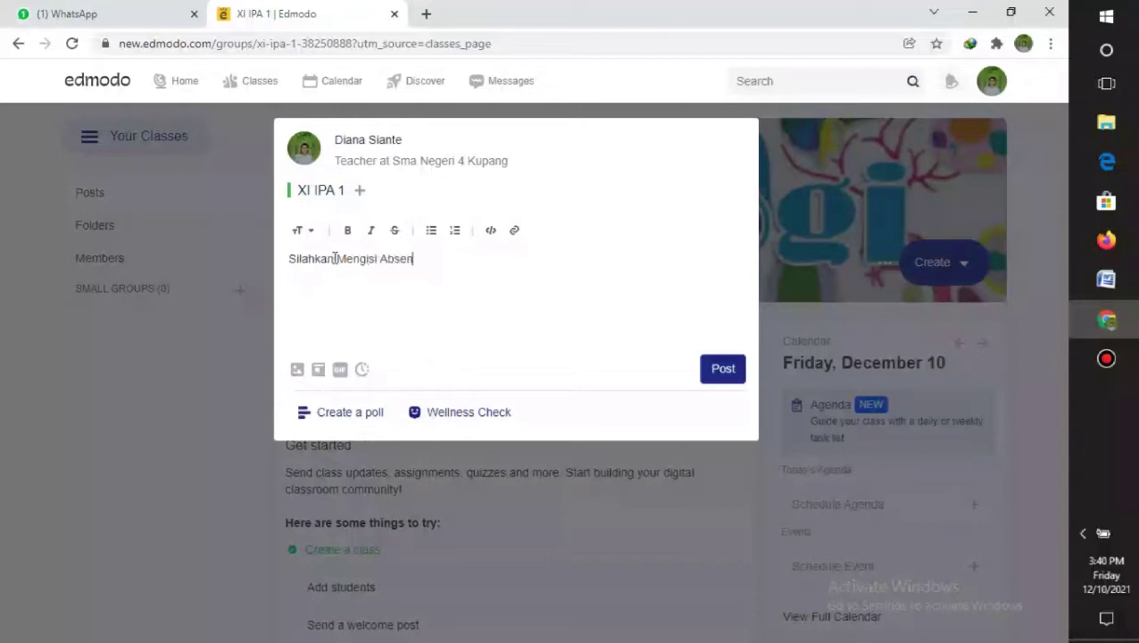
{"action": "type", "text": "si ("}
Copy the Link Absen form address from the Word document "KD, Tujuan, IPK, Link, Profil" and paste it below the post's first line in Edmodo.
{"action": "mouse_move", "coordinate": [1106, 279]}
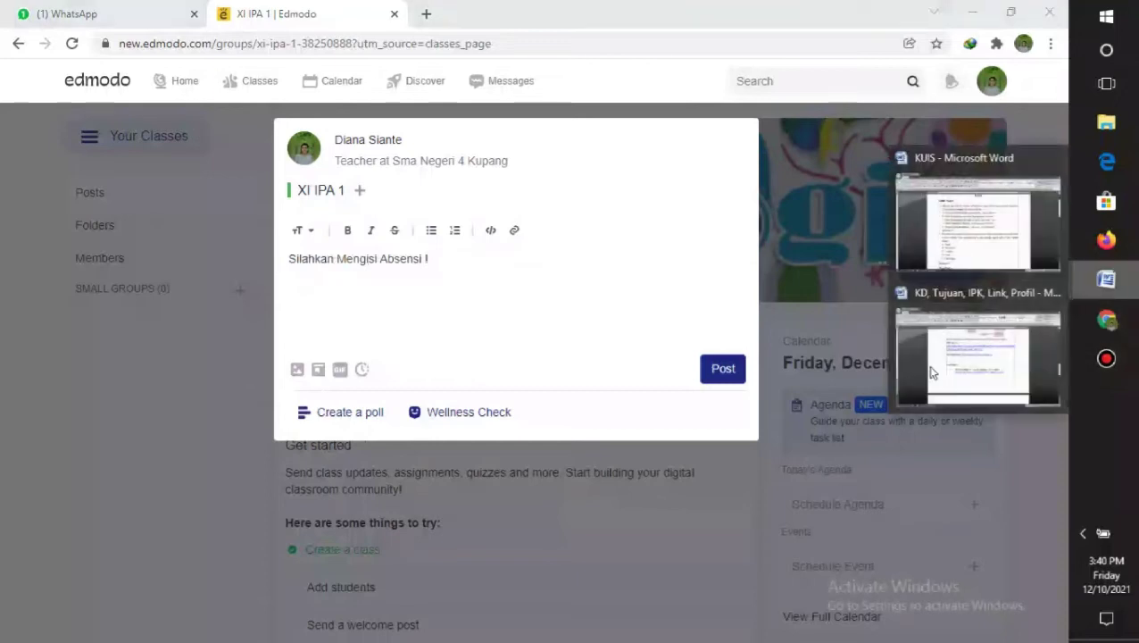
{"action": "left_click", "coordinate": [931, 373]}
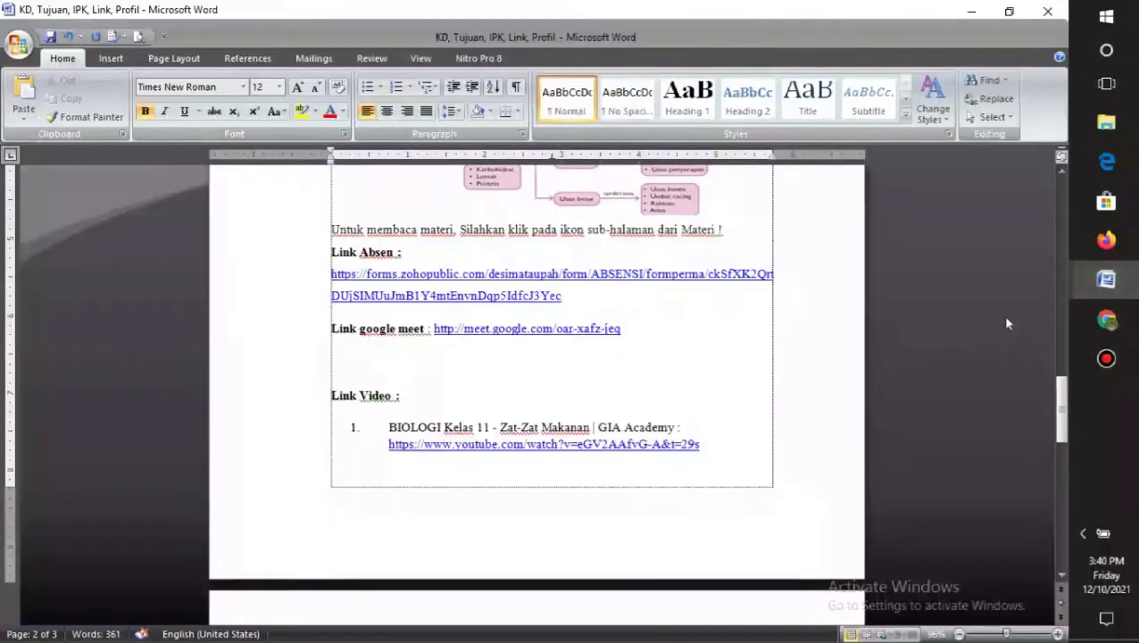
{"action": "left_click_drag", "start_coordinate": [331, 250], "coordinate": [570, 271]}
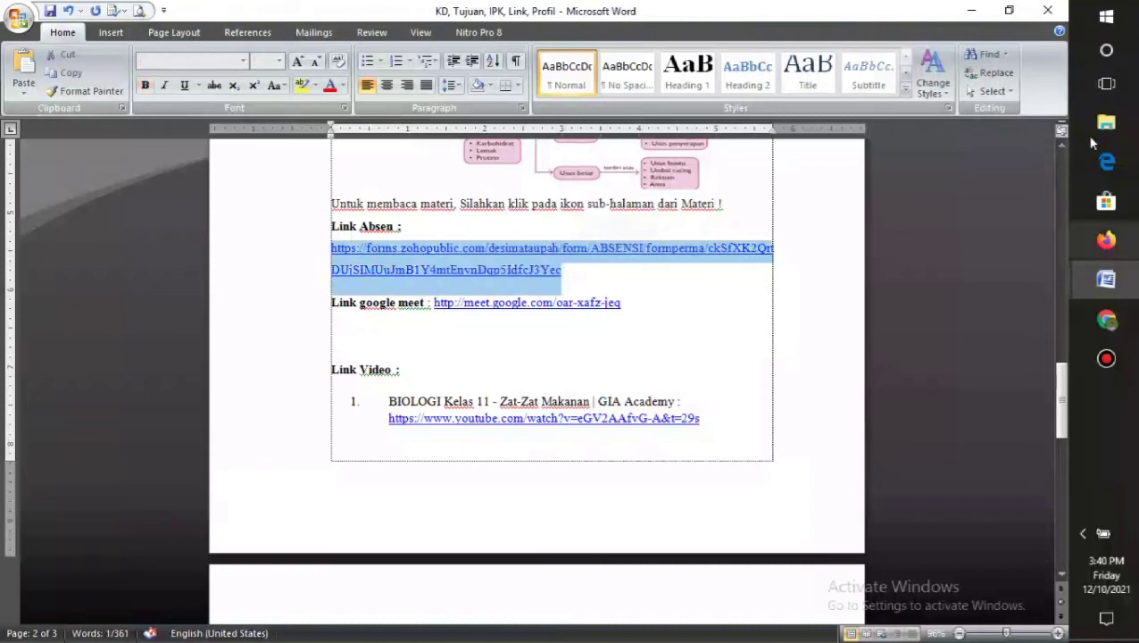
{"action": "mouse_move", "coordinate": [1107, 320]}
{"action": "left_click", "coordinate": [949, 336]}
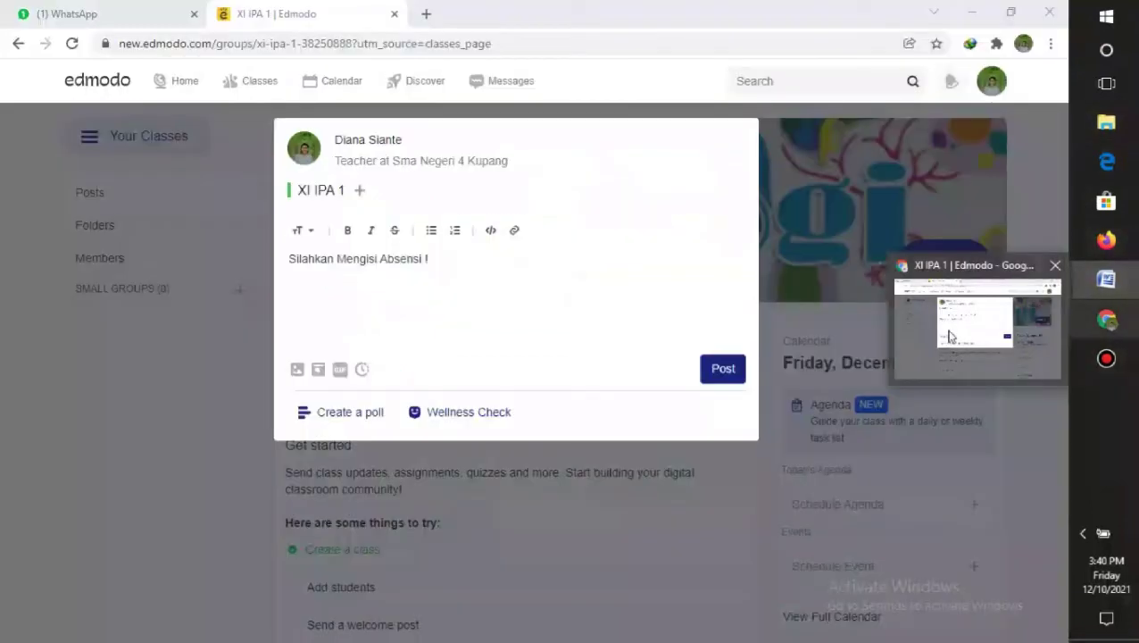
{"action": "left_click", "coordinate": [324, 309]}
{"action": "left_click", "coordinate": [475, 255]}
{"action": "key", "text": "Return"}
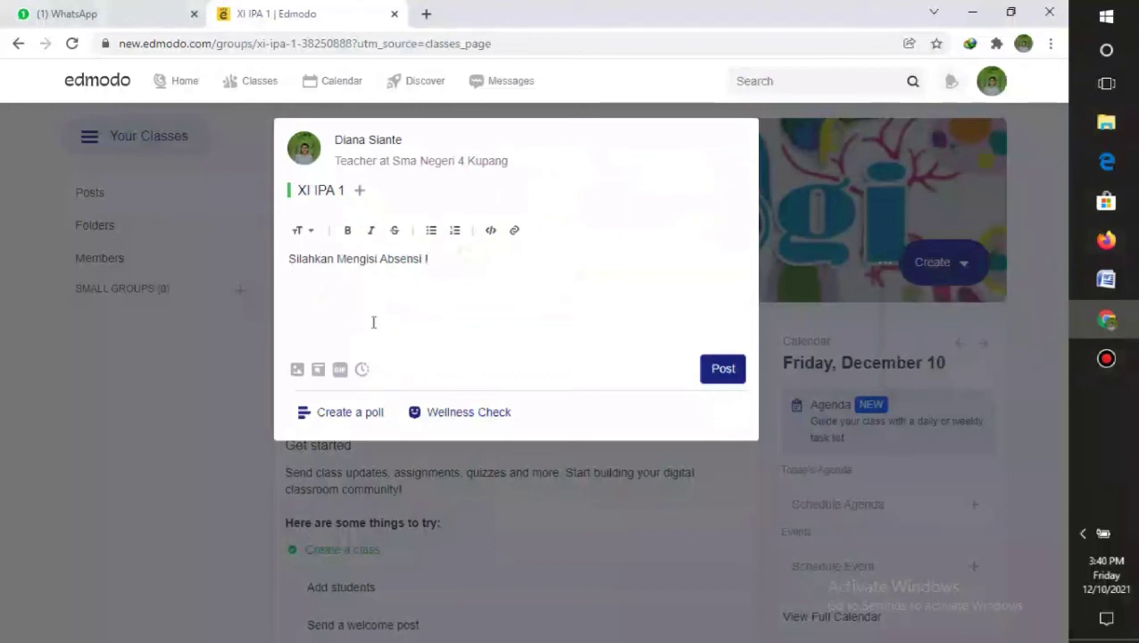
{"action": "type", "text": "https://forms.zohopublic.com/desimataupah/form/ABSENSI/formperma/ckSfXK2QrtDUjSIMUuJmB1Y4mtEnvnDqp5ldfcJ3Yec"}
{"action": "key", "text": "Return"}
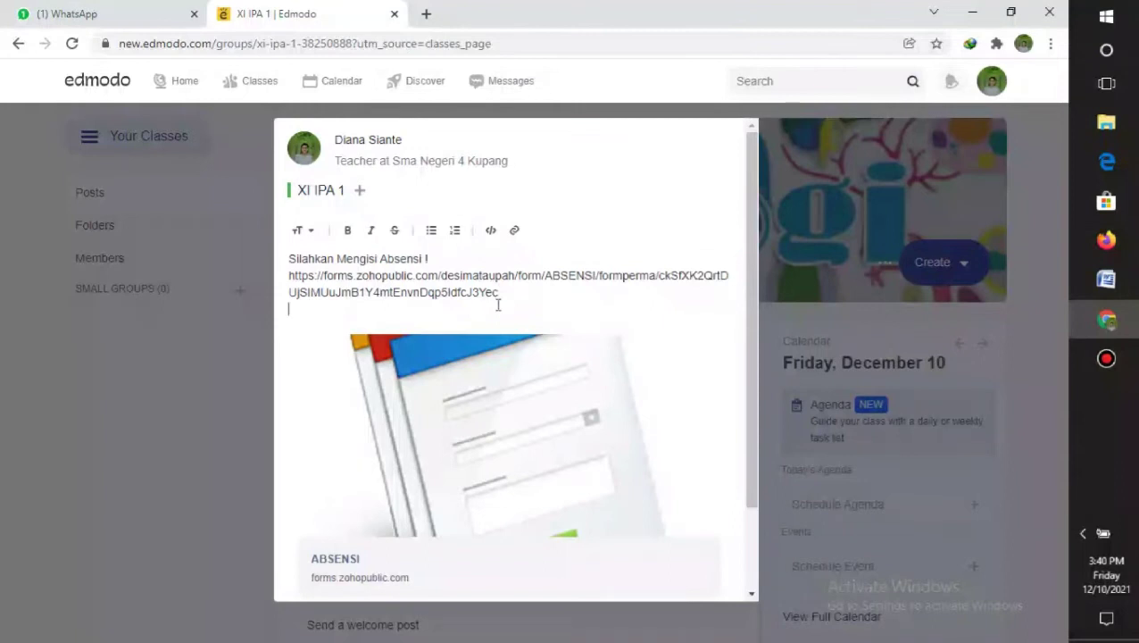
Add the line "Setelah Mengisi Absen, silahkan masuk google meet untuk pertemuan sinkron !" below the attendance link, followed by a new line.
{"action": "type", "text": "etelah "}
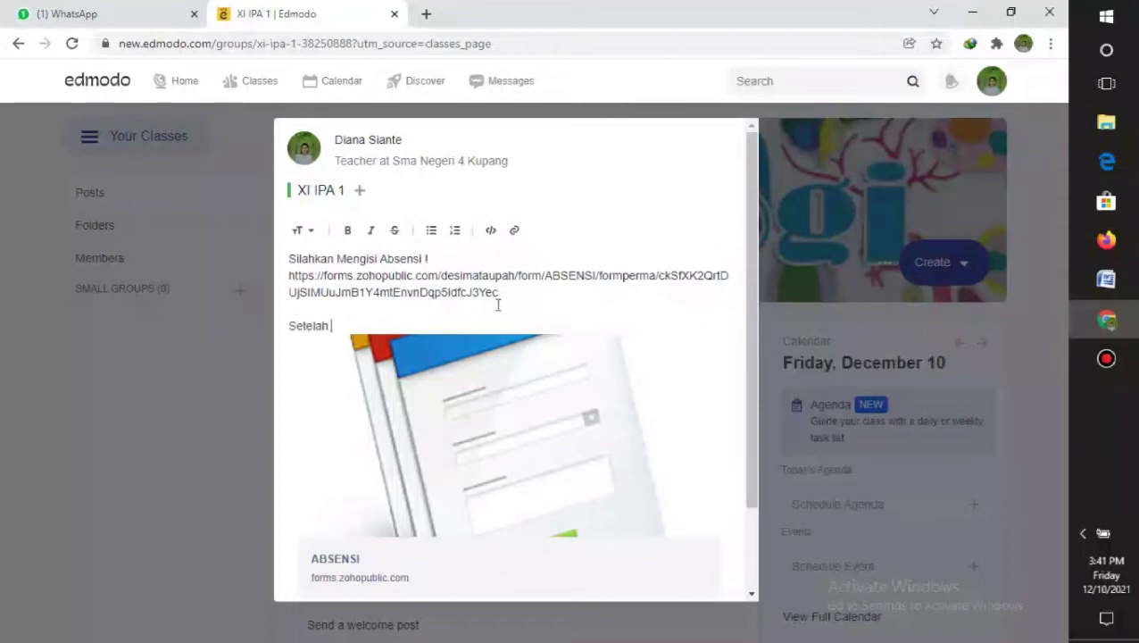
{"action": "type", "text": "Mengisi Absen"}
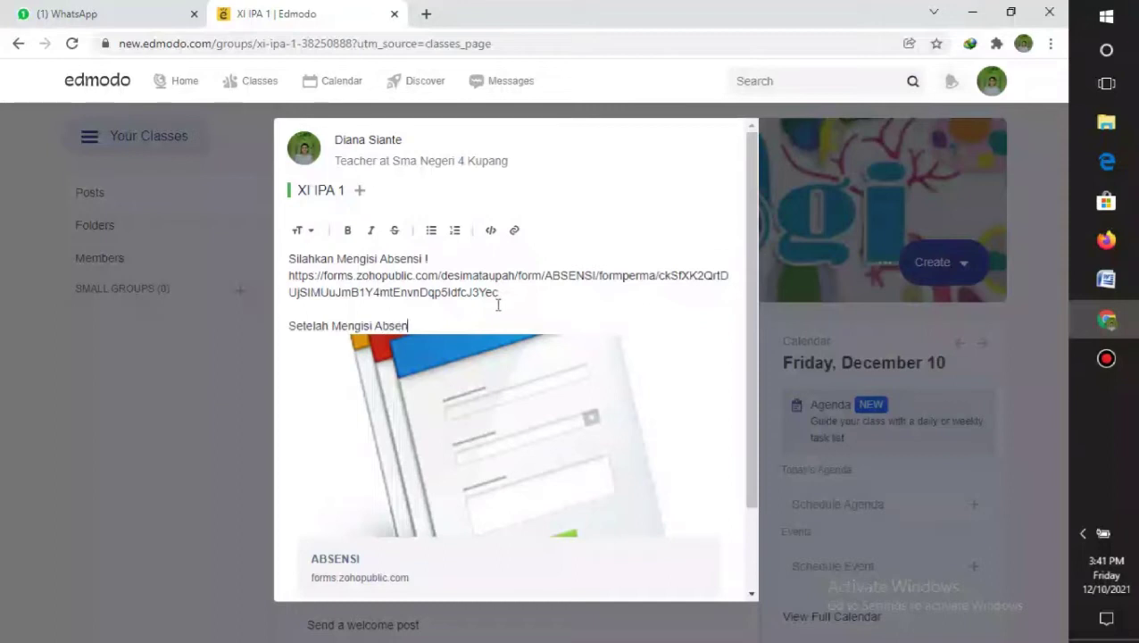
{"action": "type", "text": "."}
{"action": "type", "text": " silah"}
{"action": "type", "text": "ka"}
{"action": "type", "text": "n "}
{"action": "type", "text": "masuk"}
{"action": "type", "text": " goog"}
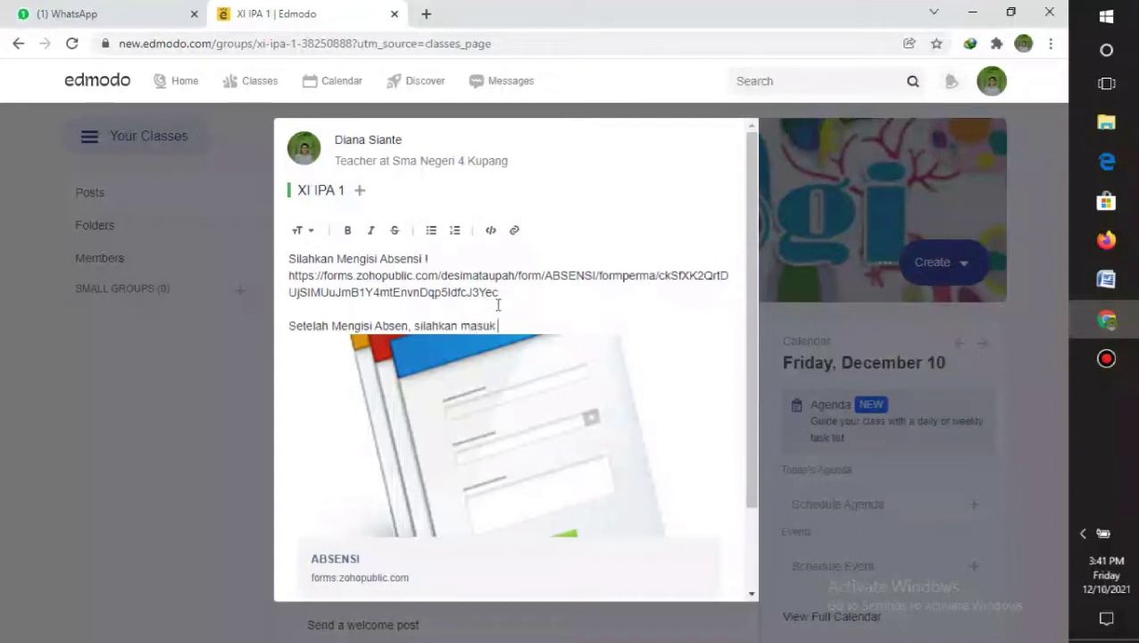
{"action": "type", "text": "le meet y"}
{"action": "key", "text": "BackSpace"}
{"action": "type", "text": "untuk p"}
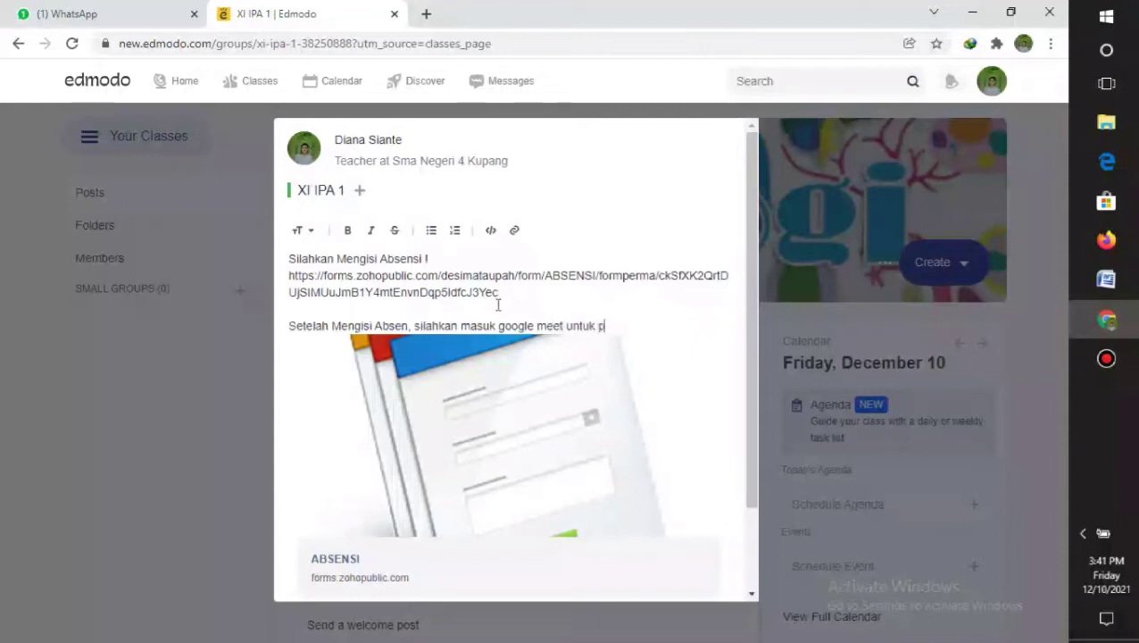
{"action": "type", "text": "ertemuan sinko"}
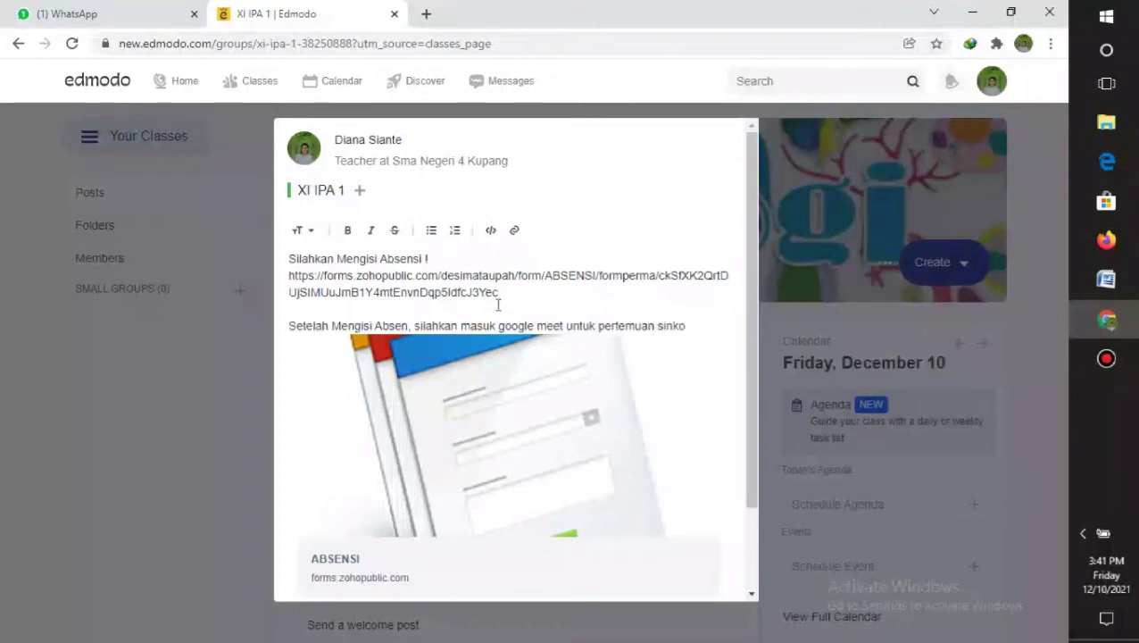
{"action": "key", "text": "BackSpace"}
{"action": "type", "text": "ron !"}
{"action": "key", "text": "Return"}
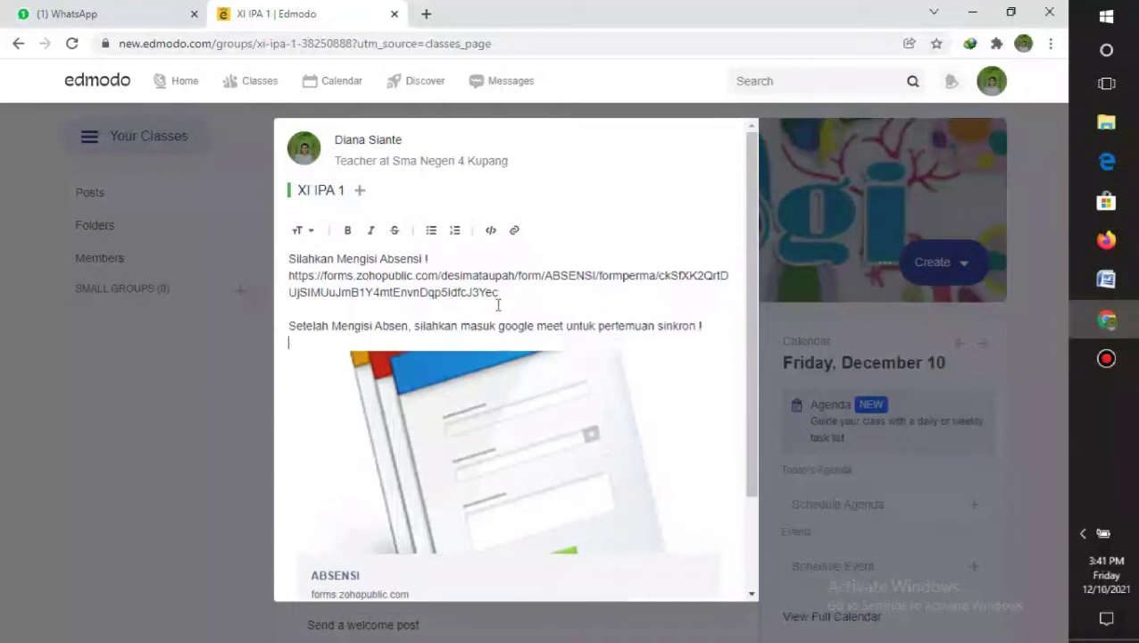
Copy the Link google meet address from the Word document "KD, Tujuan, IPK, Link, Profil" and paste it below the last line of the Edmodo post.
{"action": "mouse_move", "coordinate": [1106, 286]}
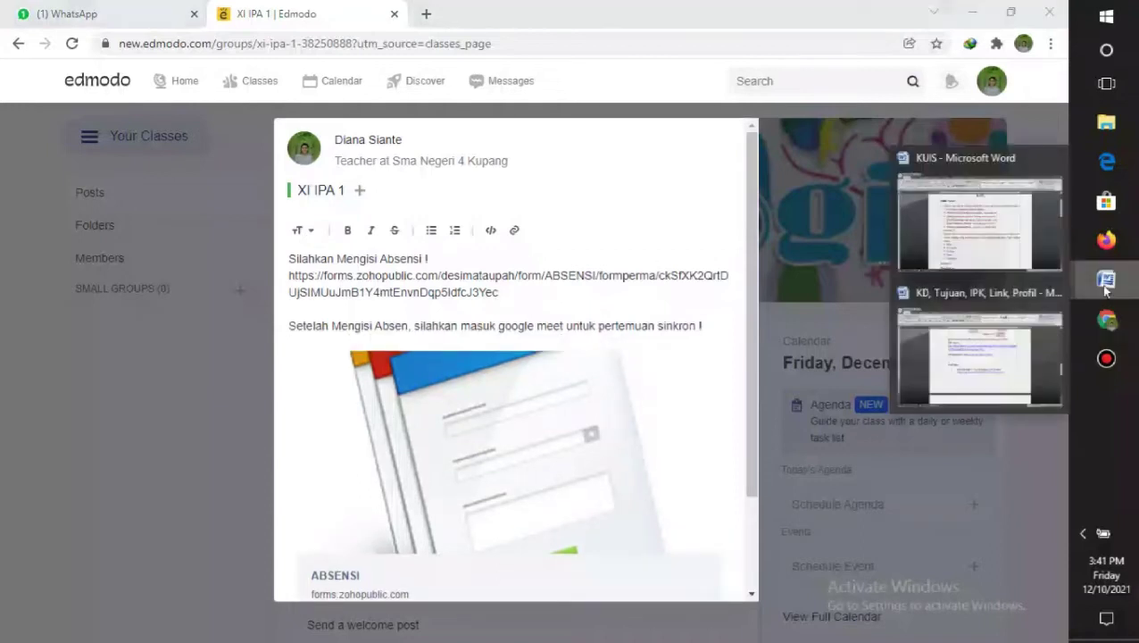
{"action": "left_click", "coordinate": [979, 348]}
{"action": "left_click", "coordinate": [624, 304]}
{"action": "left_click_drag", "start_coordinate": [622, 304], "coordinate": [433, 303]}
{"action": "key", "text": "ctrl+c"}
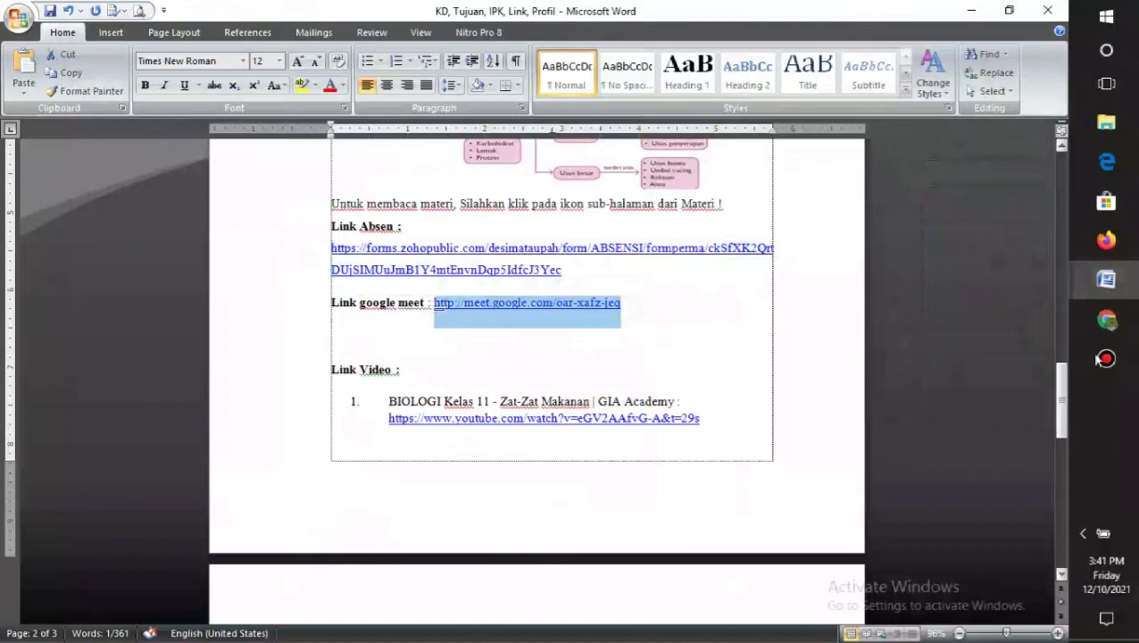
{"action": "mouse_move", "coordinate": [1107, 318]}
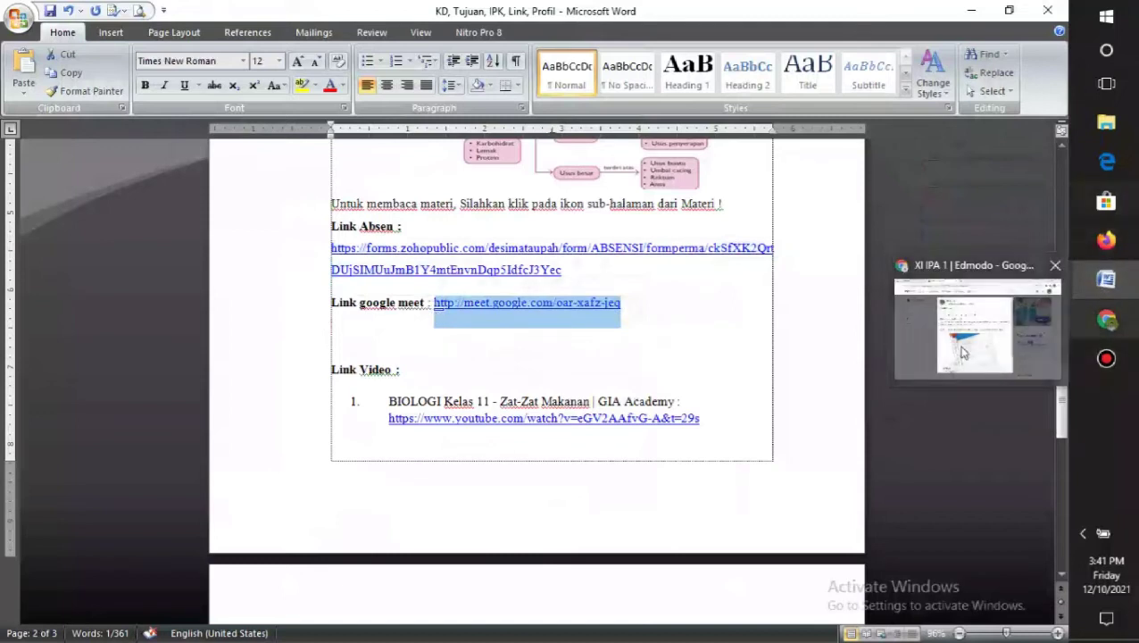
{"action": "left_click", "coordinate": [962, 352]}
{"action": "key", "text": "ctrl+v"}
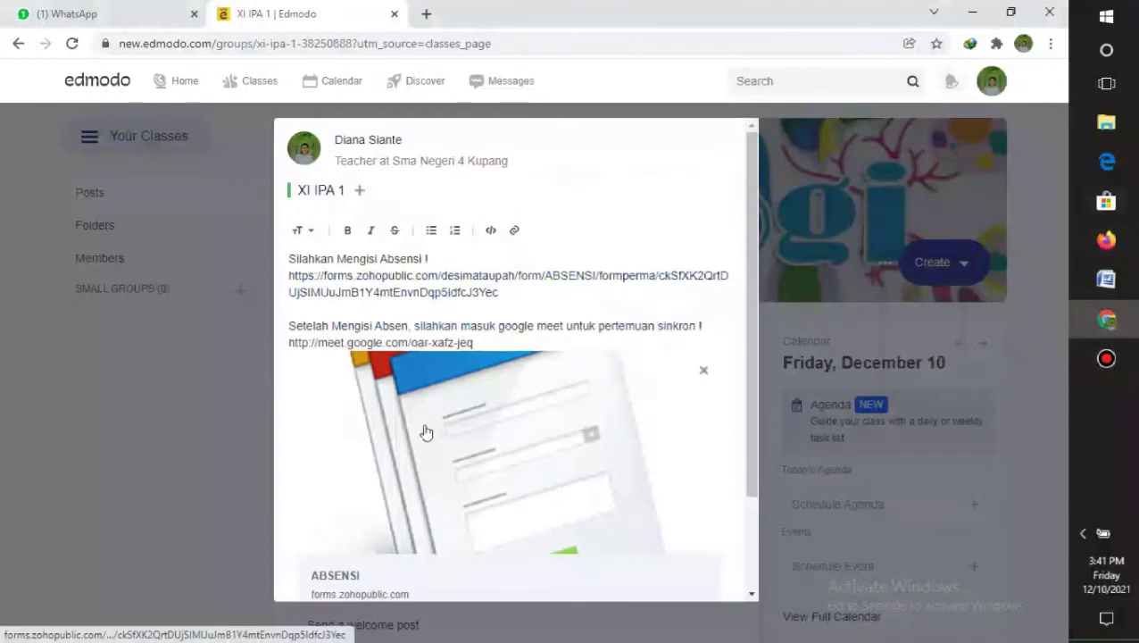
Add a line break after the Google Meet link and publish the attendance post to XI IPA 1.
{"action": "scroll", "coordinate": [427, 432], "scroll_direction": "down", "scroll_amount": 2}
{"action": "key", "text": "Return"}
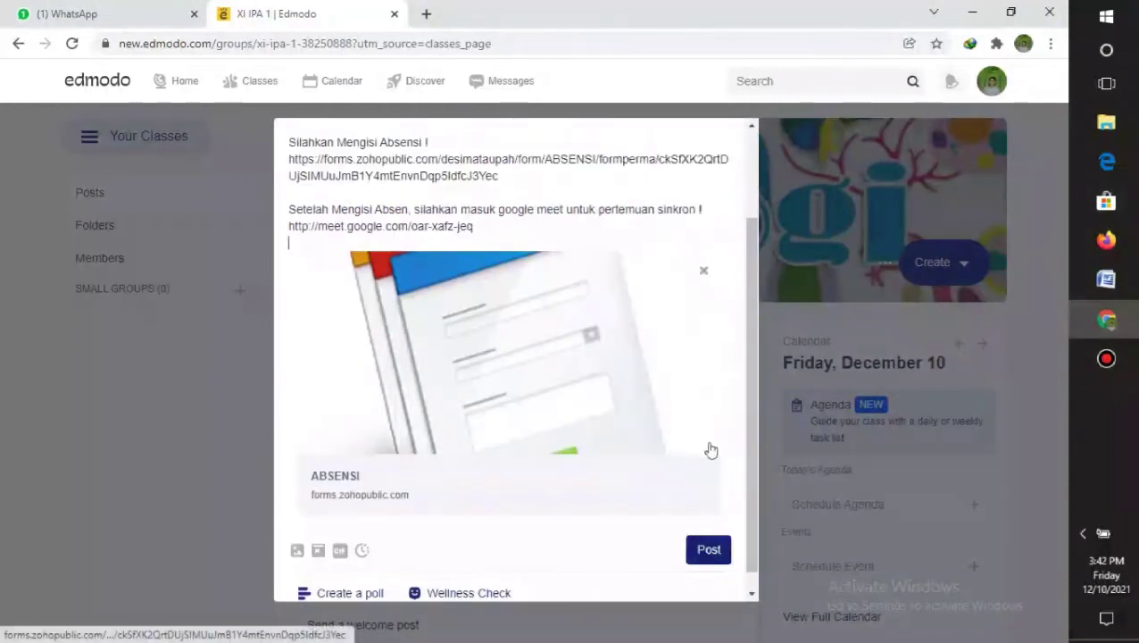
{"action": "left_click", "coordinate": [707, 551]}
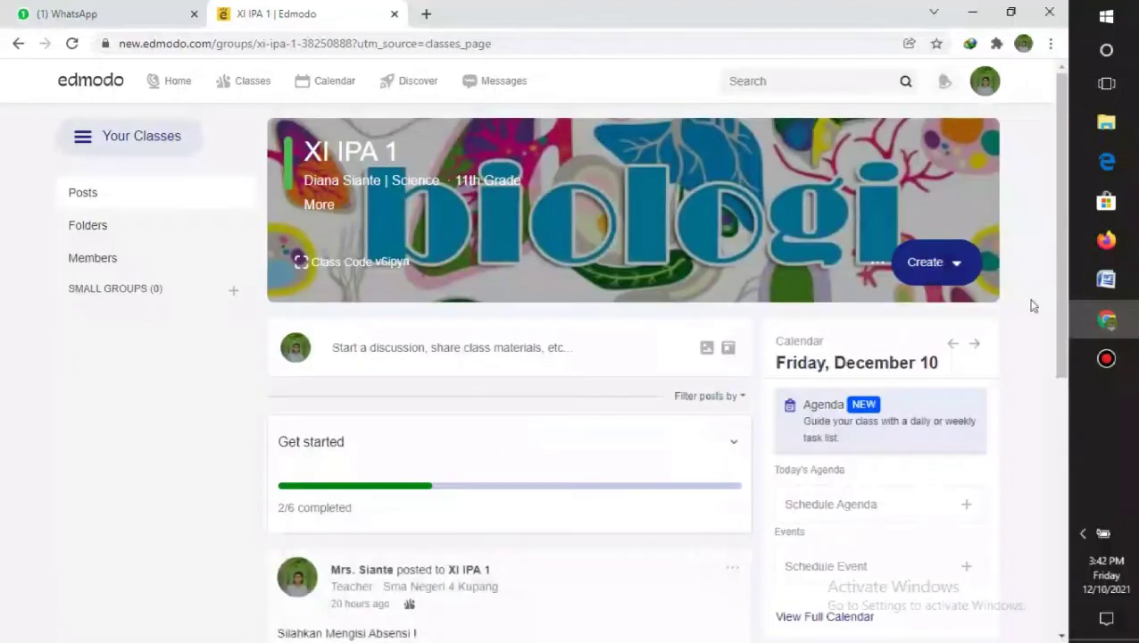
Start another post in XI IPA 1 and attach the PDF "MATERI PEMBELAJARAN SISTEM PENCERNAAAN" from the Materi folder in MEDIA PEMBELAJARAN EDMODO.
{"action": "left_click_drag", "start_coordinate": [1058, 301], "coordinate": [1055, 246]}
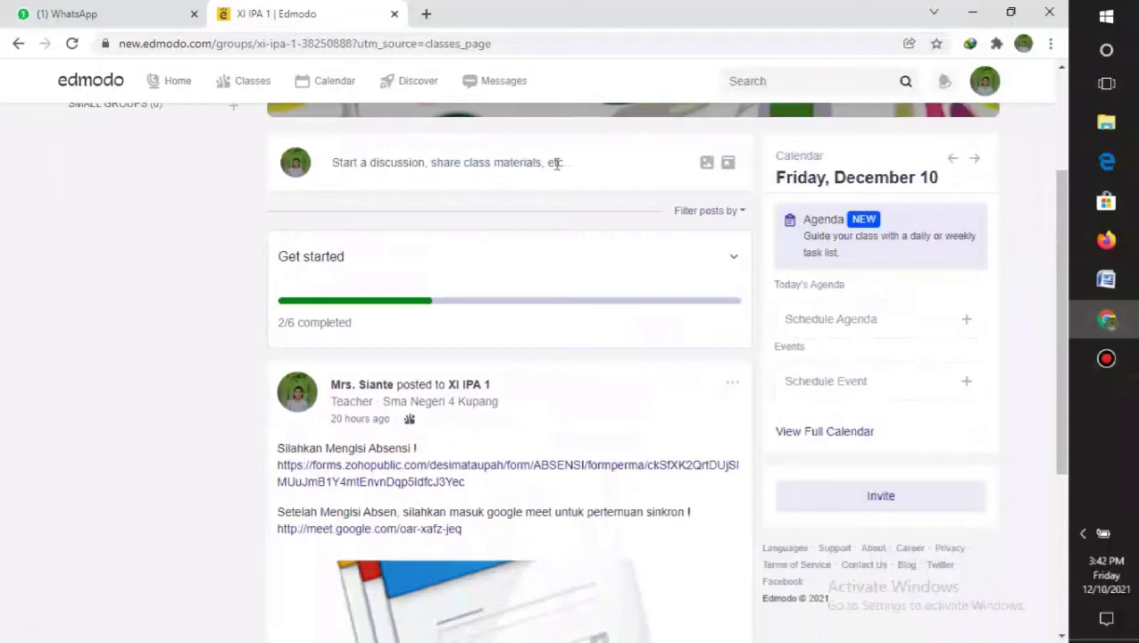
{"action": "left_click_drag", "start_coordinate": [1054, 243], "coordinate": [1053, 176]}
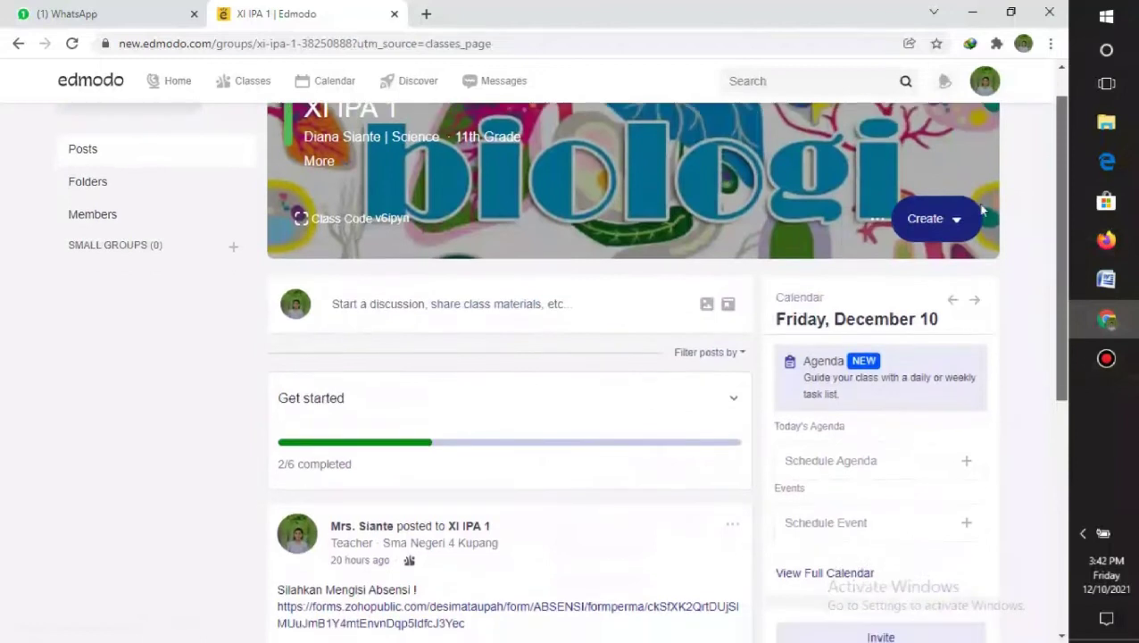
{"action": "left_click", "coordinate": [392, 306]}
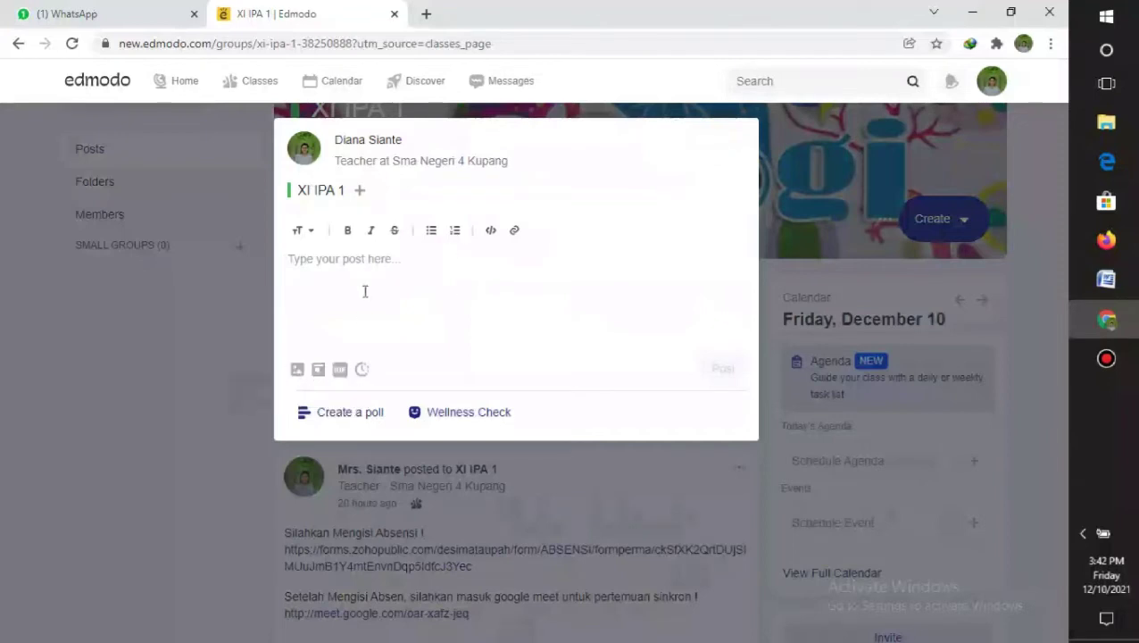
{"action": "left_click", "coordinate": [298, 372]}
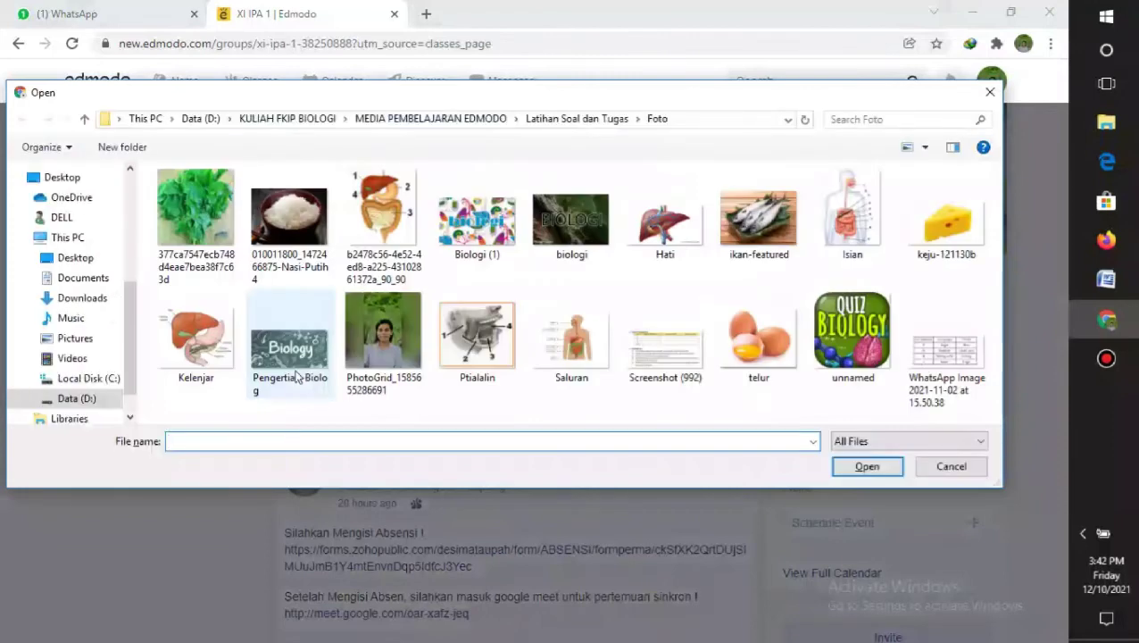
{"action": "left_click", "coordinate": [85, 120]}
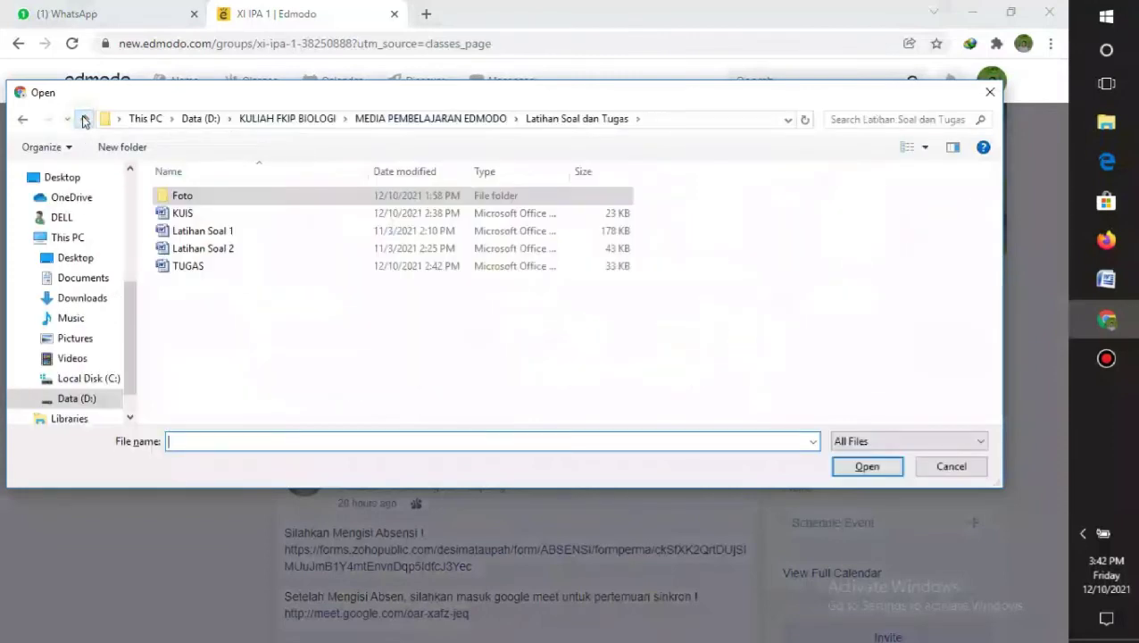
{"action": "left_click", "coordinate": [85, 119]}
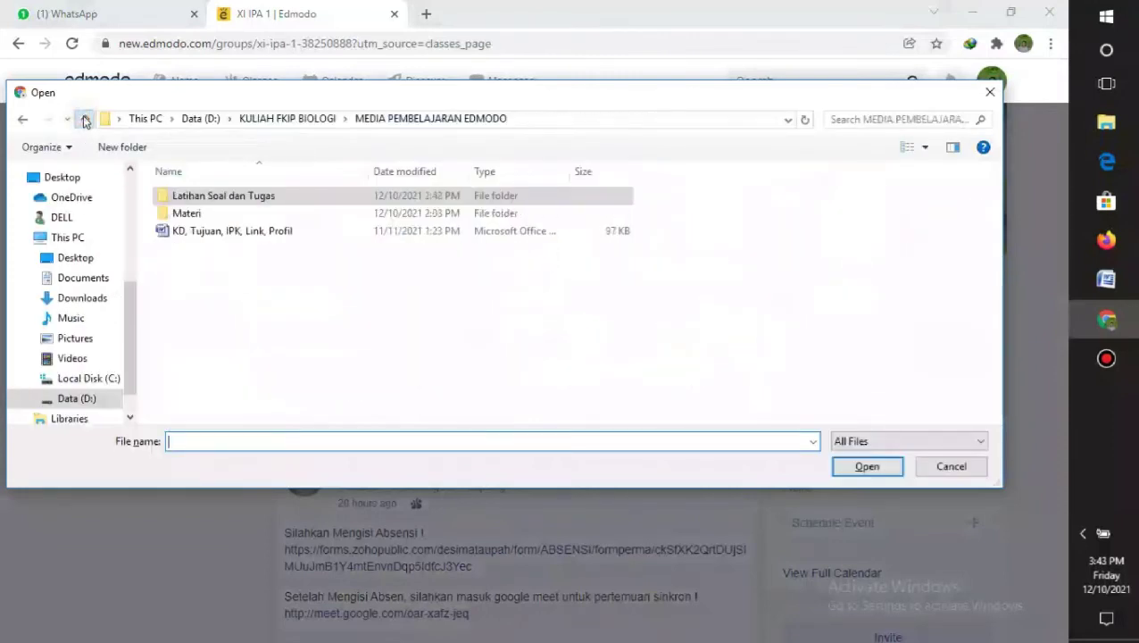
{"action": "left_click", "coordinate": [186, 216]}
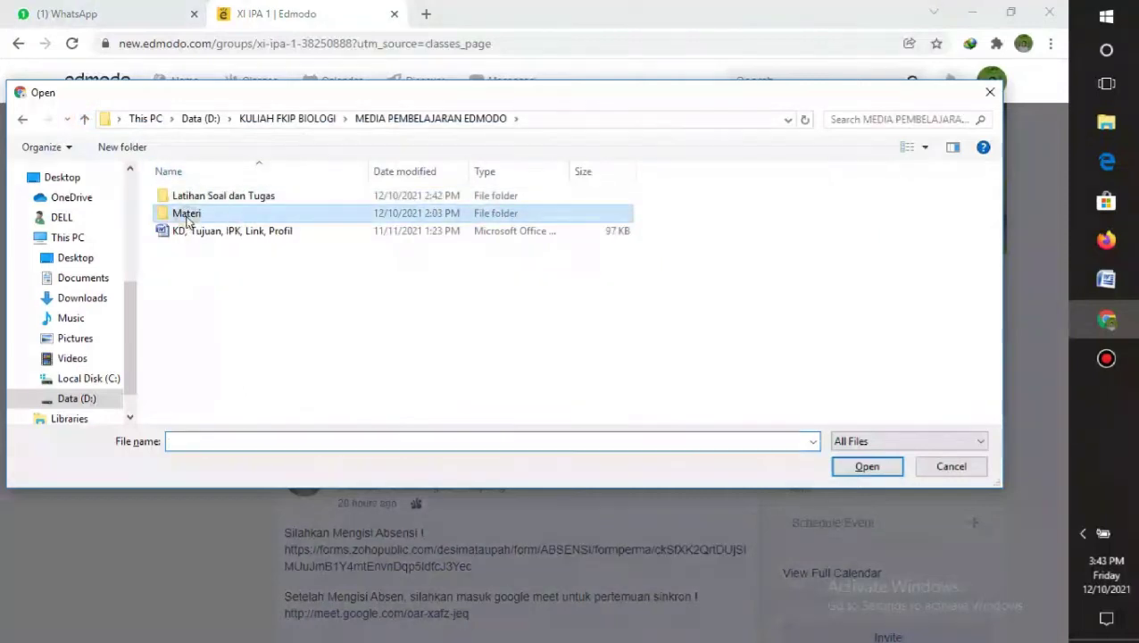
{"action": "double_click", "coordinate": [187, 216]}
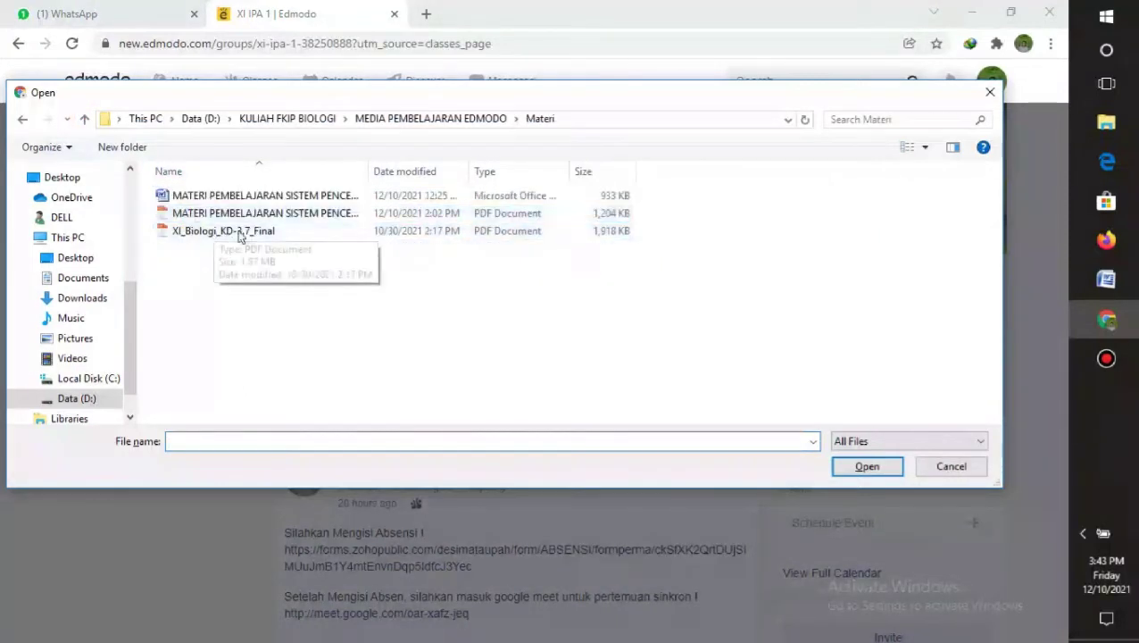
{"action": "left_click", "coordinate": [222, 221]}
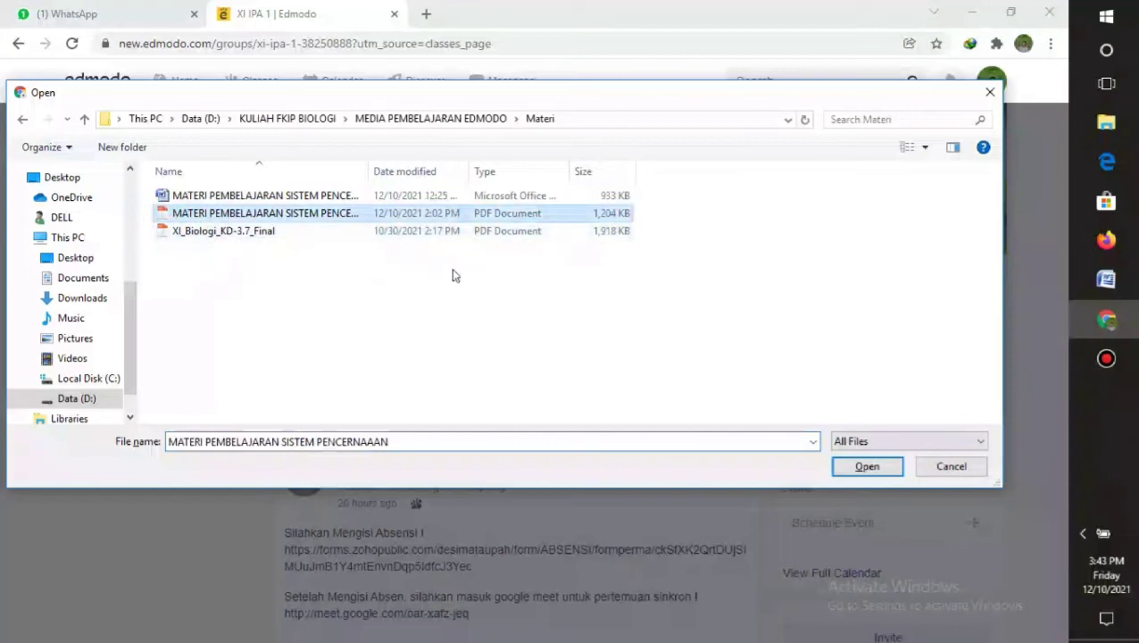
{"action": "left_click", "coordinate": [864, 466]}
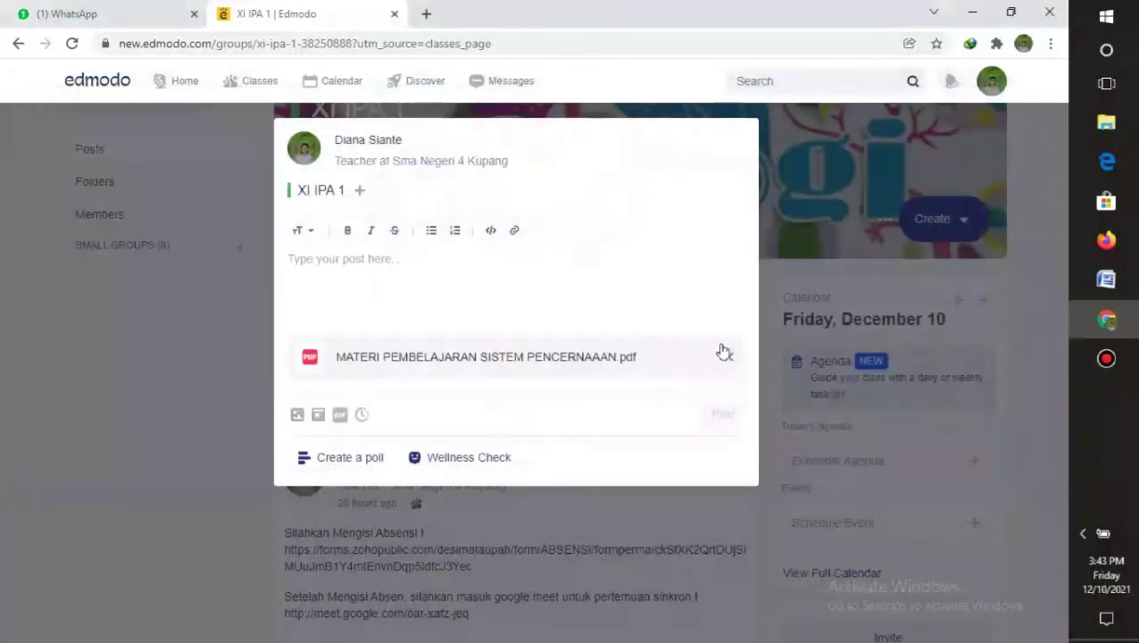
Write the post text "Silahkan Membaca materi !" and, on a second line, "Jika belum paham, simaklah video youtube dibawah ini !".
{"action": "left_click", "coordinate": [433, 304]}
{"action": "type", "text": "S"}
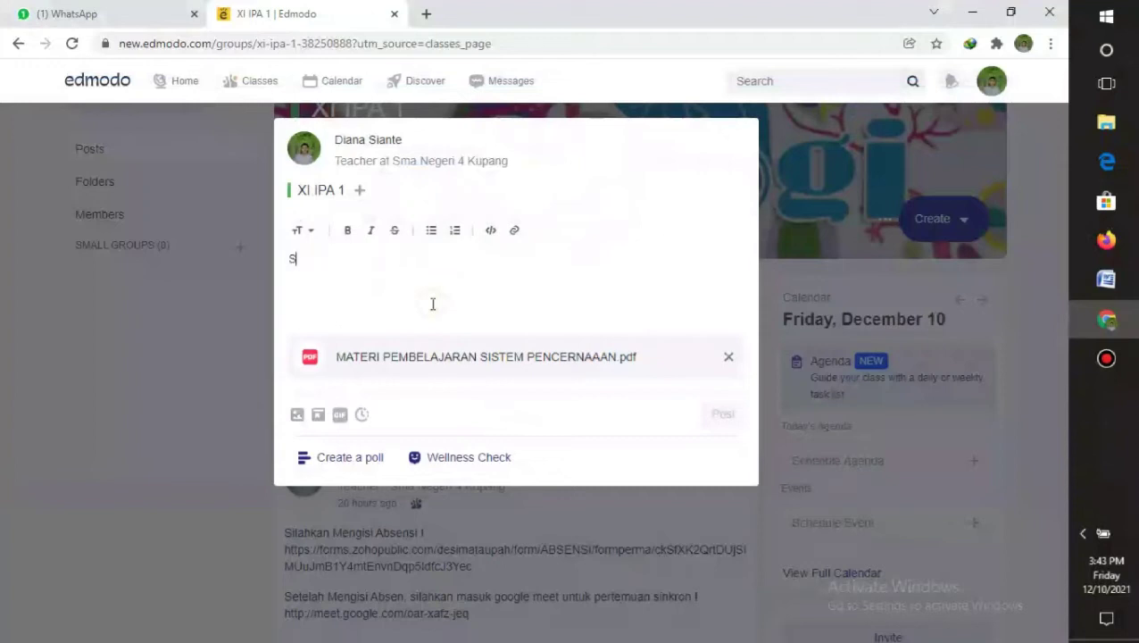
{"action": "type", "text": "ilahka"}
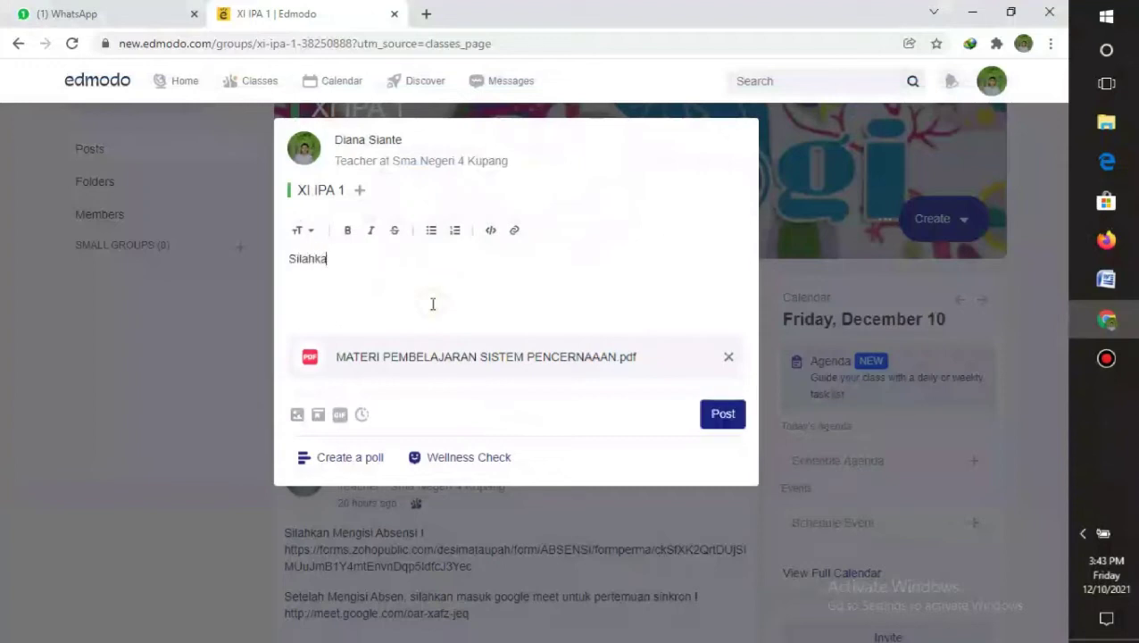
{"action": "type", "text": "n Membaca ma"}
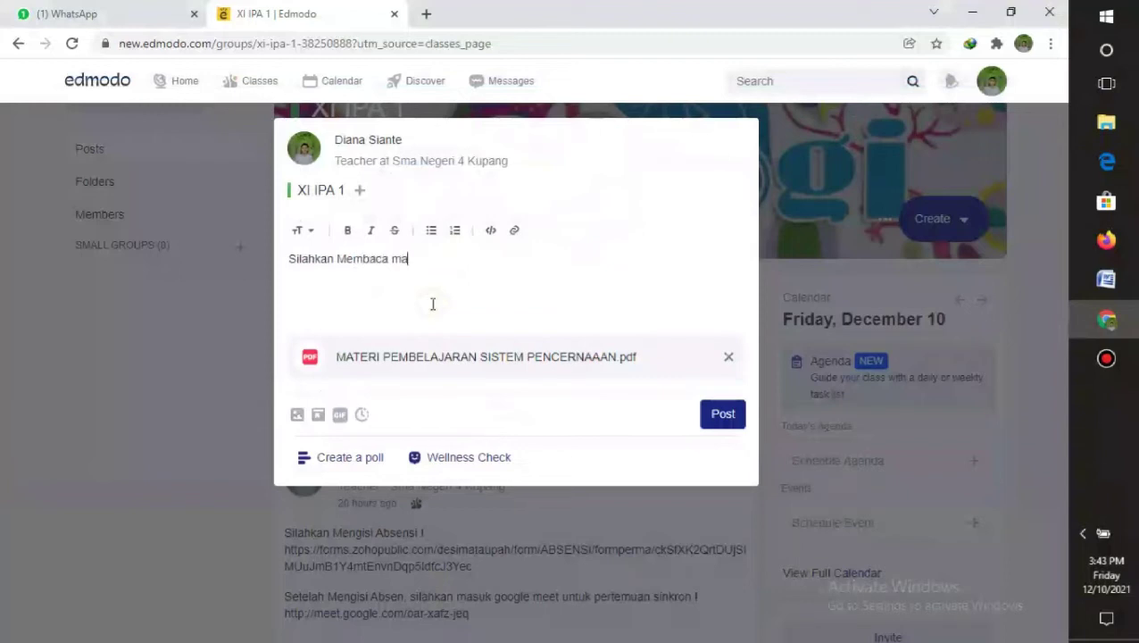
{"action": "type", "text": "teri"}
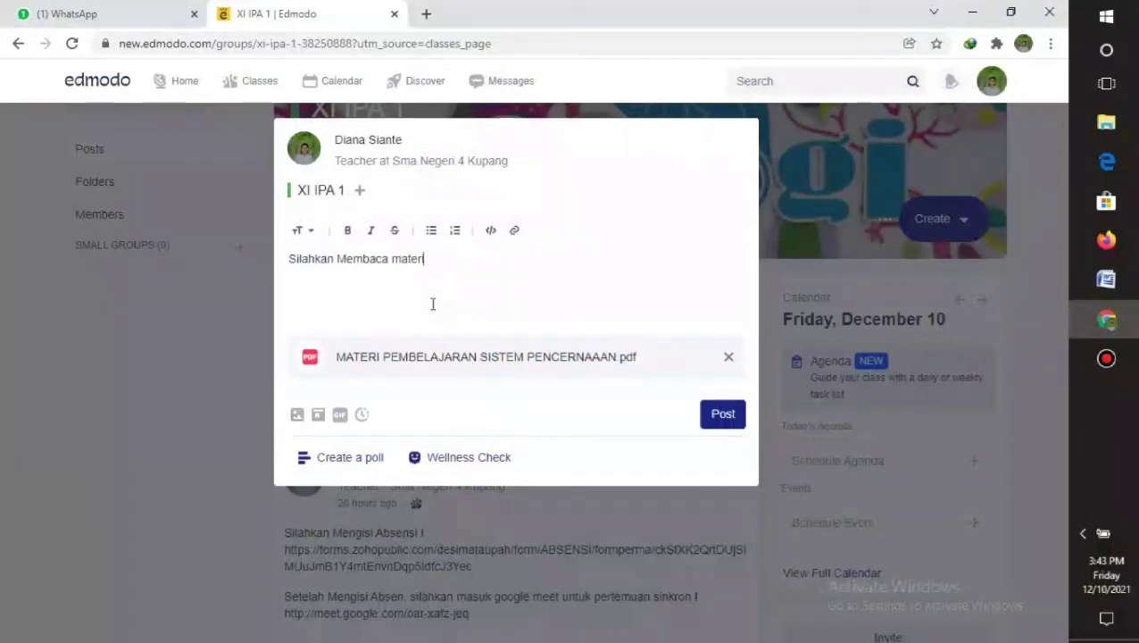
{"action": "type", "text": " !"}
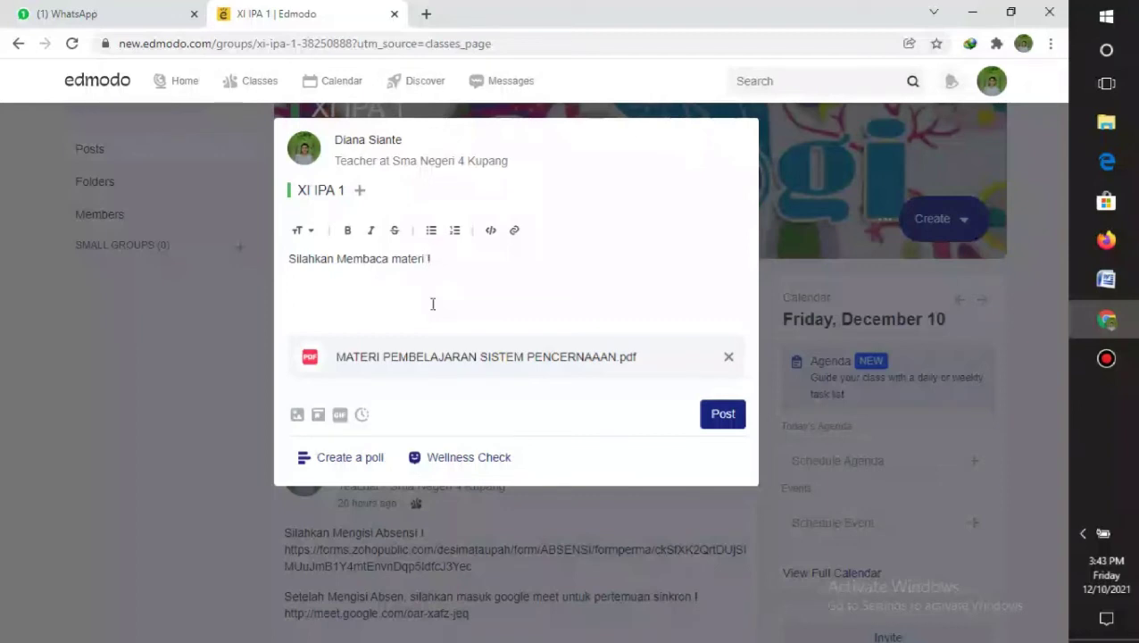
{"action": "key", "text": "Return"}
{"action": "type", "text": "Jika belum paham, simakla"}
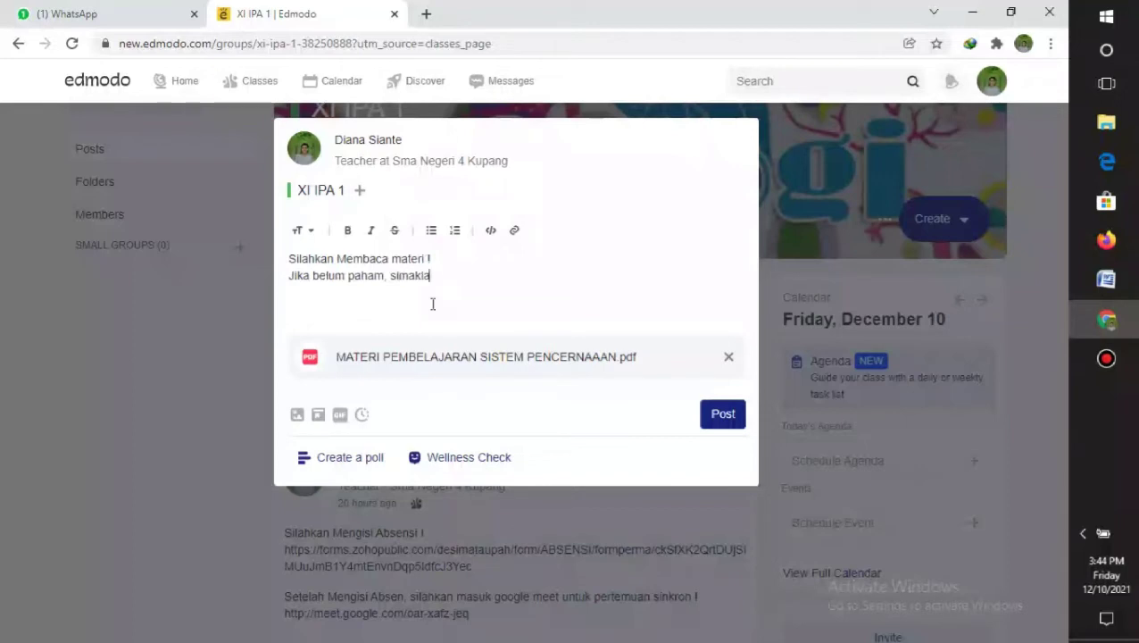
{"action": "type", "text": "h video youtube di"}
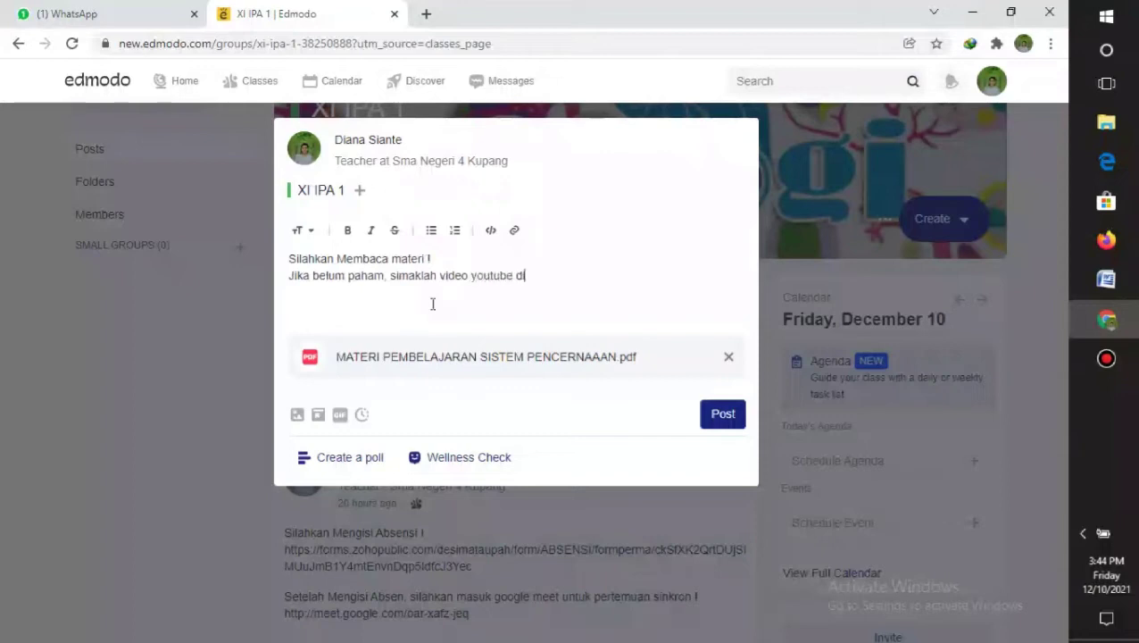
{"action": "type", "text": "bawah ini !"}
Copy the three numbered Link Video entries from the Word document "KD, Tujuan, IPK, Link, Profil" below the post text in Edmodo and publish the post.
{"action": "left_click", "coordinate": [1106, 281]}
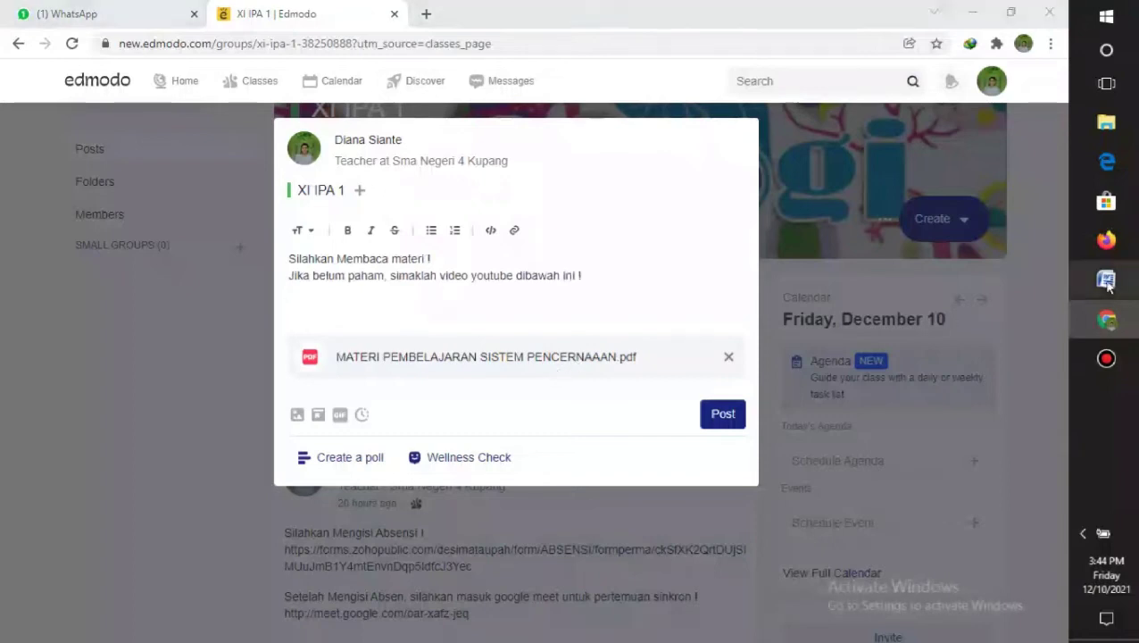
{"action": "left_click", "coordinate": [952, 358]}
{"action": "left_click", "coordinate": [534, 348]}
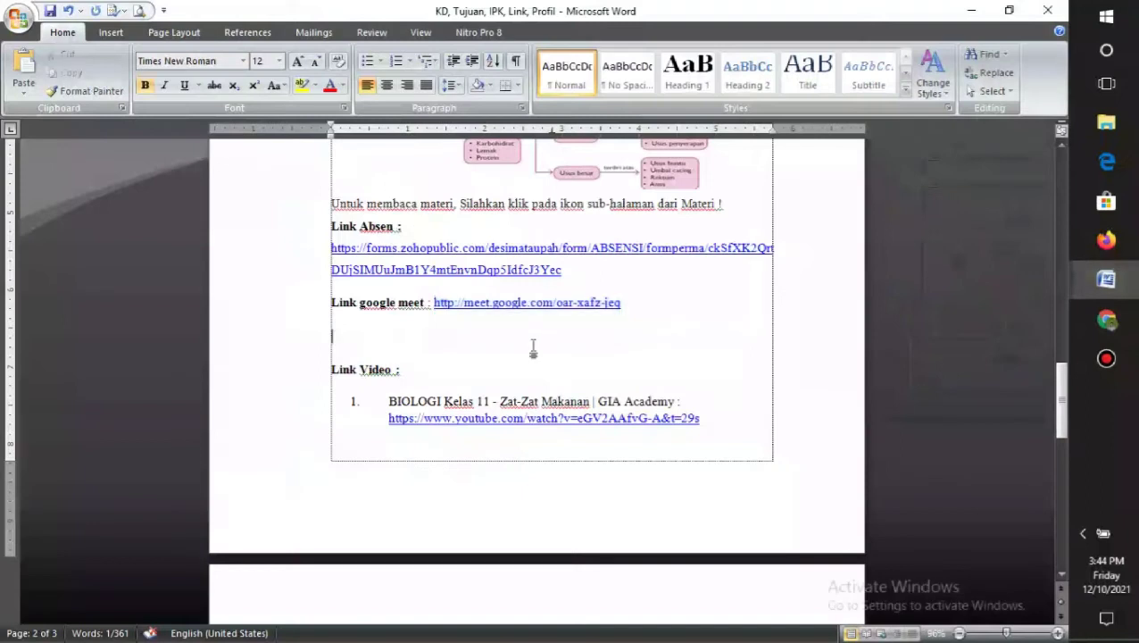
{"action": "scroll", "coordinate": [534, 344], "scroll_direction": "down", "scroll_amount": 5}
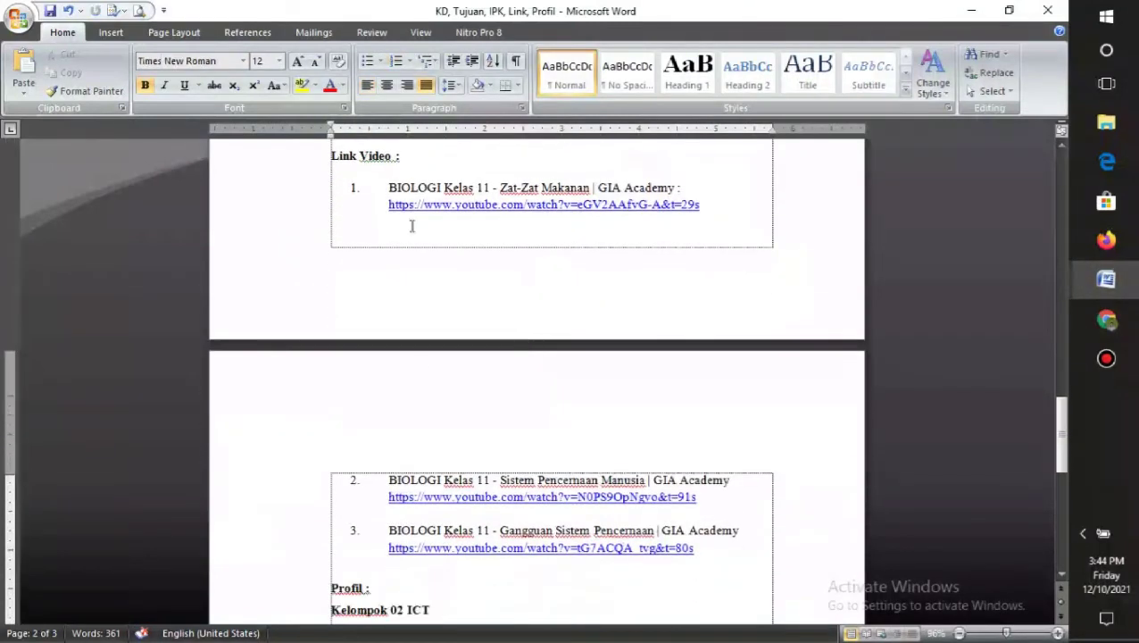
{"action": "left_click_drag", "start_coordinate": [386, 189], "coordinate": [598, 320]}
{"action": "left_click_drag", "start_coordinate": [387, 480], "coordinate": [699, 536]}
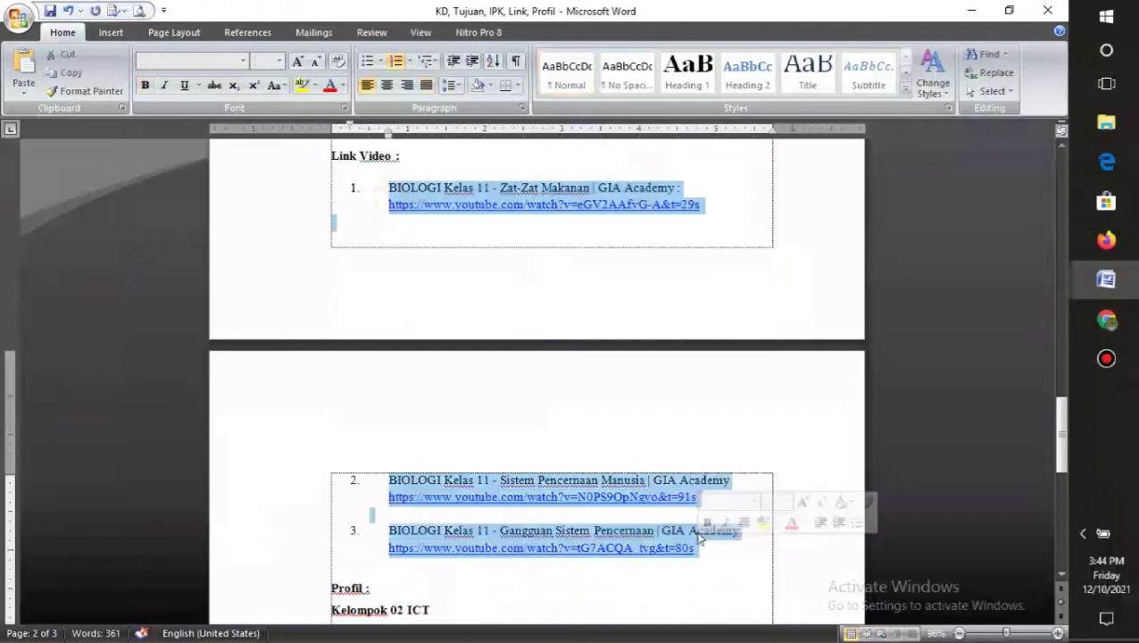
{"action": "mouse_move", "coordinate": [1107, 319]}
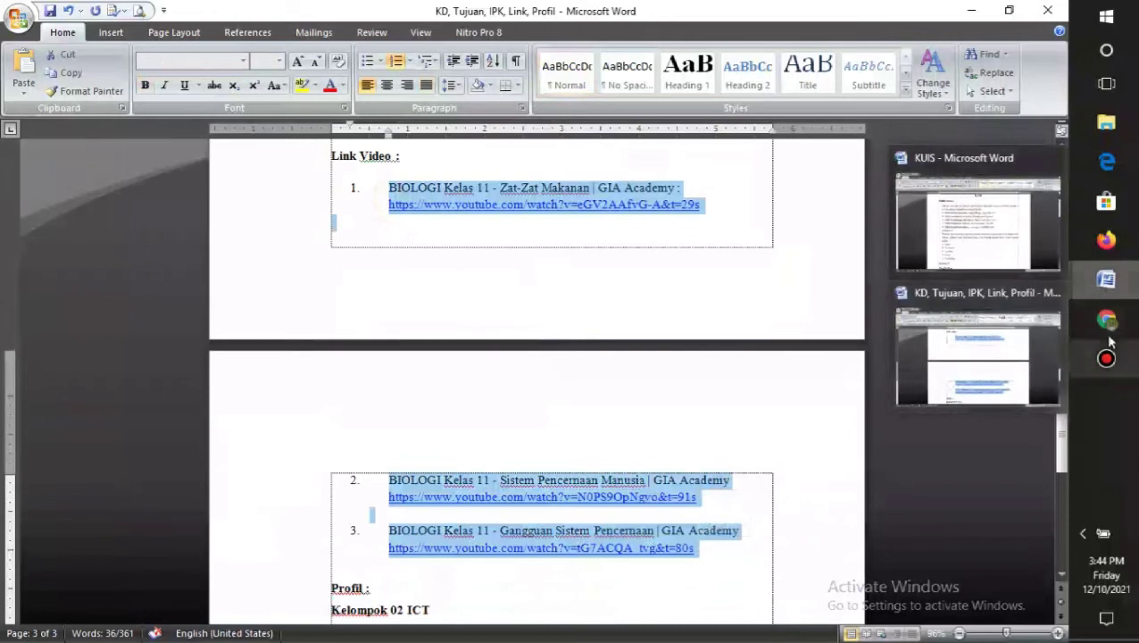
{"action": "left_click", "coordinate": [1107, 320]}
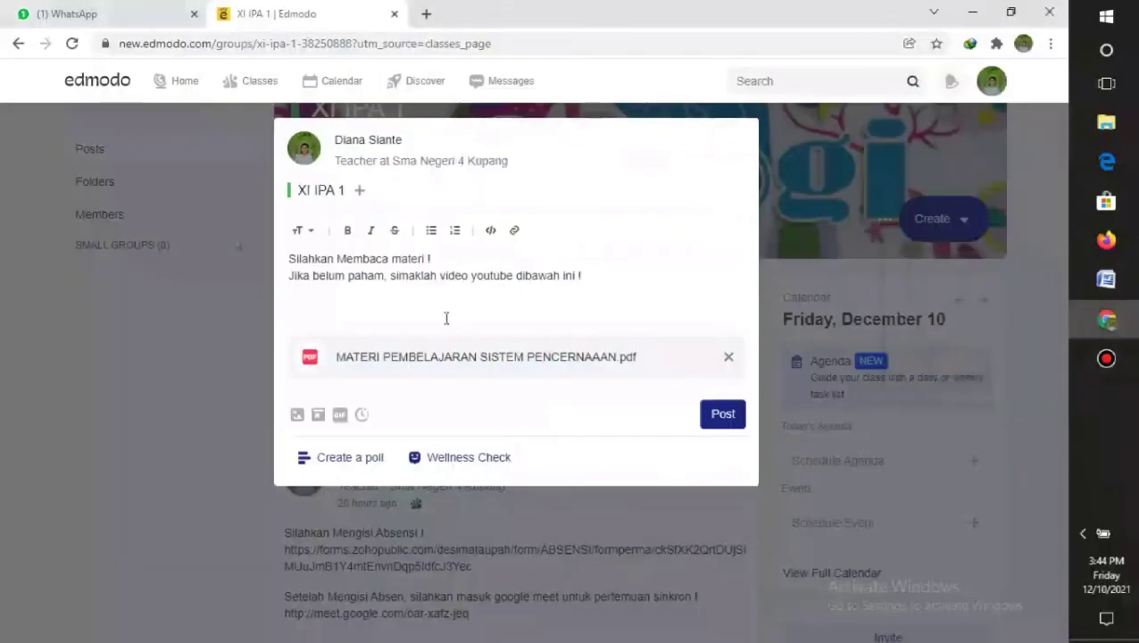
{"action": "type", "text": "1. BIOLOGI Kelas 11 - Zat-Zat Makanan | GIA Academy https://www.youtube.com/watch?v=eGV2AAfvG-A&t=29s 2. BIOLOGI Kelas 11 - Sistem Pencernaan Manusia | GIA Academy https://www.youtube.com/watch?v=N0PS9OpNgvo&t=91s 3. BIOLOGI Kelas 11 - Gangguan Sistem Pencernaan | GIA Academy https://www.youtube.com/watch?v=tG7ACQA_tvg&t=80s"}
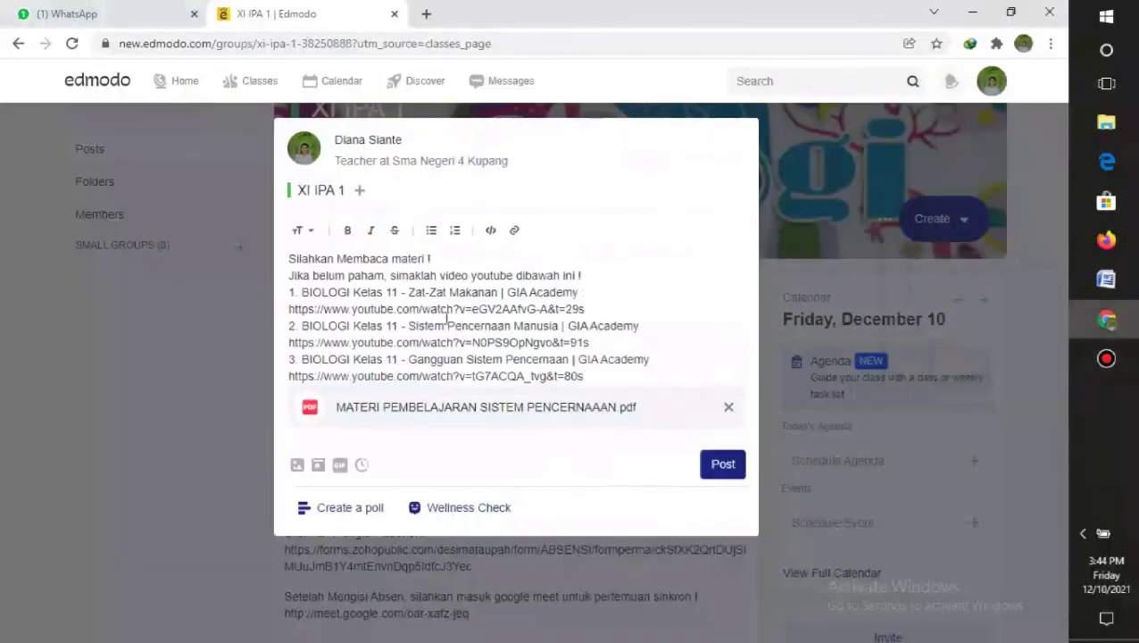
{"action": "left_click", "coordinate": [714, 465]}
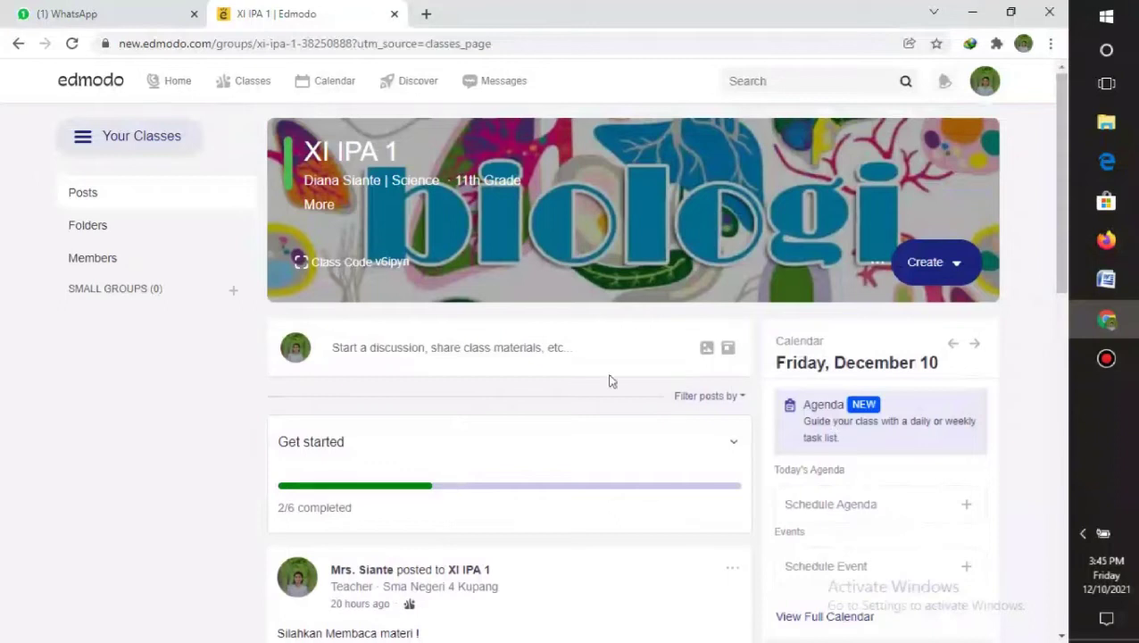
Create a new quiz for the XI IPA 1 class.
{"action": "left_click", "coordinate": [933, 270]}
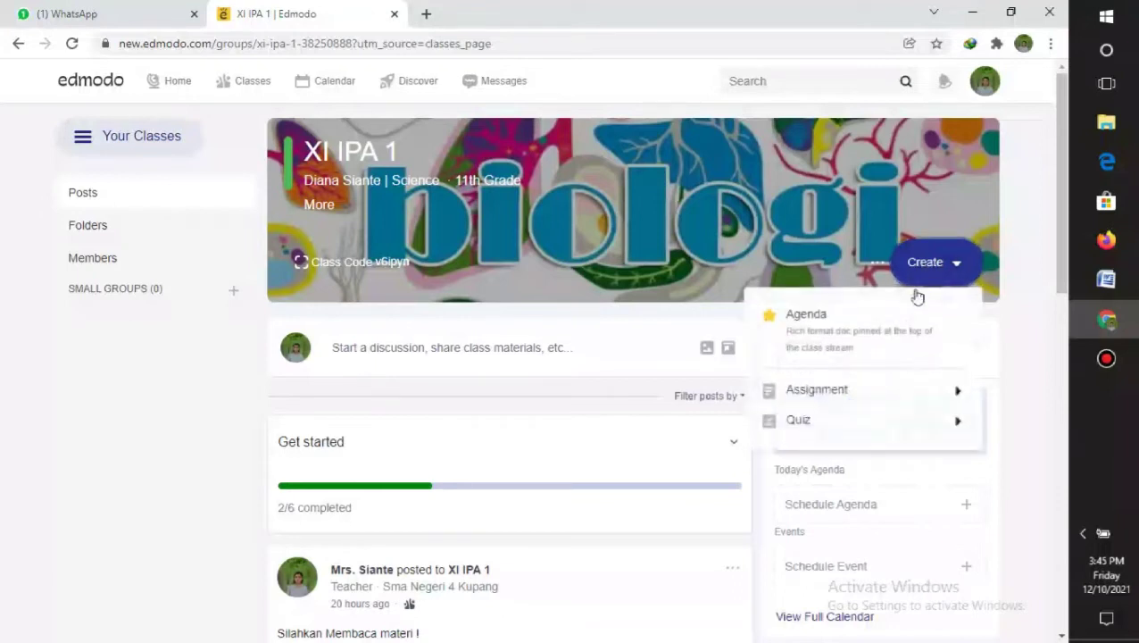
{"action": "mouse_move", "coordinate": [832, 410]}
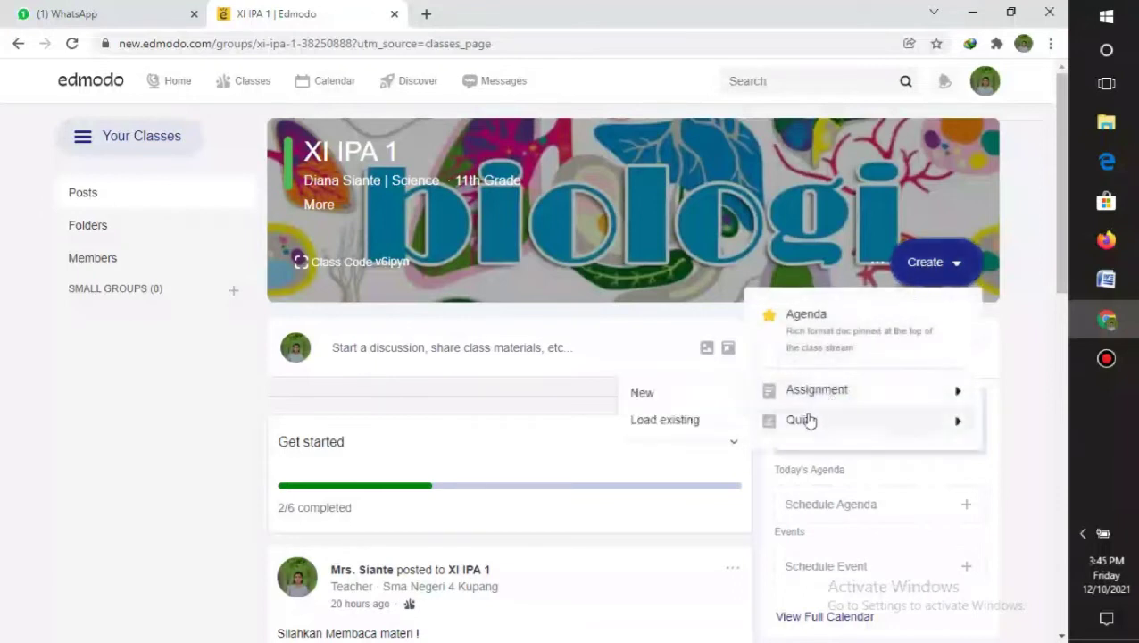
{"action": "mouse_move", "coordinate": [789, 427]}
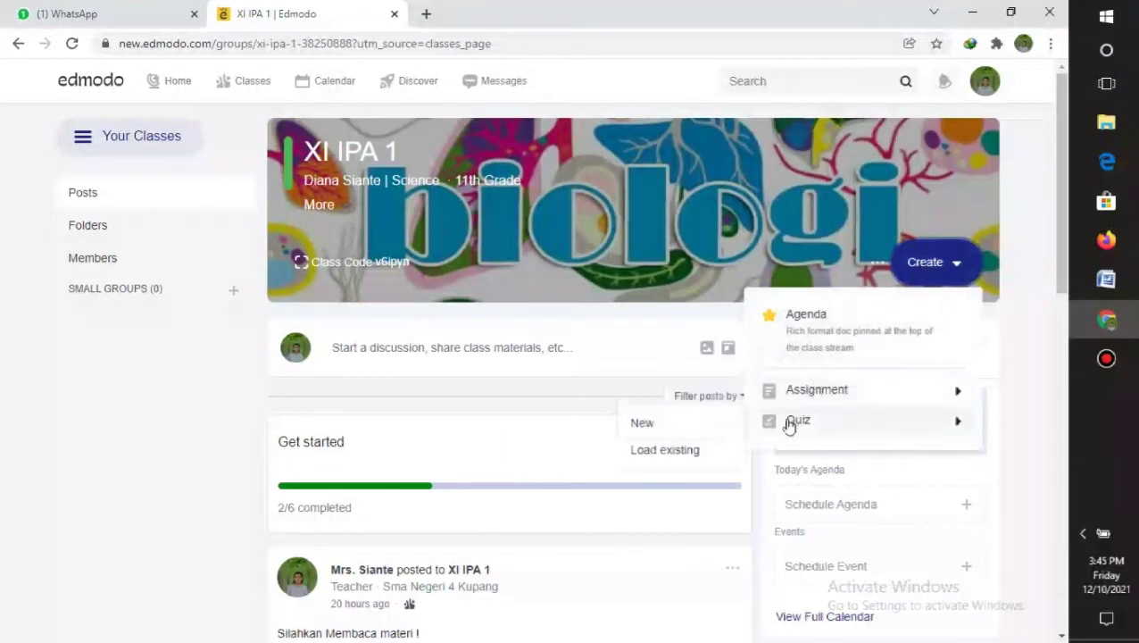
{"action": "left_click", "coordinate": [676, 430]}
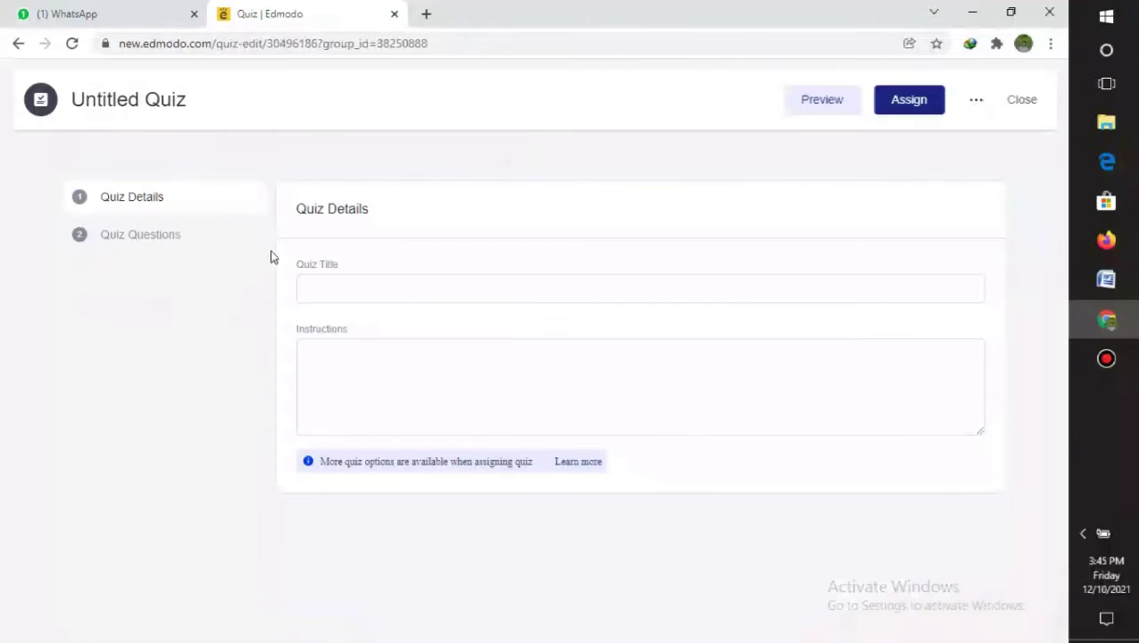
Title the quiz "KUIS 1" and enter the instructions "Silahkan Kerjakan Kuis !".
{"action": "left_click", "coordinate": [345, 282]}
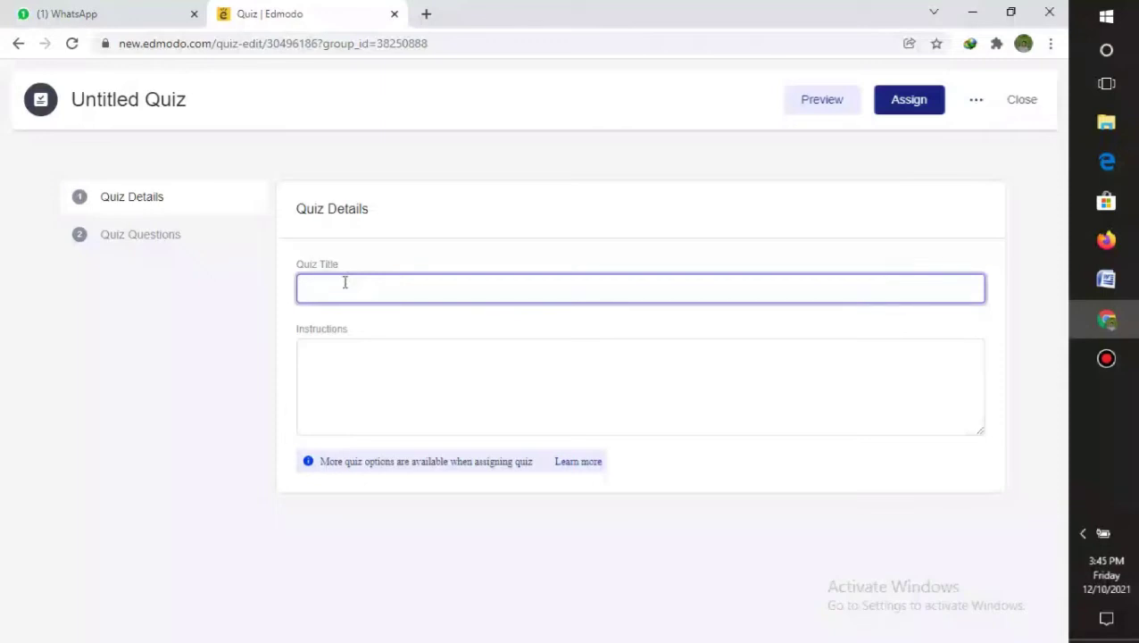
{"action": "type", "text": "KUIS"}
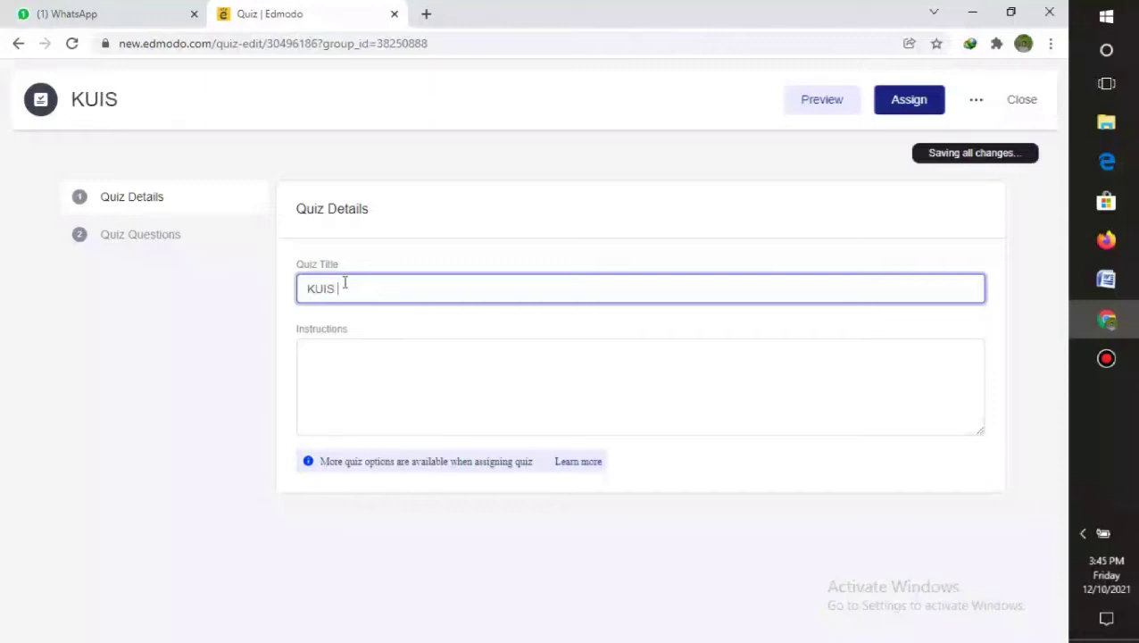
{"action": "type", "text": " 1"}
{"action": "left_click", "coordinate": [372, 363]}
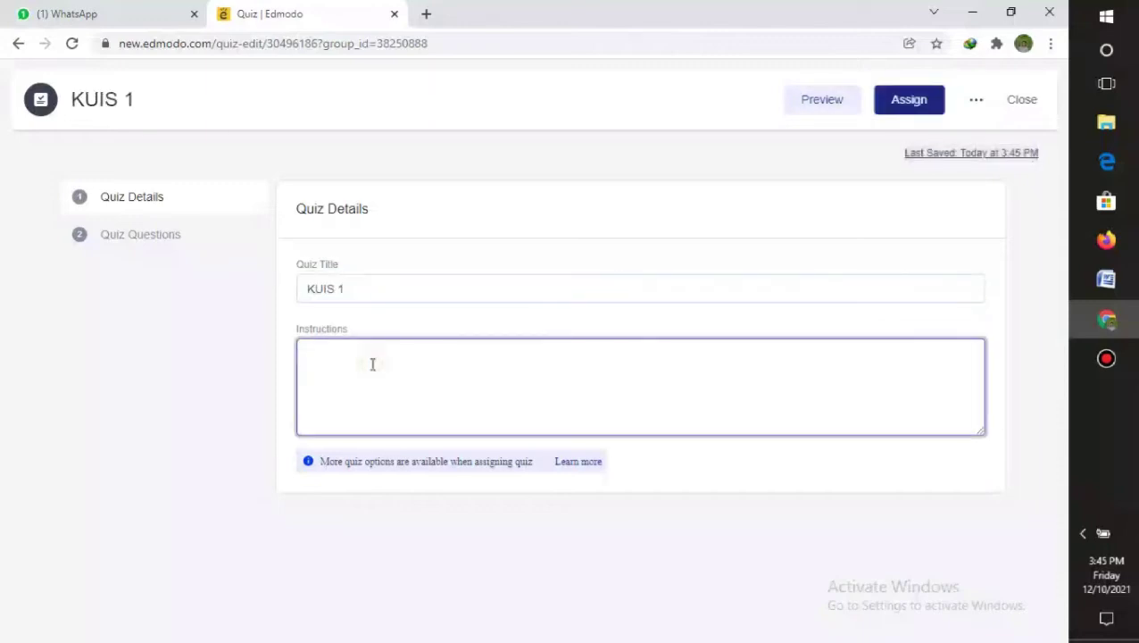
{"action": "type", "text": "Sila"}
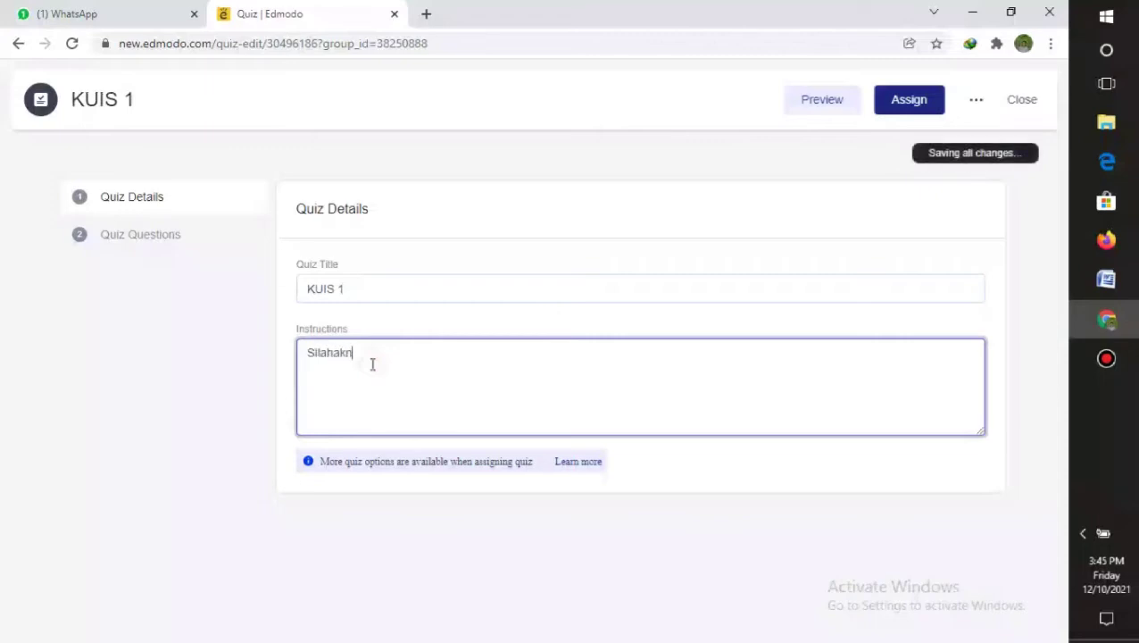
{"action": "type", "text": "hkan Kerjakan Kuis !"}
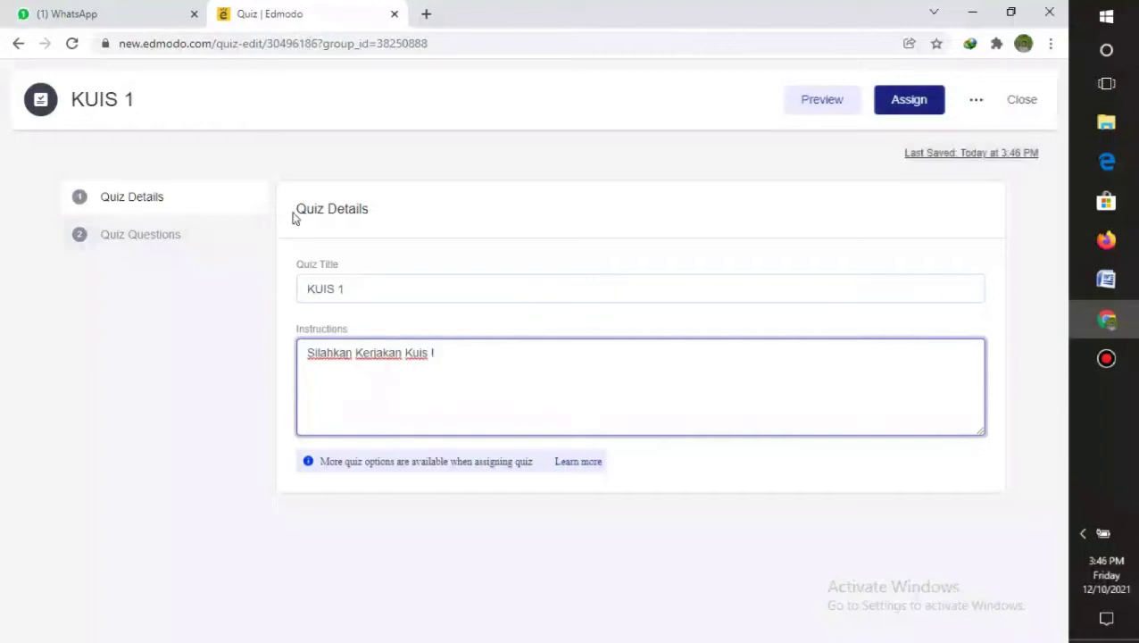
Open the quiz questions and set question 1 to the Multiple Choice type.
{"action": "left_click", "coordinate": [158, 243]}
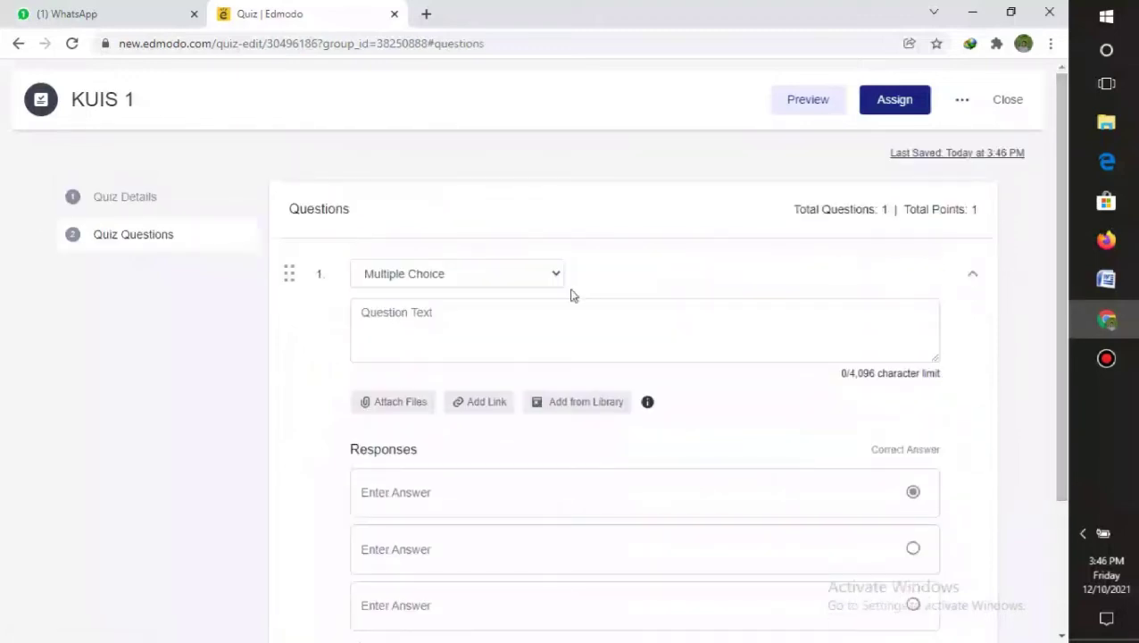
{"action": "left_click", "coordinate": [439, 276]}
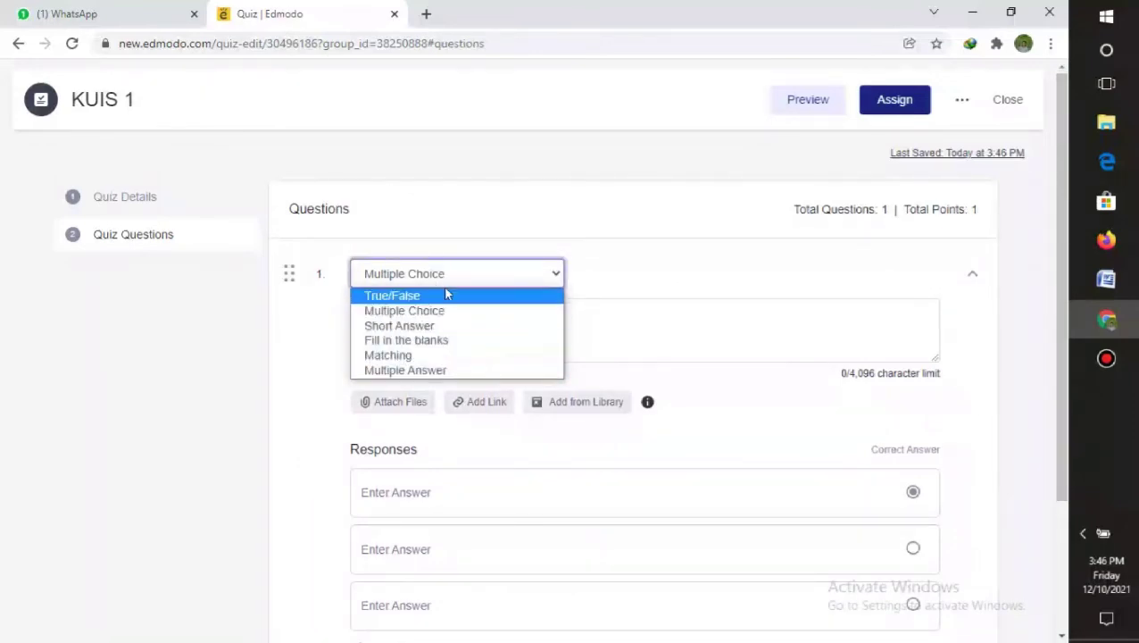
{"action": "left_click", "coordinate": [426, 312]}
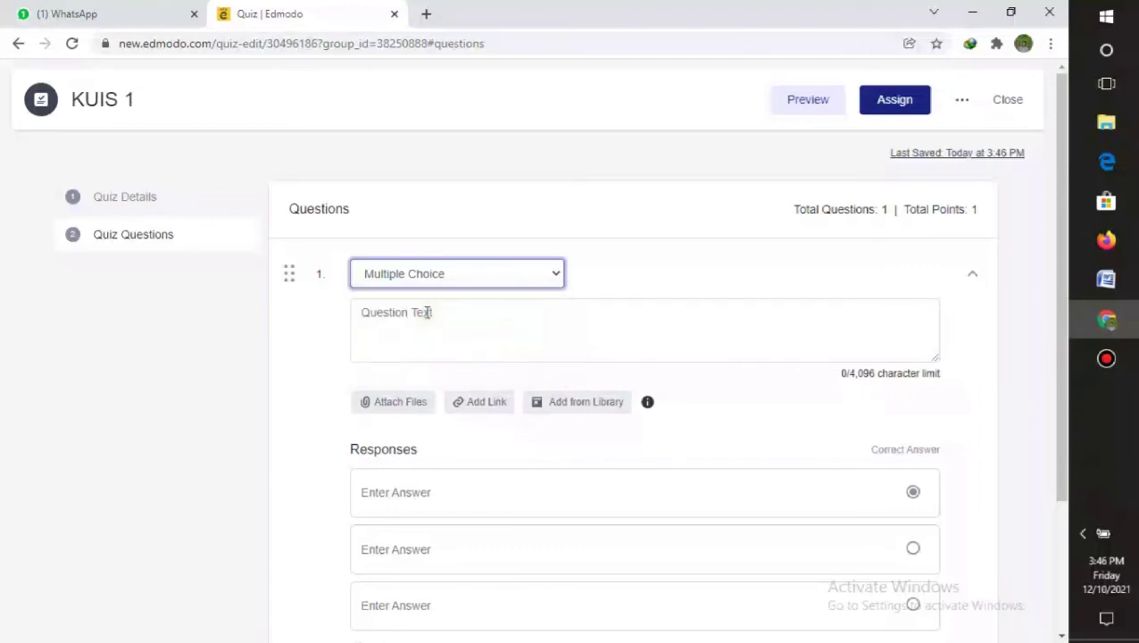
{"action": "left_click", "coordinate": [553, 280]}
{"action": "left_click", "coordinate": [734, 313]}
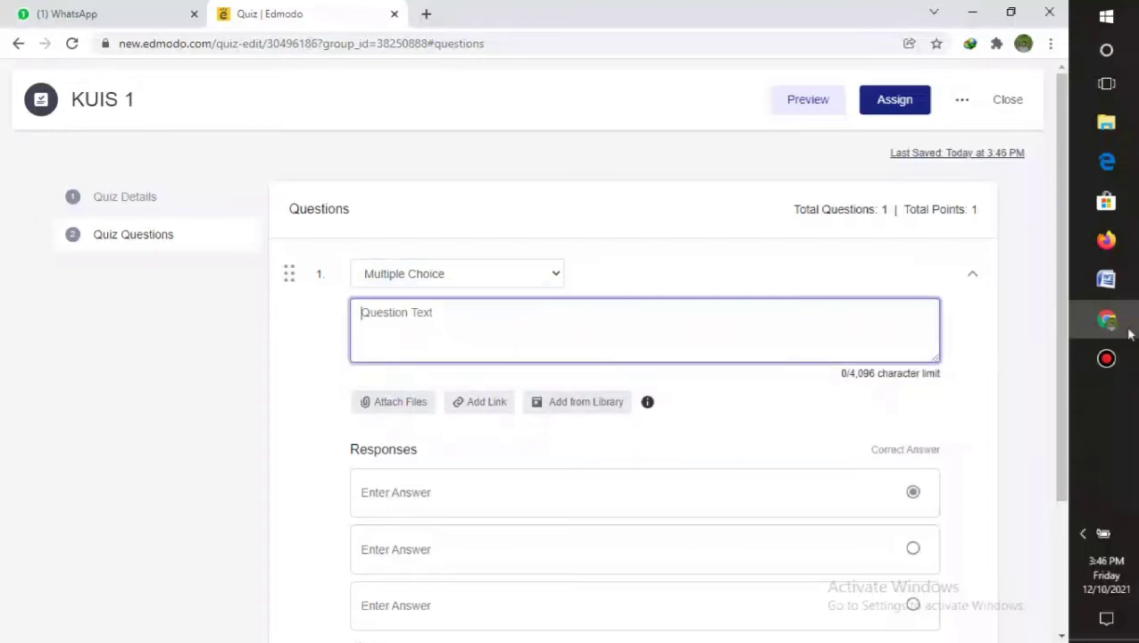
Copy the text of the first Multi choice question from the Word document KUIS into question 1's text in Edmodo.
{"action": "mouse_move", "coordinate": [1106, 279]}
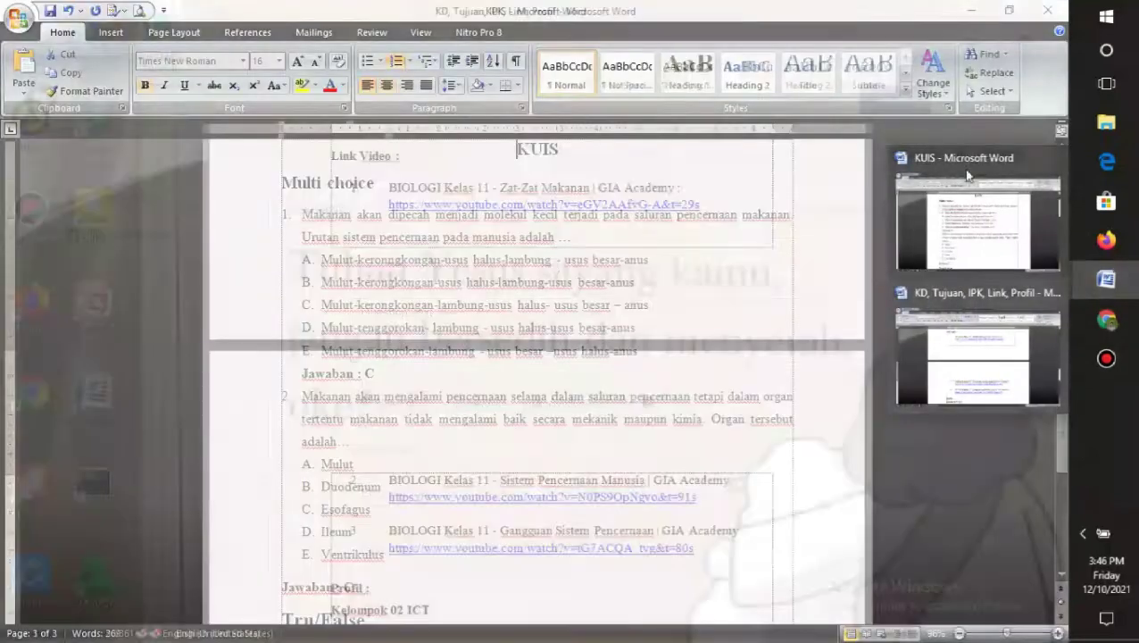
{"action": "left_click", "coordinate": [968, 175]}
{"action": "left_click", "coordinate": [304, 215]}
{"action": "left_click_drag", "start_coordinate": [300, 214], "coordinate": [576, 238]}
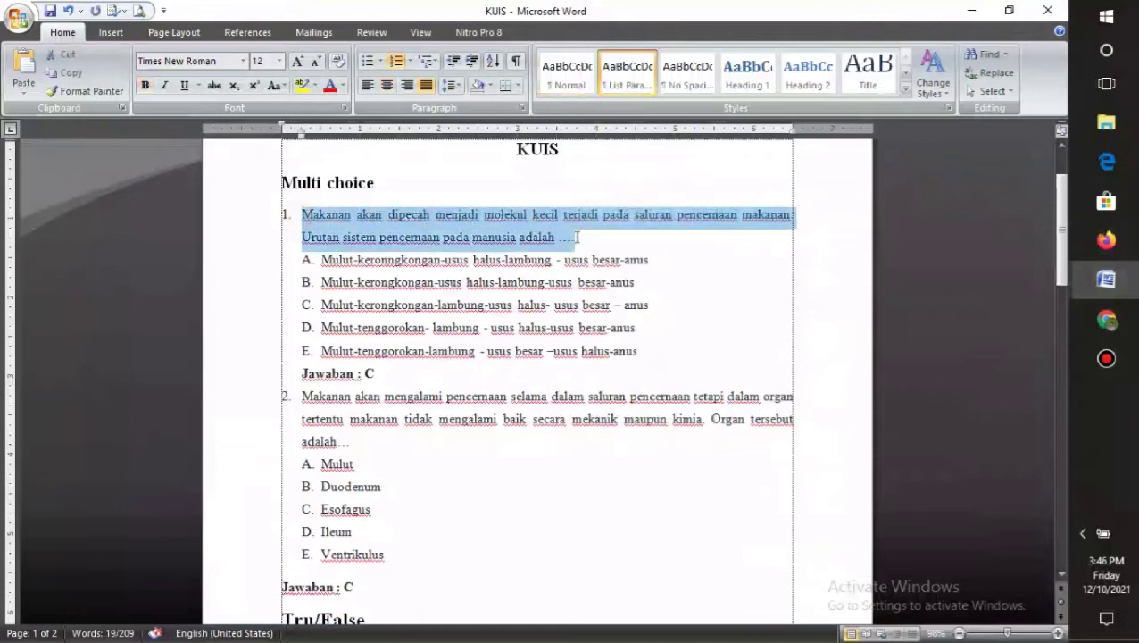
{"action": "left_click", "coordinate": [1107, 318]}
{"action": "left_click", "coordinate": [483, 325]}
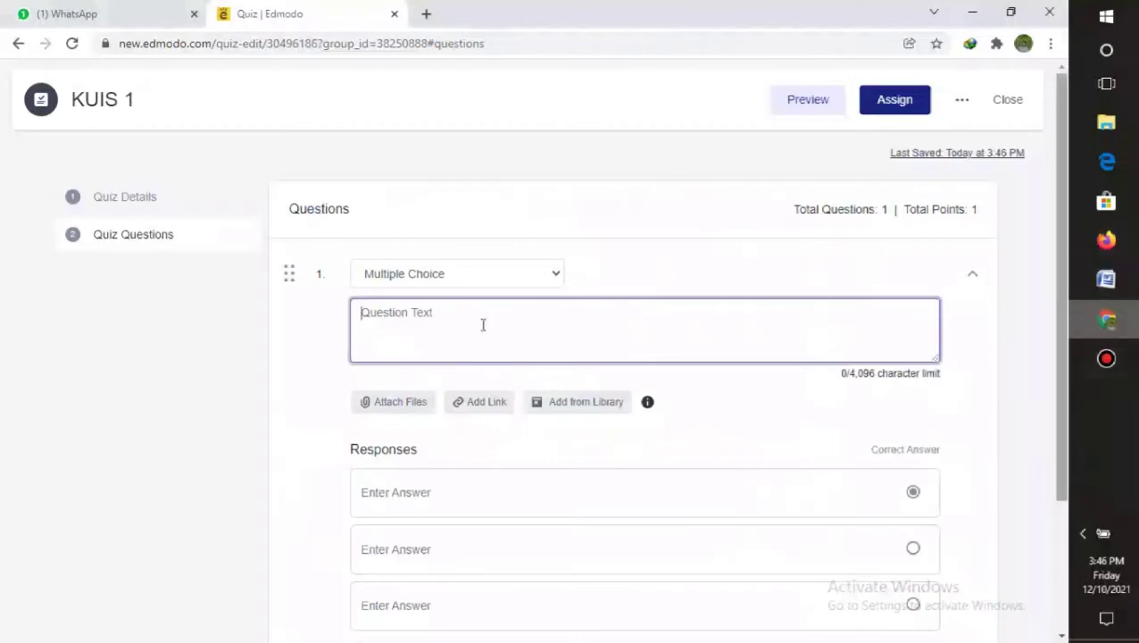
{"action": "type", "text": "1.\tMakanan akan dipecah menjadi molekul kecil terjadi pada saluran pencernaan makanan. Urutan sistem pencernaan pada manusia adalah …."}
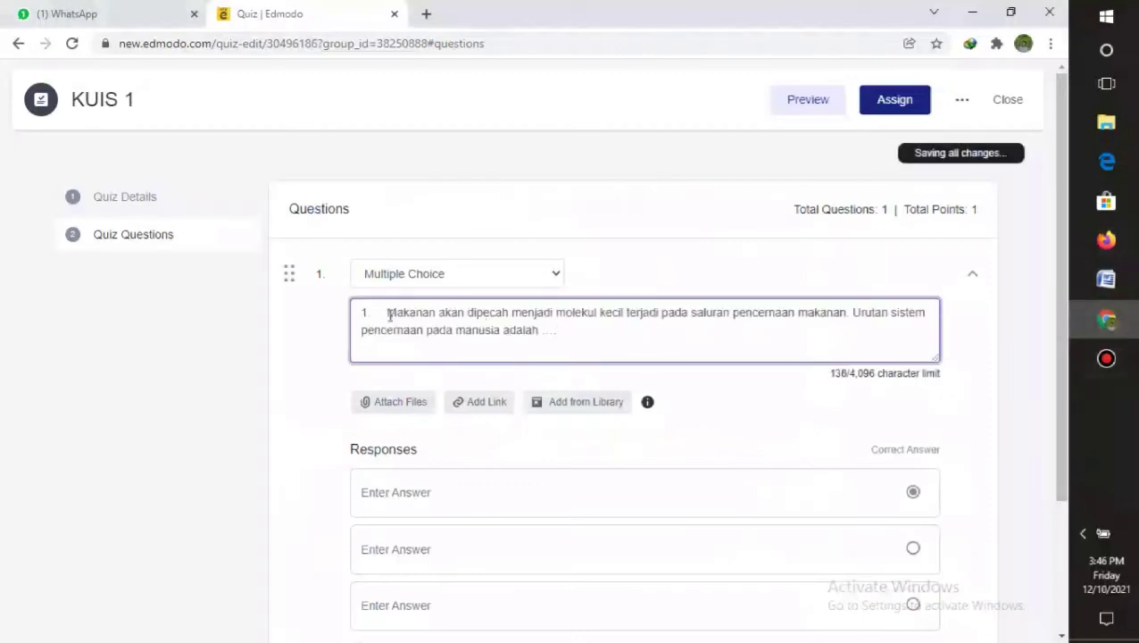
Remove the leading "1." numbering and the gap before "Makanan" from question 1's text.
{"action": "double_click", "coordinate": [389, 314]}
{"action": "left_click", "coordinate": [387, 315]}
{"action": "key", "text": "BackSpace"}
{"action": "key", "text": "BackSpace"}
{"action": "key", "text": "BackSpace"}
{"action": "key", "text": "BackSpace"}
{"action": "key", "text": "BackSpace"}
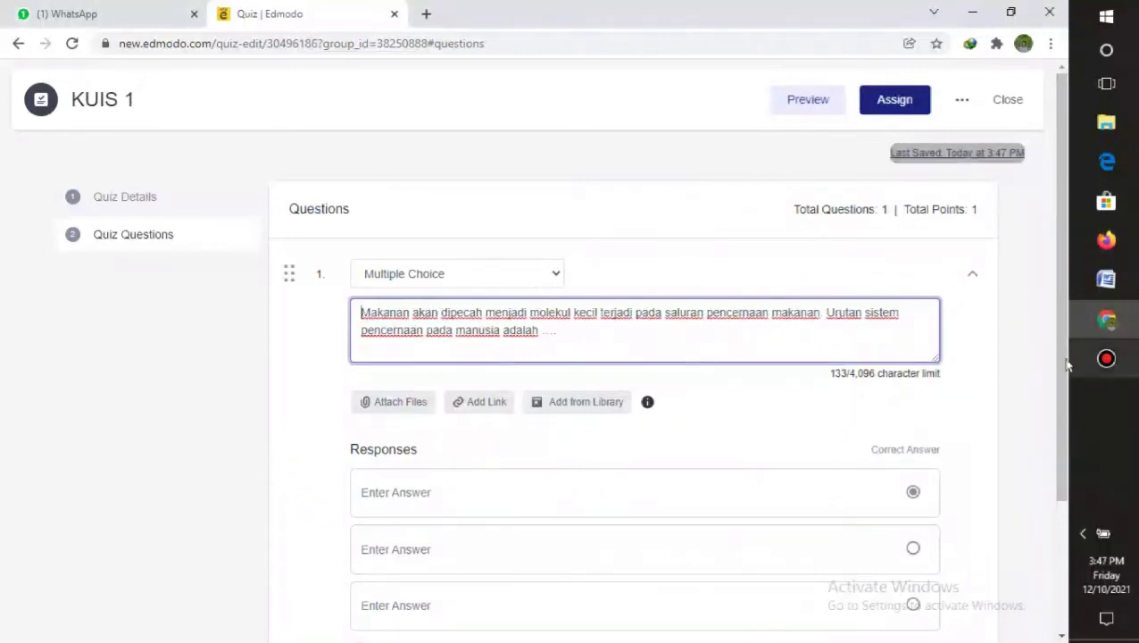
Copy answer options A to E of the first question from the Word document KUIS into question 1's first response in Edmodo.
{"action": "left_click", "coordinate": [1106, 279]}
{"action": "left_click_drag", "start_coordinate": [324, 259], "coordinate": [640, 351]}
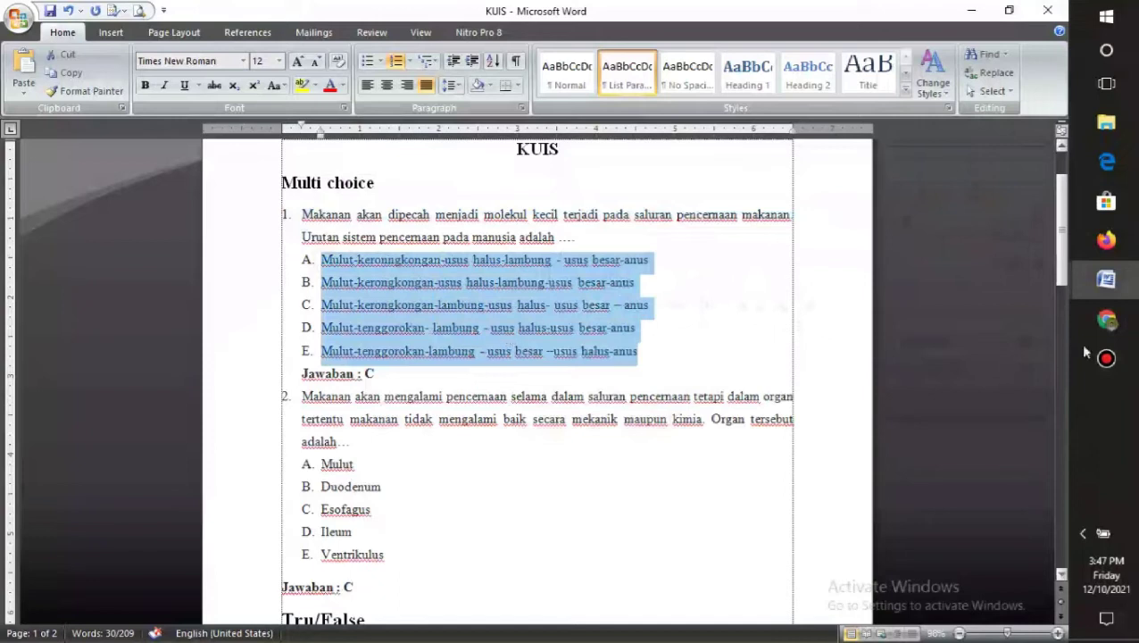
{"action": "mouse_move", "coordinate": [1081, 327]}
{"action": "left_click", "coordinate": [1020, 350]}
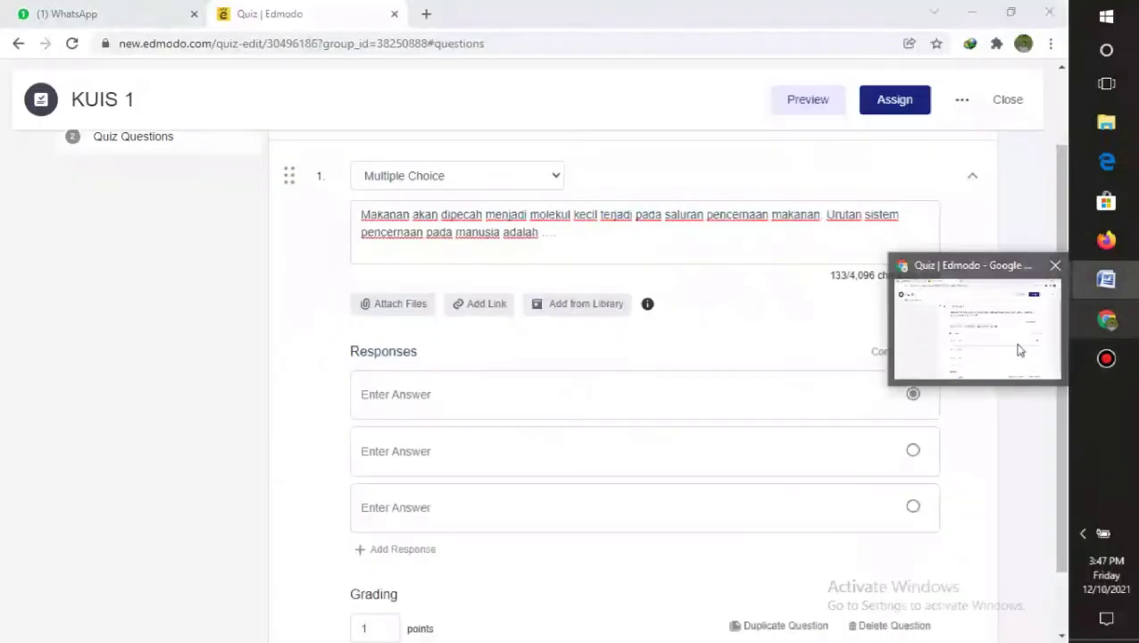
{"action": "left_click", "coordinate": [480, 390]}
{"action": "type", "text": "A.\tMulut-keronngkongan-usus halus-lambung - usus besar-anus B.\tMulut-kerongkongan-usus halus-lambung-usus besar-anus C.\tMulut-kerongkongan-lambung-usus halus- usus besar – anus D.\tMulut-tenggorokan- lambung - usus halus-usus besar-anus E.\tMulut-tenggorokan-lambung - usus besar –usus halus-anus"}
{"action": "key", "text": "BackSpace"}
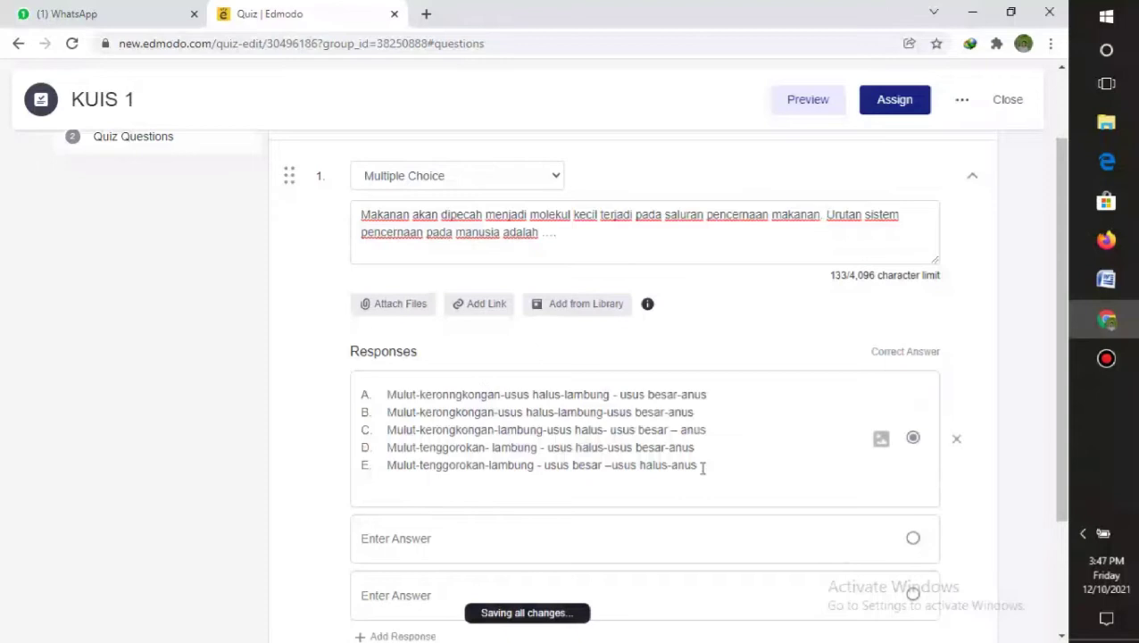
Copy the option B text into question 1's second response and the option C text into its third, without their letters.
{"action": "left_click_drag", "start_coordinate": [694, 413], "coordinate": [389, 413]}
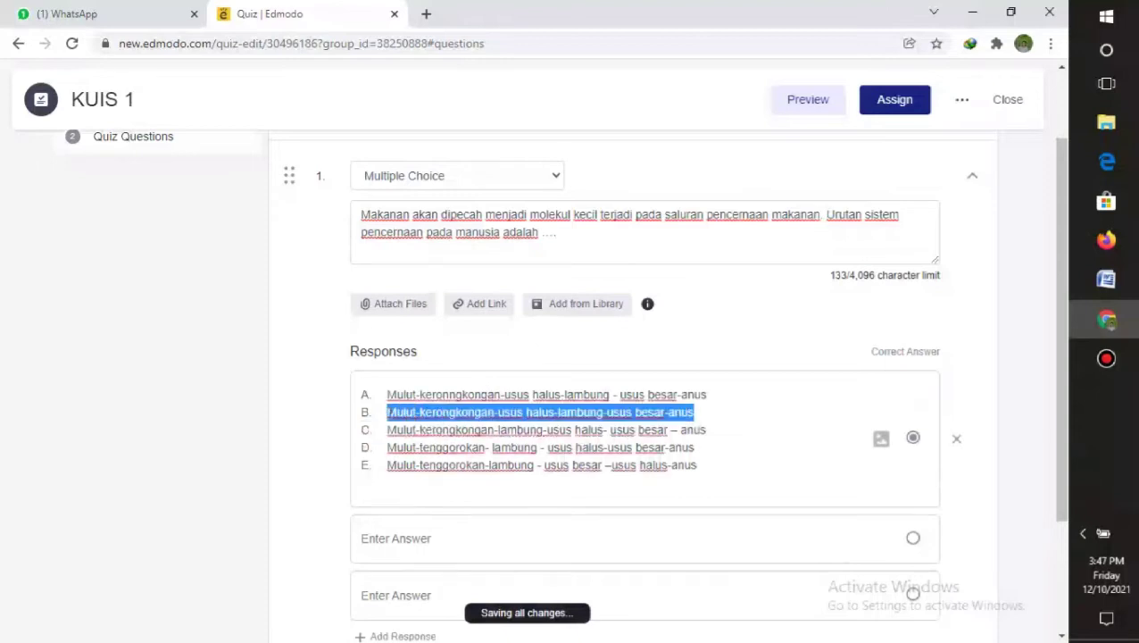
{"action": "key", "text": "ctrl+c"}
{"action": "left_click", "coordinate": [384, 539]}
{"action": "key", "text": "ctrl+v"}
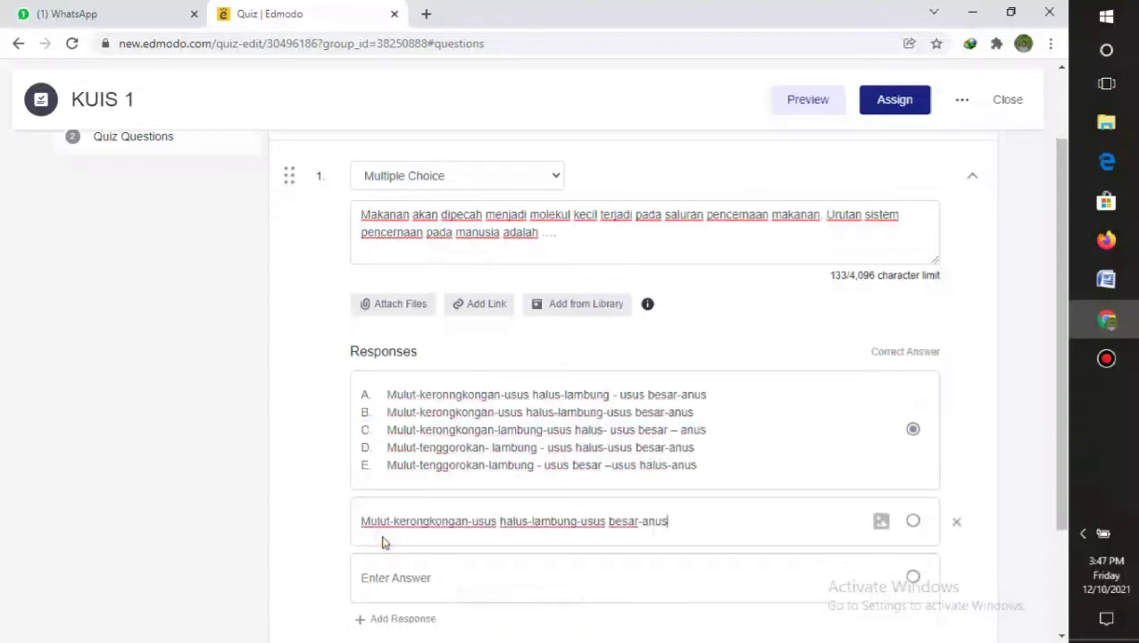
{"action": "scroll", "coordinate": [1063, 478], "scroll_direction": "down", "scroll_amount": 1}
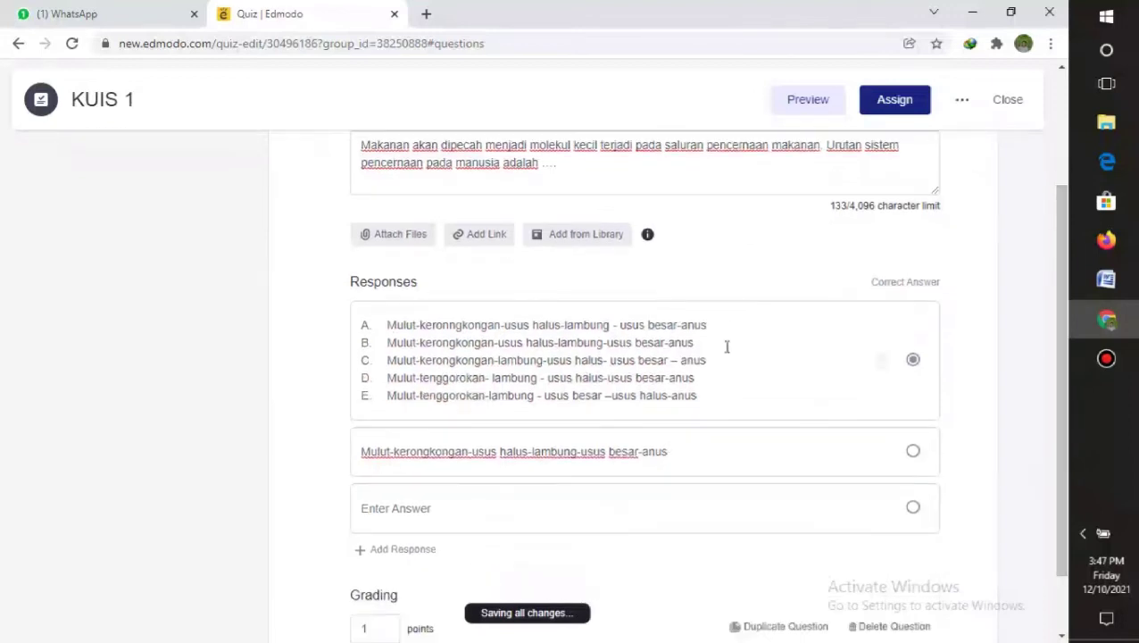
{"action": "left_click_drag", "start_coordinate": [708, 360], "coordinate": [386, 359]}
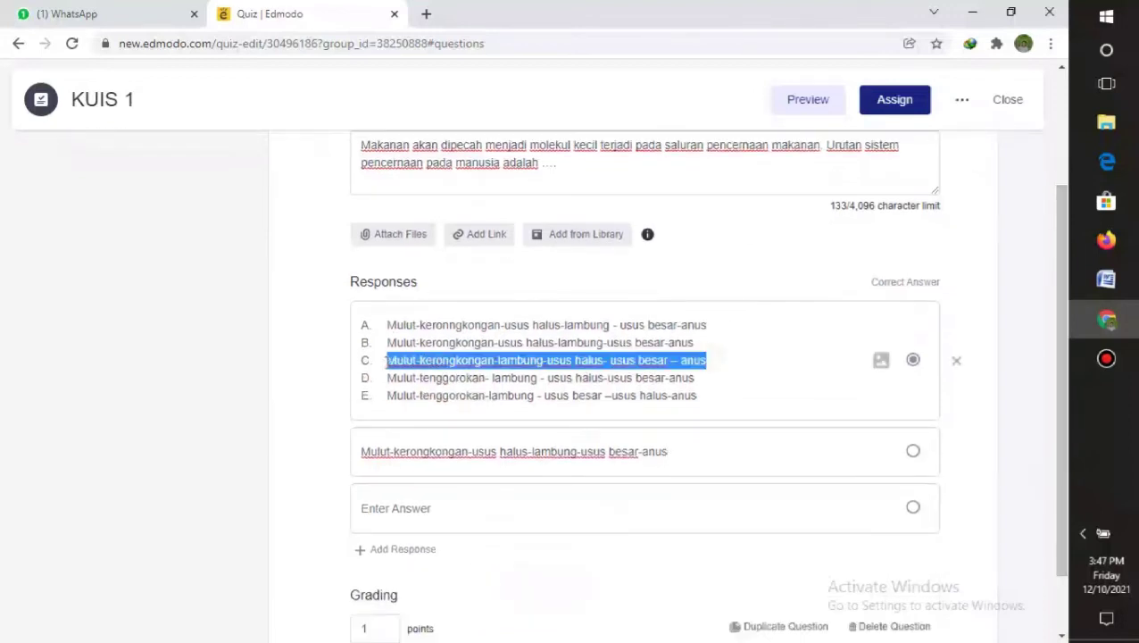
{"action": "left_click", "coordinate": [377, 508]}
{"action": "key", "text": "ctrl+v"}
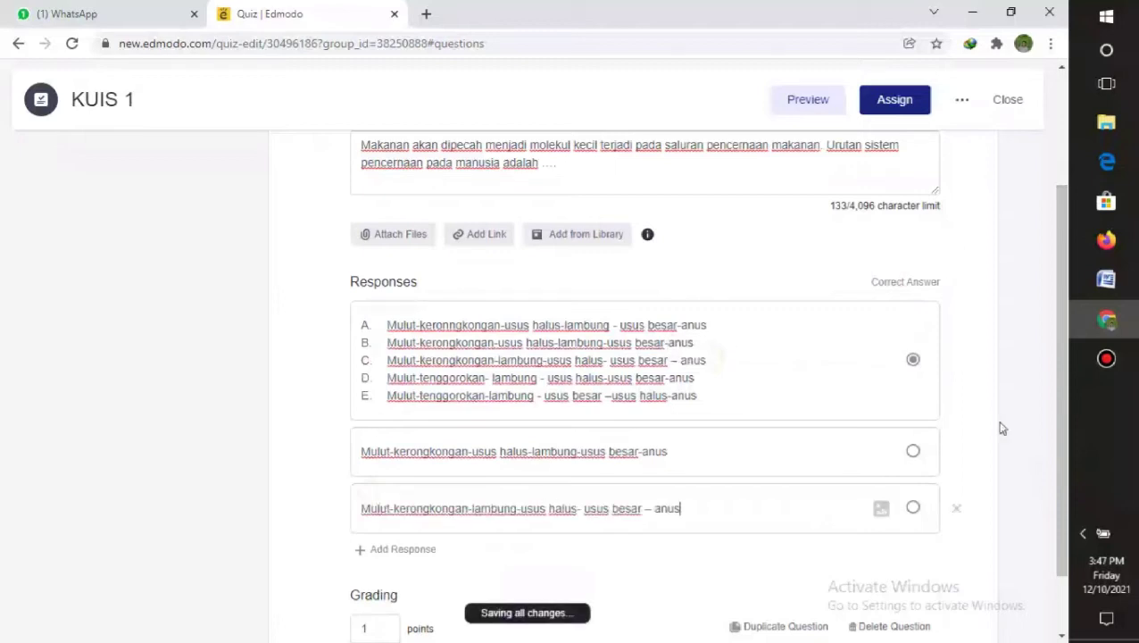
Add two more responses to question 1 and fill them with the option D and option E texts, without their letters.
{"action": "scroll", "coordinate": [1055, 460], "scroll_direction": "down", "scroll_amount": 1}
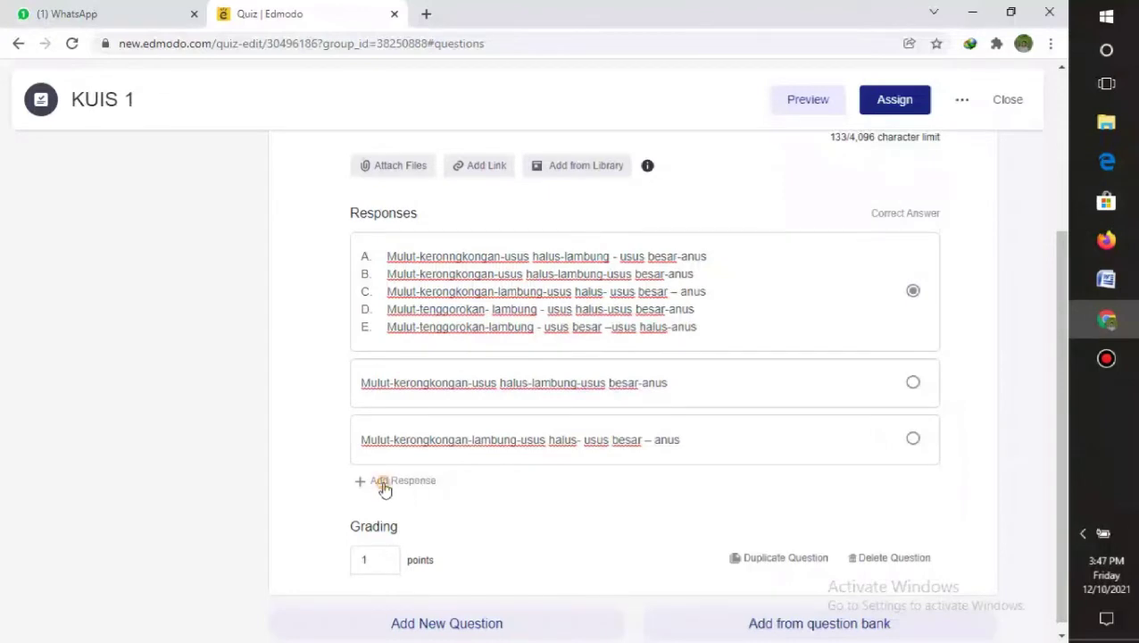
{"action": "left_click", "coordinate": [384, 482]}
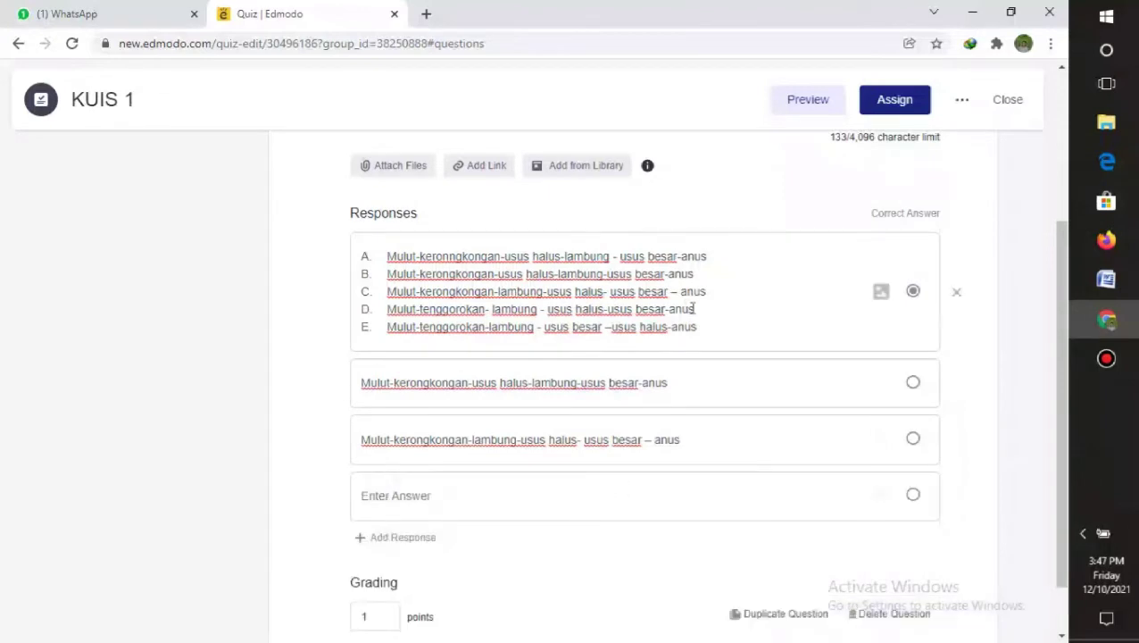
{"action": "left_click_drag", "start_coordinate": [699, 310], "coordinate": [385, 312]}
{"action": "left_click", "coordinate": [397, 497]}
{"action": "key", "text": "ctrl+v"}
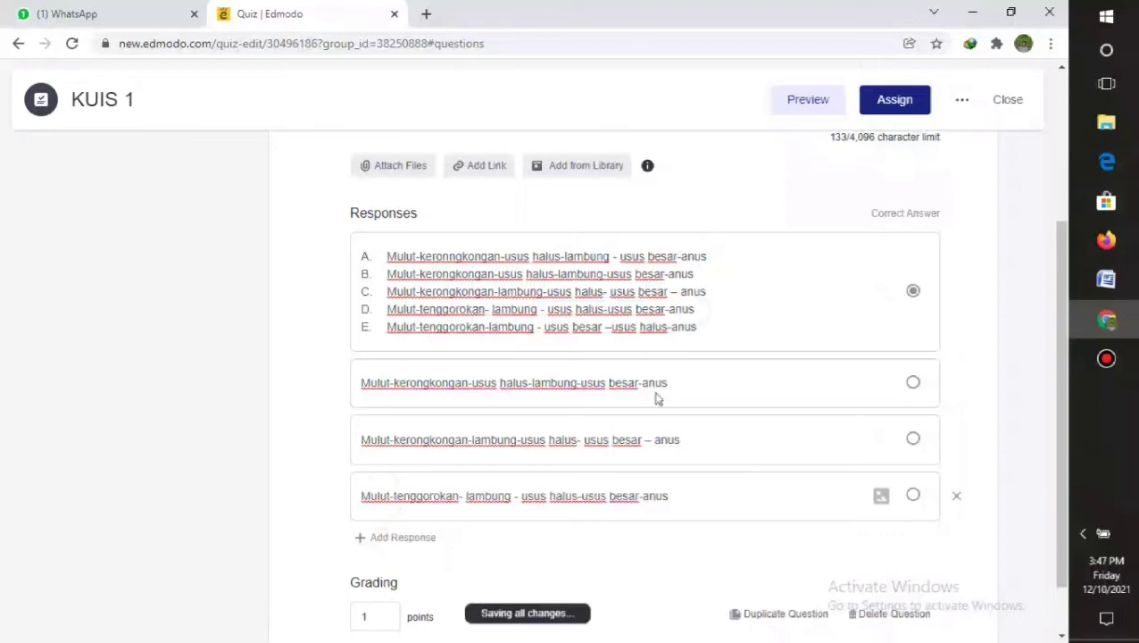
{"action": "left_click_drag", "start_coordinate": [699, 328], "coordinate": [385, 334]}
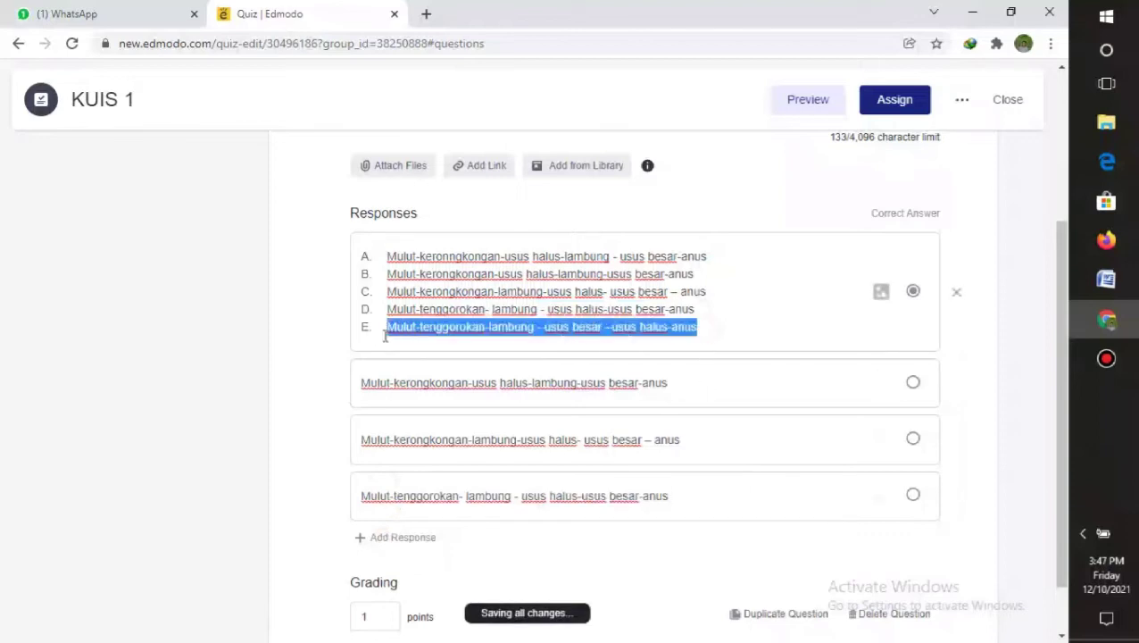
{"action": "left_click", "coordinate": [364, 538]}
{"action": "key", "text": "ctrl+v"}
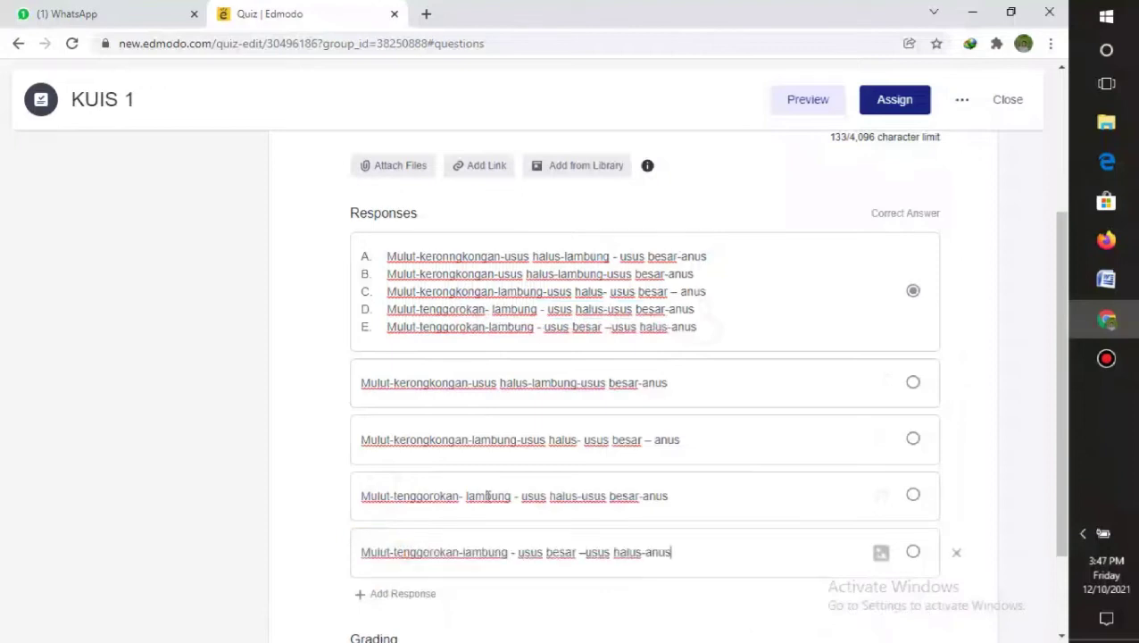
Reduce the first response to "Mulut-keronngkongan-usus halus-lambung - usus besar-anus", deleting options B to E, the letter A and the empty lines.
{"action": "left_click_drag", "start_coordinate": [735, 323], "coordinate": [369, 273]}
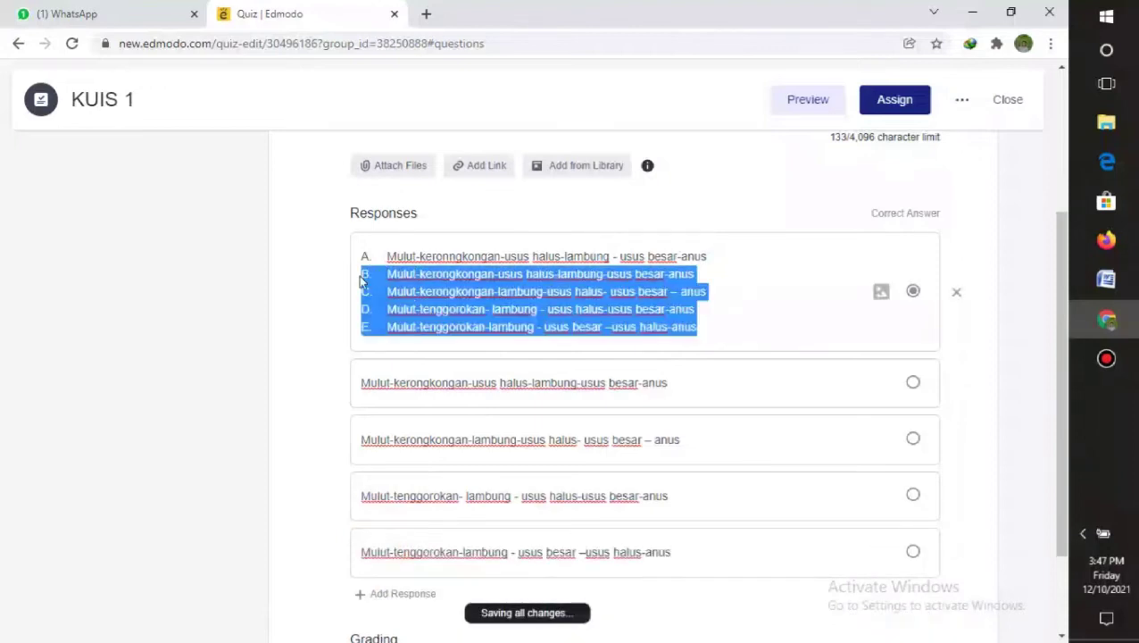
{"action": "key", "text": "BackSpace"}
{"action": "key", "text": "BackSpace"}
{"action": "key", "text": "BackSpace"}
{"action": "key", "text": "BackSpace"}
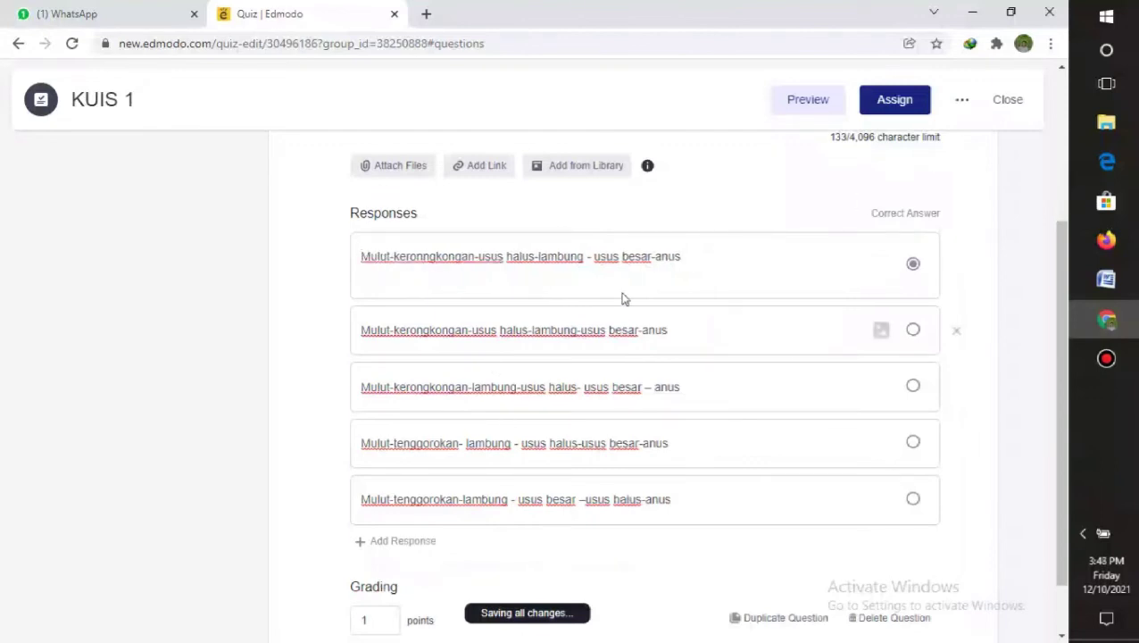
{"action": "key", "text": "BackSpace"}
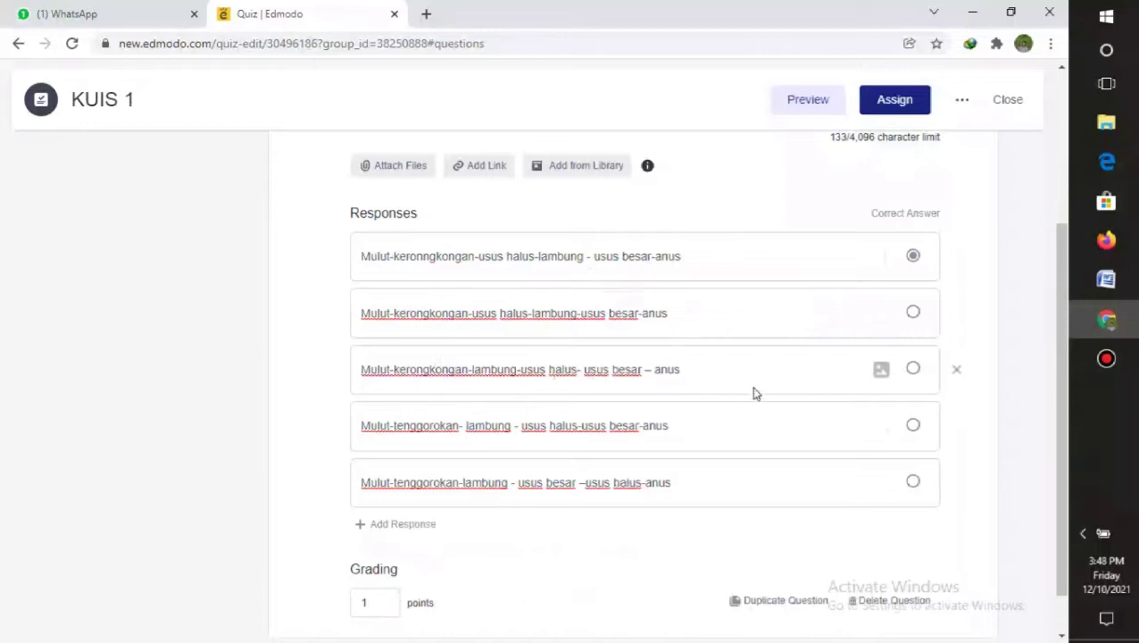
Mark the third response as question 1's correct answer and set its grading to 10 points.
{"action": "left_click", "coordinate": [913, 370]}
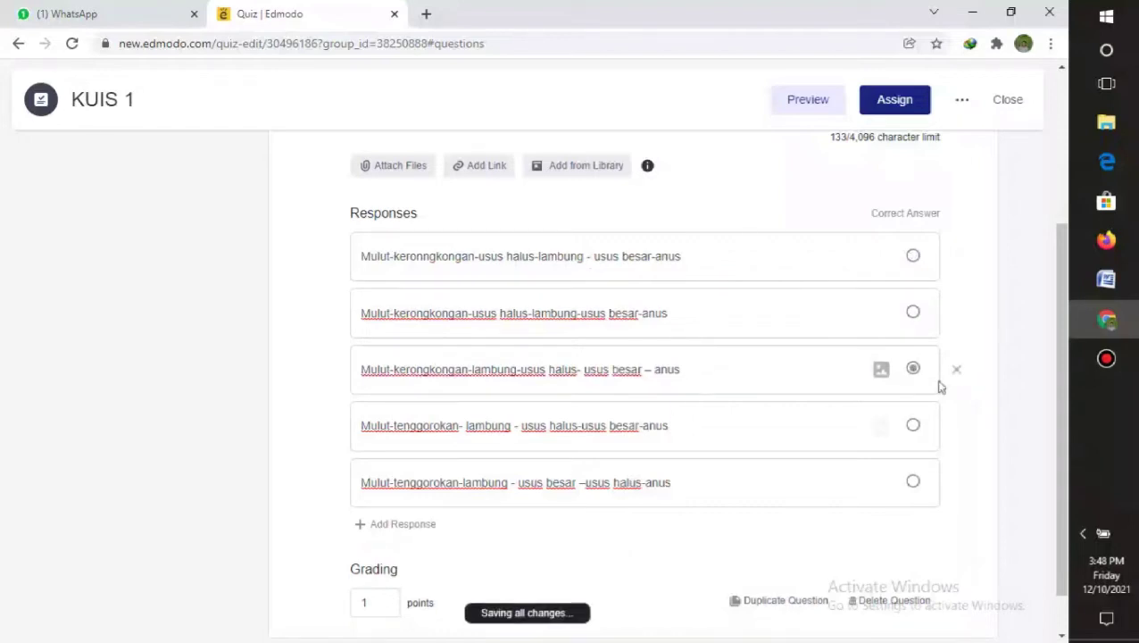
{"action": "scroll", "coordinate": [1065, 399], "scroll_direction": "down", "scroll_amount": 2}
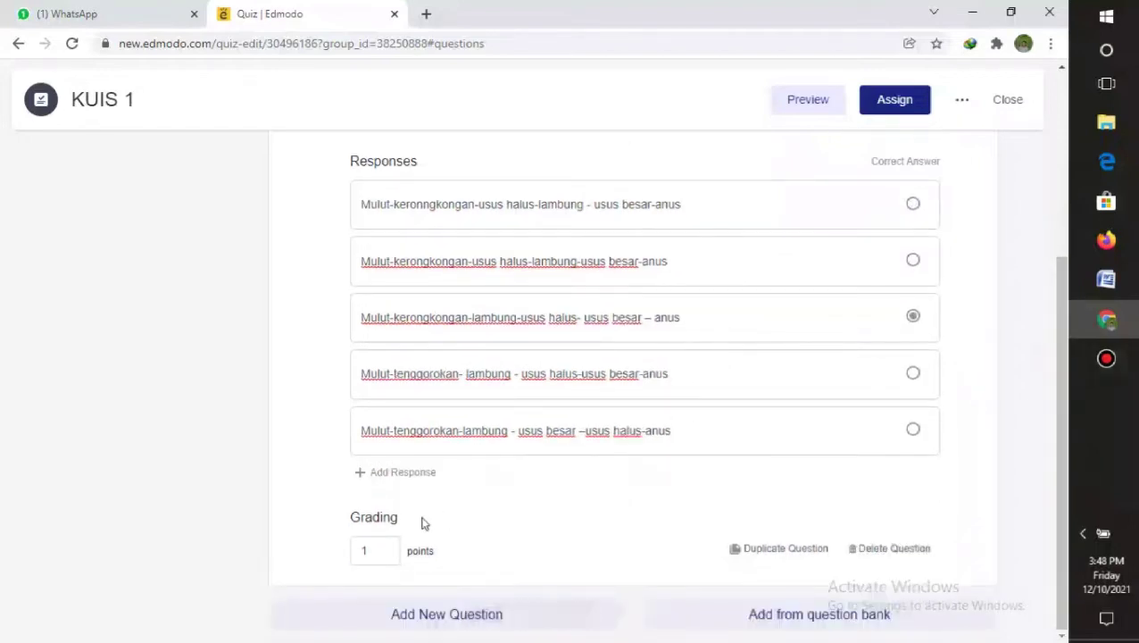
{"action": "left_click", "coordinate": [373, 550]}
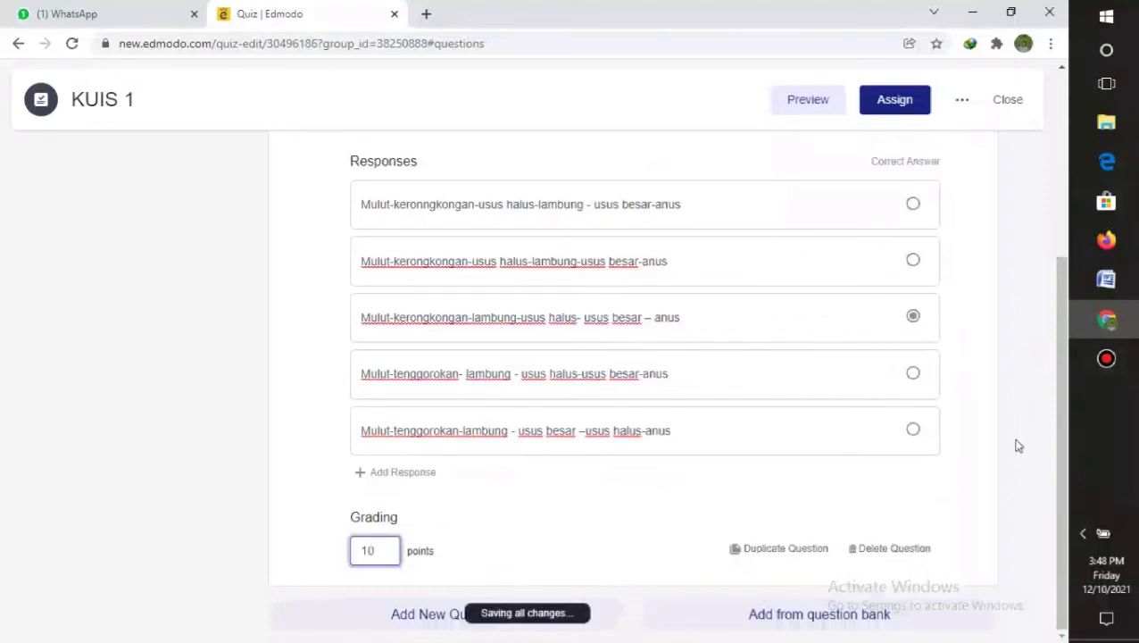
Add a second question to the quiz KUIS 1.
{"action": "left_click_drag", "start_coordinate": [1062, 404], "coordinate": [1044, 470]}
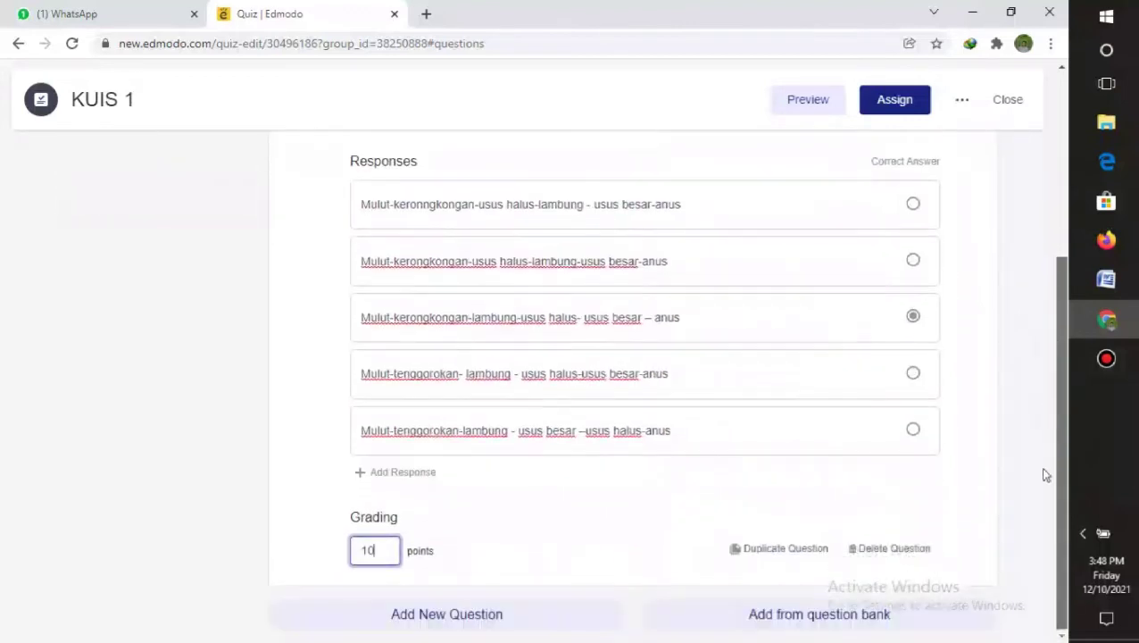
{"action": "left_click", "coordinate": [405, 625]}
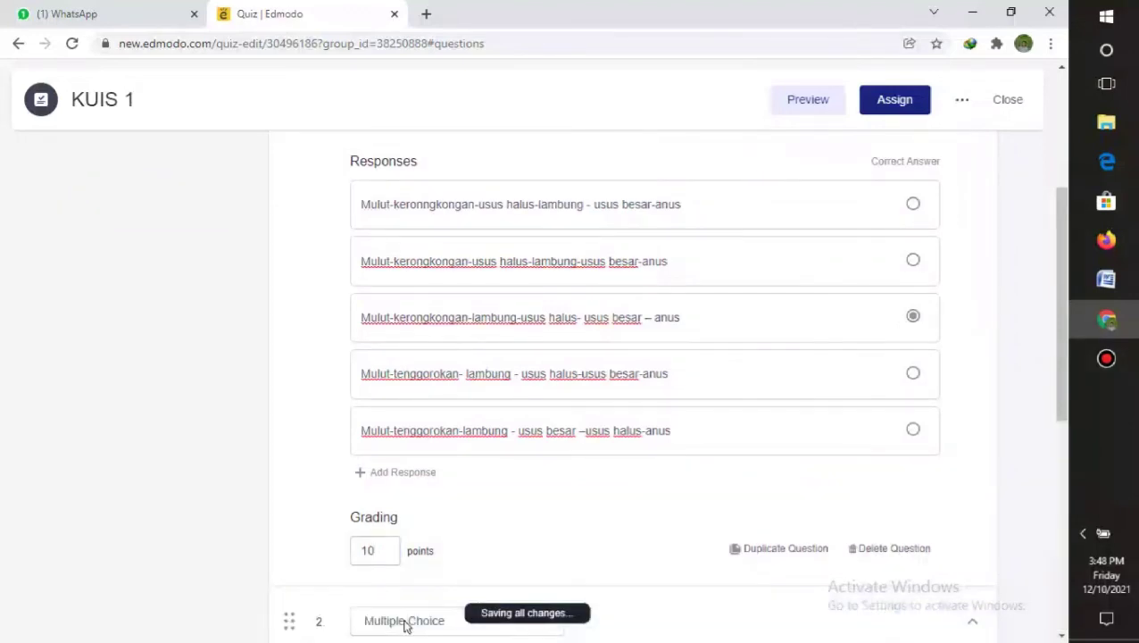
Keep Multiple Choice as question 2's type and start its question text.
{"action": "left_click_drag", "start_coordinate": [1058, 432], "coordinate": [1046, 545]}
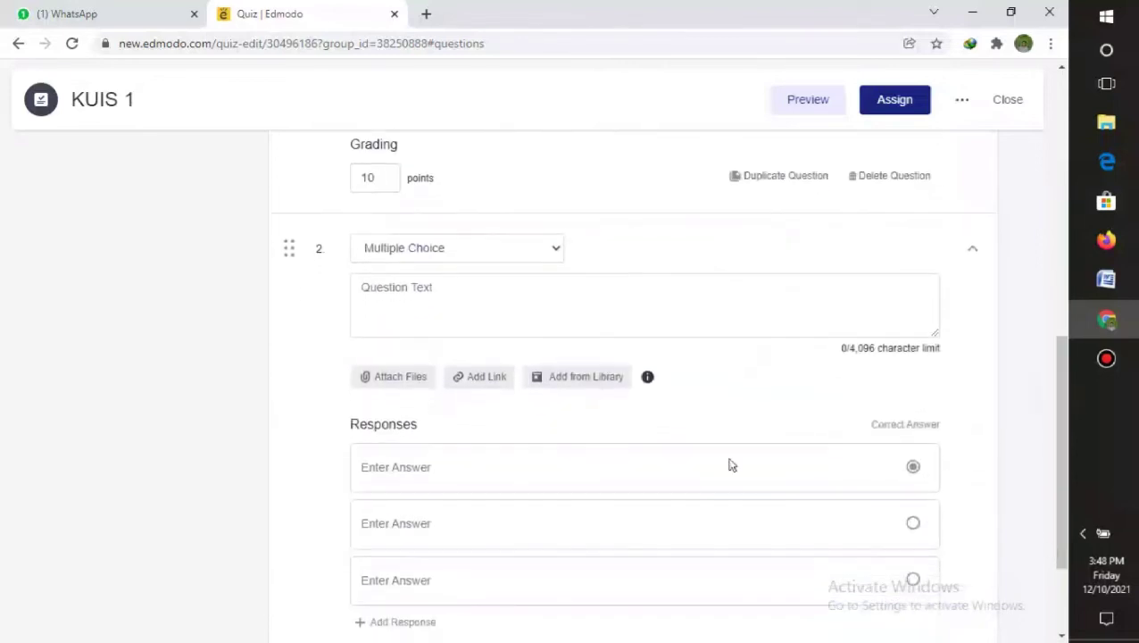
{"action": "left_click", "coordinate": [438, 317]}
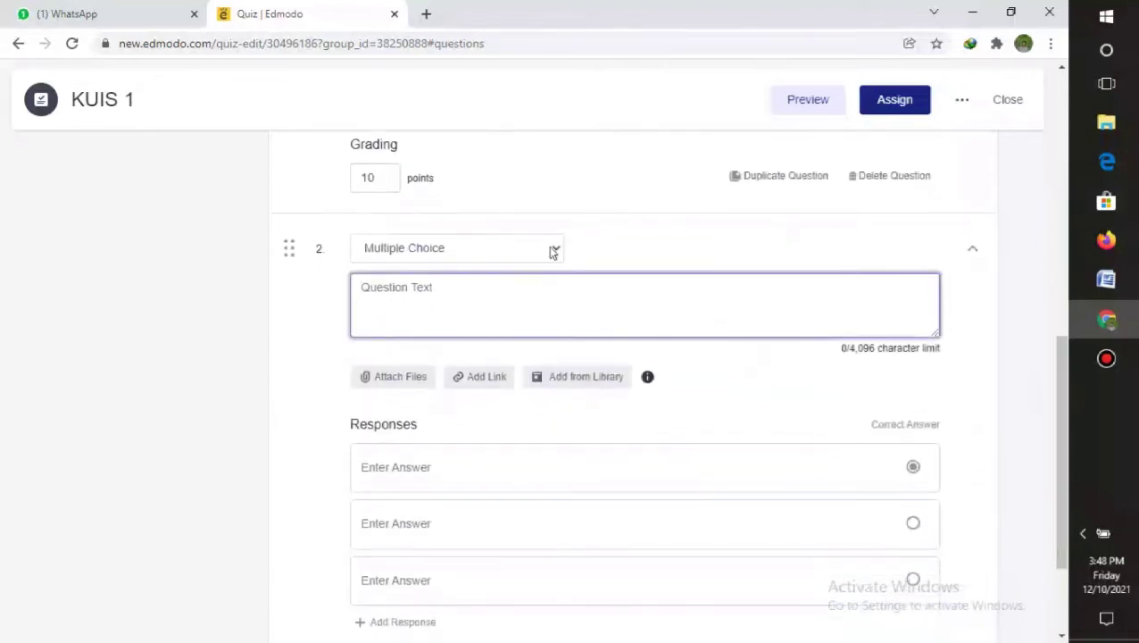
{"action": "left_click", "coordinate": [551, 250]}
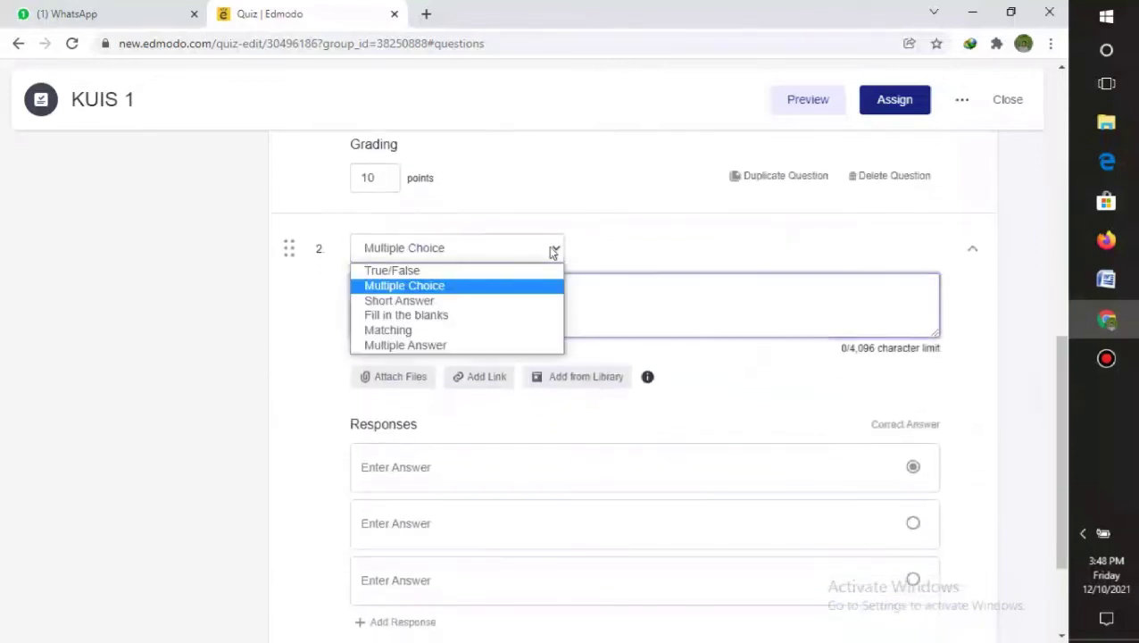
{"action": "left_click", "coordinate": [391, 291]}
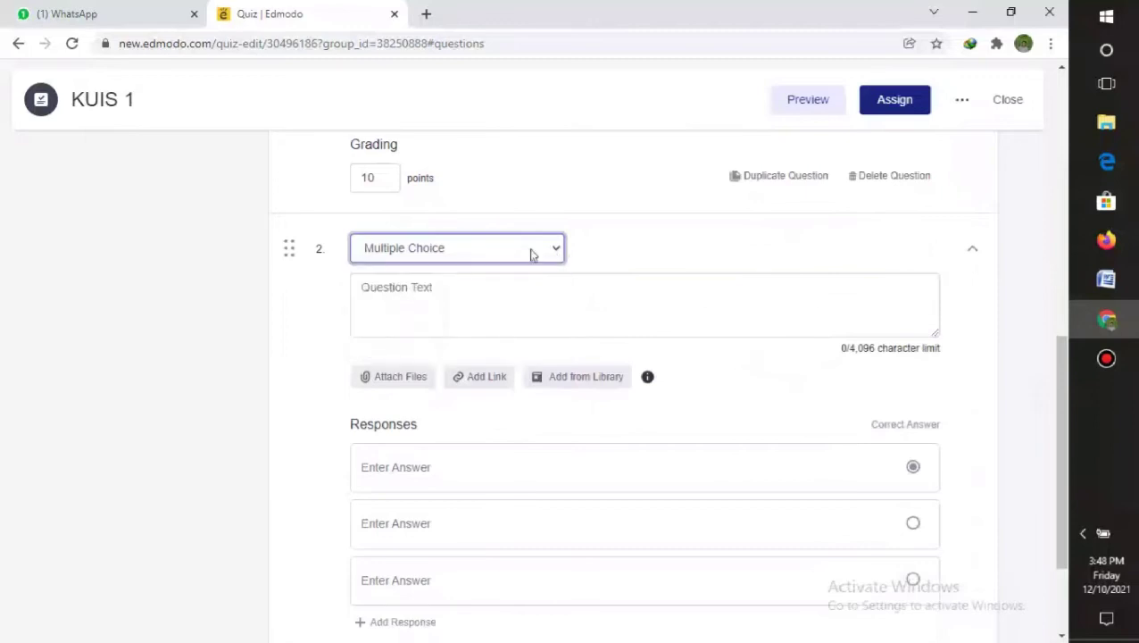
{"action": "left_click", "coordinate": [474, 288]}
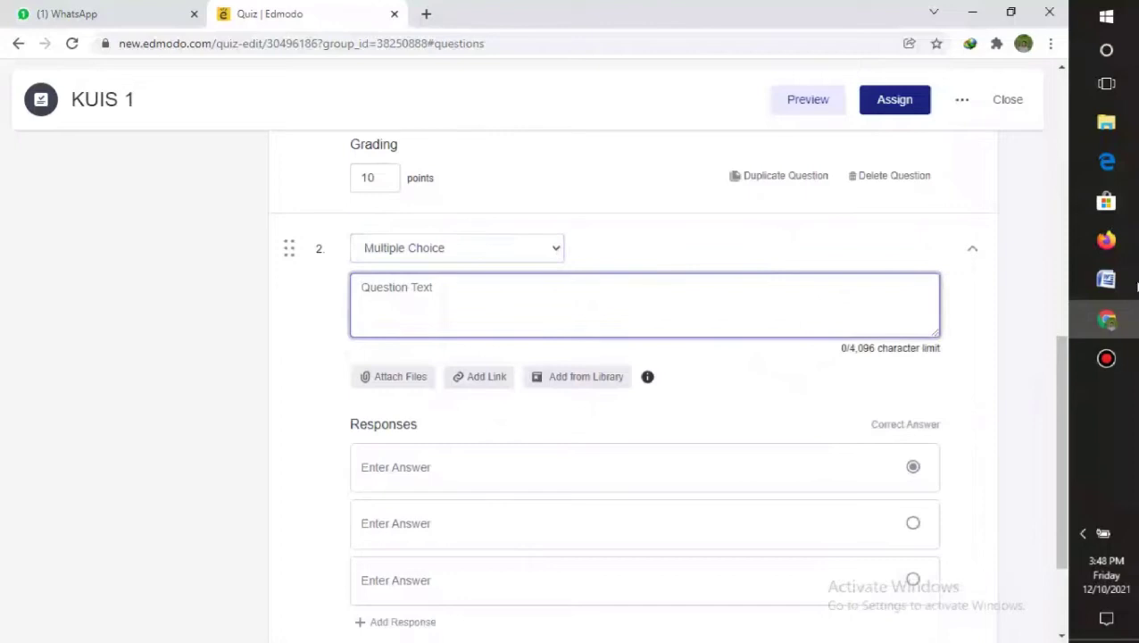
Copy question 2's wording from the Word document KUIS into question 2's text in Edmodo, without its leading number.
{"action": "mouse_move", "coordinate": [1134, 286]}
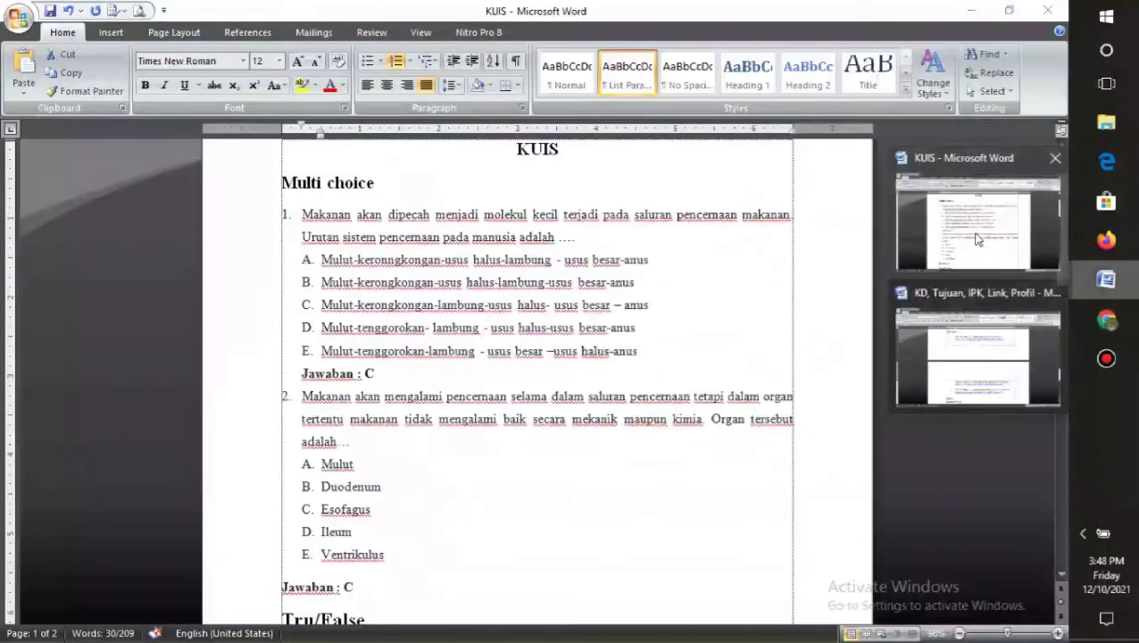
{"action": "left_click", "coordinate": [982, 224]}
{"action": "left_click_drag", "start_coordinate": [302, 397], "coordinate": [384, 447]}
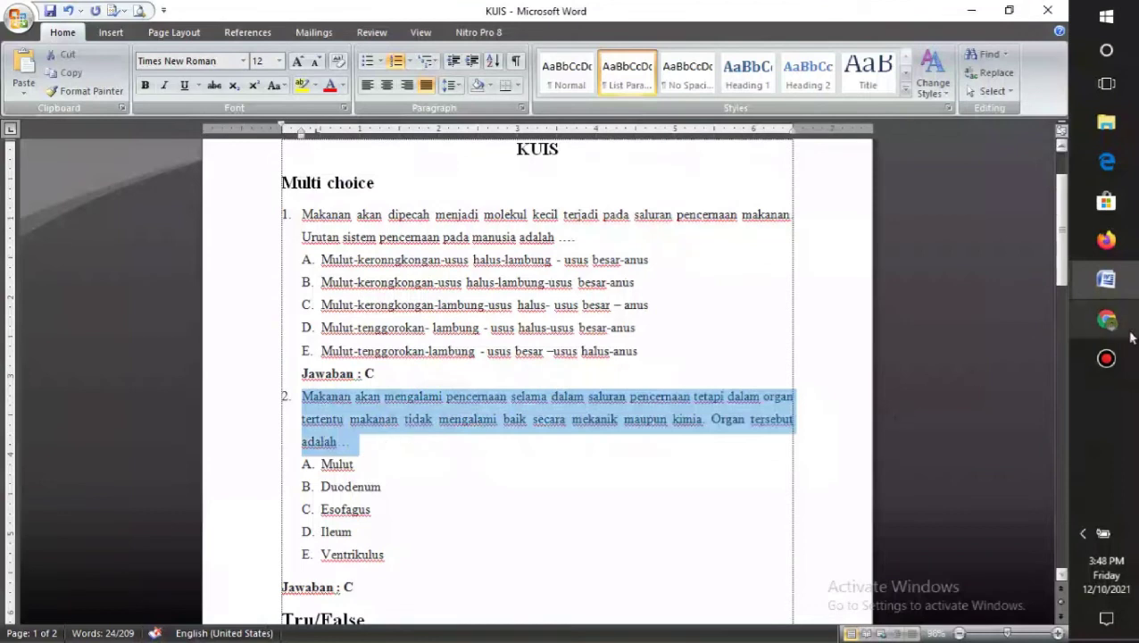
{"action": "left_click", "coordinate": [1106, 319]}
{"action": "key", "text": "ctrl+v"}
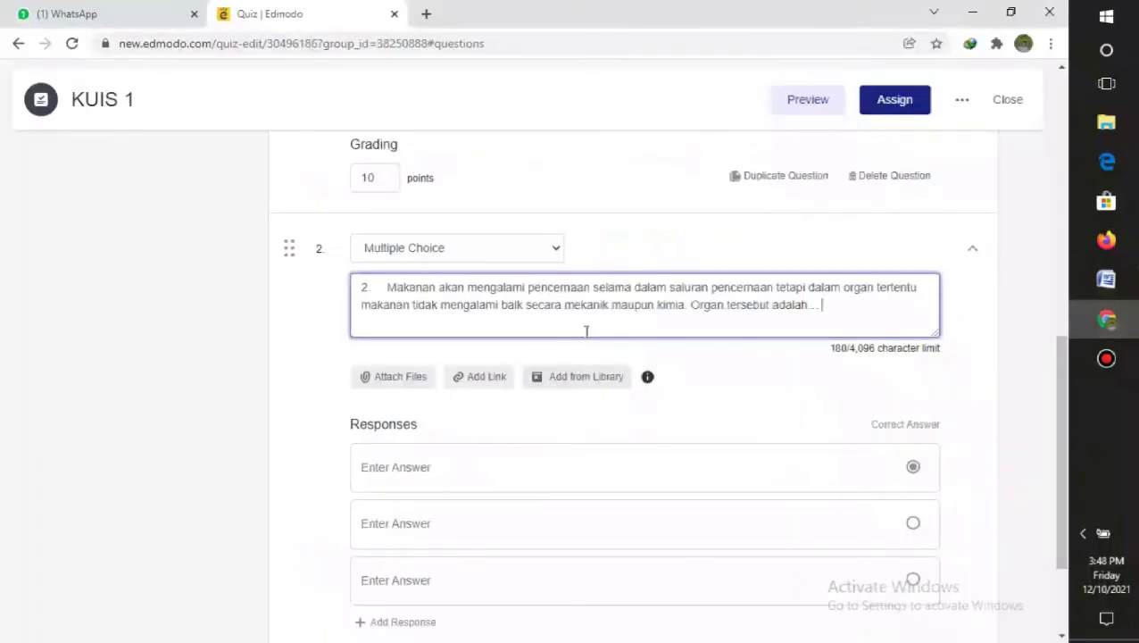
{"action": "key", "text": "BackSpace"}
{"action": "key", "text": "BackSpace"}
{"action": "key", "text": "BackSpace"}
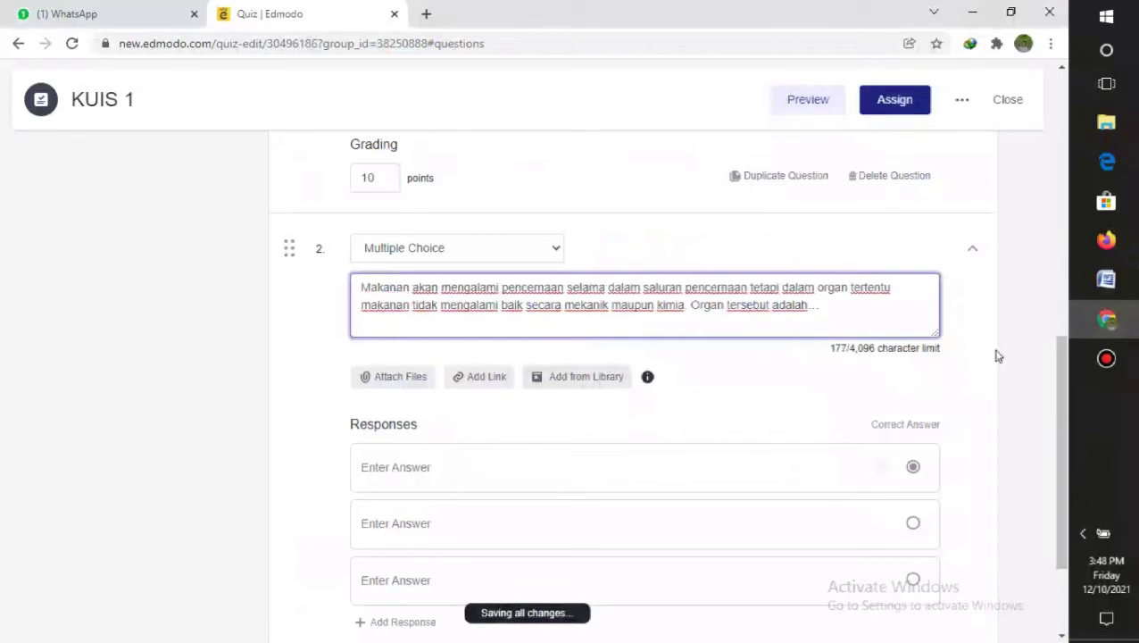
Copy question 2's options A to E from the Word document KUIS into question 2's first response in Edmodo.
{"action": "scroll", "coordinate": [1027, 357], "scroll_direction": "down", "scroll_amount": 3}
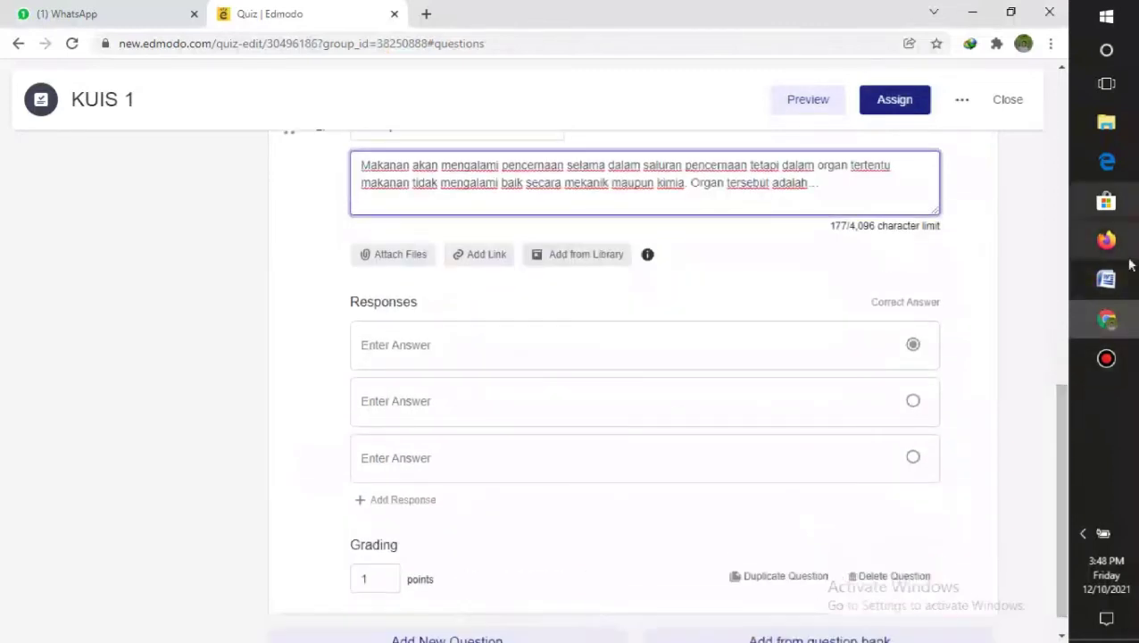
{"action": "mouse_move", "coordinate": [1127, 277]}
{"action": "left_click", "coordinate": [977, 209]}
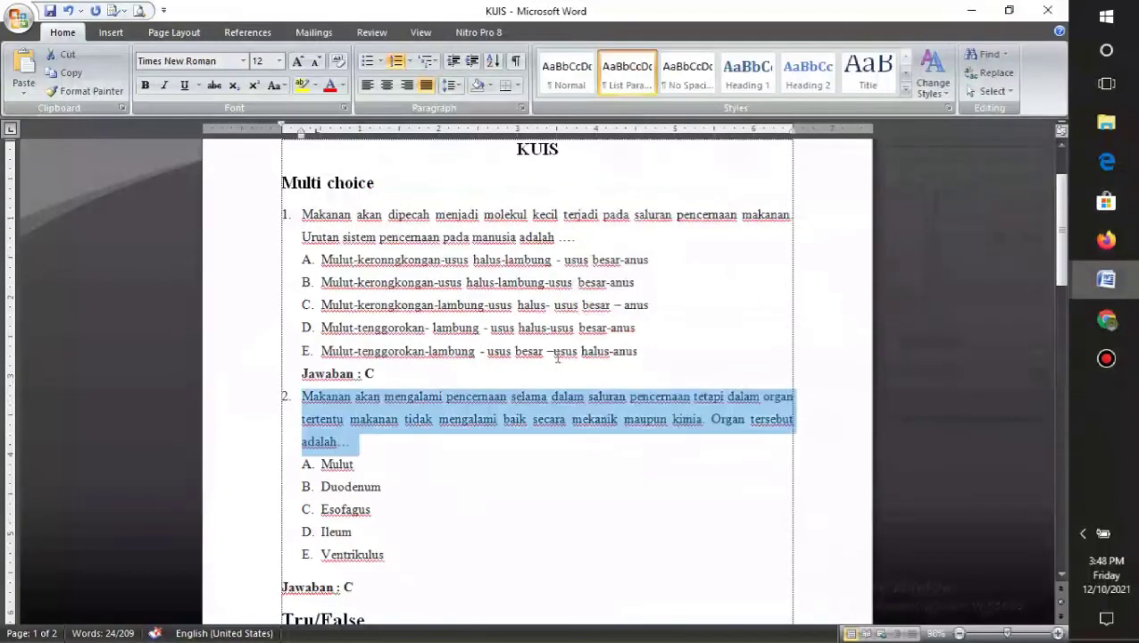
{"action": "left_click_drag", "start_coordinate": [300, 463], "coordinate": [386, 560]}
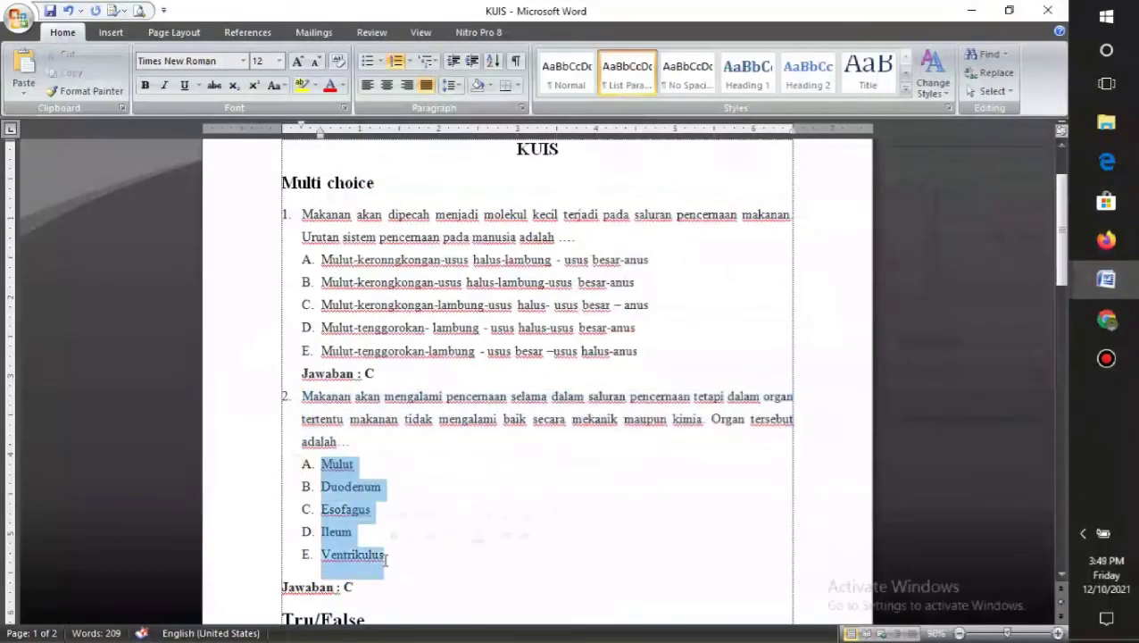
{"action": "left_click", "coordinate": [1106, 319]}
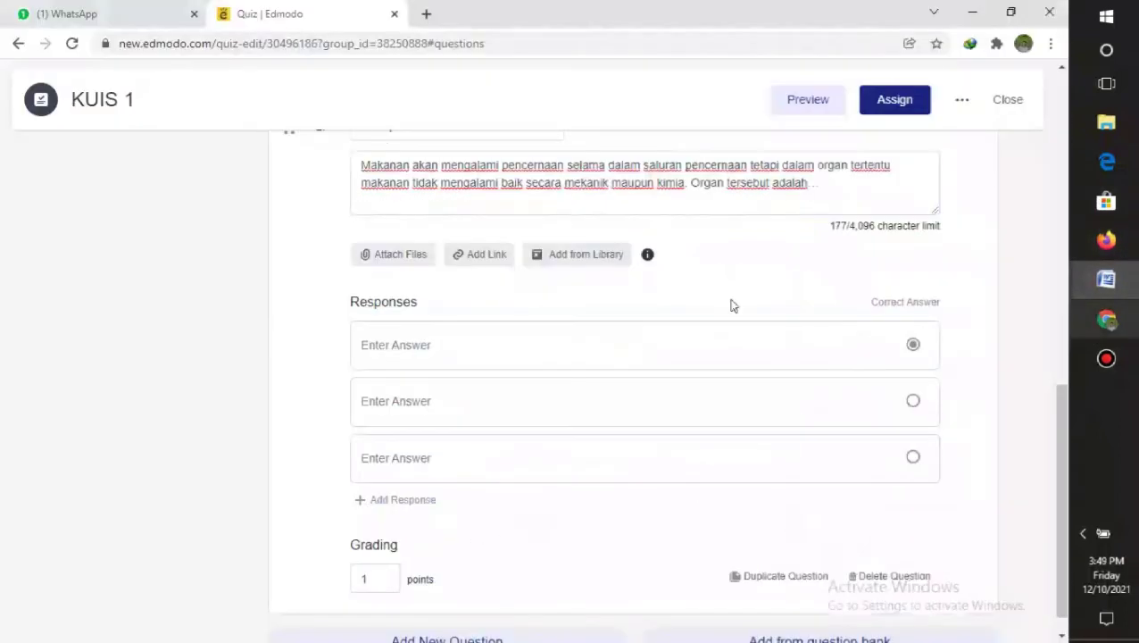
{"action": "left_click", "coordinate": [436, 344]}
{"action": "type", "text": "A.\tMulut B.\tDuodenum C.\tEsofagus D.\tIleum E.\tVentrikulus"}
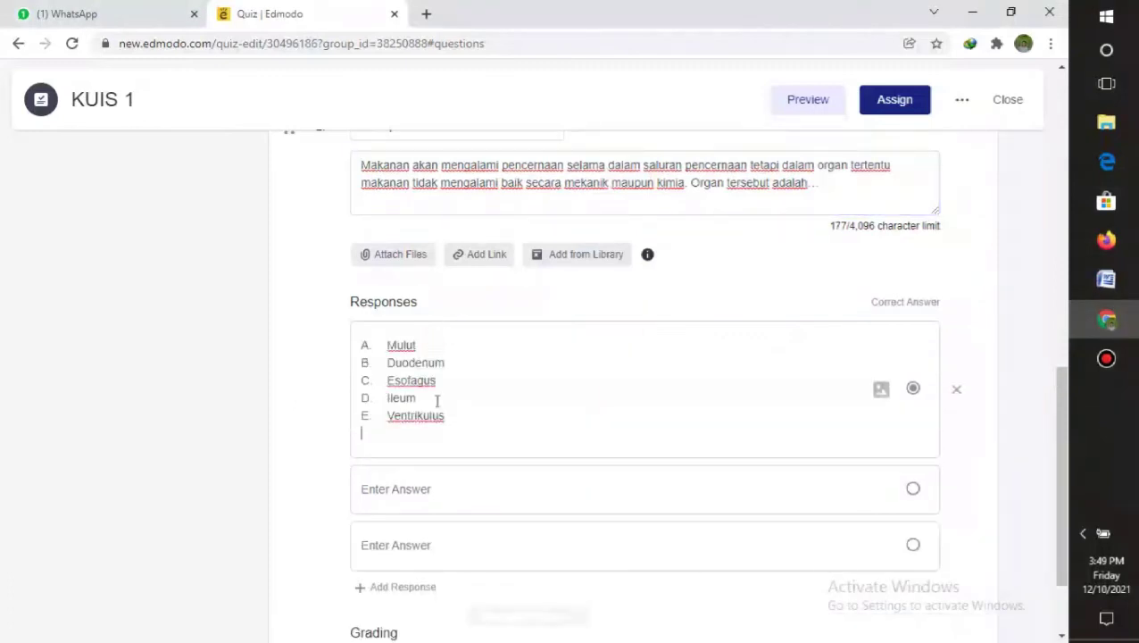
Fill question 2's second response with "Duodenum" and the third with "Esofagus", copied from the first response.
{"action": "left_click_drag", "start_coordinate": [445, 362], "coordinate": [390, 363]}
{"action": "key", "text": "ctrl+c"}
{"action": "left_click", "coordinate": [381, 483]}
{"action": "key", "text": "ctrl+v"}
{"action": "left_click_drag", "start_coordinate": [449, 385], "coordinate": [389, 386]}
{"action": "key", "text": "ctrl+v"}
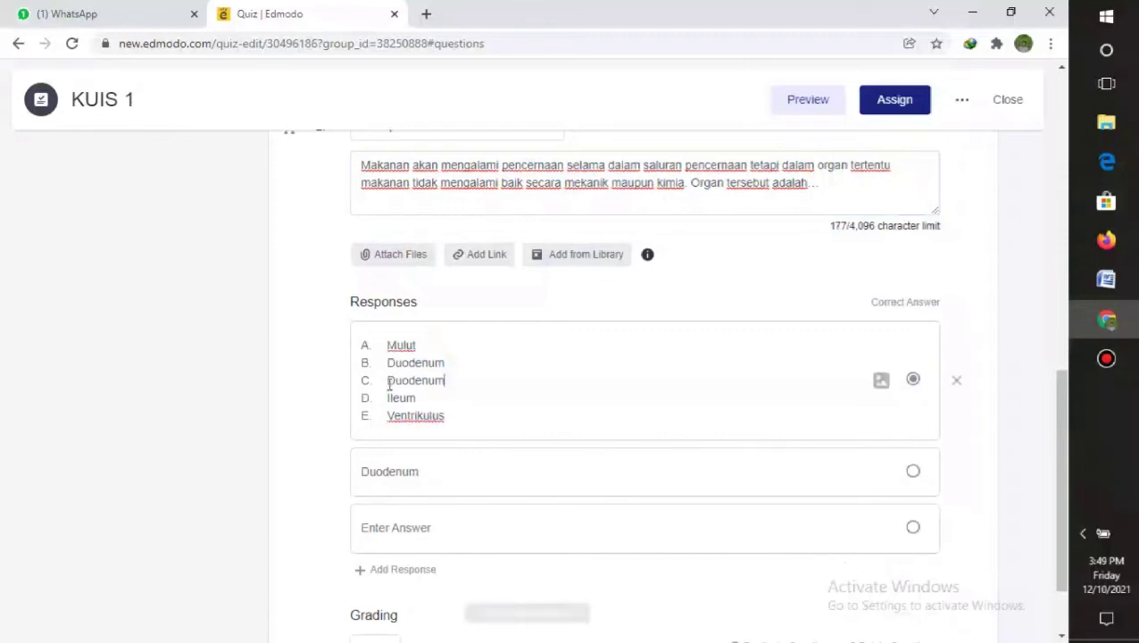
{"action": "key", "text": "ctrl+z"}
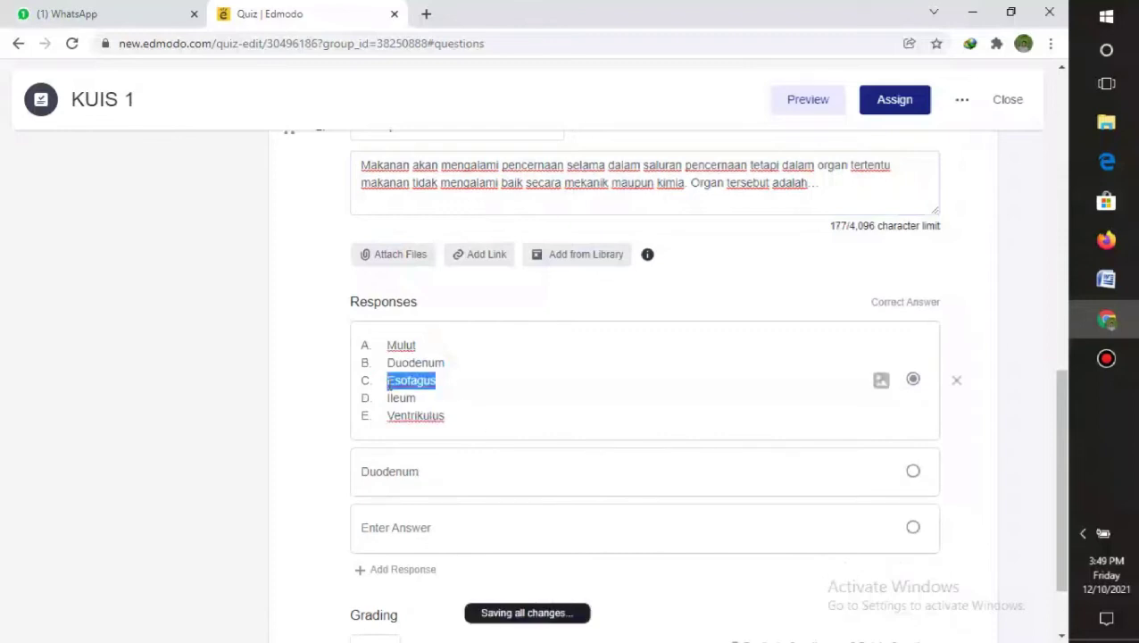
{"action": "key", "text": "ctrl+c"}
{"action": "left_click", "coordinate": [376, 528]}
{"action": "key", "text": "ctrl+v"}
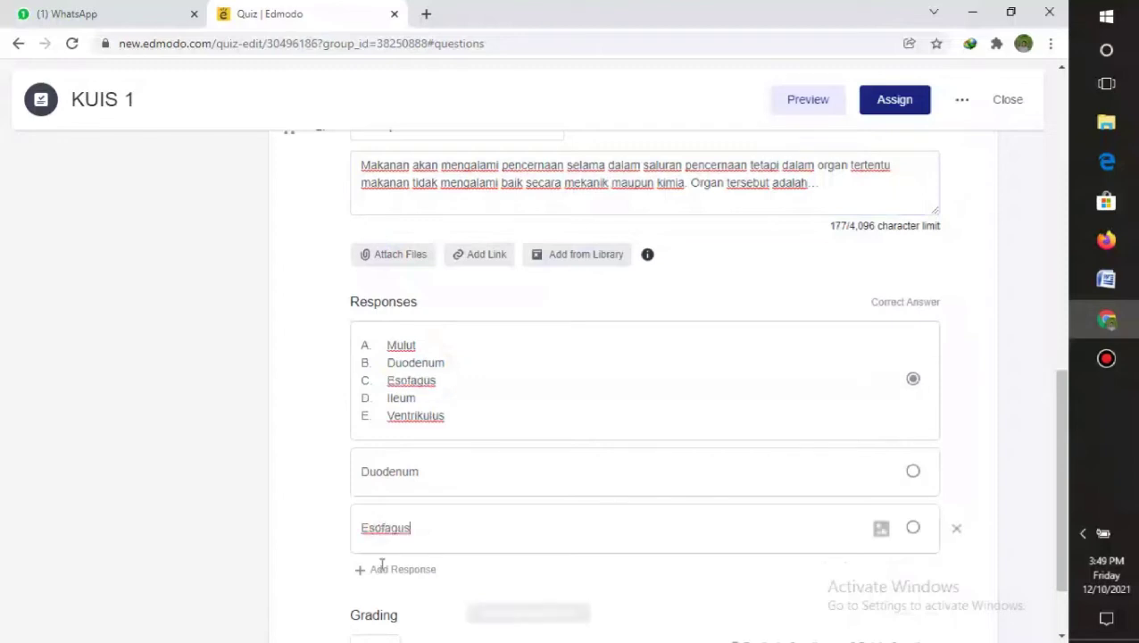
Add two more responses to question 2 and fill them with "Ileum" and "Ventrikulus".
{"action": "left_click", "coordinate": [379, 572]}
{"action": "scroll", "coordinate": [1063, 411], "scroll_direction": "down", "scroll_amount": 3}
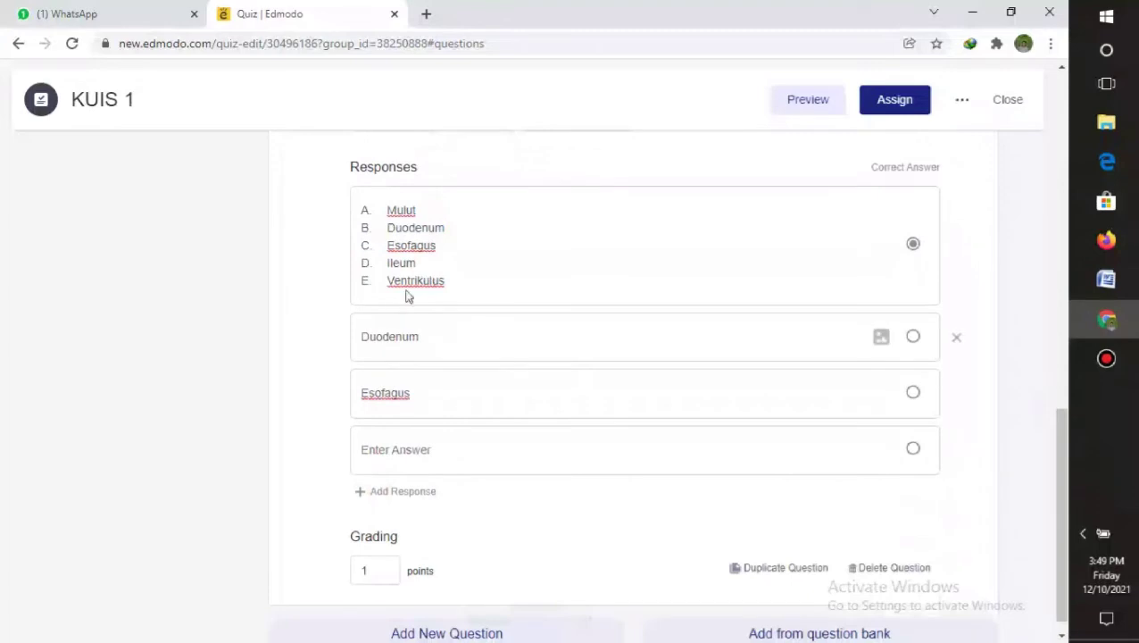
{"action": "double_click", "coordinate": [390, 263]}
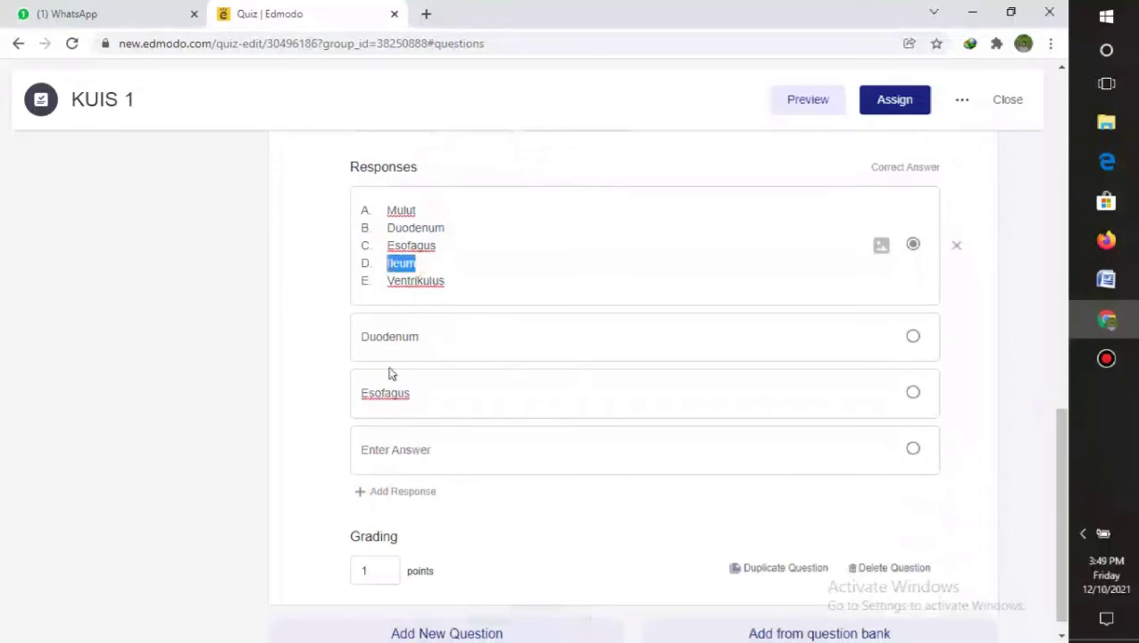
{"action": "left_click", "coordinate": [385, 454]}
{"action": "key", "text": "ctrl+v"}
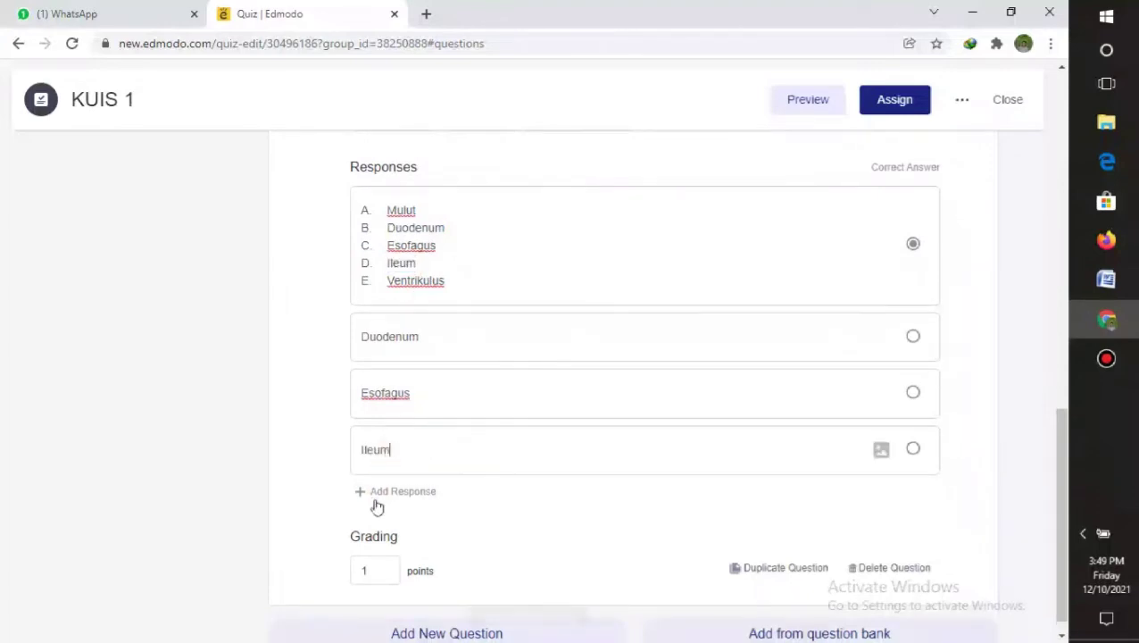
{"action": "left_click", "coordinate": [375, 501]}
{"action": "mouse_move", "coordinate": [392, 284]}
{"action": "left_mouse_down"}
{"action": "mouse_move", "coordinate": [440, 281]}
{"action": "mouse_move", "coordinate": [391, 281]}
{"action": "left_mouse_up"}
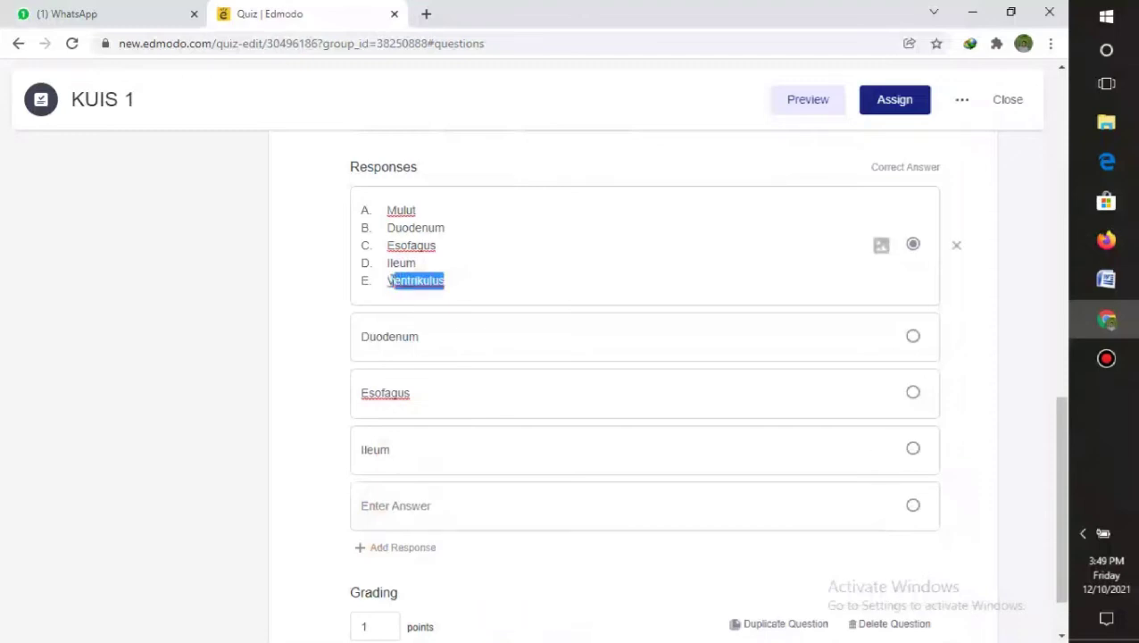
{"action": "left_click", "coordinate": [423, 522]}
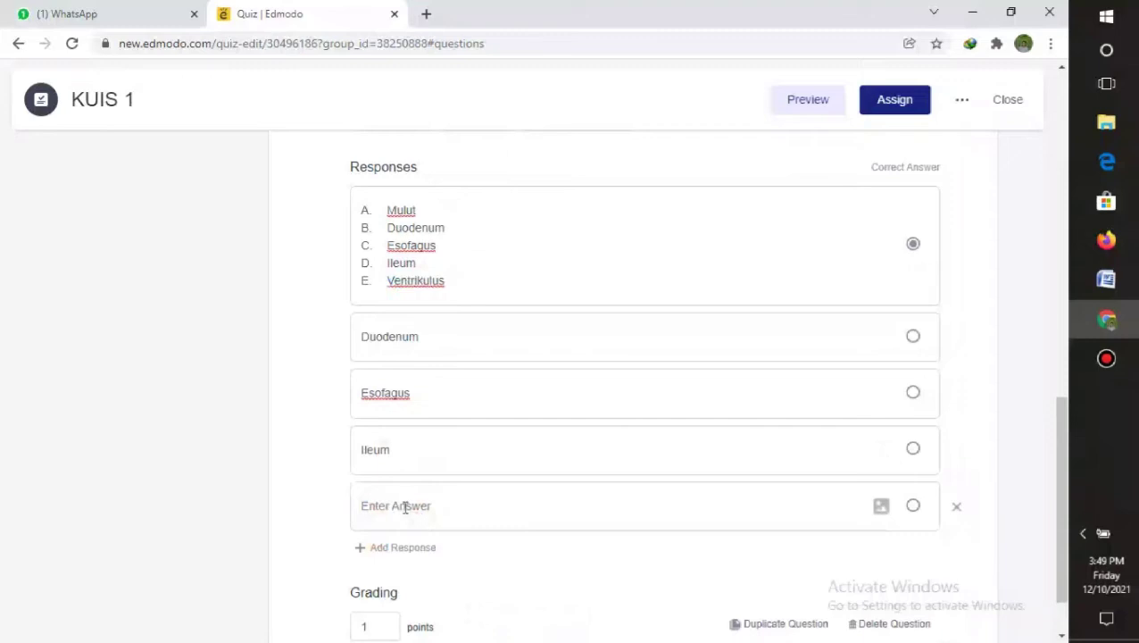
{"action": "key", "text": "ctrl+v"}
Reduce question 2's first response to "Mulut", deleting options B to E, the letter A and the empty lines.
{"action": "left_click", "coordinate": [460, 282]}
{"action": "left_click_drag", "start_coordinate": [460, 283], "coordinate": [354, 233]}
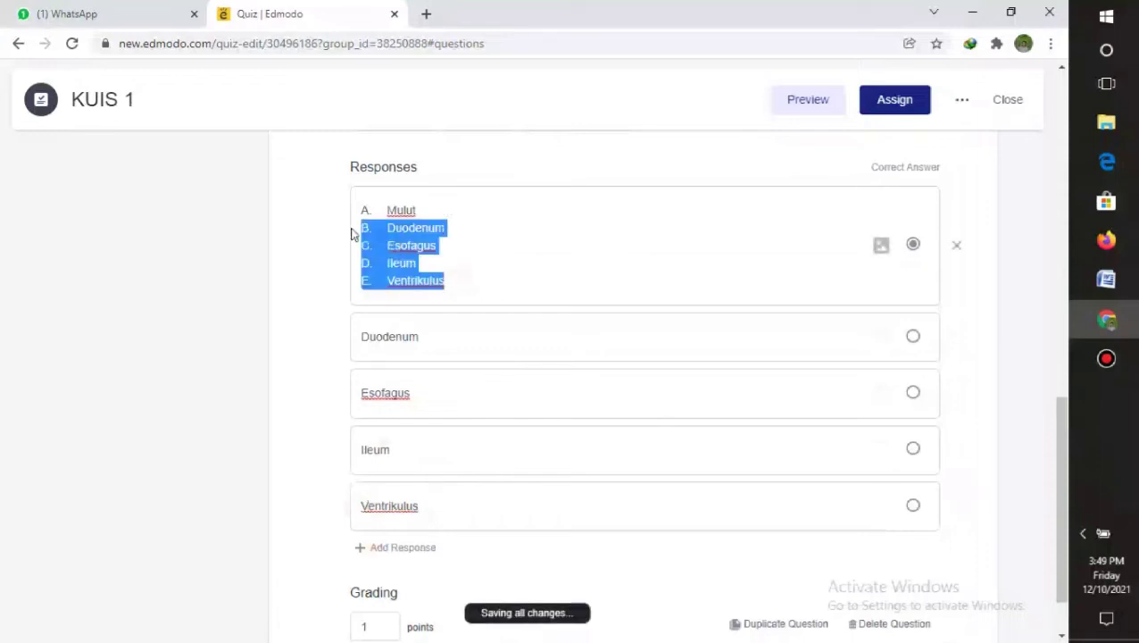
{"action": "key", "text": "BackSpace"}
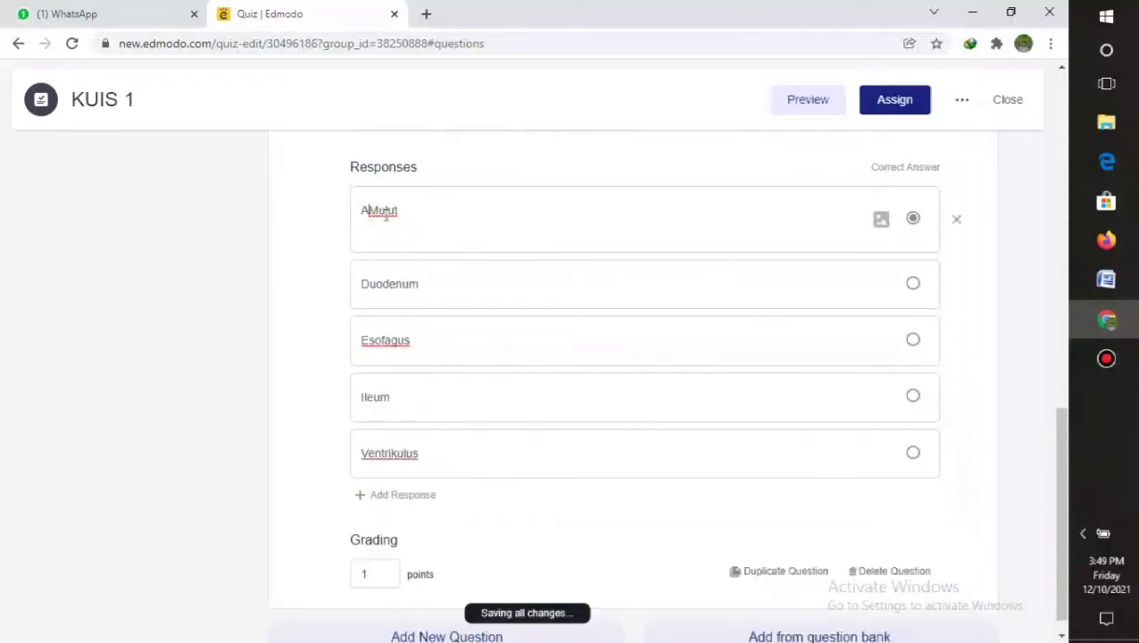
{"action": "key", "text": "BackSpace"}
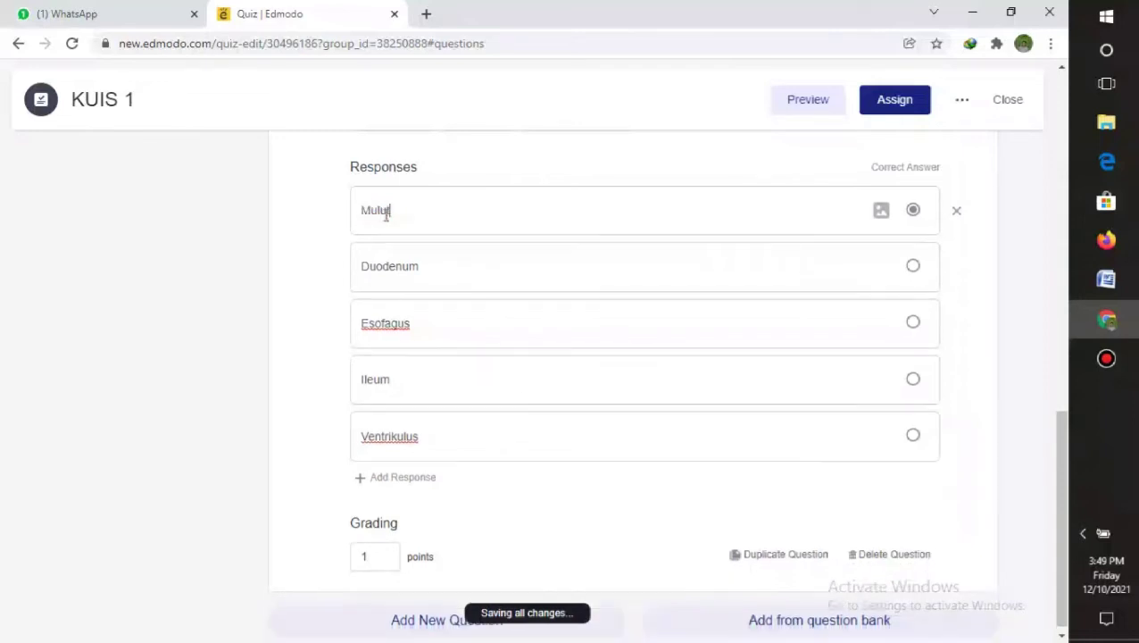
Mark "Esofagus" as question 2's correct answer and set its grading to 10 points.
{"action": "mouse_move", "coordinate": [1063, 469]}
{"action": "left_mouse_down"}
{"action": "mouse_move", "coordinate": [1063, 359]}
{"action": "mouse_move", "coordinate": [1046, 479]}
{"action": "mouse_move", "coordinate": [1050, 422]}
{"action": "mouse_move", "coordinate": [1052, 453]}
{"action": "left_mouse_up"}
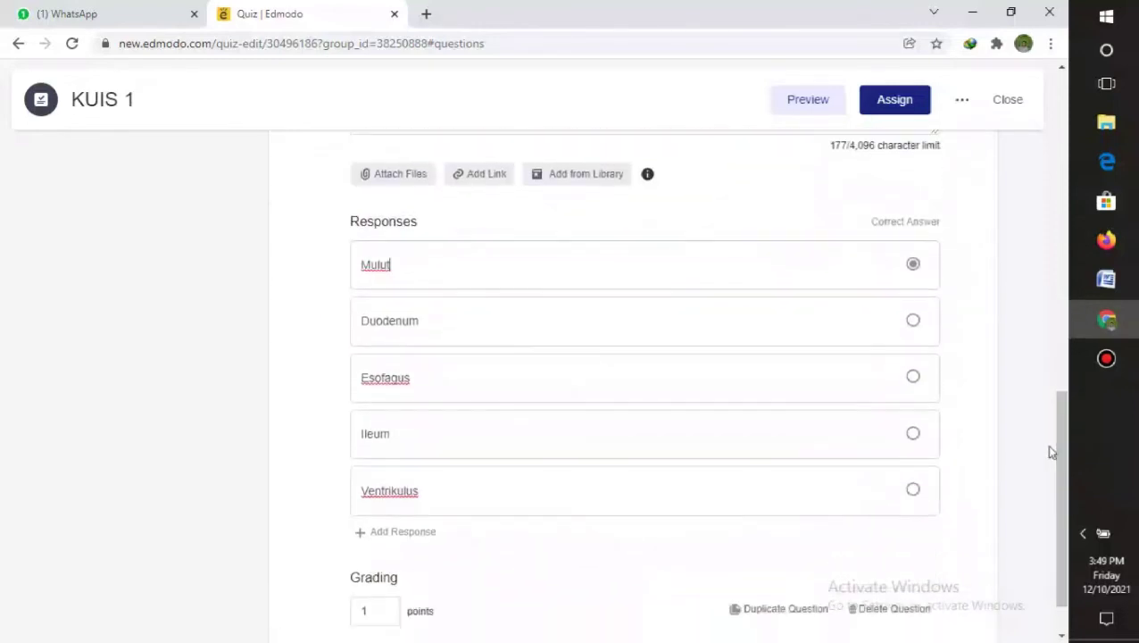
{"action": "left_click", "coordinate": [913, 379]}
{"action": "mouse_move", "coordinate": [1061, 464]}
{"action": "left_mouse_down"}
{"action": "mouse_move", "coordinate": [1050, 427]}
{"action": "mouse_move", "coordinate": [1060, 484]}
{"action": "left_mouse_up"}
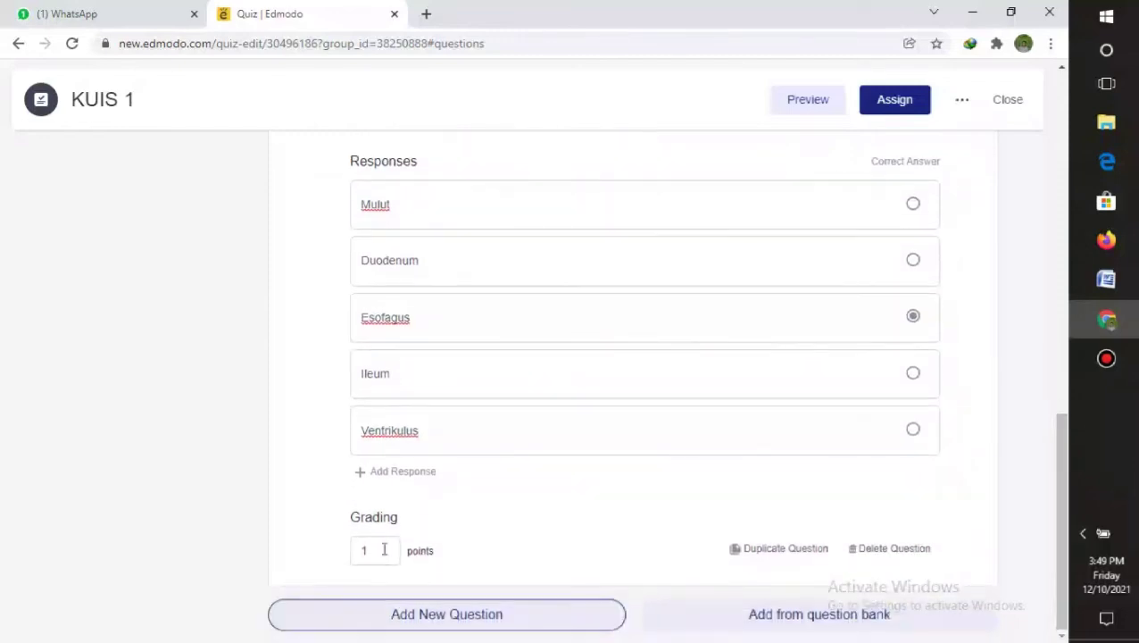
{"action": "left_click", "coordinate": [384, 550]}
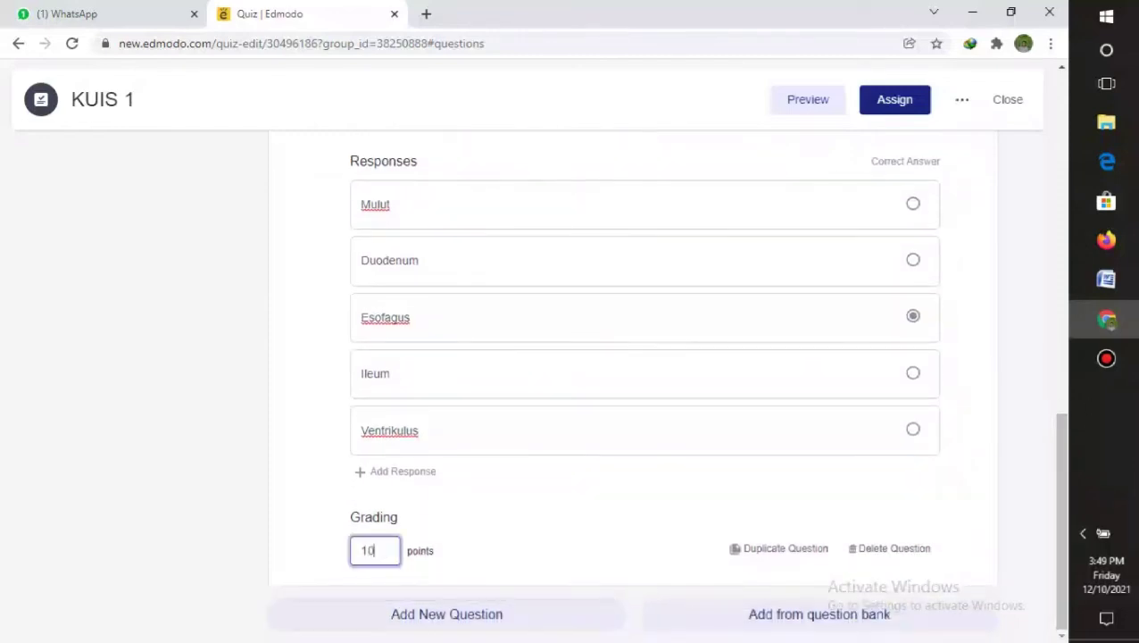
{"action": "left_click_drag", "start_coordinate": [1065, 490], "coordinate": [1020, 535]}
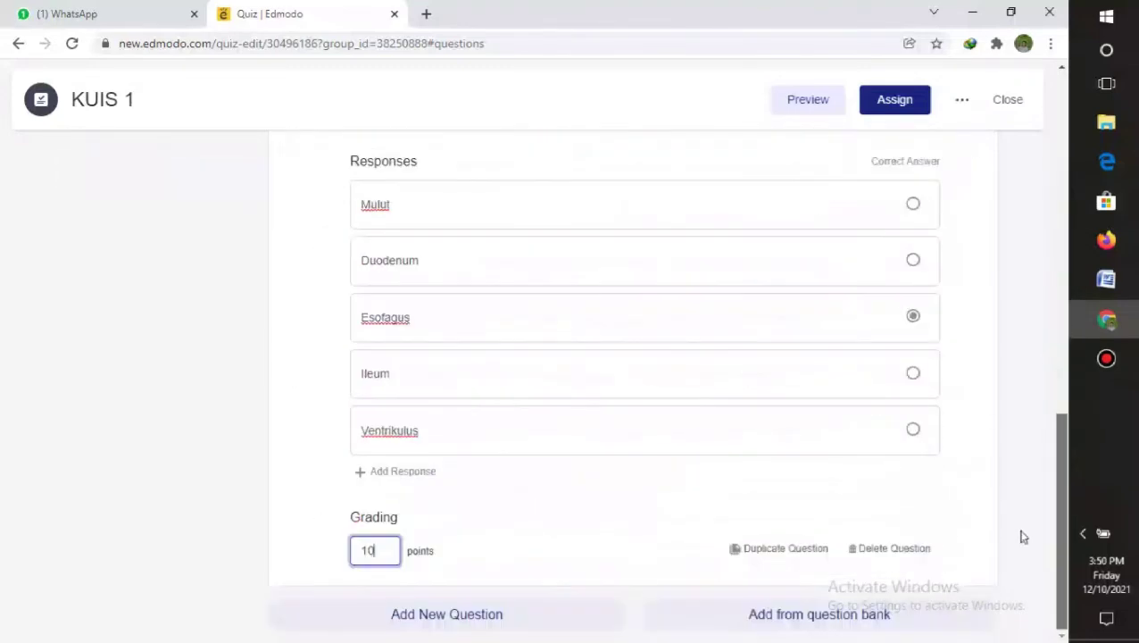
Add a third question to the quiz KUIS 1.
{"action": "left_click", "coordinate": [368, 618]}
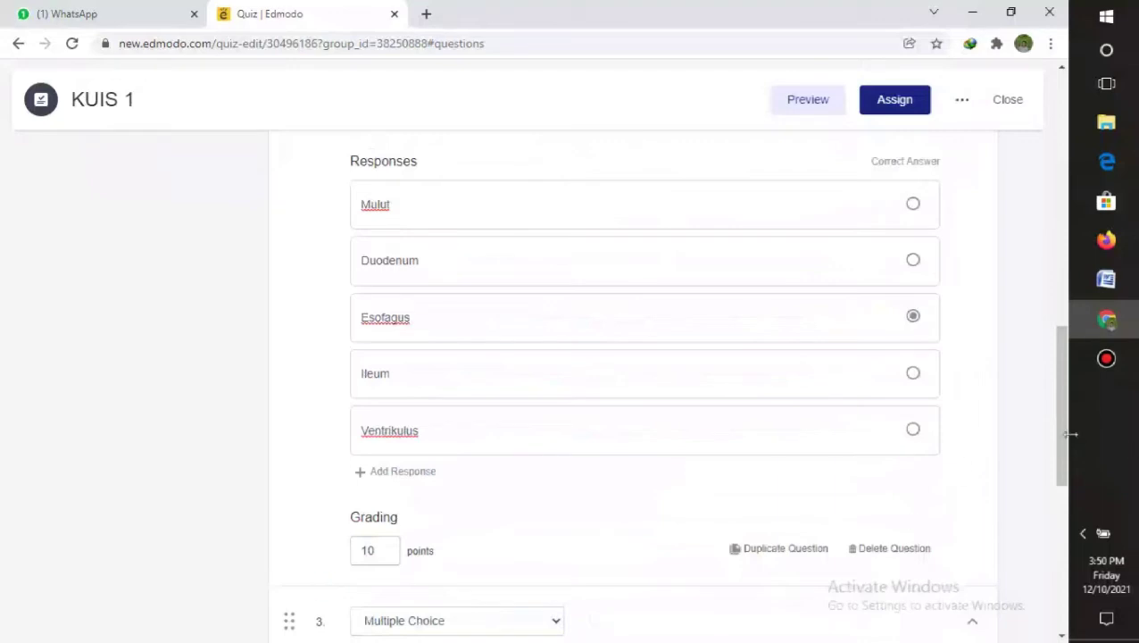
{"action": "left_click_drag", "start_coordinate": [1070, 438], "coordinate": [1067, 440]}
{"action": "scroll", "coordinate": [1062, 446], "scroll_direction": "down", "scroll_amount": 4}
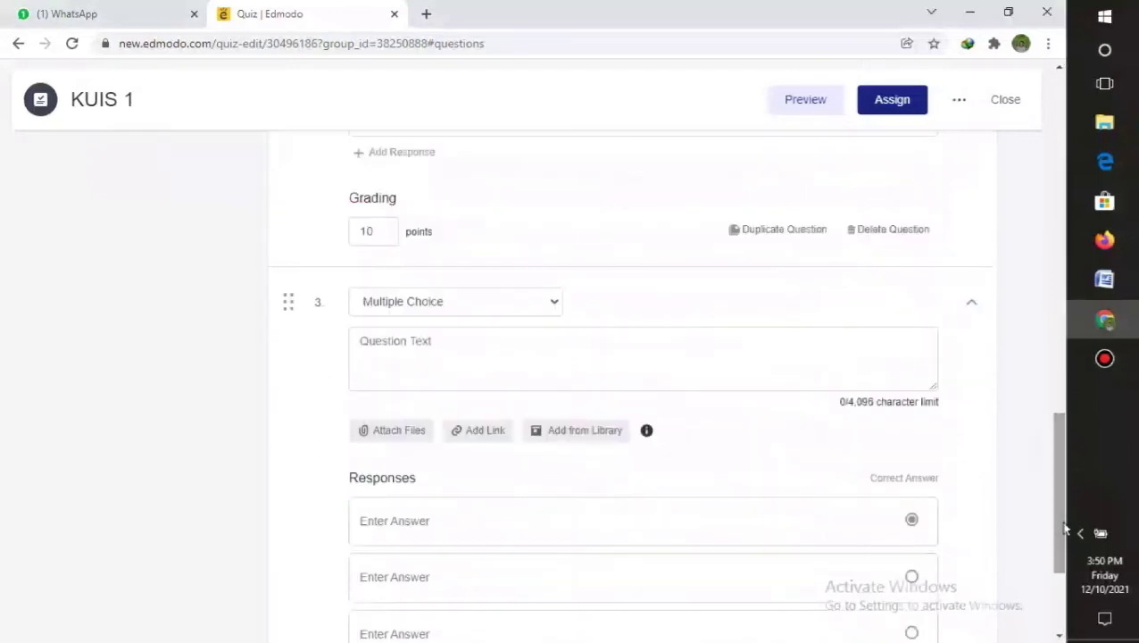
Check the next section of the Word document KUIS and set question 3's type in Edmodo to True/False.
{"action": "mouse_move", "coordinate": [1116, 284]}
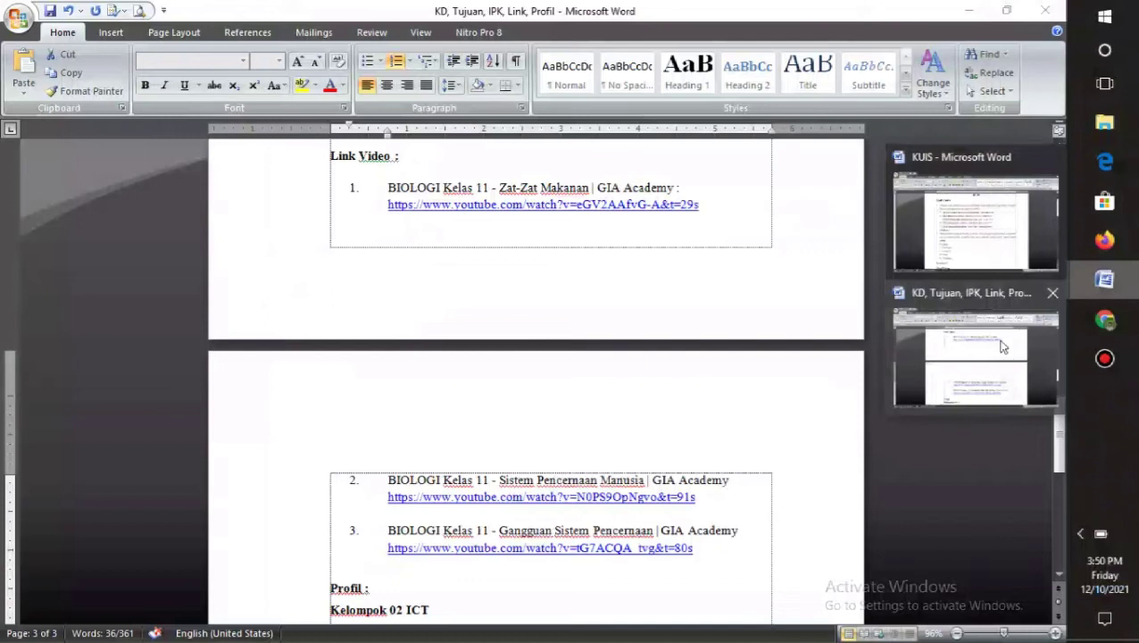
{"action": "left_click", "coordinate": [962, 234]}
{"action": "left_click_drag", "start_coordinate": [1059, 231], "coordinate": [1059, 288]}
{"action": "left_click", "coordinate": [1107, 320]}
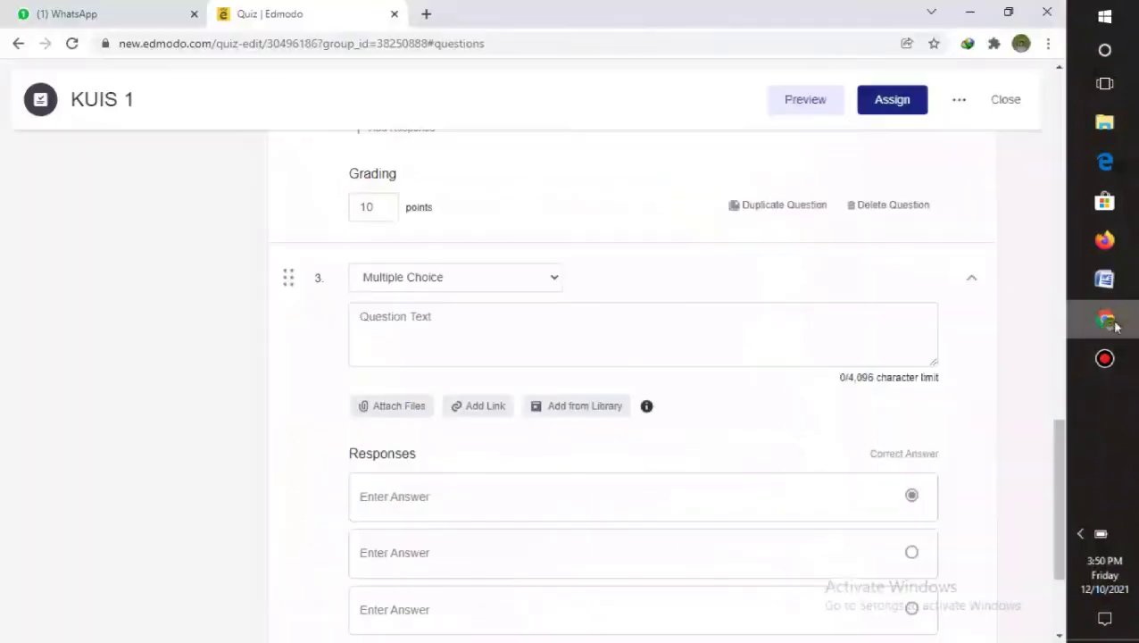
{"action": "left_click", "coordinate": [553, 279]}
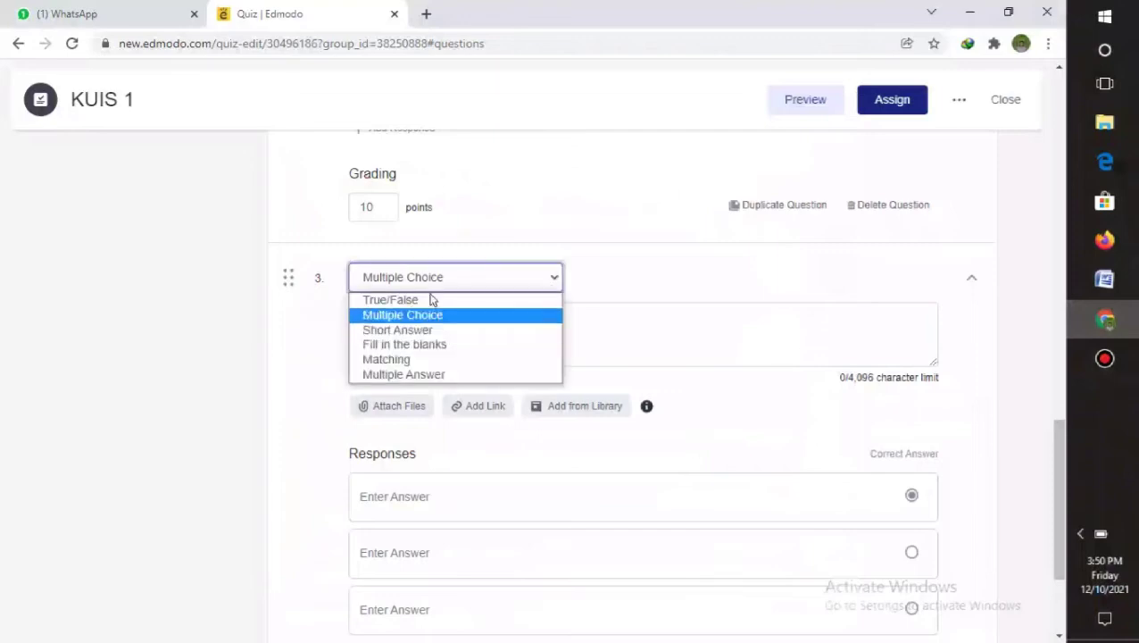
{"action": "left_click", "coordinate": [425, 306]}
{"action": "key", "text": "Tab"}
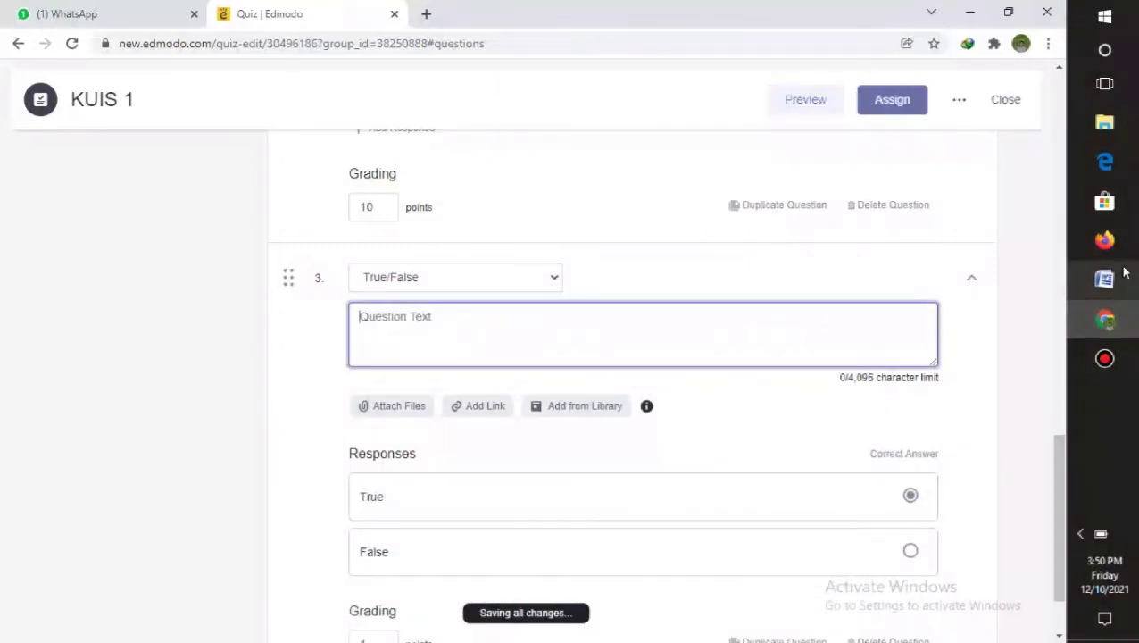
Copy the line "Perhatikan gambar organ berikut ini !" from the Word document KUIS into question 3's text in Edmodo.
{"action": "mouse_move", "coordinate": [1124, 274]}
{"action": "left_click", "coordinate": [1014, 229]}
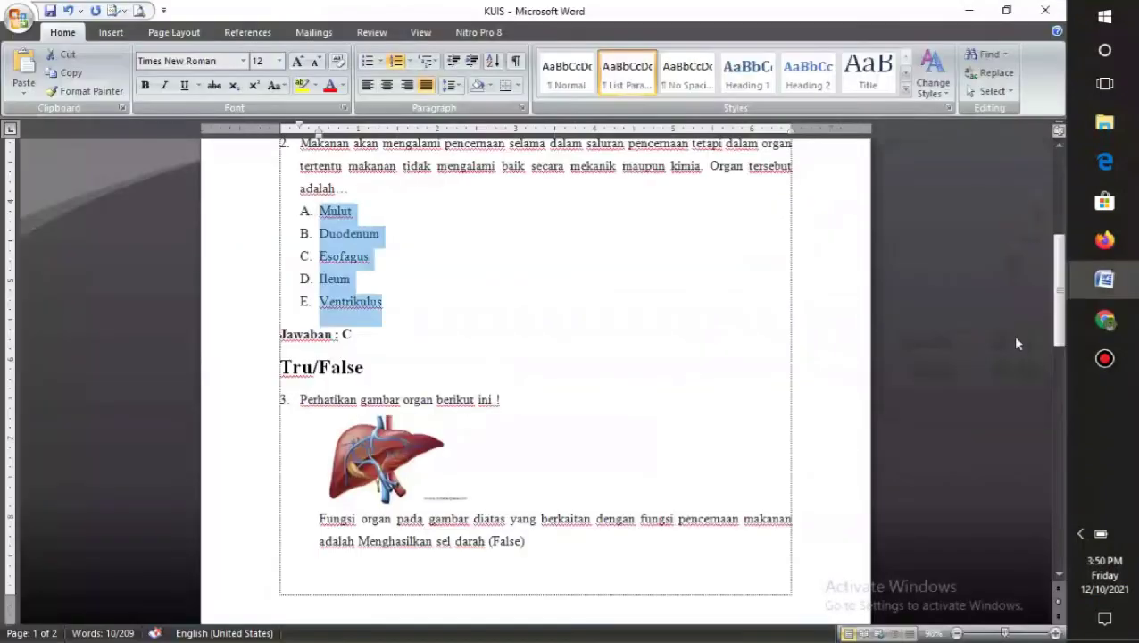
{"action": "left_click_drag", "start_coordinate": [1059, 334], "coordinate": [1058, 366]}
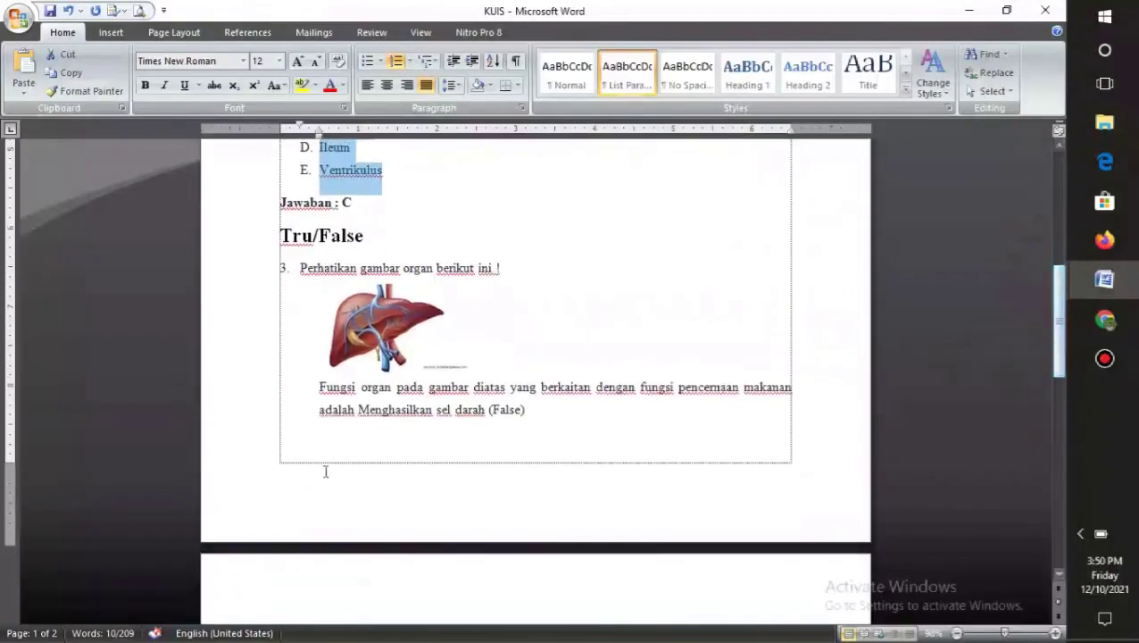
{"action": "left_click", "coordinate": [308, 386]}
{"action": "left_click_drag", "start_coordinate": [288, 235], "coordinate": [499, 268]}
{"action": "left_click", "coordinate": [498, 269]}
{"action": "left_click", "coordinate": [283, 270]}
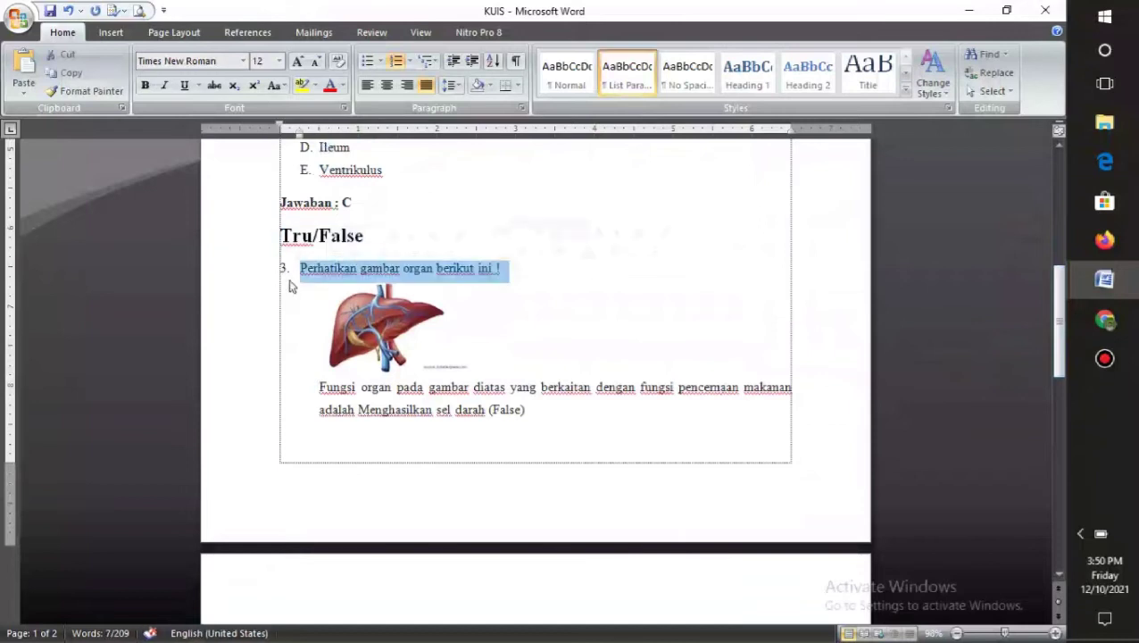
{"action": "left_click", "coordinate": [1105, 318]}
{"action": "type", "text": "3.\tPerhatikan gambar organ berikut ini !"}
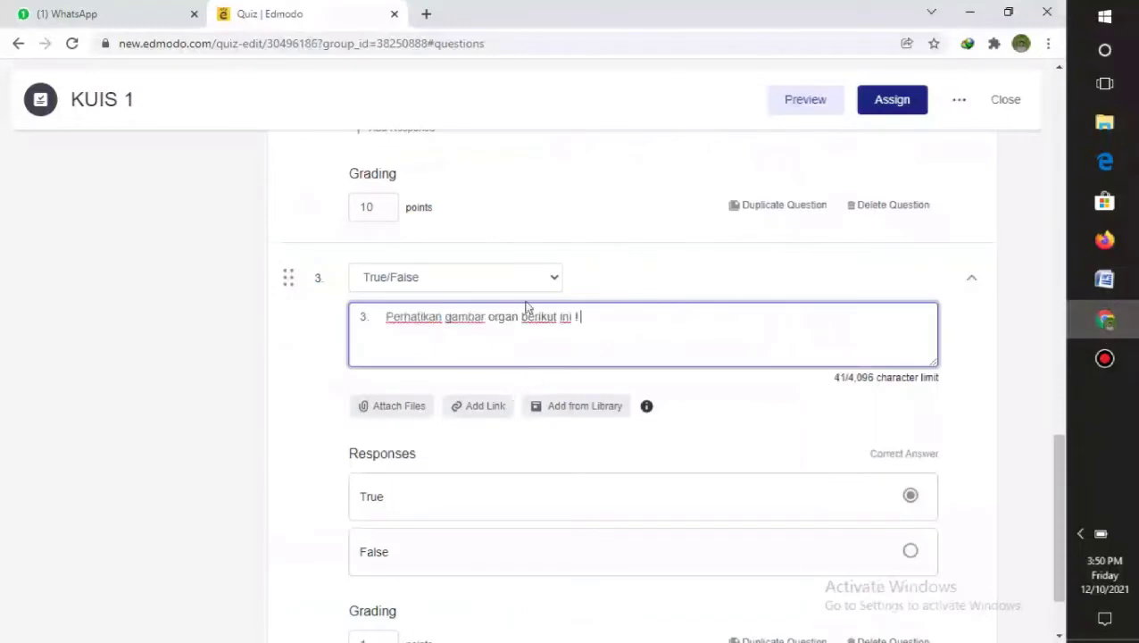
Remove the pasted number "3." and its spacing from the start of question 3's text.
{"action": "left_click", "coordinate": [386, 324]}
{"action": "key", "text": "BackSpace"}
{"action": "key", "text": "BackSpace"}
{"action": "key", "text": "BackSpace"}
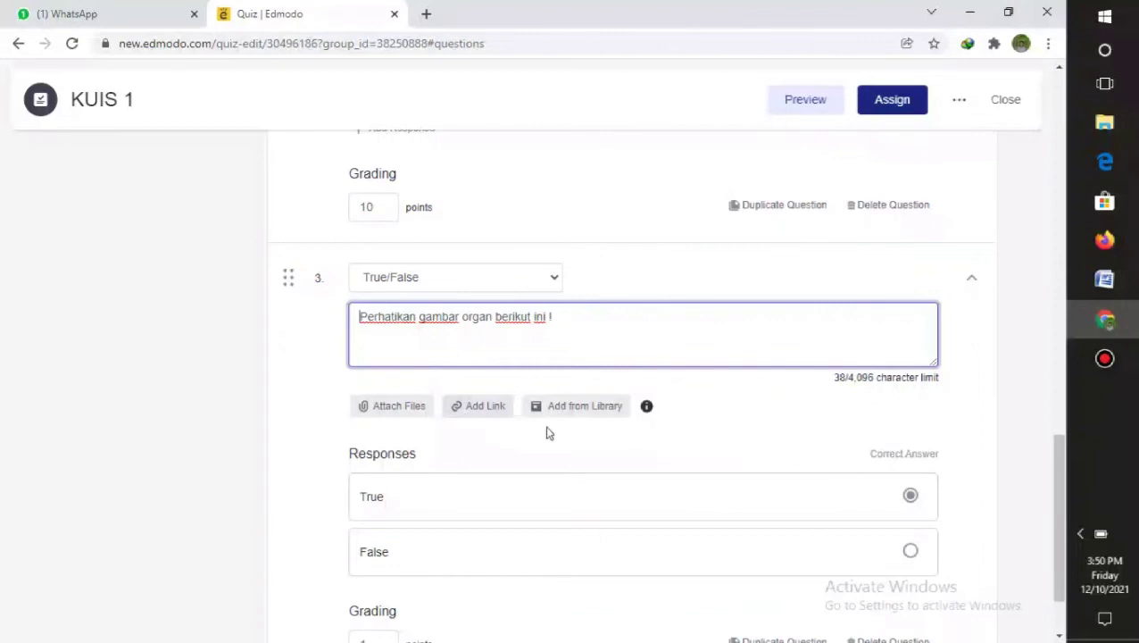
Start attaching a file to question 3 and browse to the folder MEDIA PEMBELAJARAN EDMODO.
{"action": "left_click", "coordinate": [380, 416]}
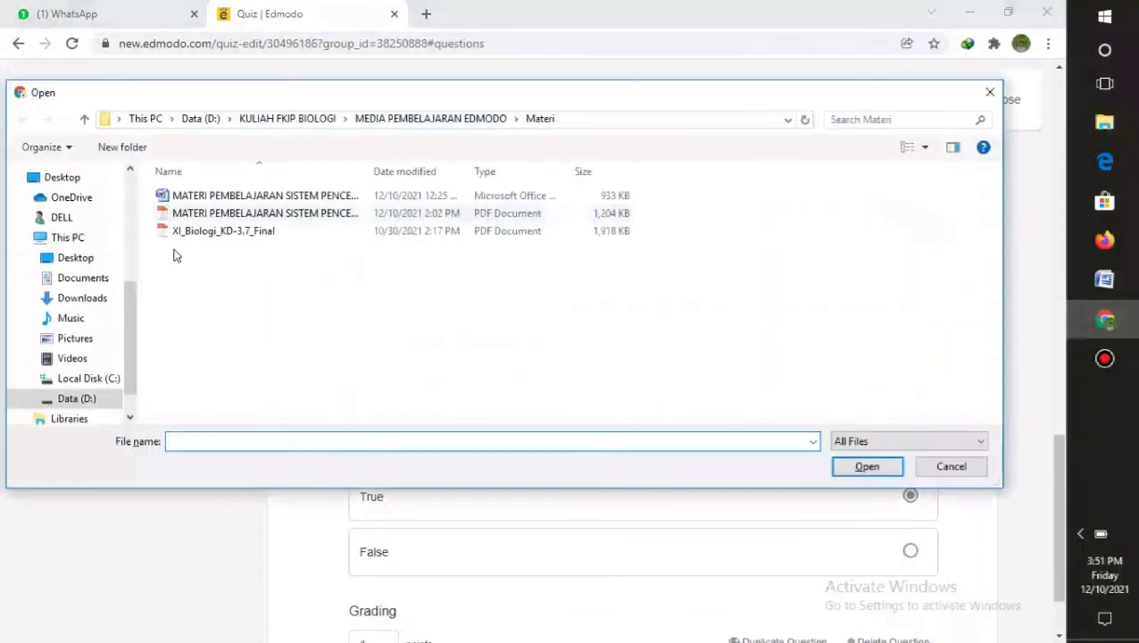
{"action": "left_click", "coordinate": [84, 123]}
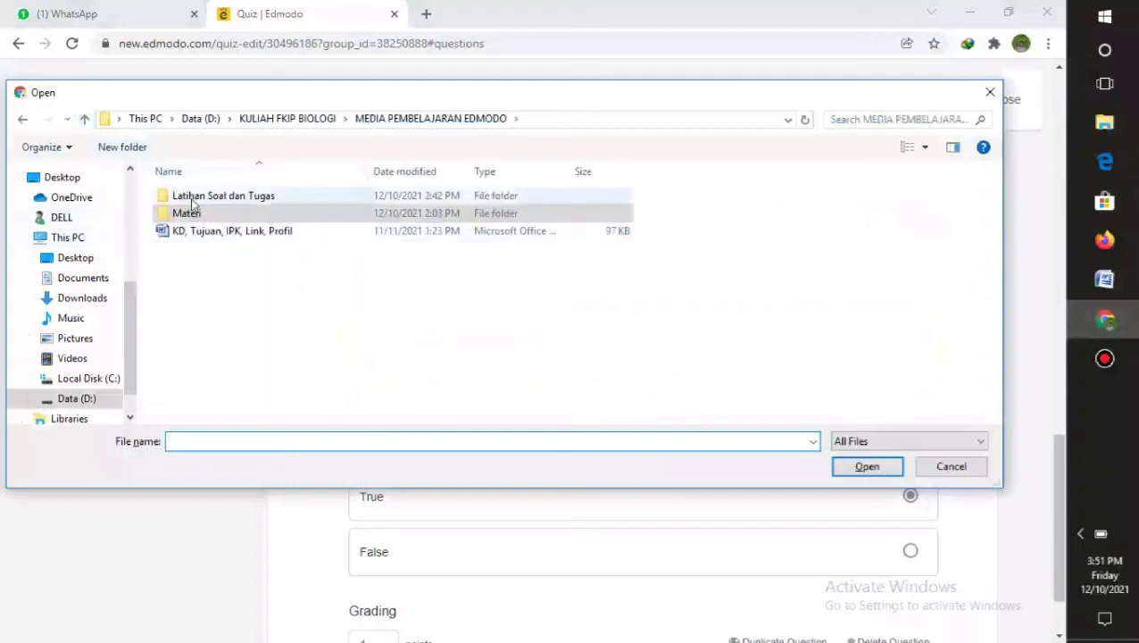
Attach the liver image "Hati" from the Foto folder inside Latihan Soal dan Tugas to question 3.
{"action": "double_click", "coordinate": [192, 199]}
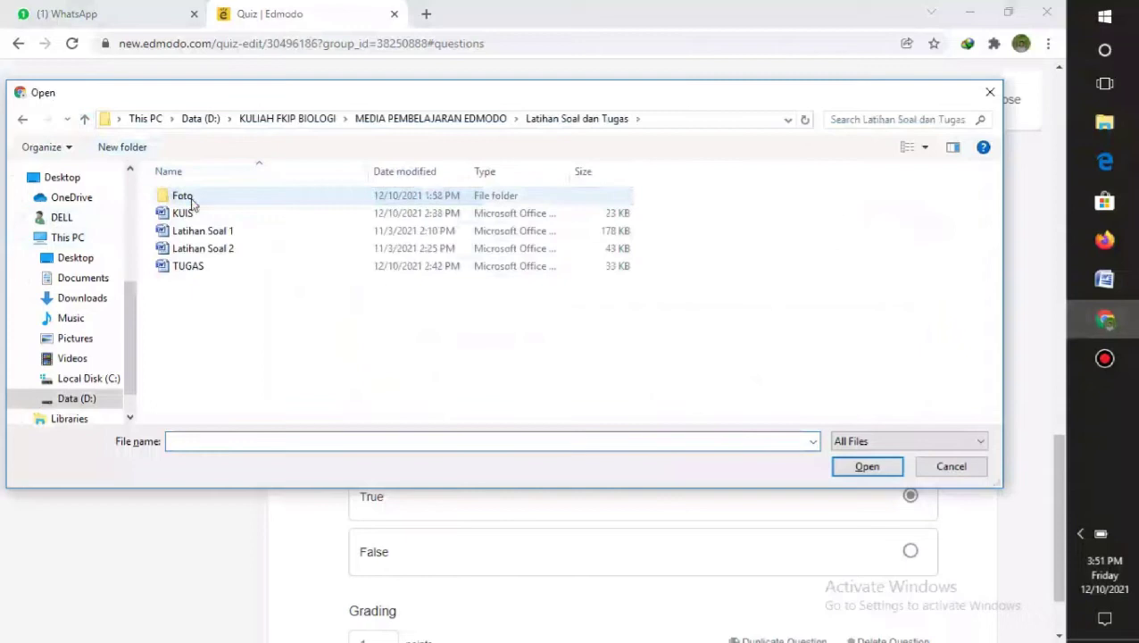
{"action": "double_click", "coordinate": [190, 198]}
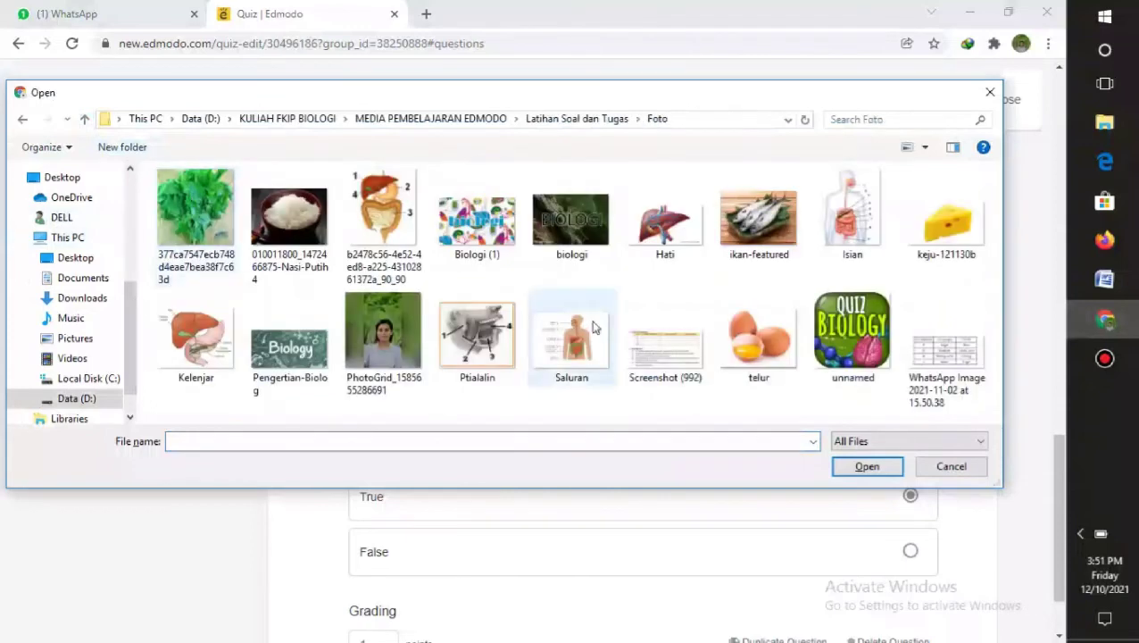
{"action": "left_click", "coordinate": [687, 223]}
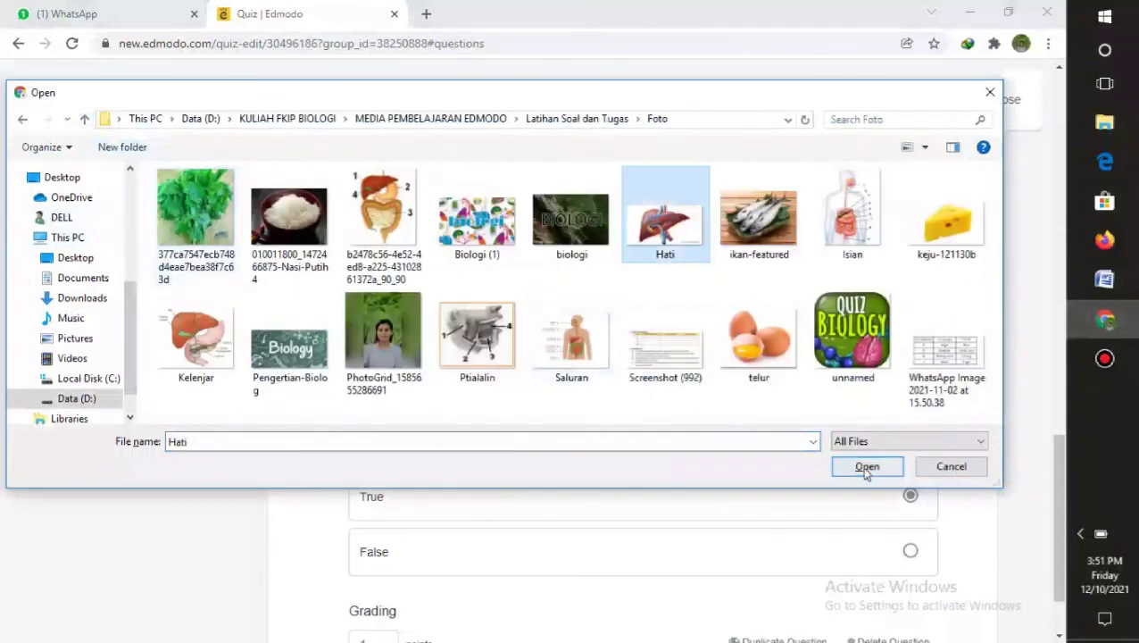
{"action": "left_click", "coordinate": [865, 467]}
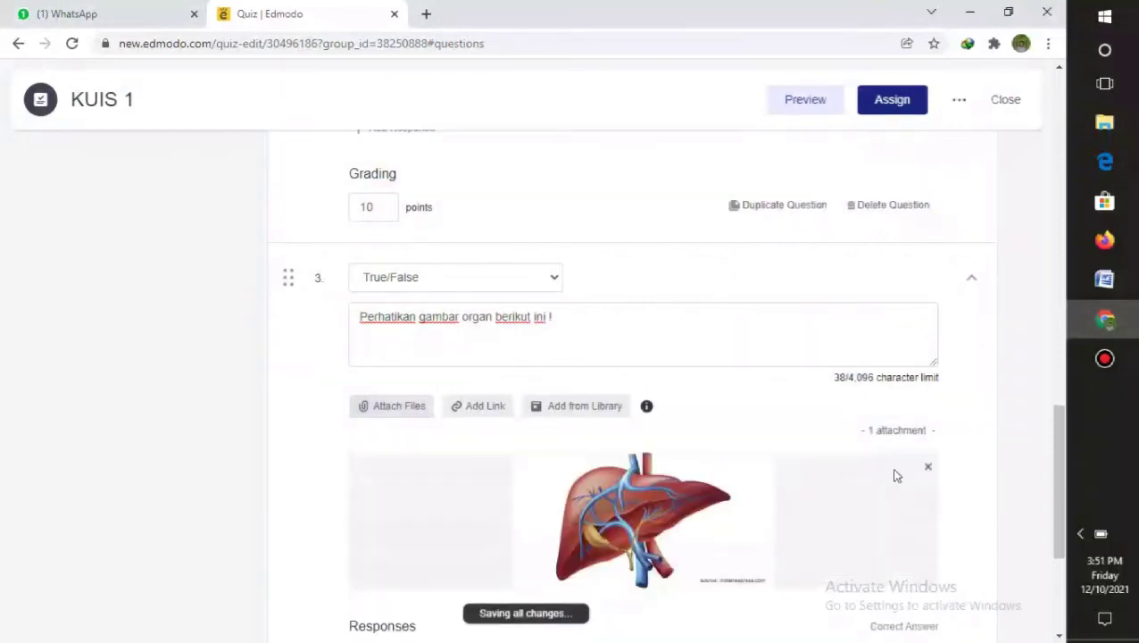
Copy the statement below the liver picture in the KUIS Word document, without "(False)", into question 3's text and lowercase "menghasilkan".
{"action": "mouse_move", "coordinate": [1058, 498]}
{"action": "left_mouse_down"}
{"action": "mouse_move", "coordinate": [1059, 552]}
{"action": "mouse_move", "coordinate": [1058, 511]}
{"action": "left_mouse_up"}
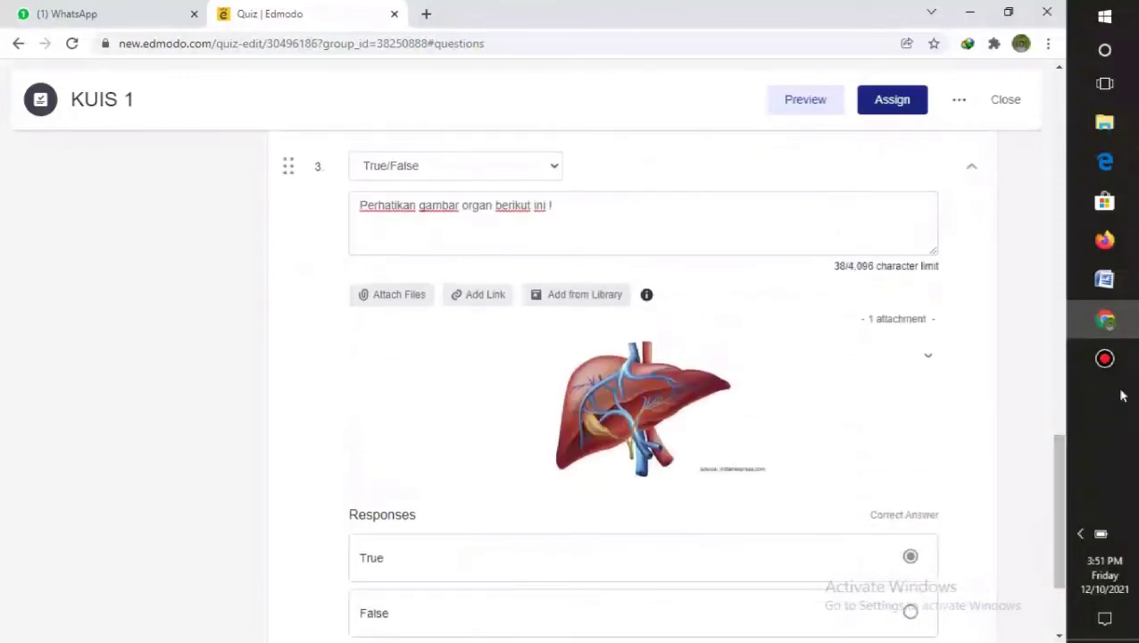
{"action": "mouse_move", "coordinate": [1106, 282]}
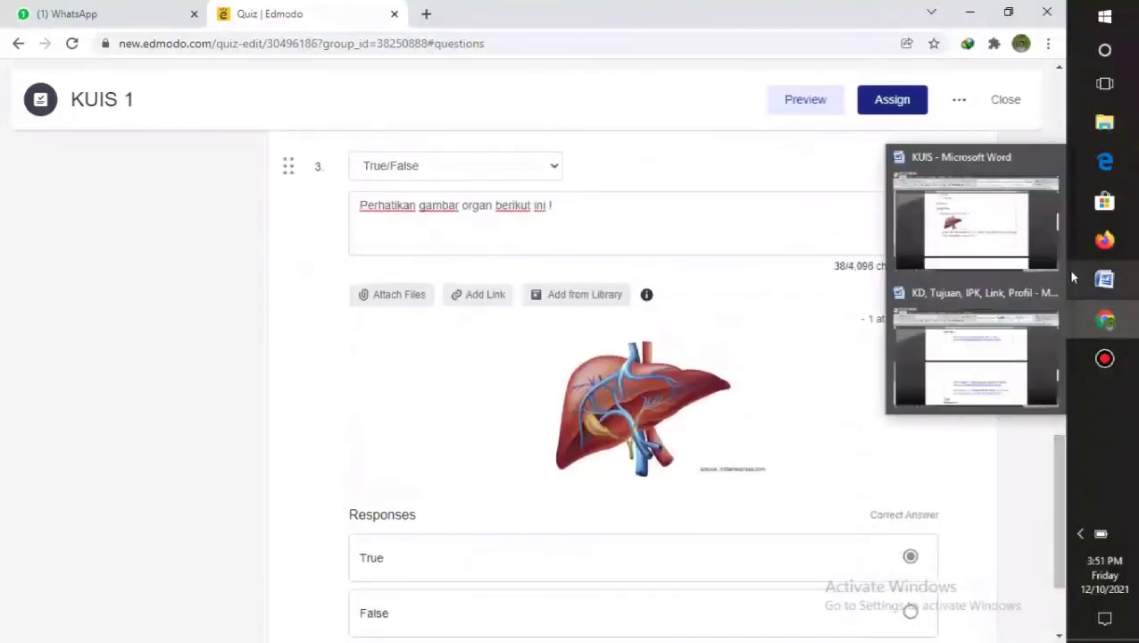
{"action": "left_click", "coordinate": [982, 218]}
{"action": "left_click_drag", "start_coordinate": [317, 395], "coordinate": [509, 409]}
{"action": "key", "text": "ctrl+c"}
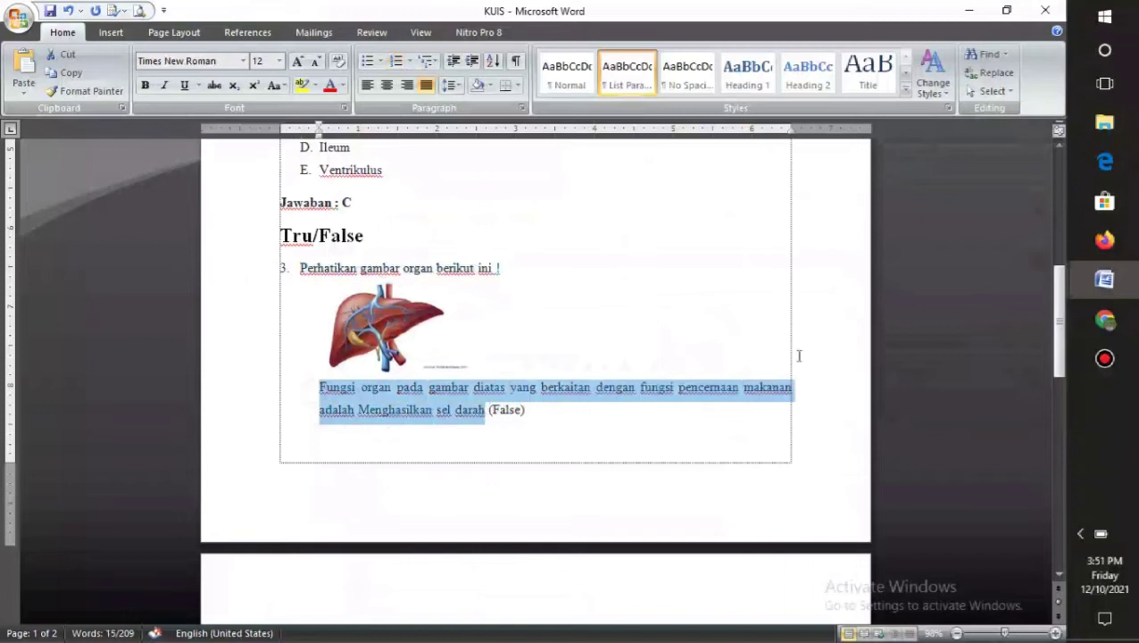
{"action": "left_click", "coordinate": [1105, 319]}
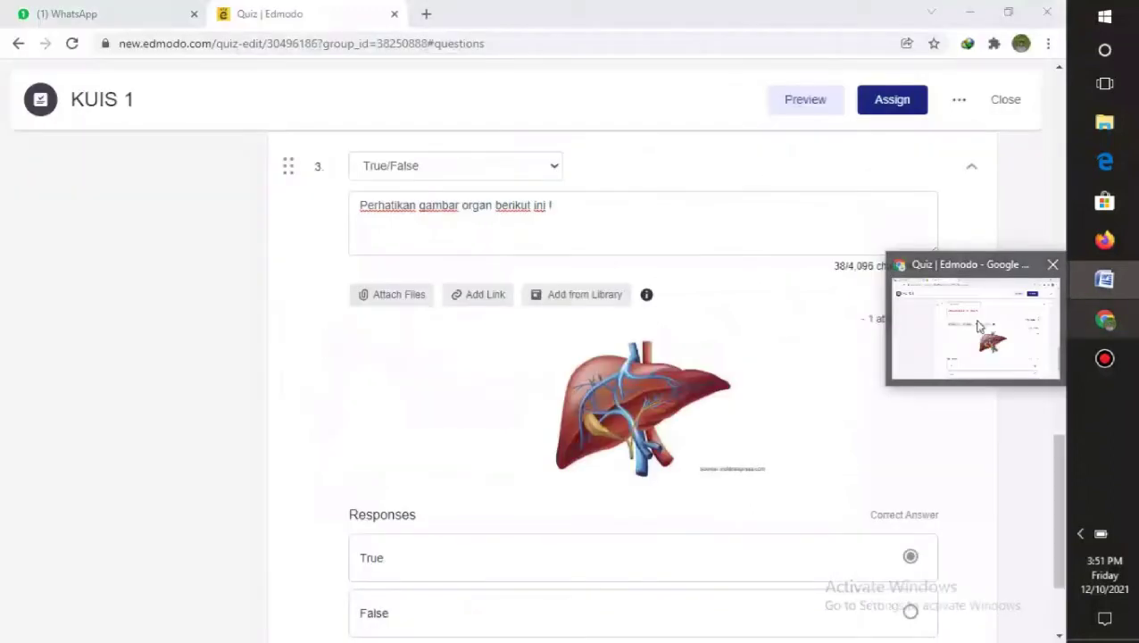
{"action": "left_click", "coordinate": [583, 240]}
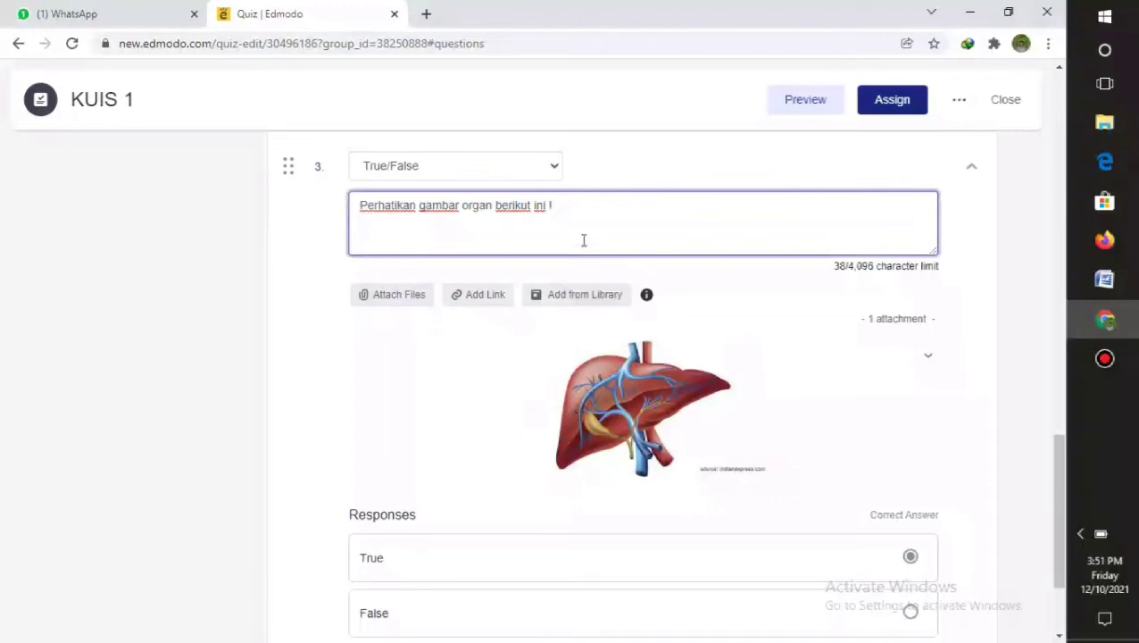
{"action": "key", "text": "ctrl+v"}
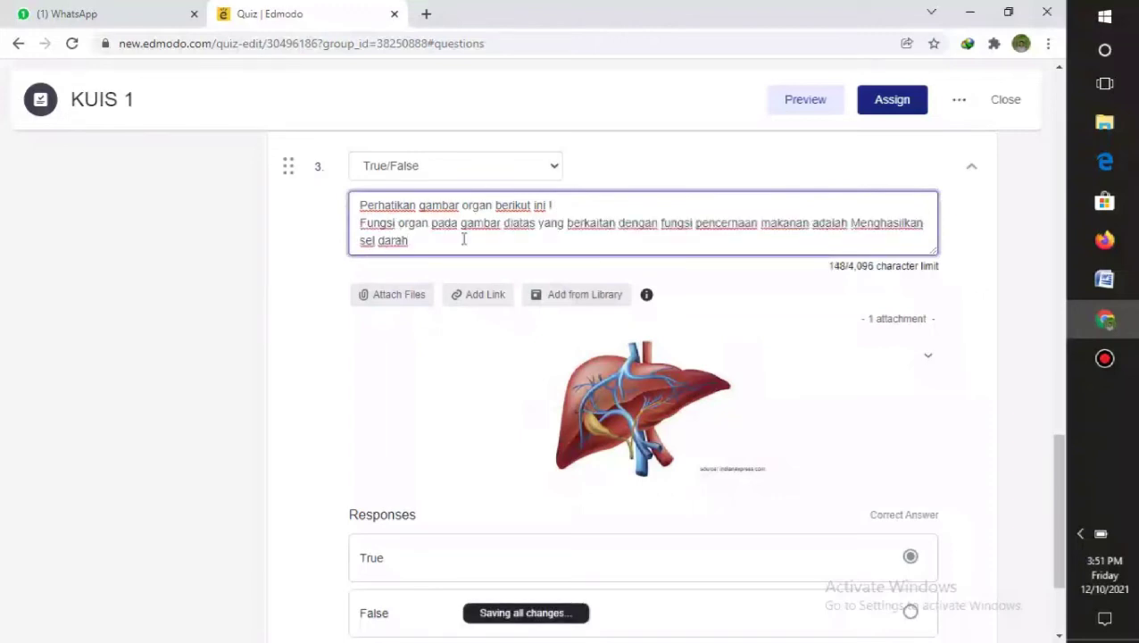
{"action": "left_click", "coordinate": [859, 224]}
{"action": "key", "text": "BackSpace"}
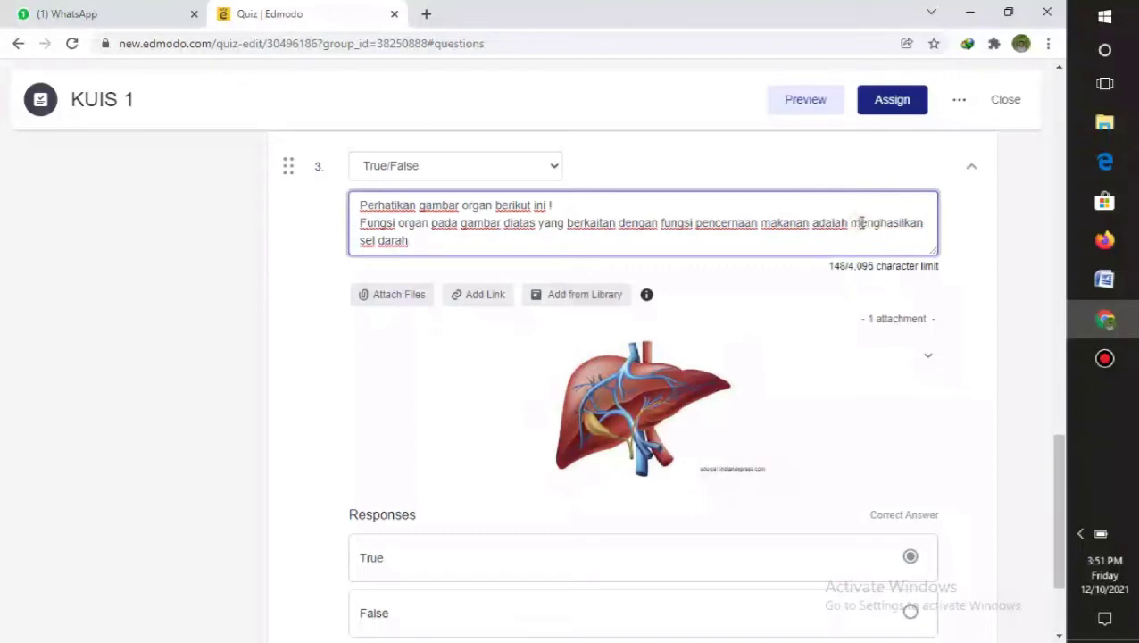
Mark False as the correct answer of question 3 and set its grading to 10 points.
{"action": "mouse_move", "coordinate": [1059, 445]}
{"action": "left_mouse_down"}
{"action": "mouse_move", "coordinate": [1059, 462]}
{"action": "mouse_move", "coordinate": [1052, 455]}
{"action": "left_mouse_up"}
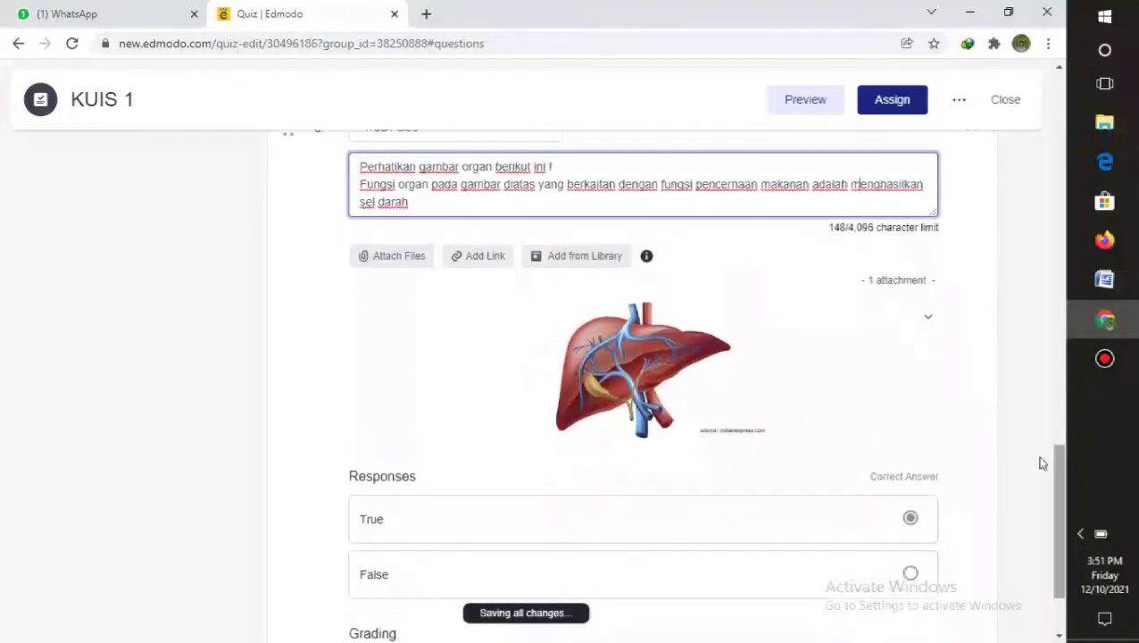
{"action": "left_click", "coordinate": [911, 576]}
{"action": "left_click_drag", "start_coordinate": [1059, 565], "coordinate": [1059, 535]}
{"action": "left_click", "coordinate": [1104, 282]}
{"action": "mouse_move", "coordinate": [978, 263]}
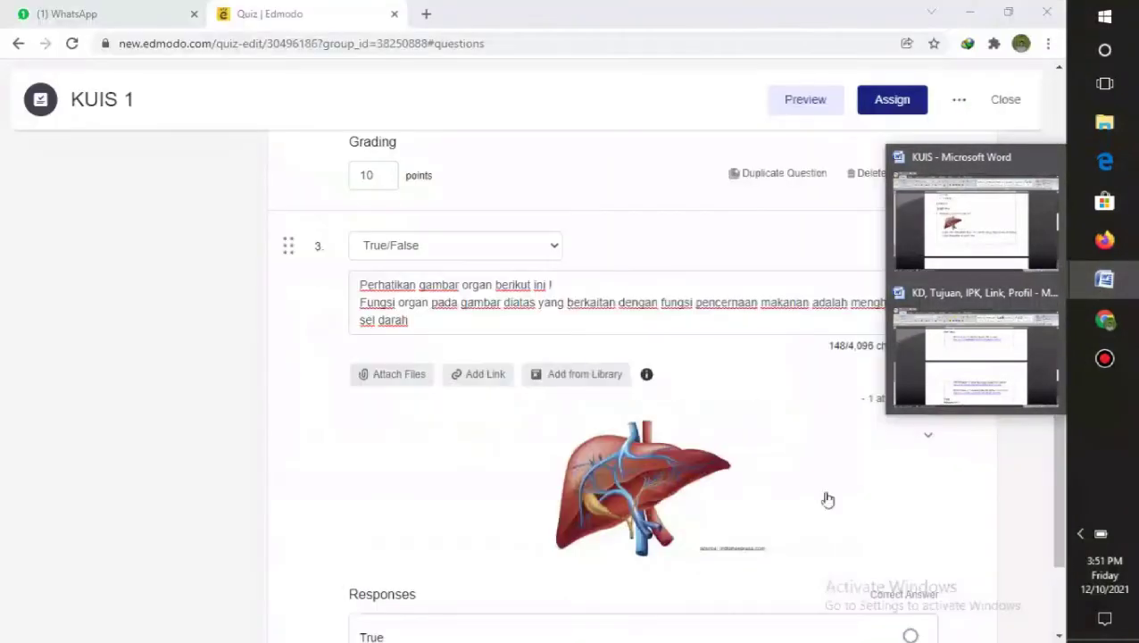
{"action": "left_click", "coordinate": [991, 484]}
{"action": "left_click_drag", "start_coordinate": [1062, 480], "coordinate": [1059, 555]}
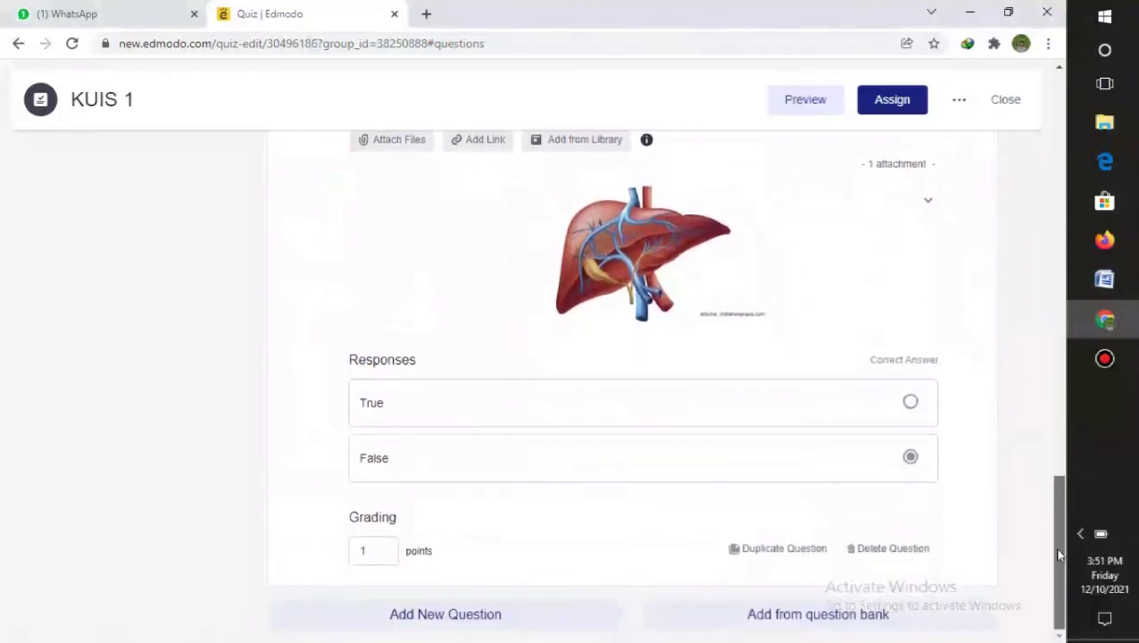
{"action": "left_click", "coordinate": [384, 550]}
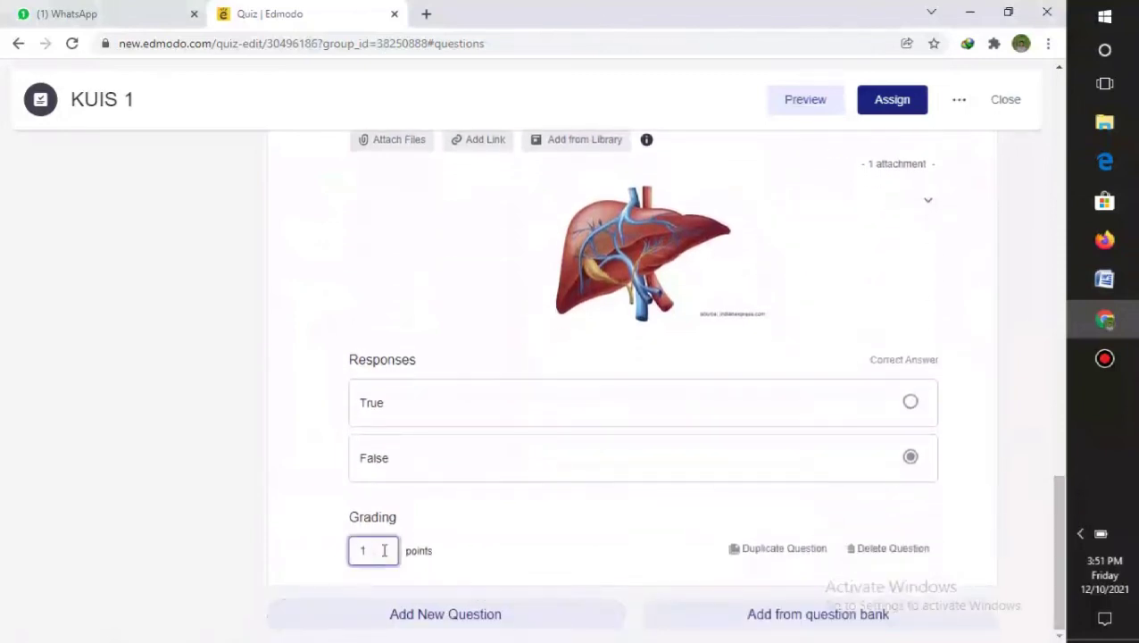
{"action": "left_click_drag", "start_coordinate": [1060, 544], "coordinate": [1009, 582]}
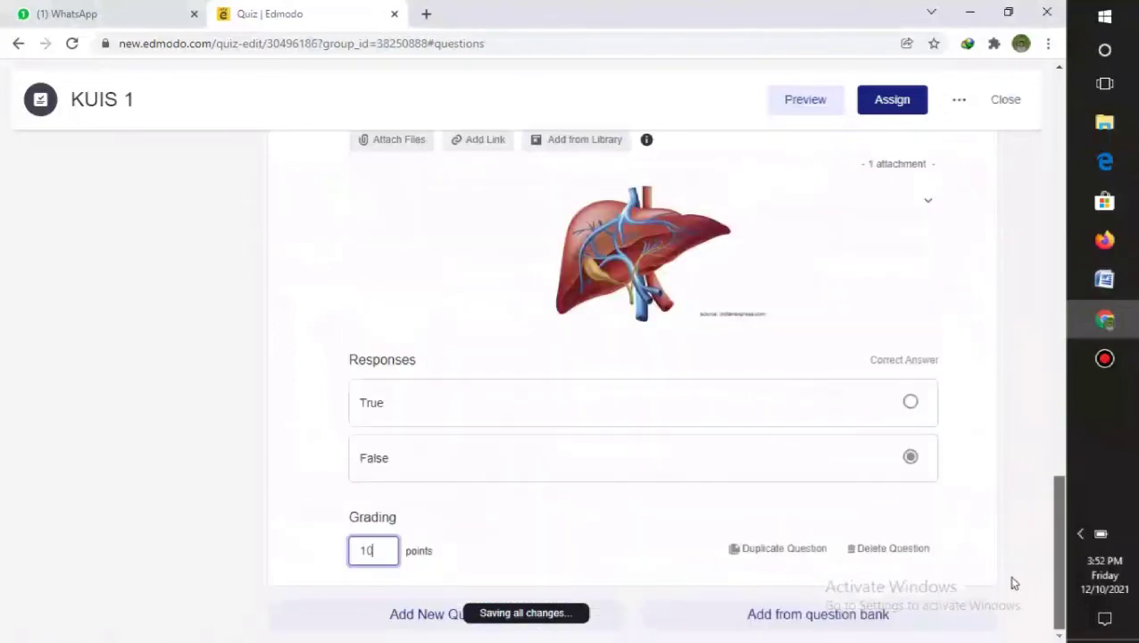
Add question 4 to the quiz and set its type to Short Answer.
{"action": "left_click", "coordinate": [374, 625]}
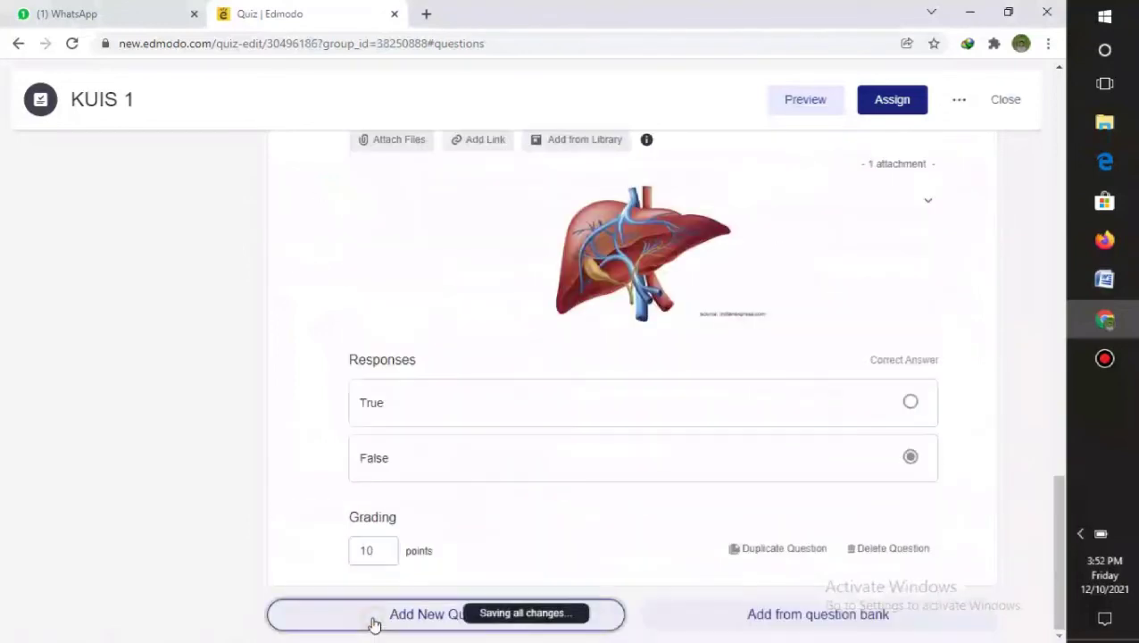
{"action": "mouse_move", "coordinate": [1105, 279]}
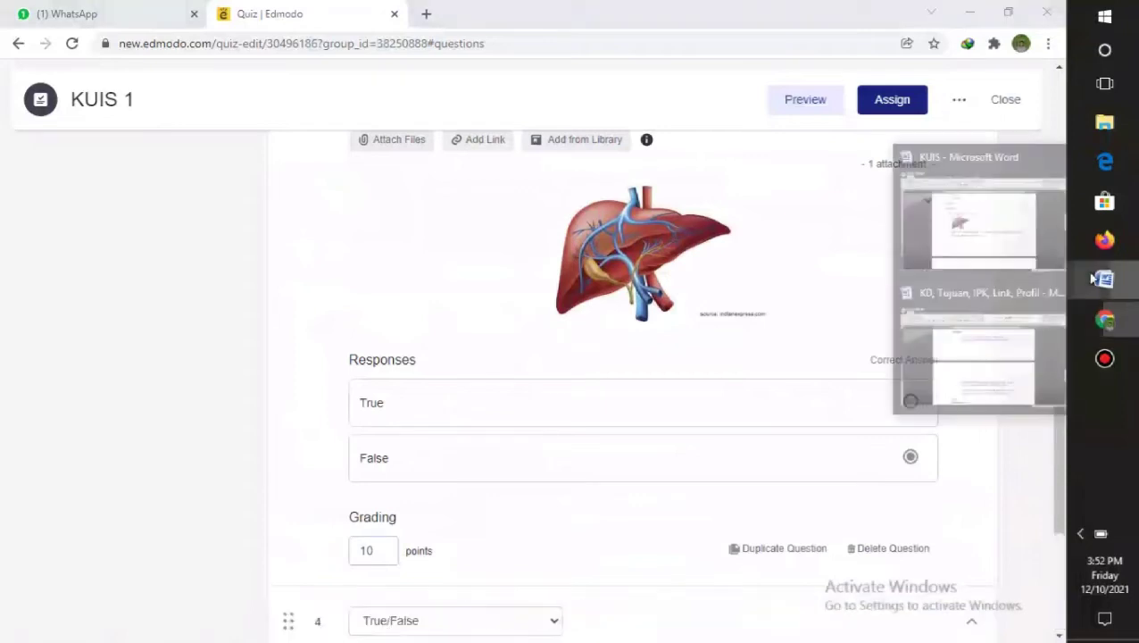
{"action": "left_click", "coordinate": [964, 348]}
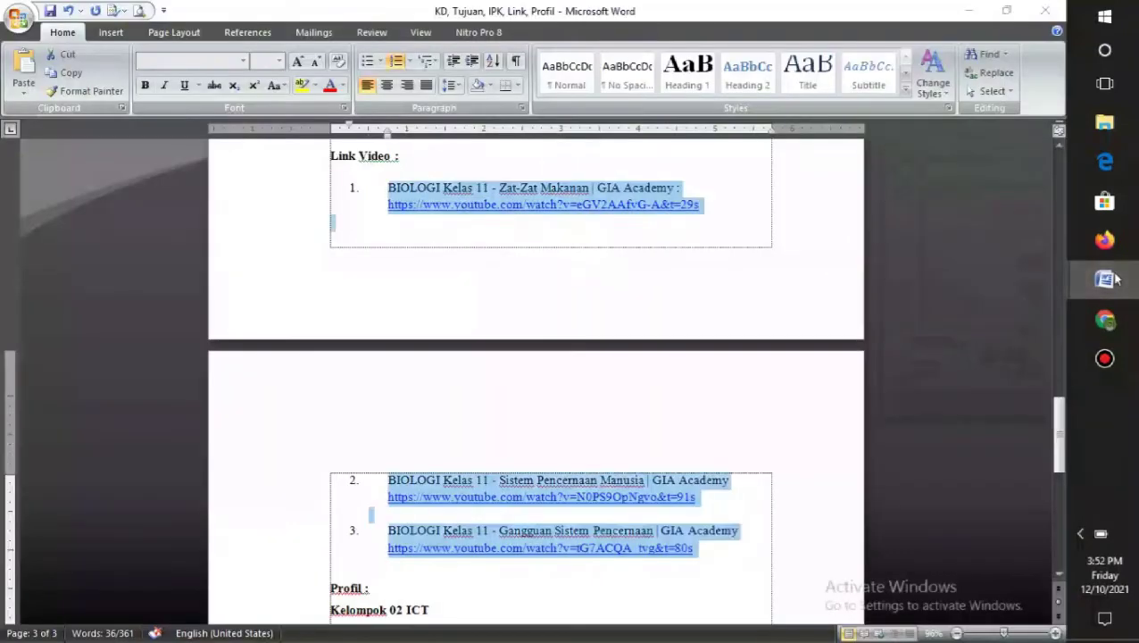
{"action": "left_click", "coordinate": [947, 194]}
{"action": "left_click_drag", "start_coordinate": [1060, 360], "coordinate": [1068, 432]}
{"action": "left_click", "coordinate": [1105, 319]}
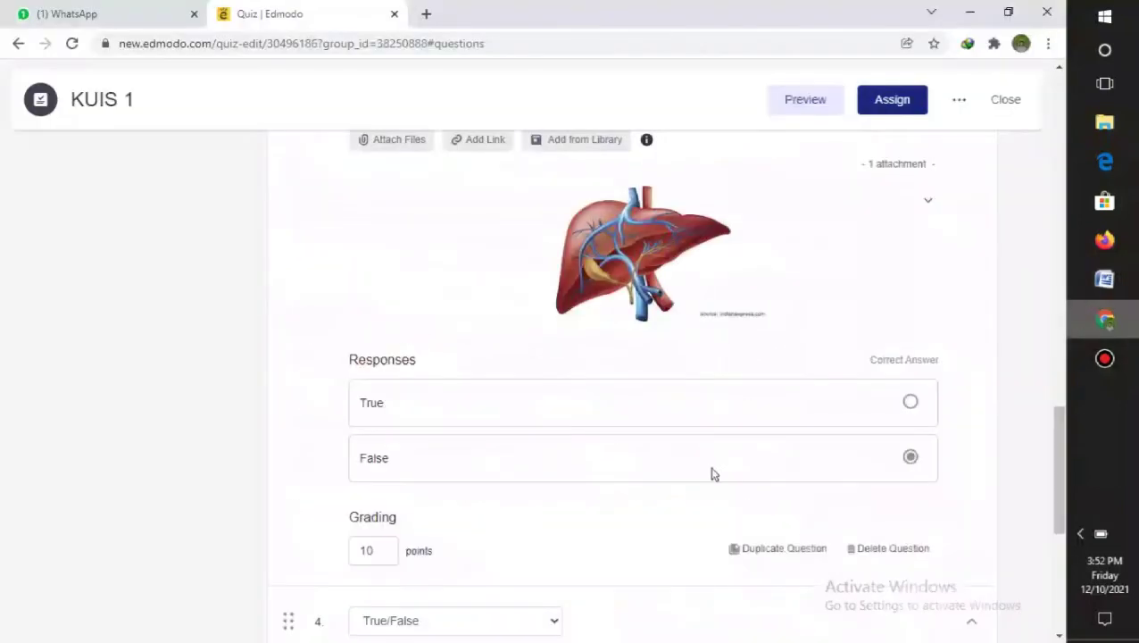
{"action": "left_click_drag", "start_coordinate": [1059, 473], "coordinate": [1059, 550]}
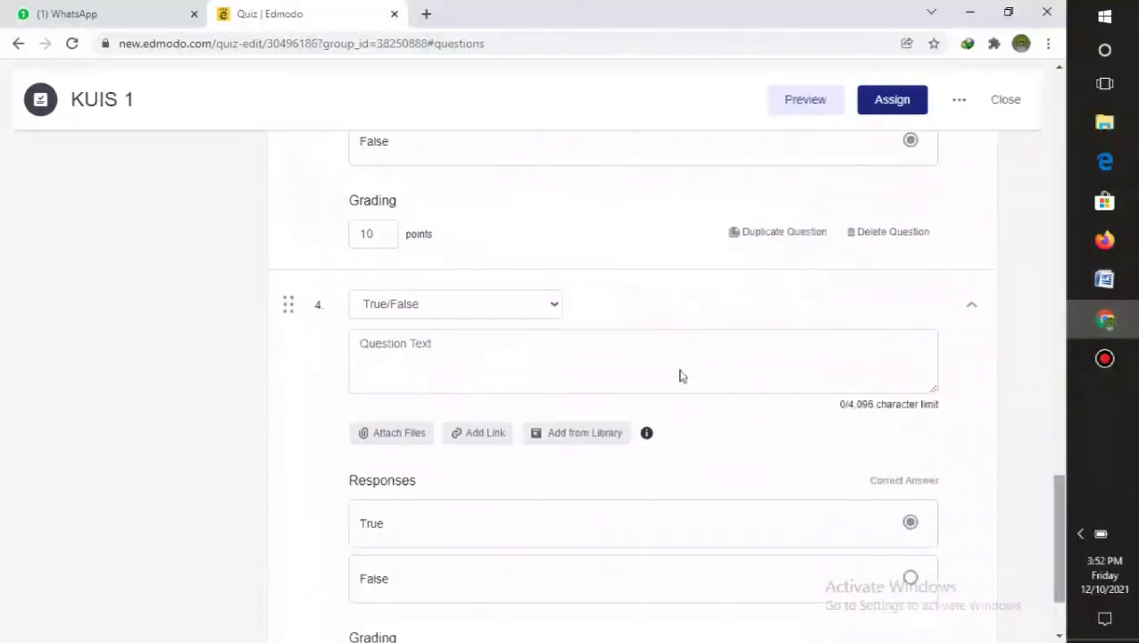
{"action": "left_click", "coordinate": [547, 308]}
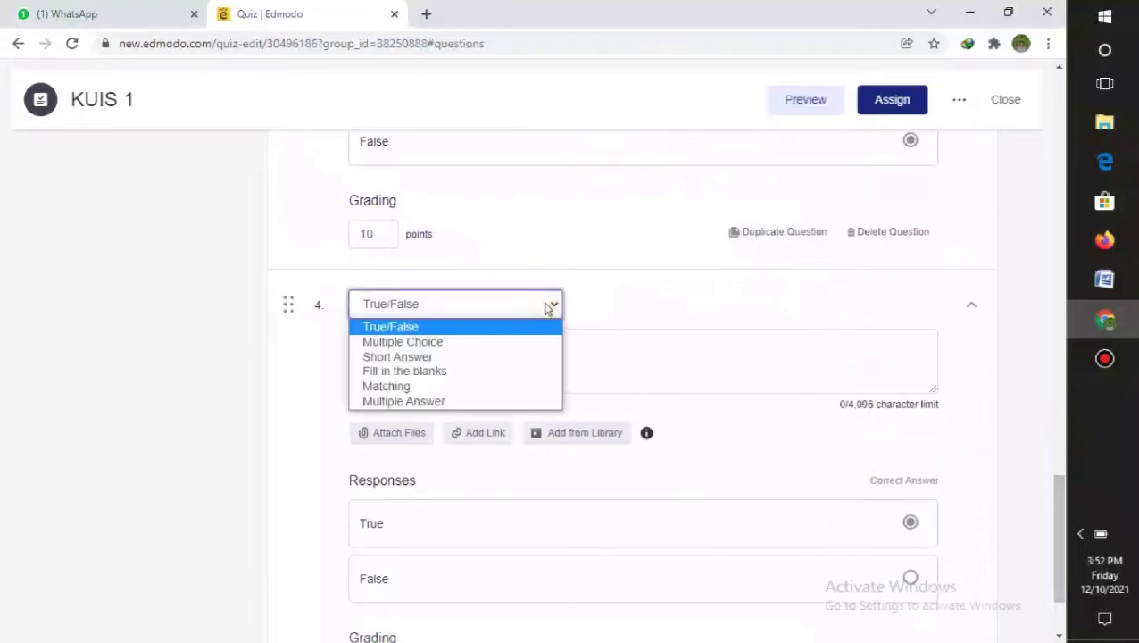
{"action": "left_click", "coordinate": [413, 358]}
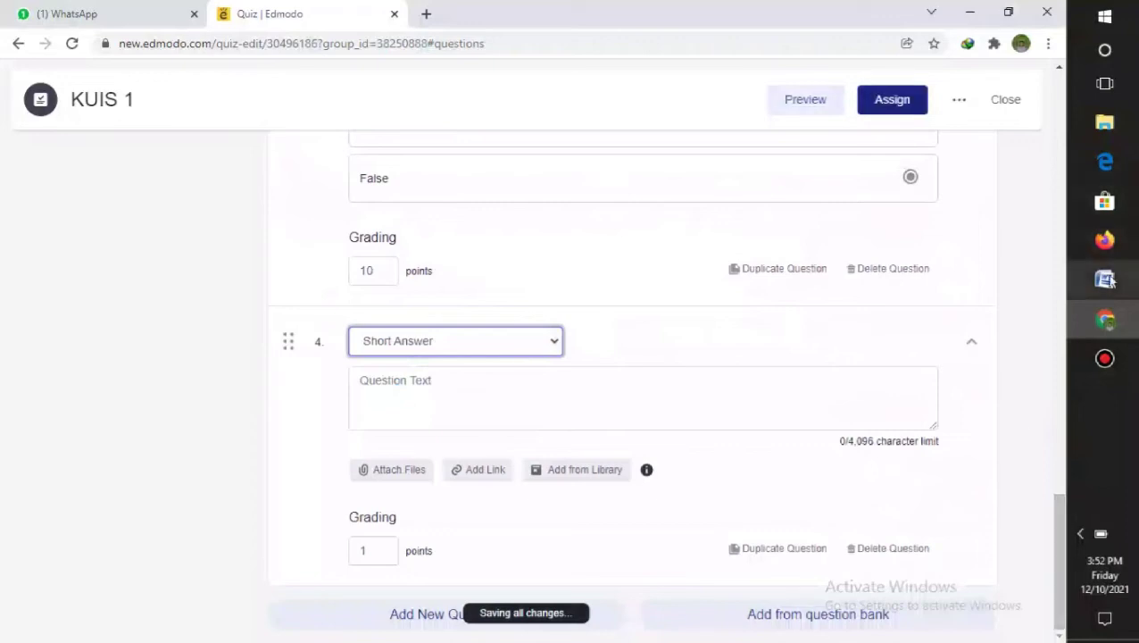
Copy "Zat makanan yang sejak dimulut telah dicernakan secara kimia adalah ......" from the KUIS document into question 4 and grade it 10 points.
{"action": "mouse_move", "coordinate": [1107, 279]}
{"action": "left_click", "coordinate": [997, 252]}
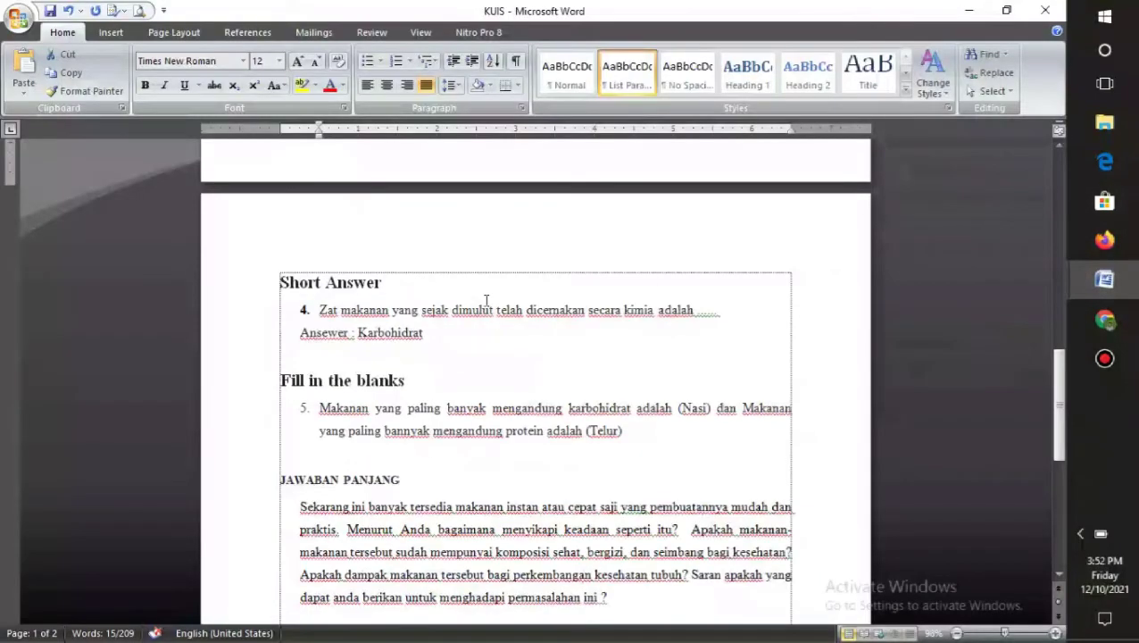
{"action": "left_click_drag", "start_coordinate": [320, 310], "coordinate": [717, 317]}
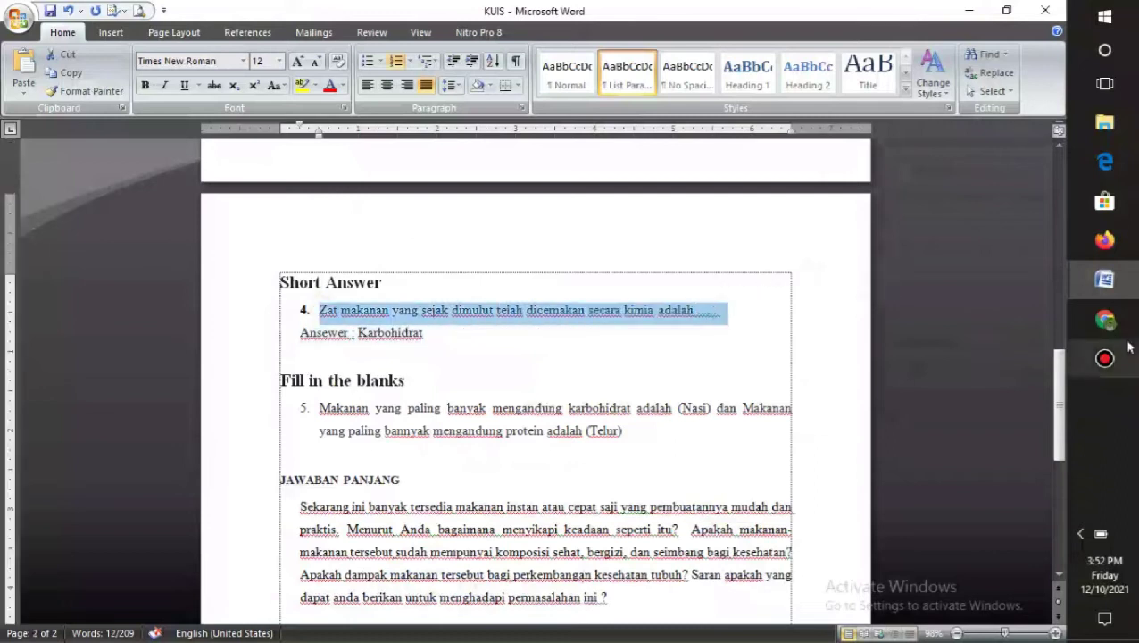
{"action": "left_click", "coordinate": [1106, 323]}
{"action": "left_click", "coordinate": [588, 375]}
{"action": "type", "text": "Zat makanan yang sejak dimulut telah dicemakan secara kimia adalah ......"}
{"action": "left_click", "coordinate": [385, 544]}
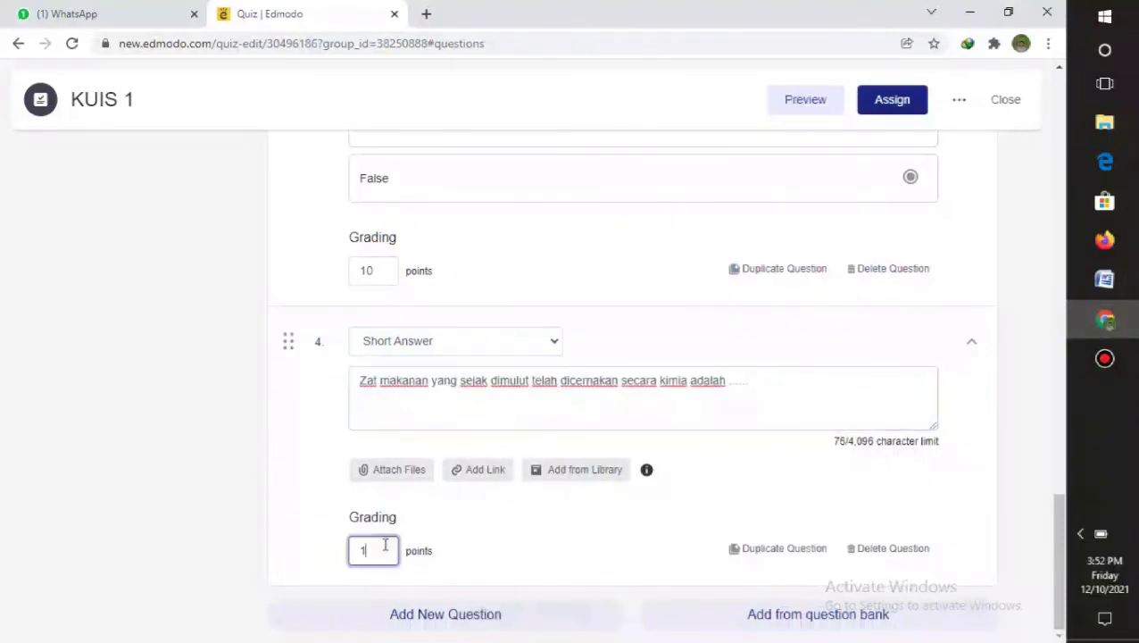
{"action": "left_click", "coordinate": [570, 571]}
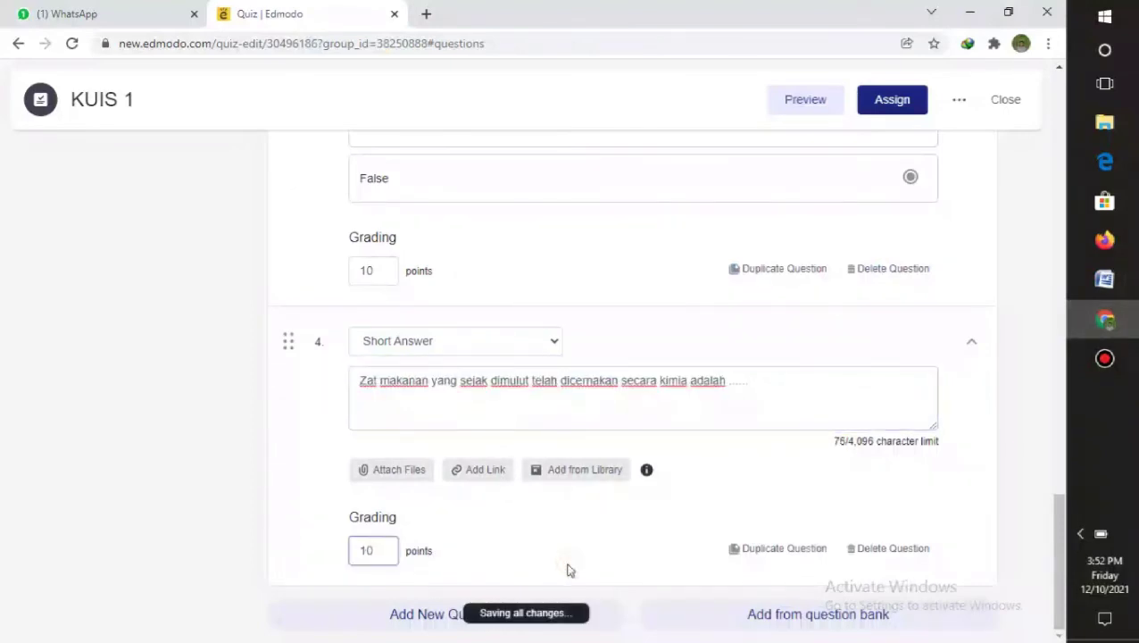
Add question 5 to the quiz and set its type to Fill in the blanks.
{"action": "left_click", "coordinate": [396, 616]}
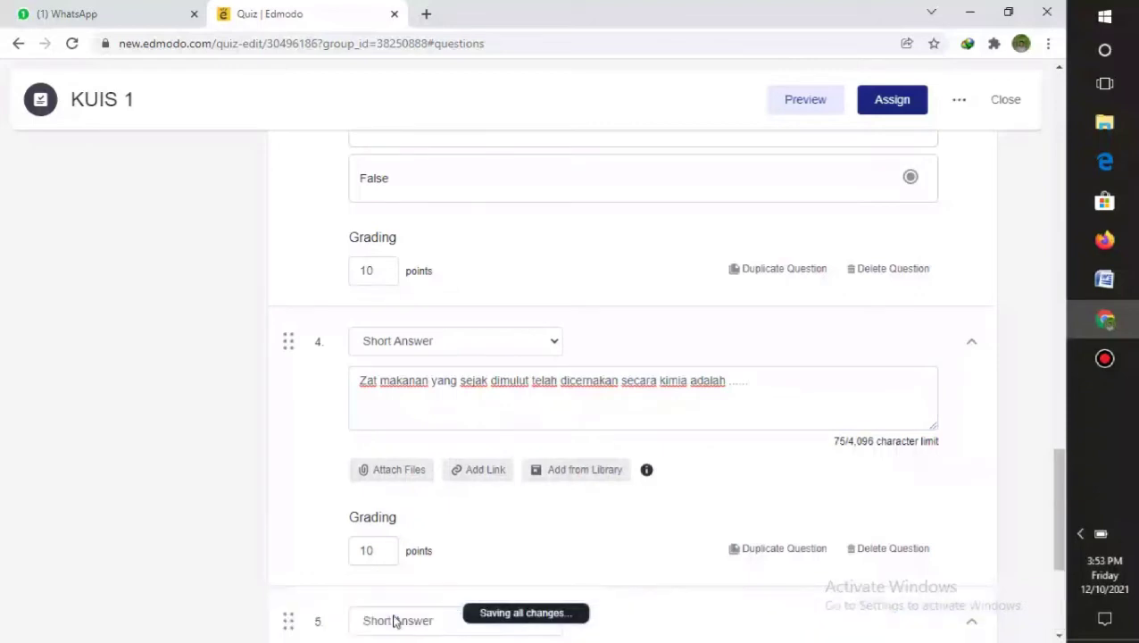
{"action": "left_click_drag", "start_coordinate": [1061, 473], "coordinate": [1060, 542]}
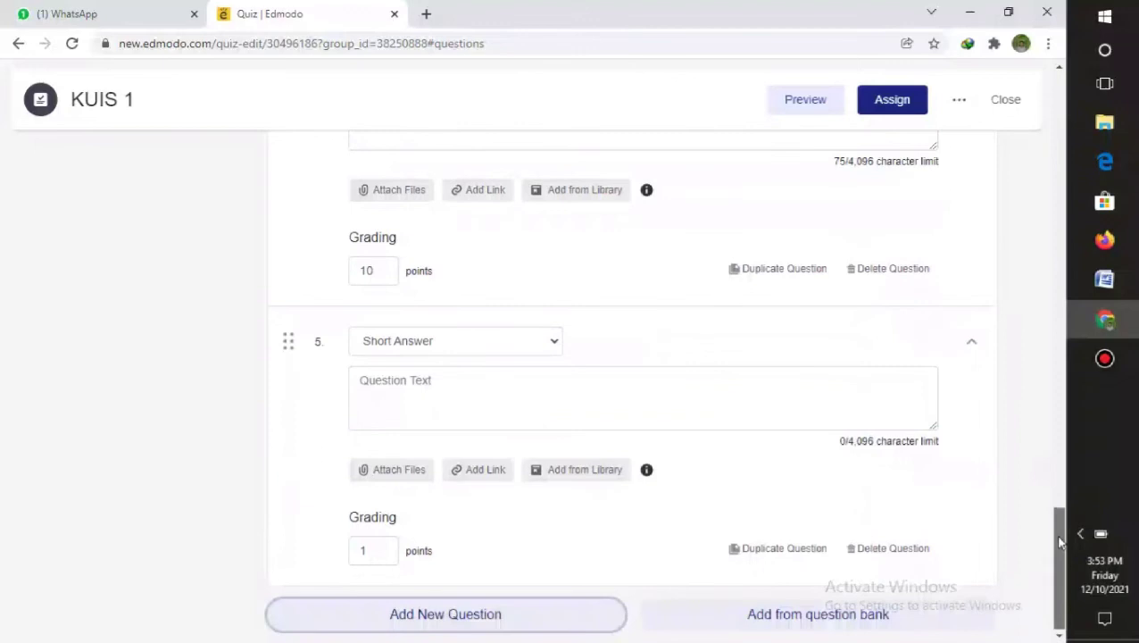
{"action": "left_click", "coordinate": [1105, 279]}
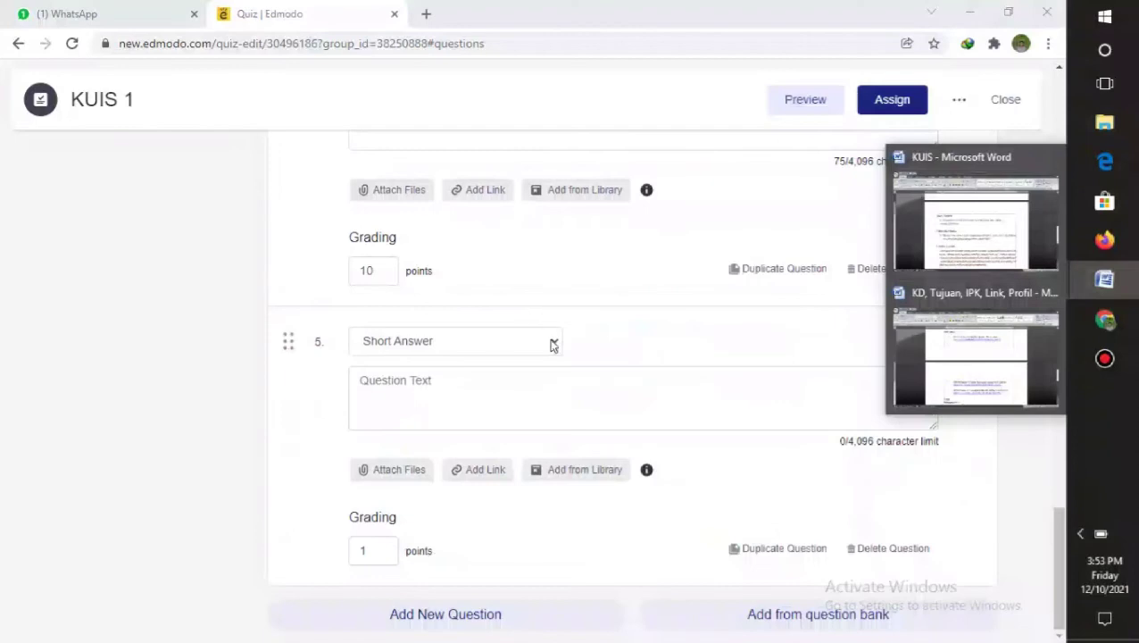
{"action": "left_click", "coordinate": [552, 345]}
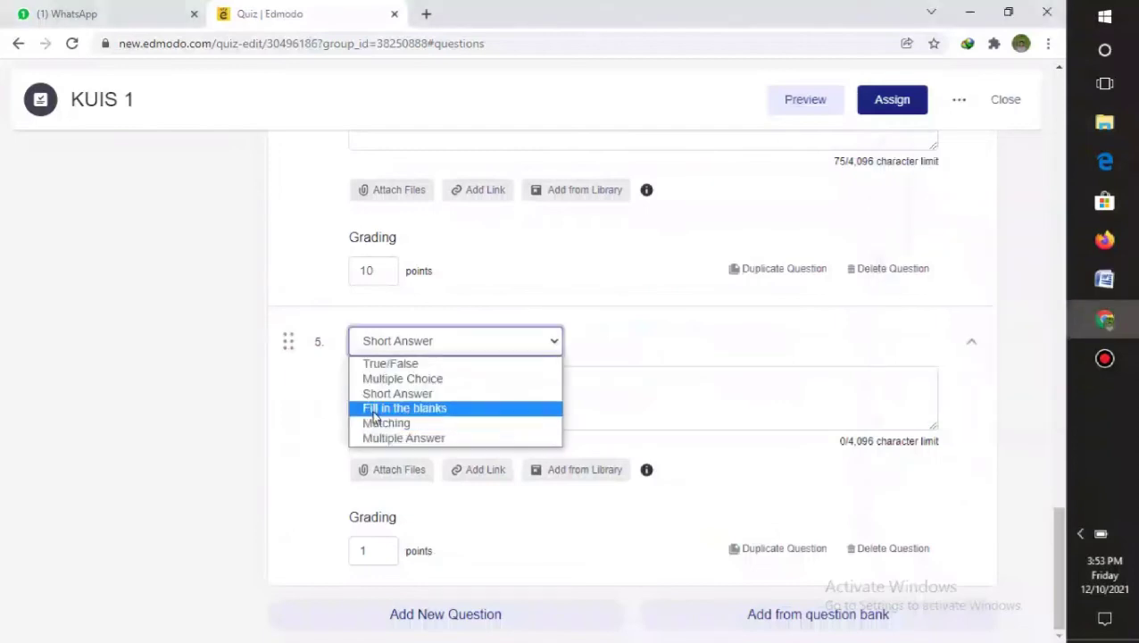
{"action": "left_click", "coordinate": [403, 409]}
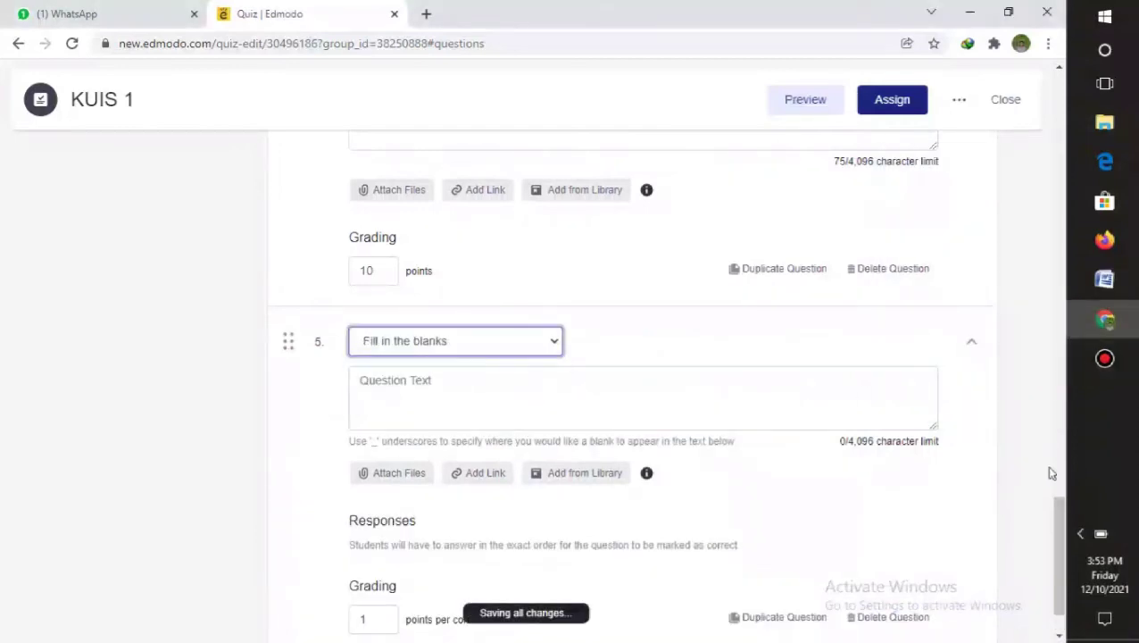
Enter "Makanan yang paling banyak mengandung karbohidrat adalah" from the KUIS document as question 5's text, without the leading number.
{"action": "scroll", "coordinate": [1052, 499], "scroll_direction": "down", "scroll_amount": 2}
{"action": "left_click", "coordinate": [537, 334]}
{"action": "left_click", "coordinate": [1104, 279]}
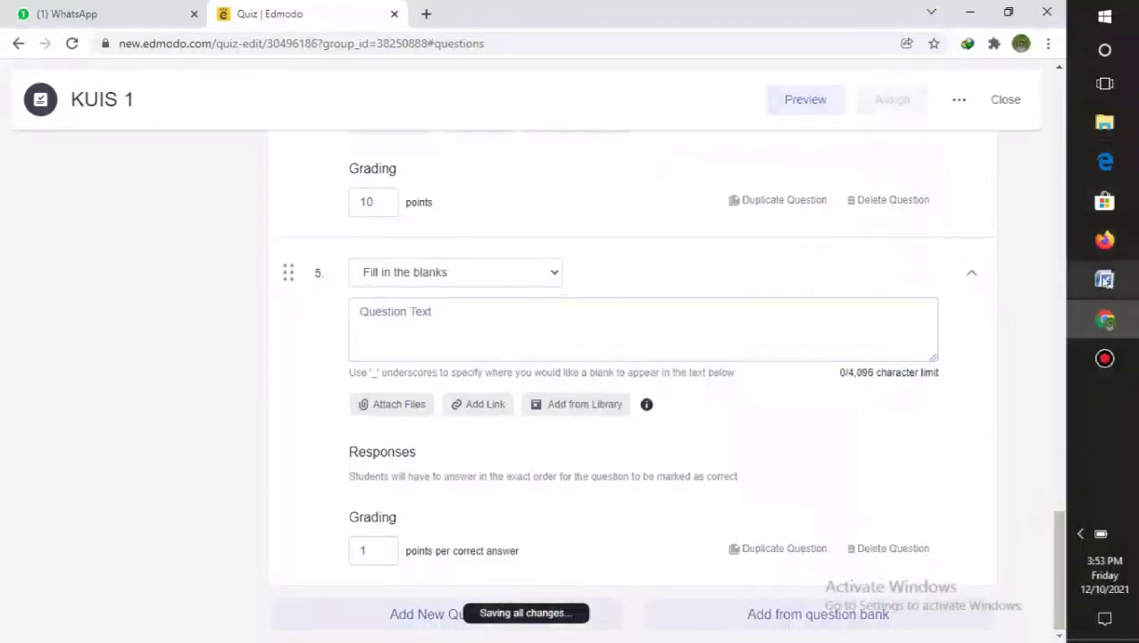
{"action": "left_click", "coordinate": [578, 349]}
{"action": "type", "text": "5.\tMakanan yang paling banyak mengandung karbohidrat adalah"}
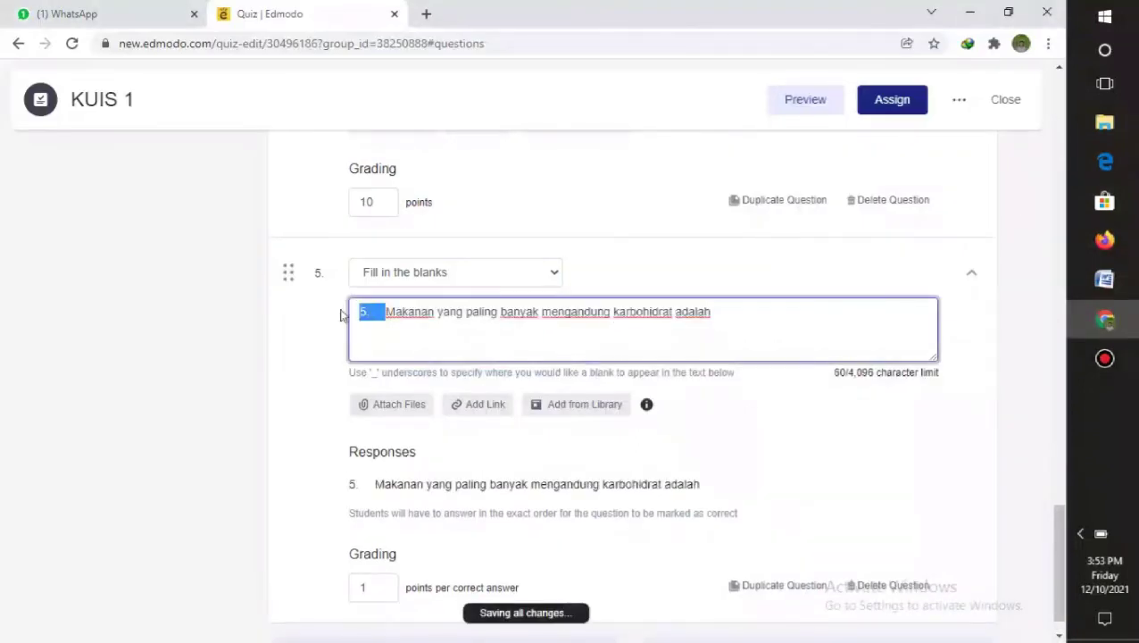
{"action": "key", "text": "BackSpace"}
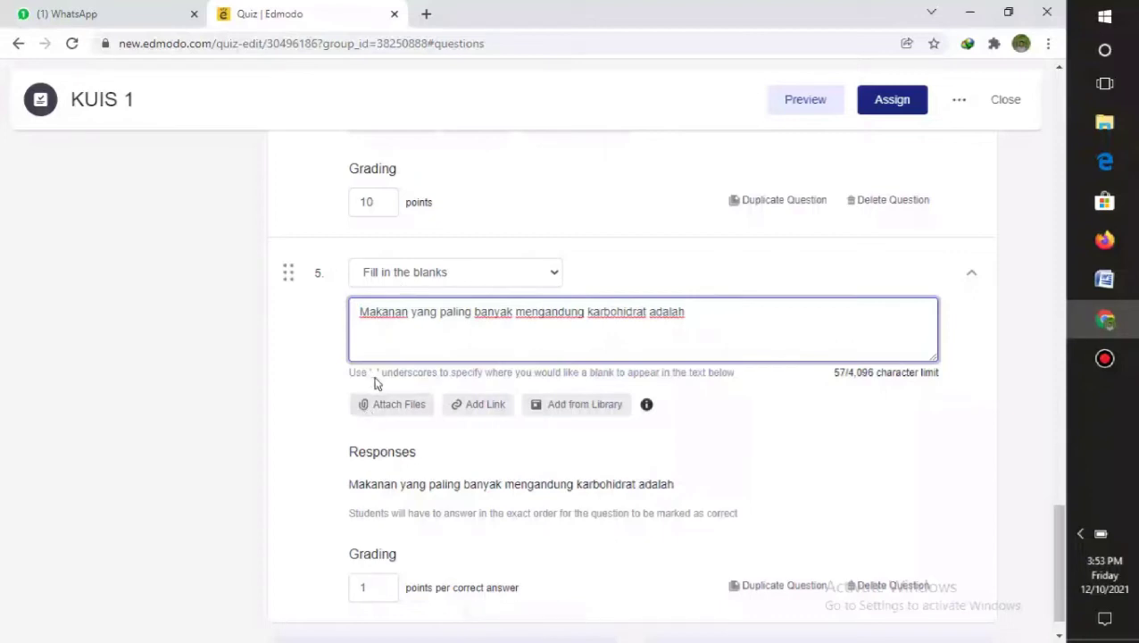
Add a blank to question 5 and append "dan Makanan yang paling bannyak mengandung protein adalah" from the KUIS document, ending with a second blank.
{"action": "type", "text": "_"}
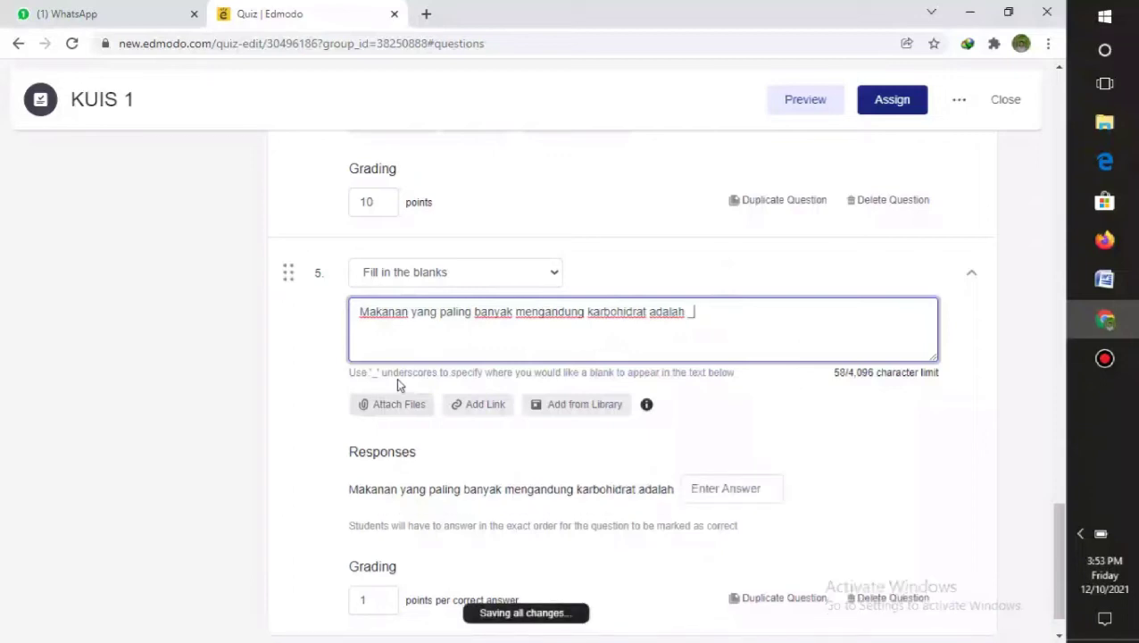
{"action": "mouse_move", "coordinate": [646, 404]}
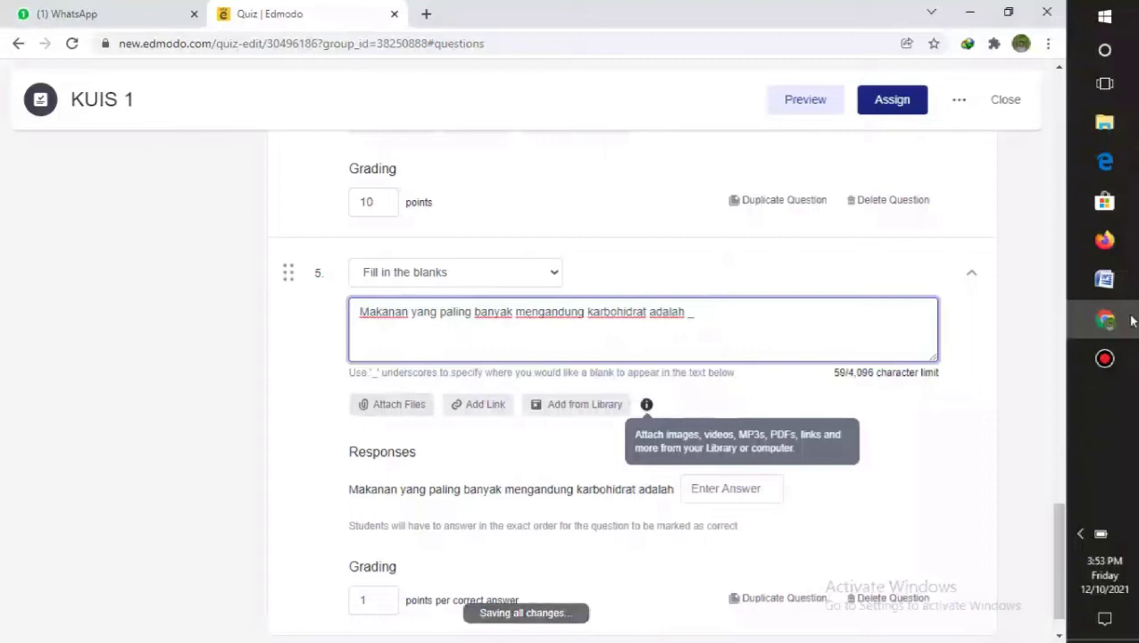
{"action": "mouse_move", "coordinate": [1104, 280]}
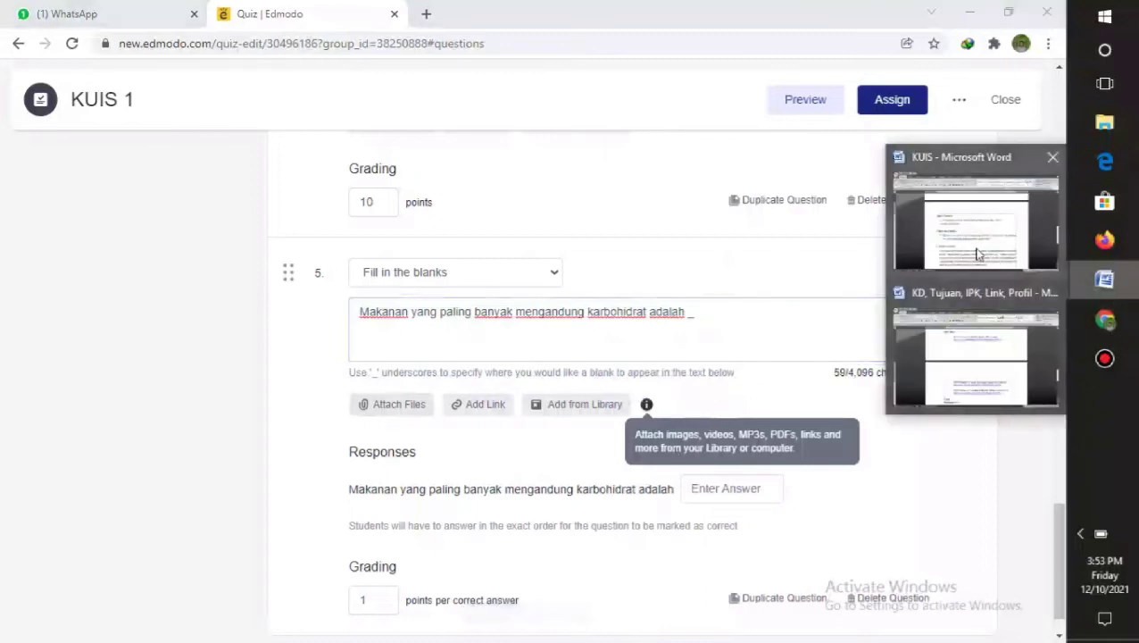
{"action": "left_click", "coordinate": [974, 245]}
{"action": "left_click", "coordinate": [538, 442]}
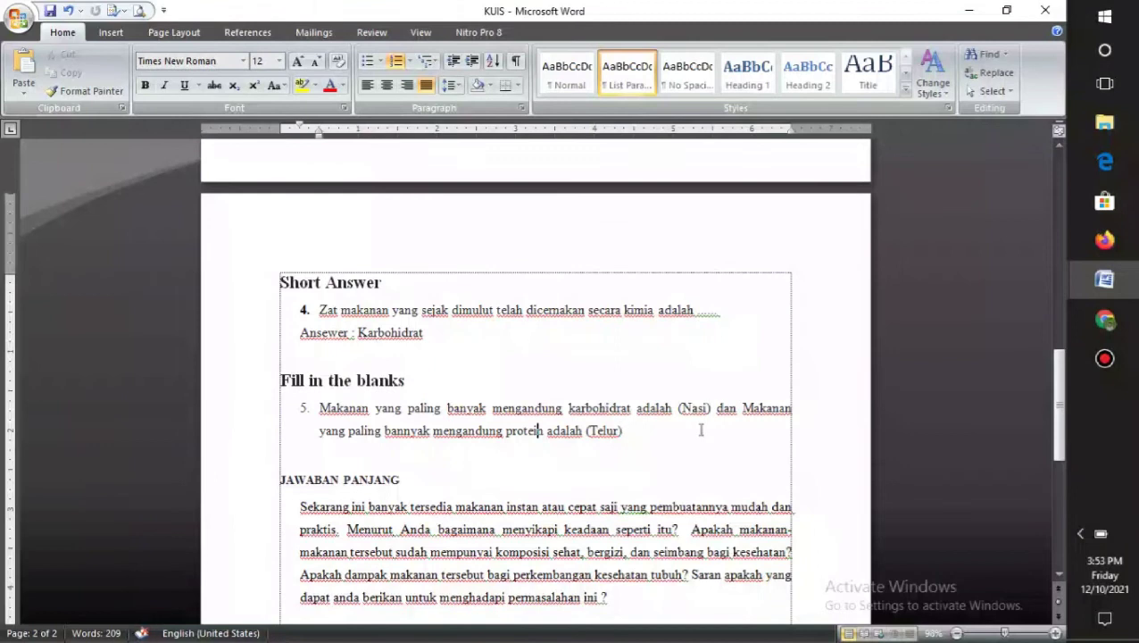
{"action": "left_click_drag", "start_coordinate": [716, 408], "coordinate": [580, 432]}
{"action": "key", "text": "ctrl+c"}
{"action": "left_click", "coordinate": [1104, 319]}
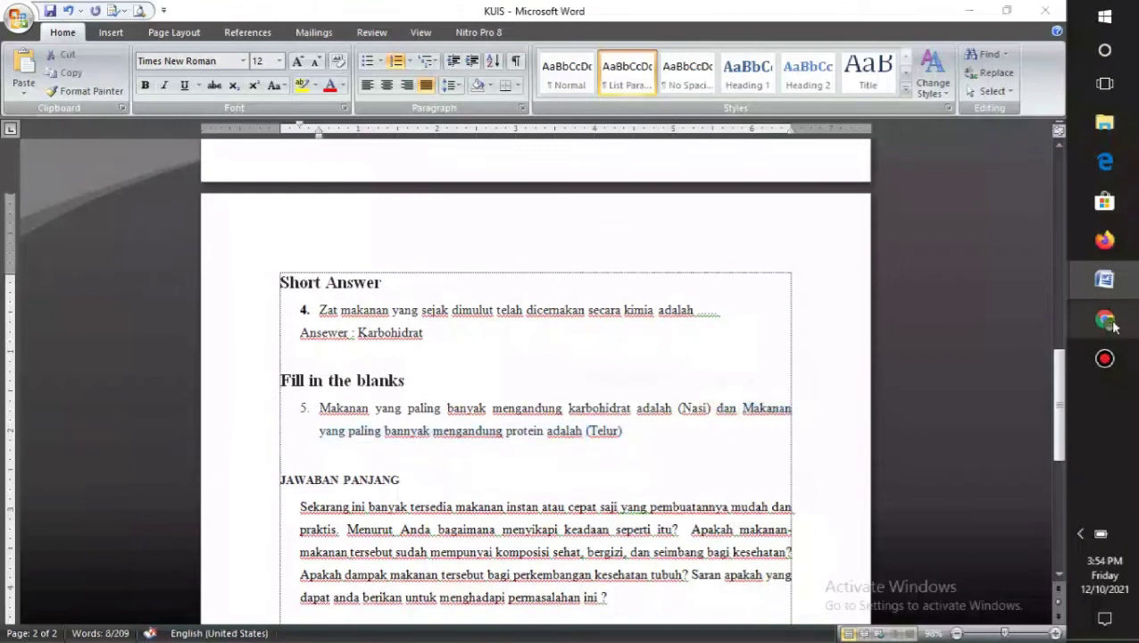
{"action": "key", "text": "ctrl+v"}
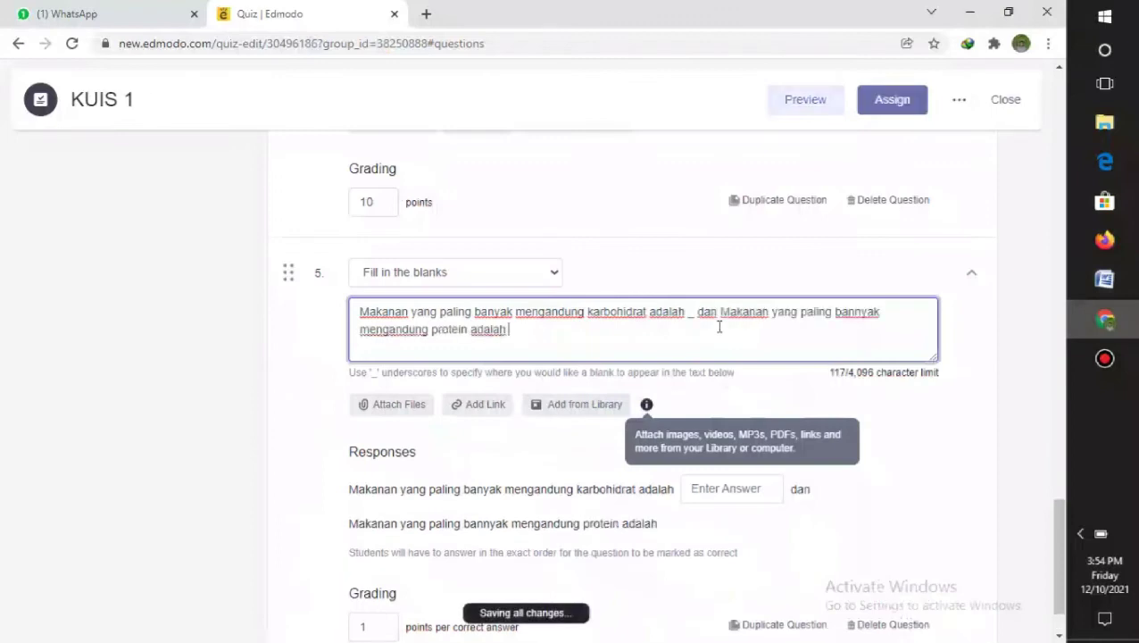
{"action": "type", "text": "_"}
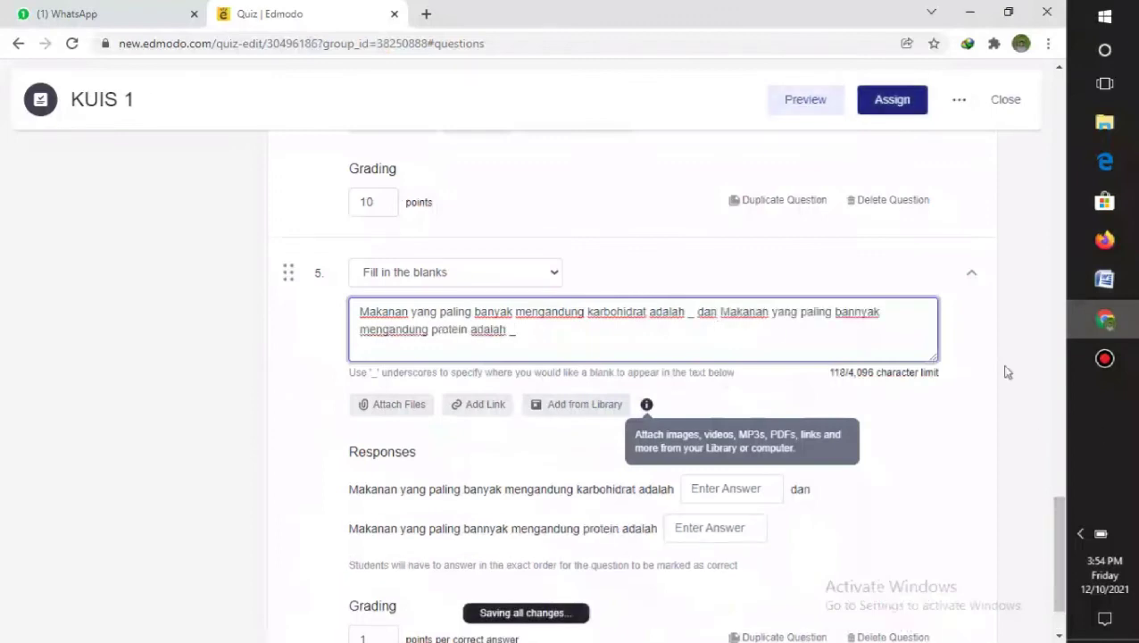
Set question 5's grading to 10 points per correct answer.
{"action": "left_click", "coordinate": [890, 468]}
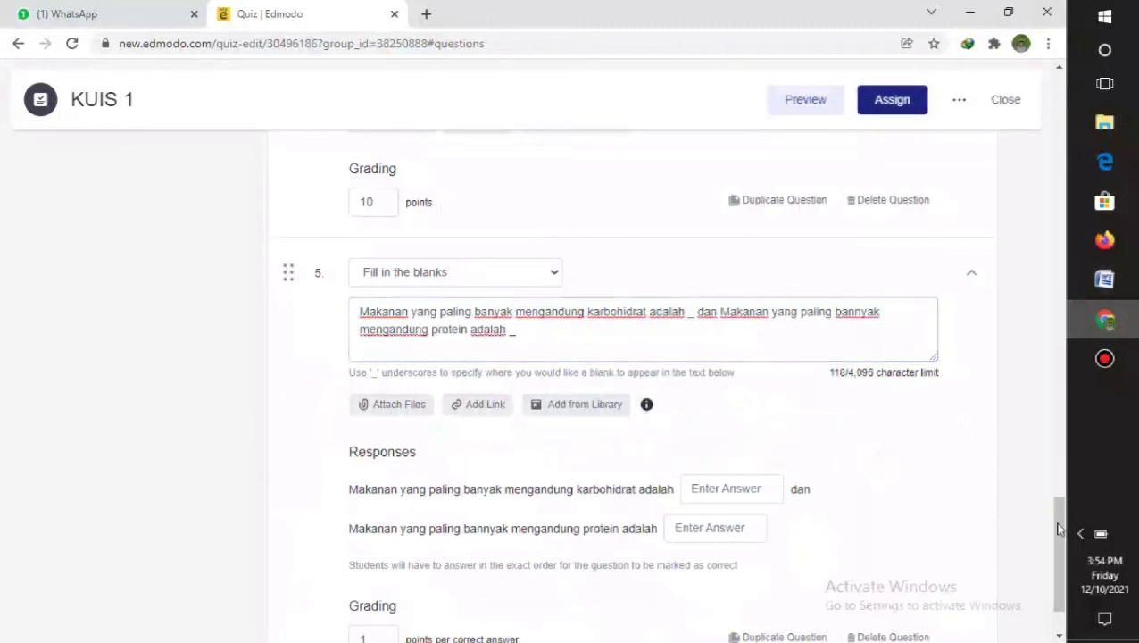
{"action": "scroll", "coordinate": [604, 416], "scroll_direction": "down", "scroll_amount": 1}
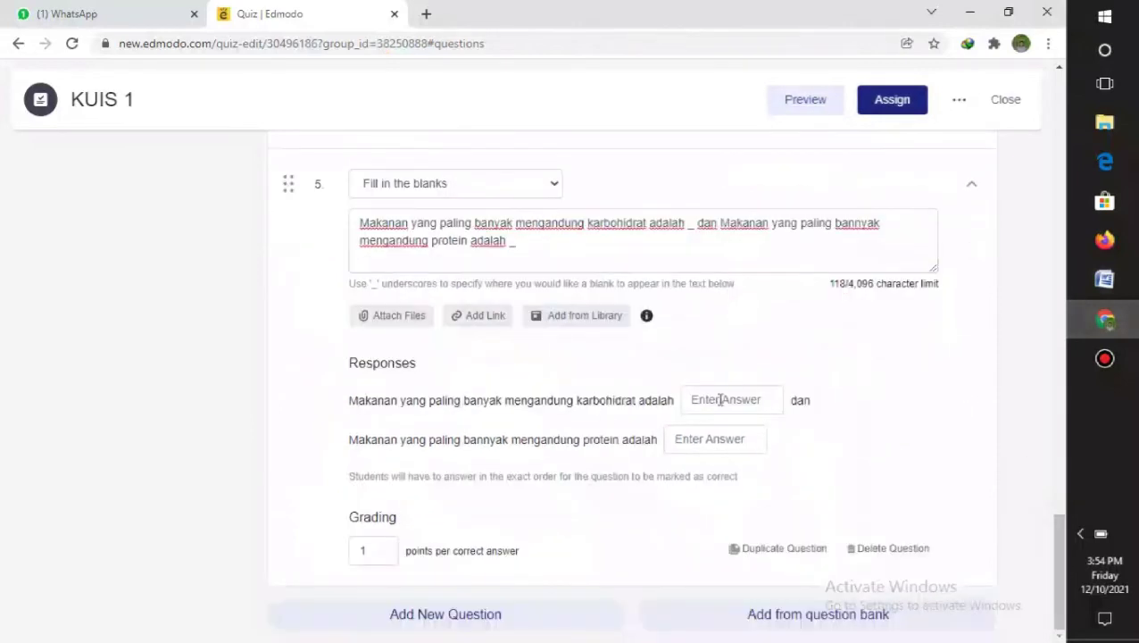
{"action": "left_click", "coordinate": [721, 400]}
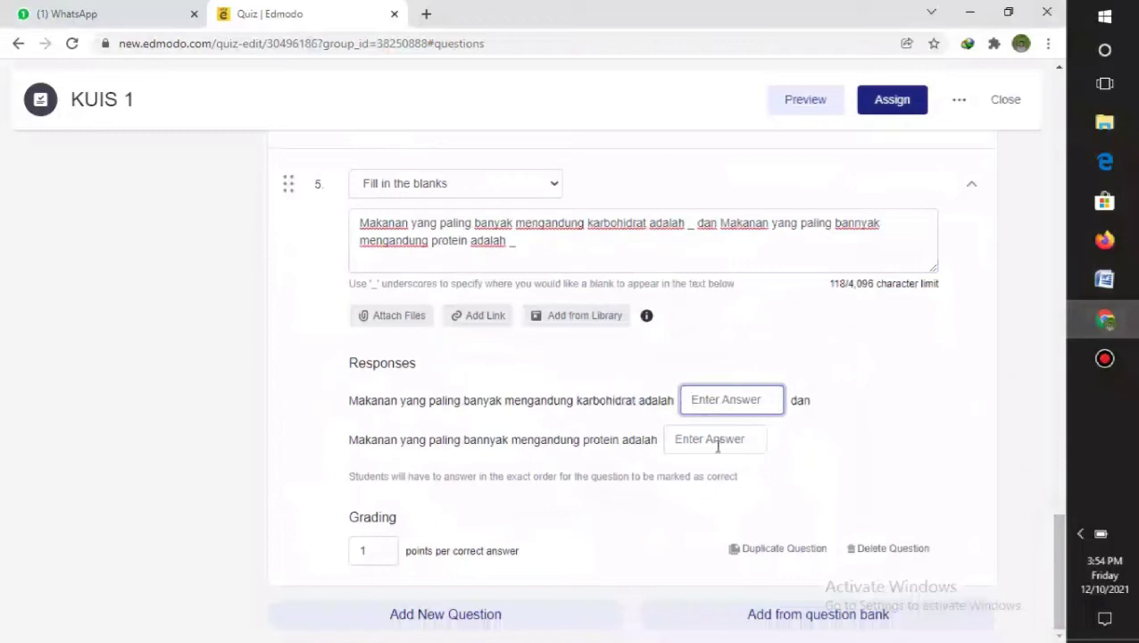
{"action": "left_click", "coordinate": [718, 444]}
{"action": "left_click", "coordinate": [801, 449]}
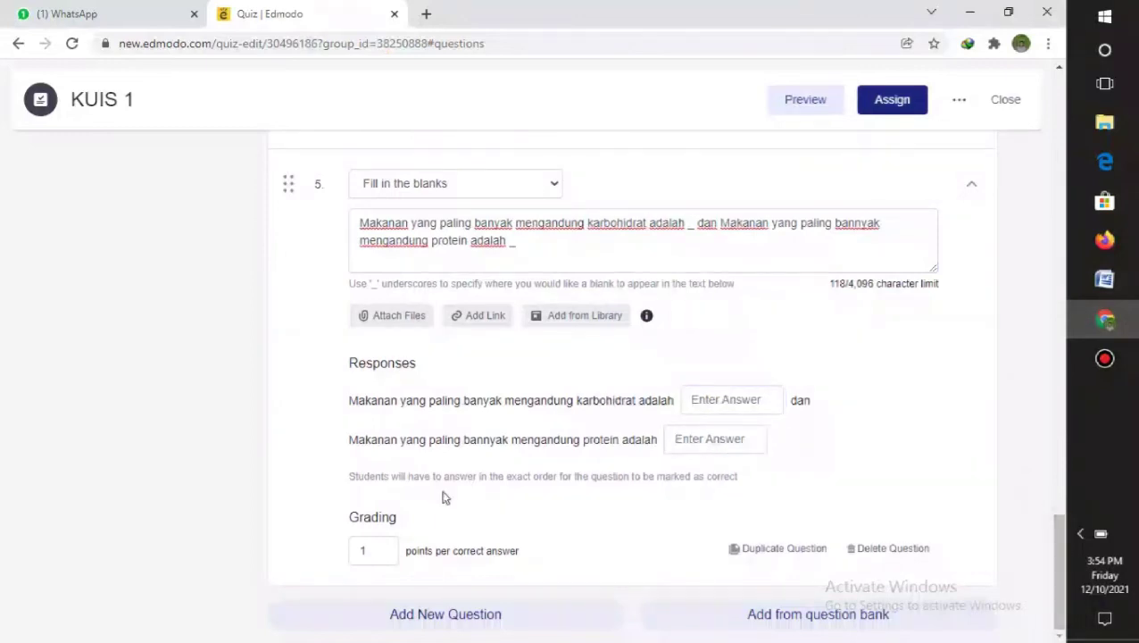
{"action": "left_click", "coordinate": [375, 547]}
{"action": "type", "text": "0"}
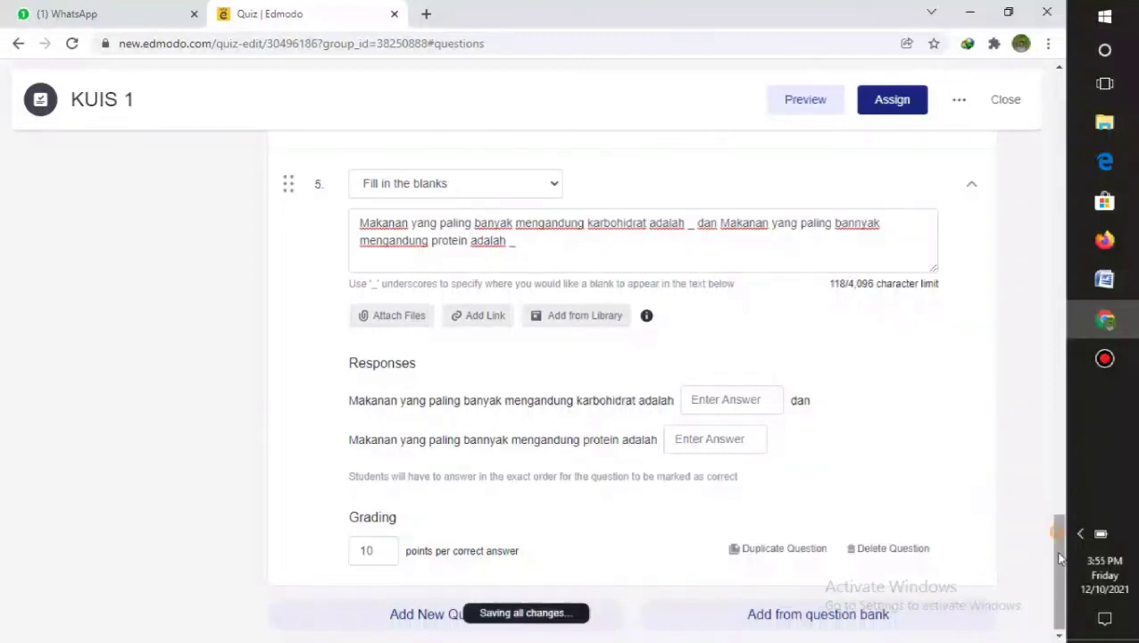
Set the grading of question 1, about the order of the human digestive system, to 20 points.
{"action": "scroll", "coordinate": [1058, 354], "scroll_direction": "up", "scroll_amount": 3}
{"action": "scroll", "coordinate": [1058, 355], "scroll_direction": "up", "scroll_amount": 20}
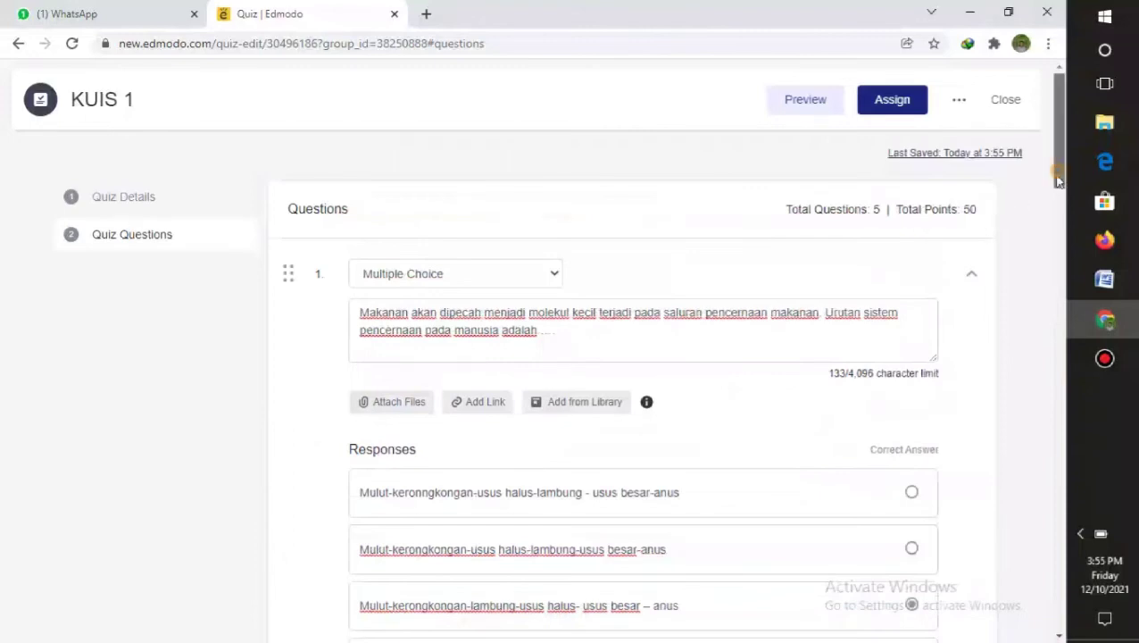
{"action": "scroll", "coordinate": [1059, 181], "scroll_direction": "down", "scroll_amount": 1}
{"action": "left_click_drag", "start_coordinate": [1058, 181], "coordinate": [1058, 262]}
{"action": "left_click", "coordinate": [372, 431]}
{"action": "key", "text": "BackSpace"}
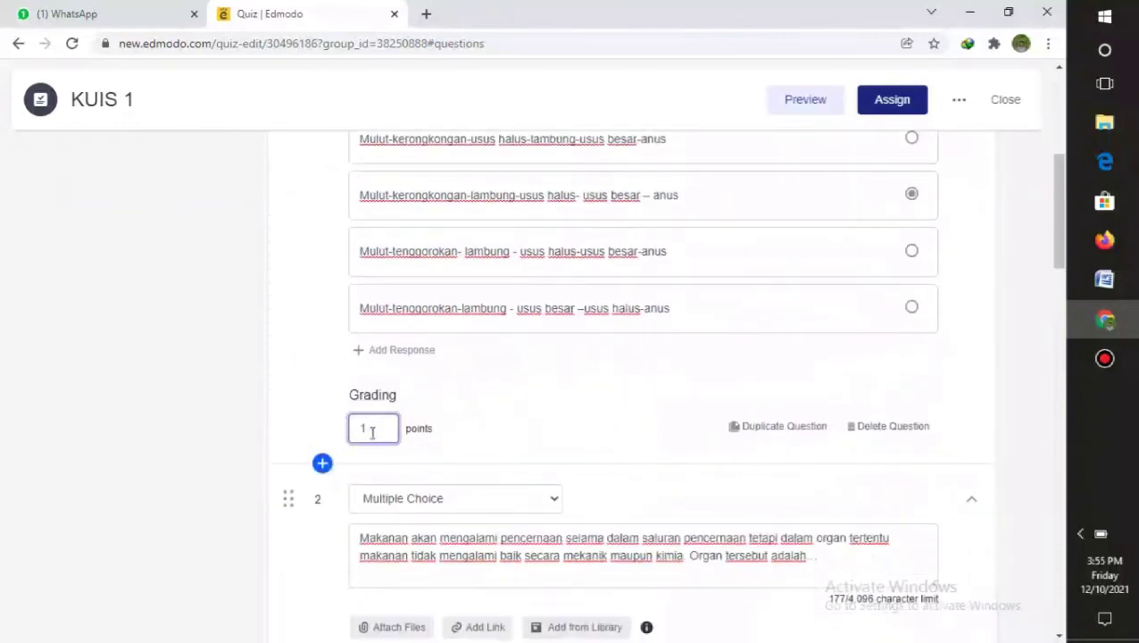
{"action": "key", "text": "BackSpace"}
{"action": "type", "text": "20"}
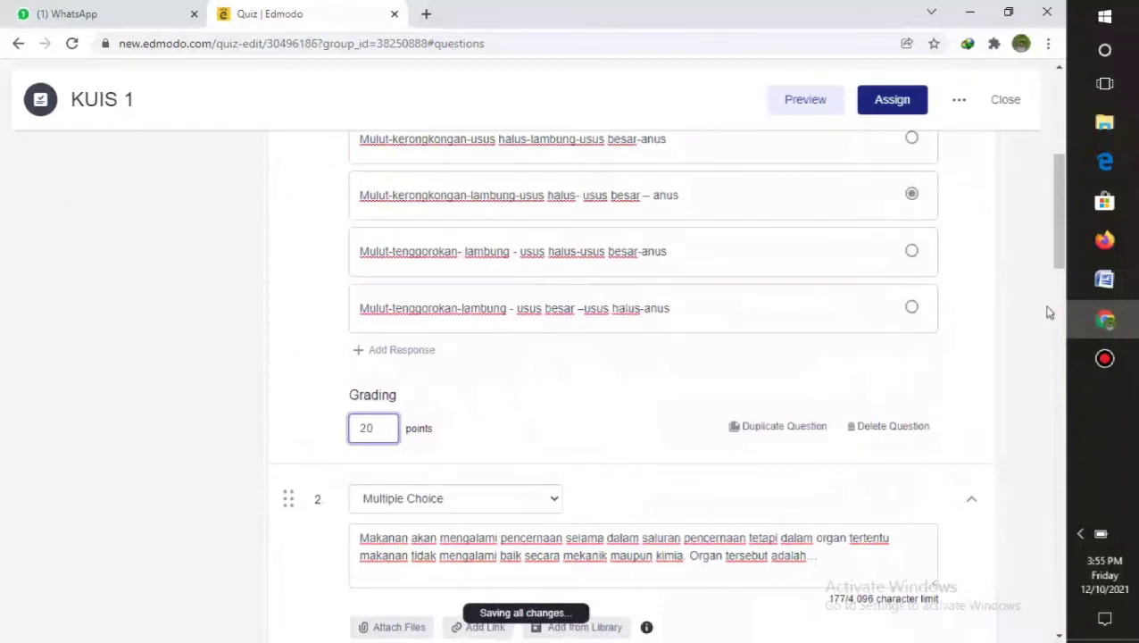
Set the grading of multiple-choice question 2 and true/false question 3 to 20 points each.
{"action": "left_click_drag", "start_coordinate": [1059, 259], "coordinate": [1059, 373]}
{"action": "left_click", "coordinate": [369, 496]}
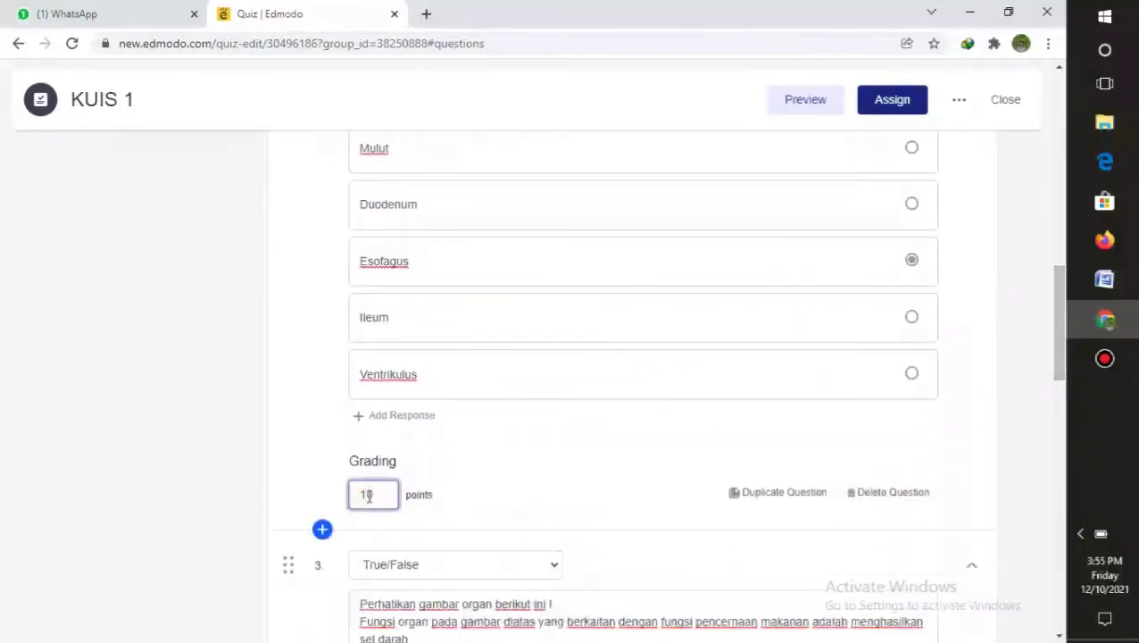
{"action": "scroll", "coordinate": [1045, 371], "scroll_direction": "down", "scroll_amount": 7}
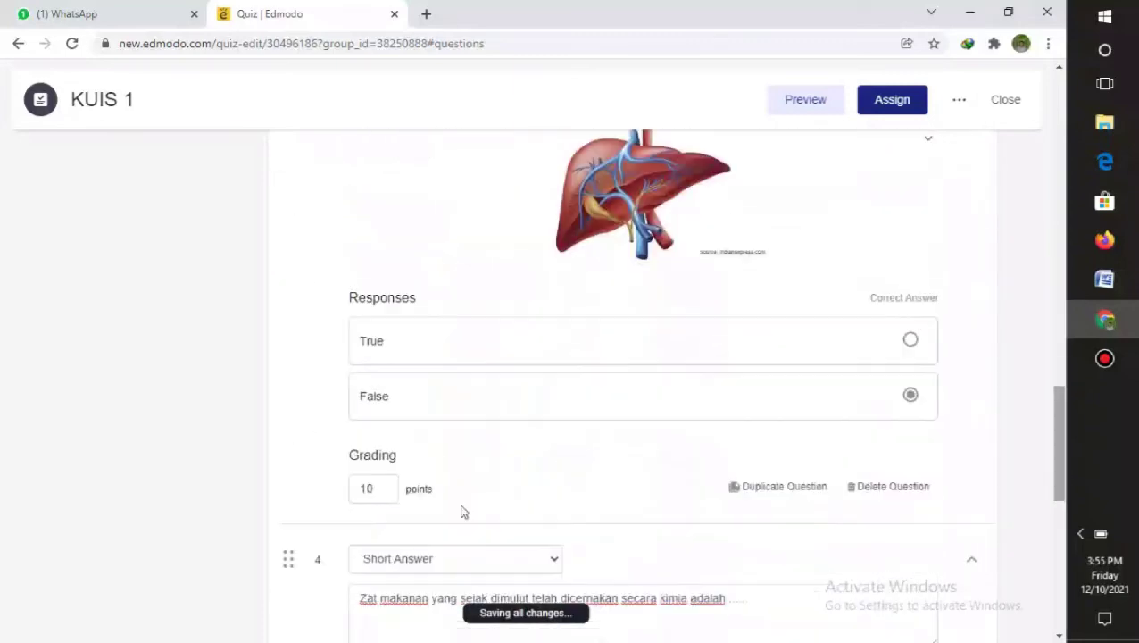
{"action": "left_click", "coordinate": [367, 489]}
{"action": "scroll", "coordinate": [714, 467], "scroll_direction": "down", "scroll_amount": 3}
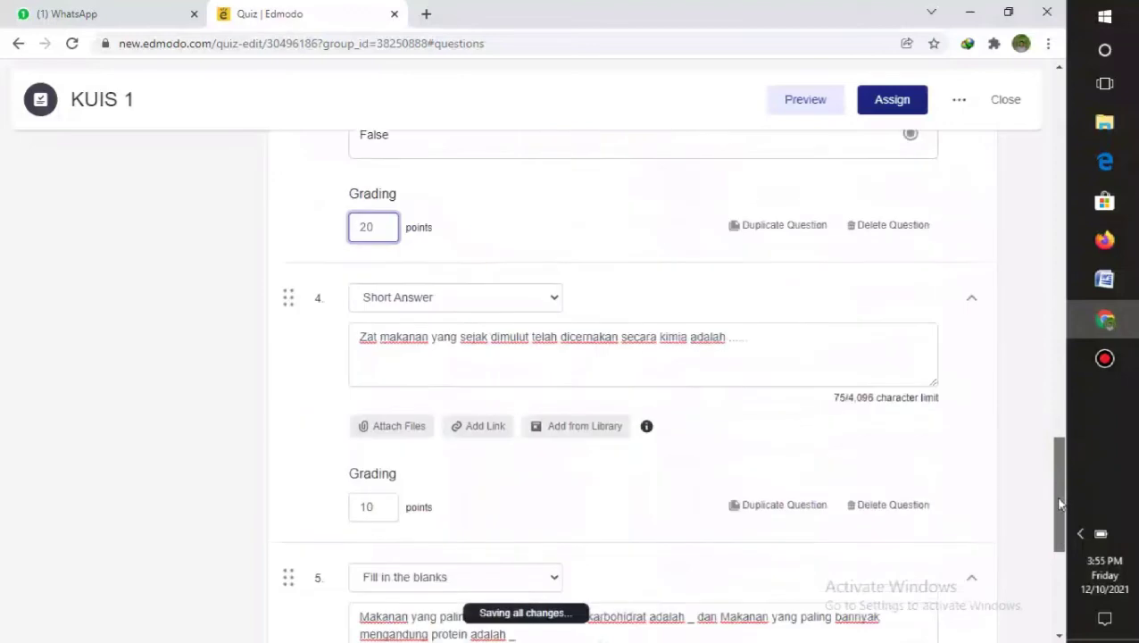
Set question 4's grading to 20 points and question 5's to 20 points per correct answer, and check the quiz's total points.
{"action": "left_click", "coordinate": [373, 472]}
{"action": "key", "text": "BackSpace"}
{"action": "type", "text": "2"}
{"action": "left_click_drag", "start_coordinate": [1057, 518], "coordinate": [1045, 591]}
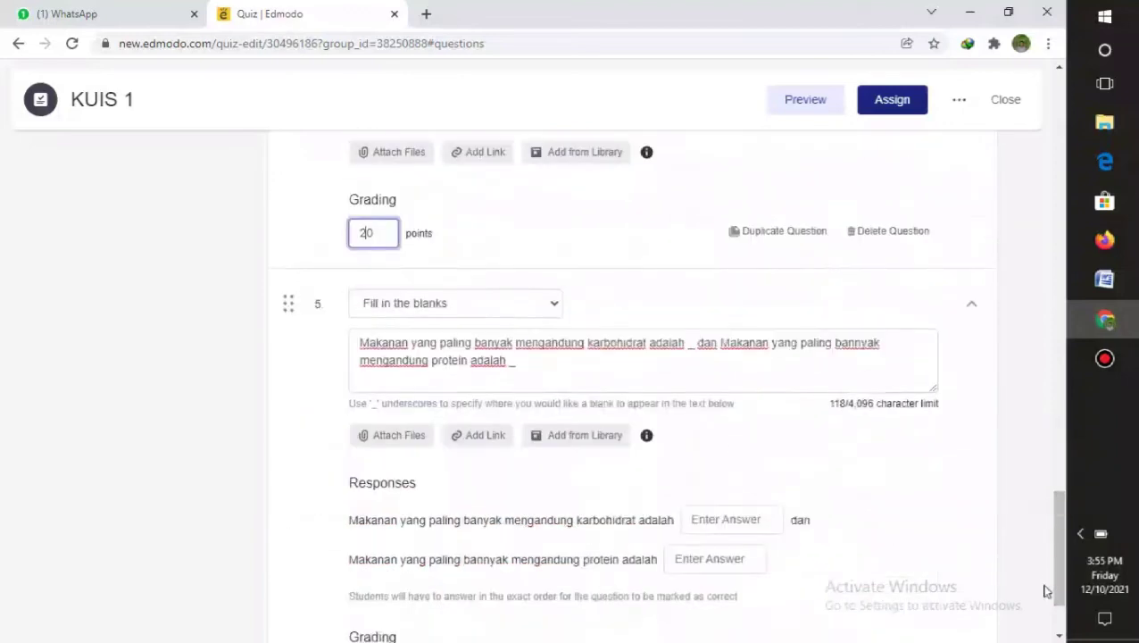
{"action": "left_click", "coordinate": [365, 553]}
{"action": "key", "text": "BackSpace"}
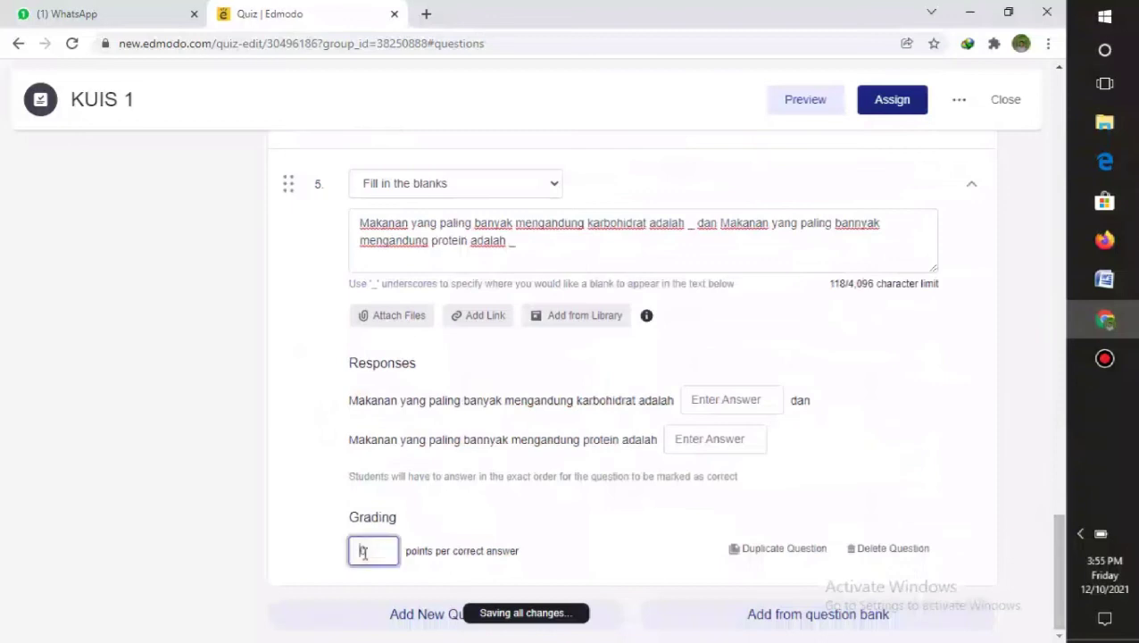
{"action": "type", "text": "20"}
{"action": "left_click_drag", "start_coordinate": [1057, 553], "coordinate": [1059, 84]}
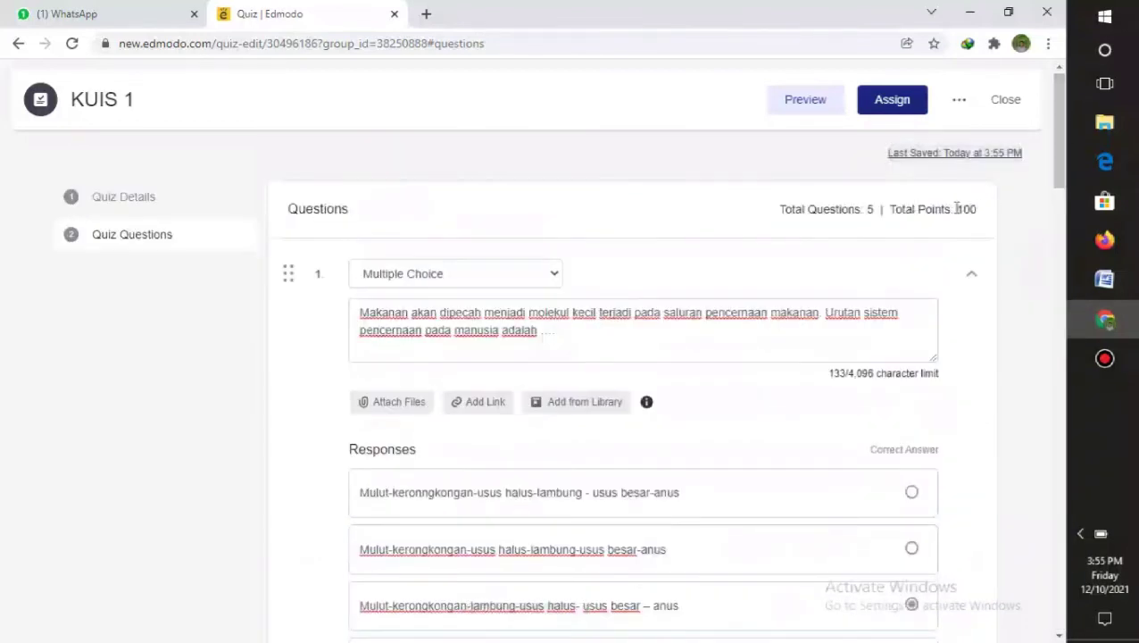
Enter "nasi" and "telur" as question 5's two answers and correct "bannyak" to "banyak" in its text.
{"action": "left_click_drag", "start_coordinate": [1059, 175], "coordinate": [1065, 612]}
{"action": "left_click", "coordinate": [729, 437]}
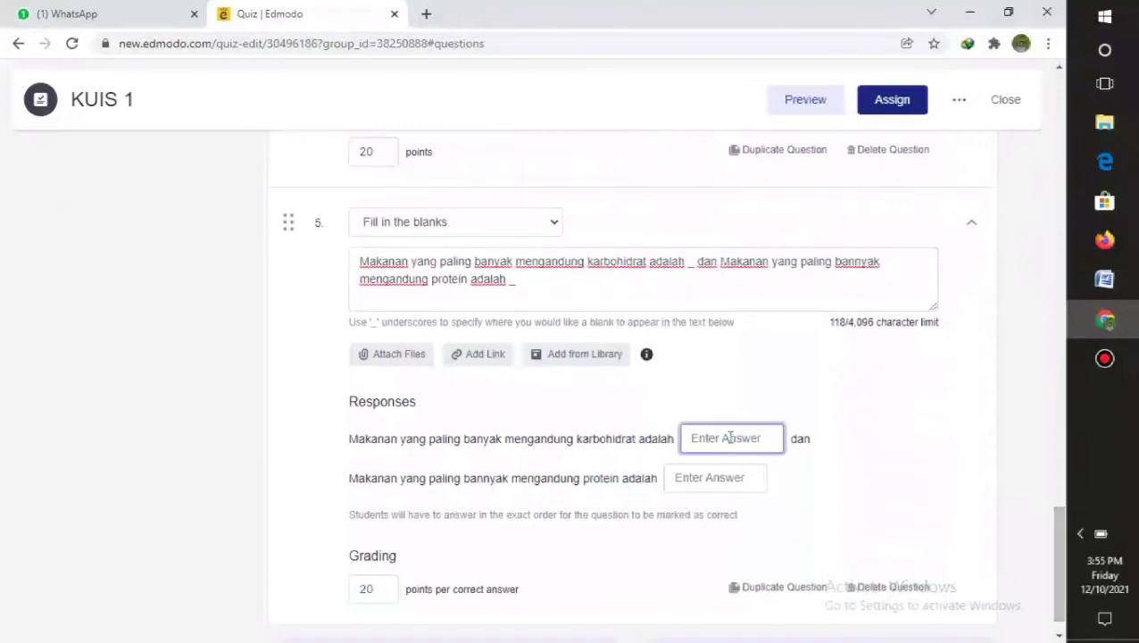
{"action": "type", "text": "nasi"}
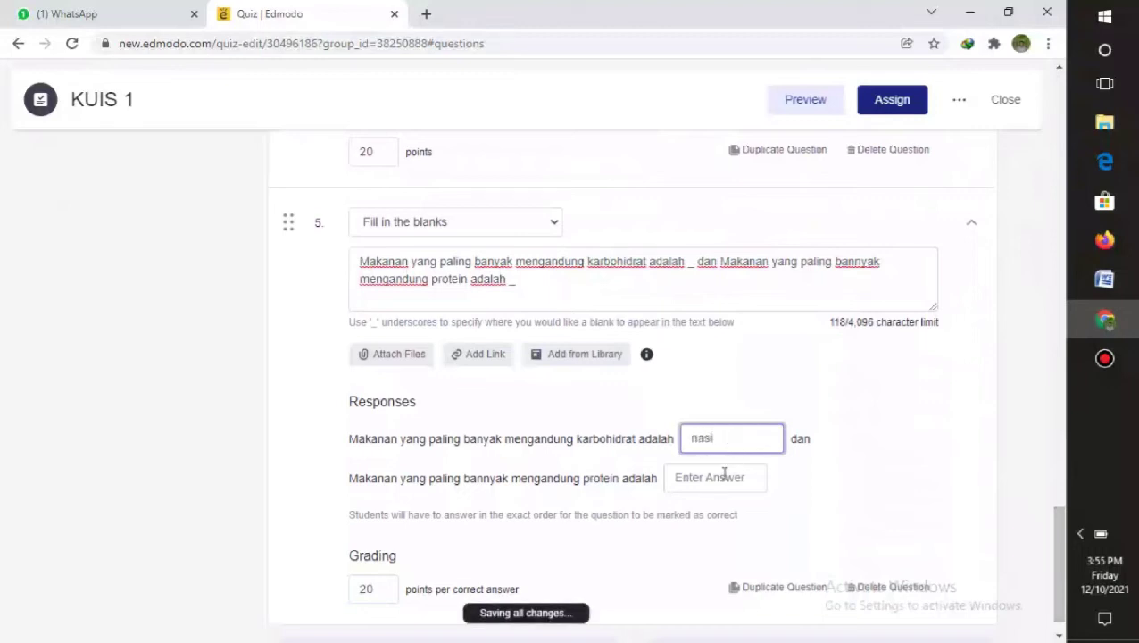
{"action": "left_click", "coordinate": [724, 475]}
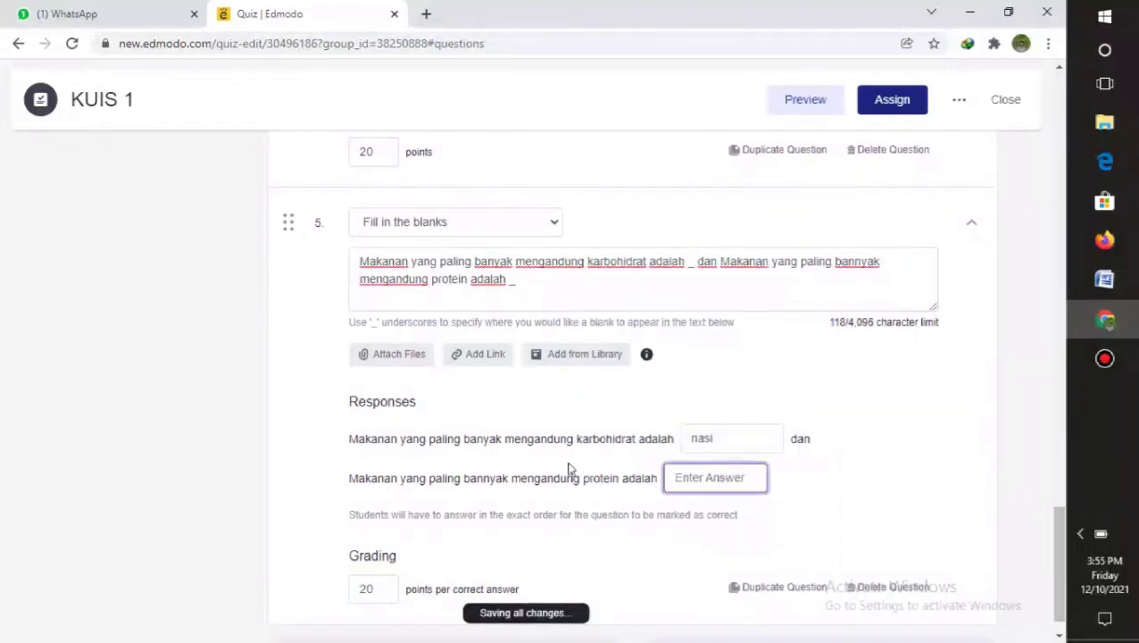
{"action": "left_click", "coordinate": [855, 260]}
{"action": "key", "text": "BackSpace"}
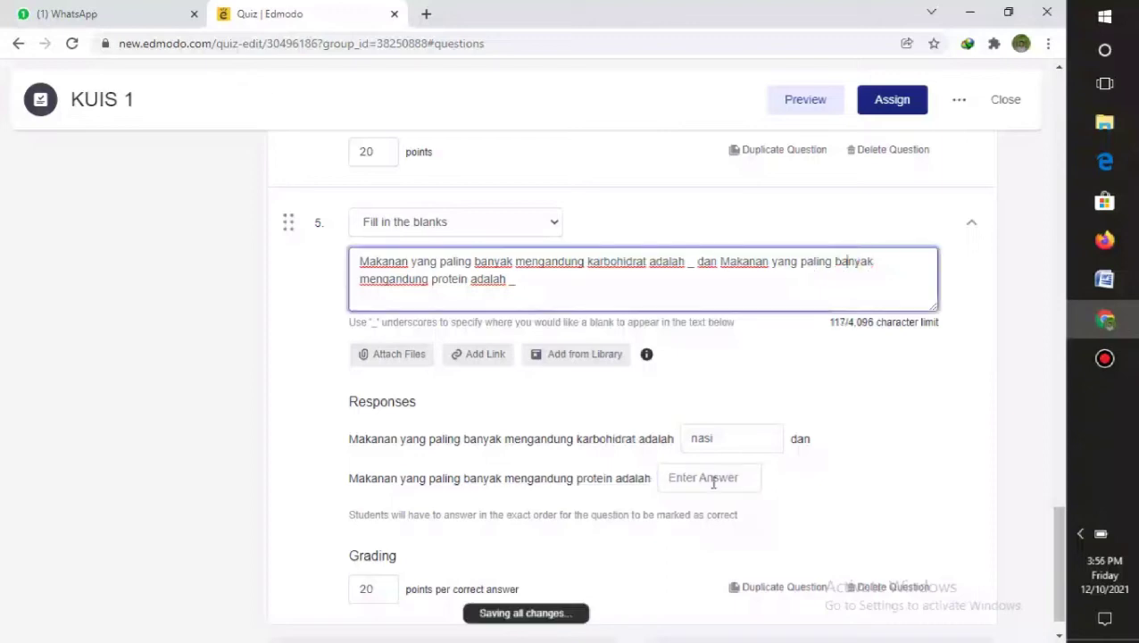
{"action": "left_click", "coordinate": [713, 480]}
{"action": "type", "text": "telur"}
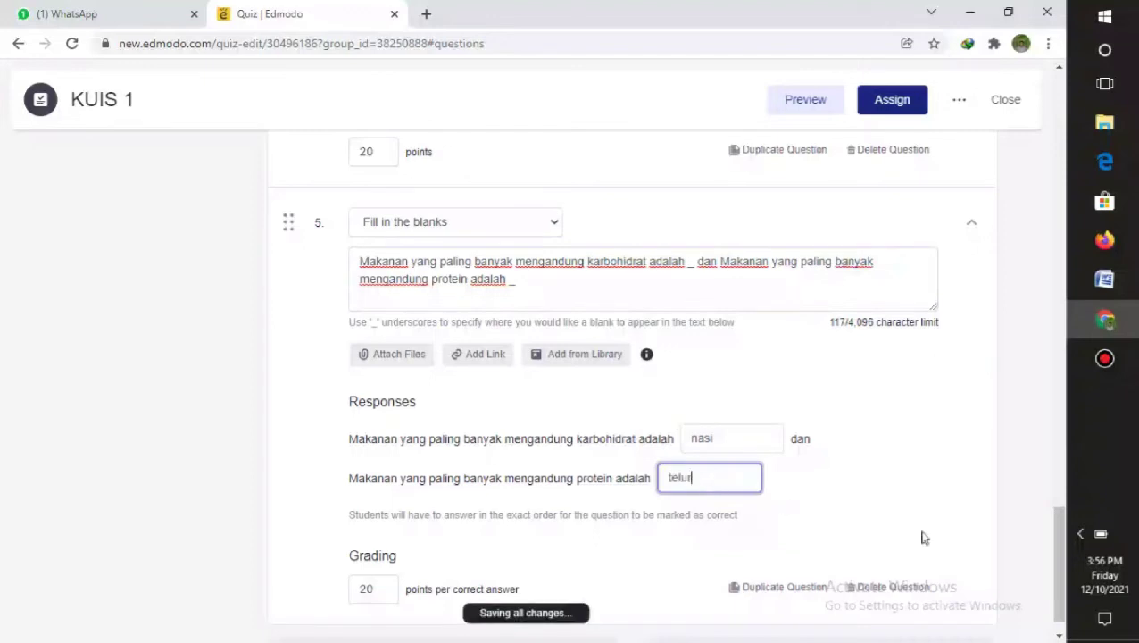
Preview the quiz, page through questions 1 to 5 to check their content, and exit the preview.
{"action": "left_click_drag", "start_coordinate": [1059, 536], "coordinate": [1059, 116]}
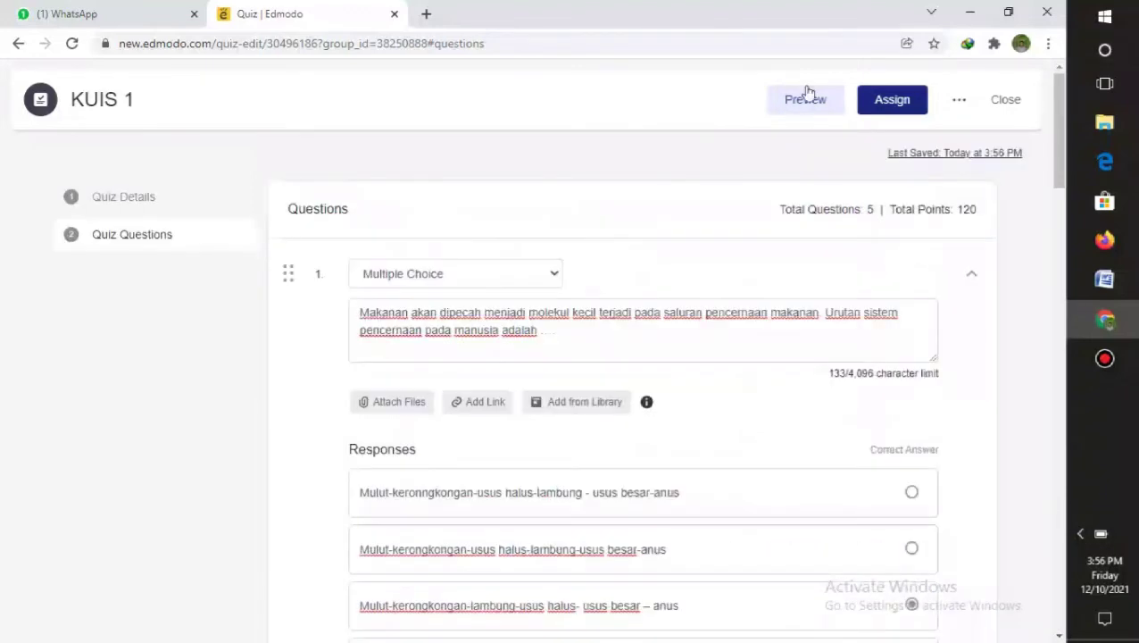
{"action": "left_click", "coordinate": [806, 104]}
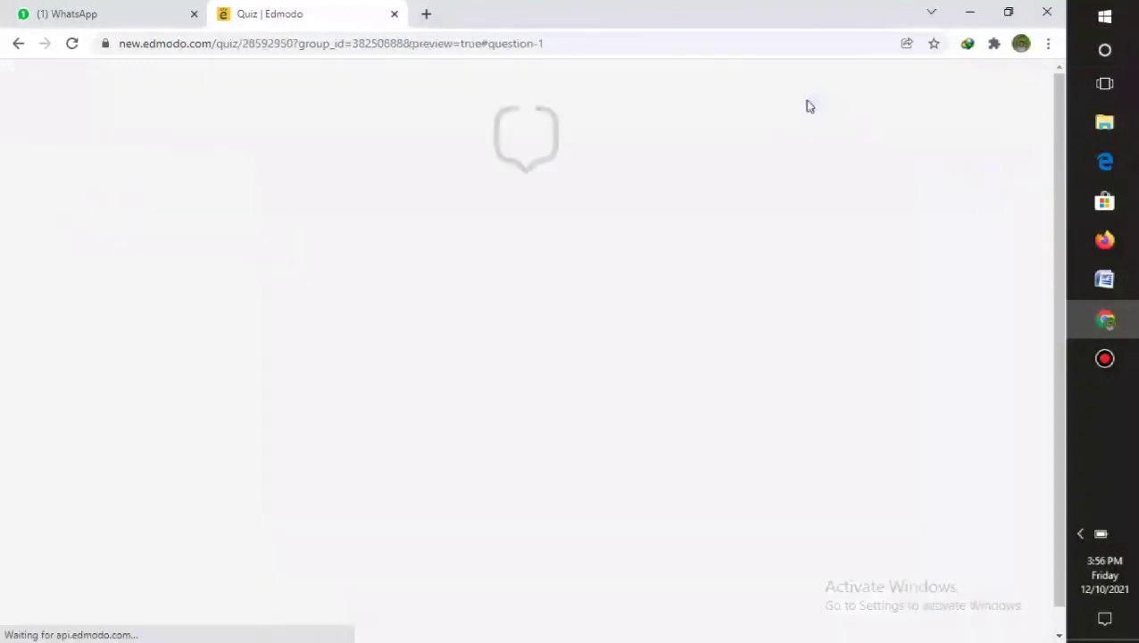
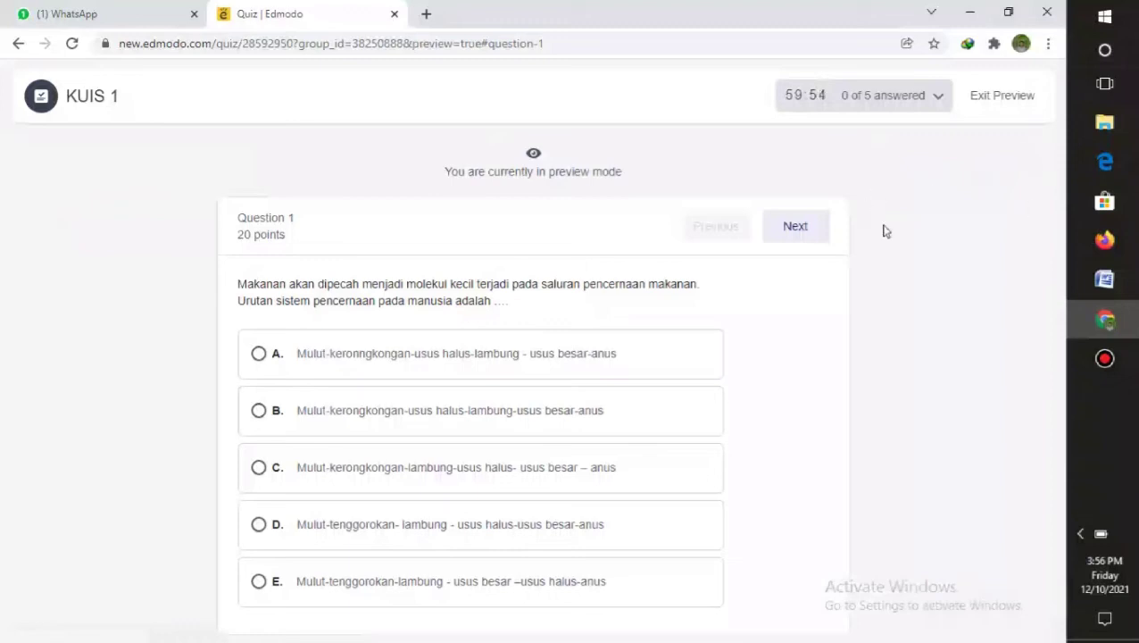
{"action": "left_click", "coordinate": [799, 239]}
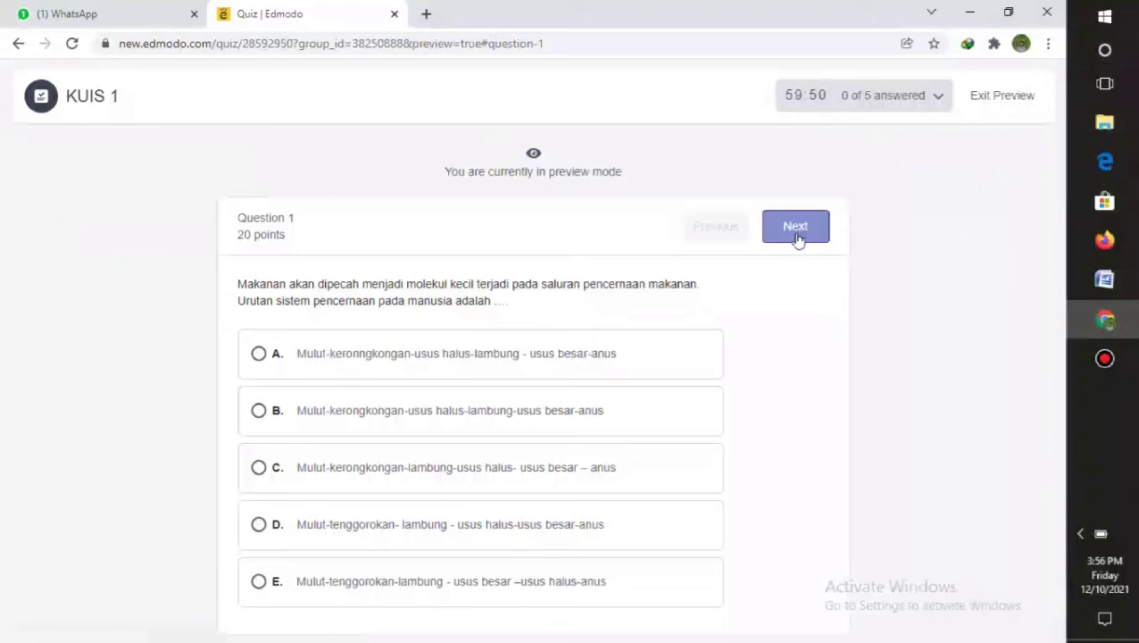
{"action": "left_click", "coordinate": [796, 228]}
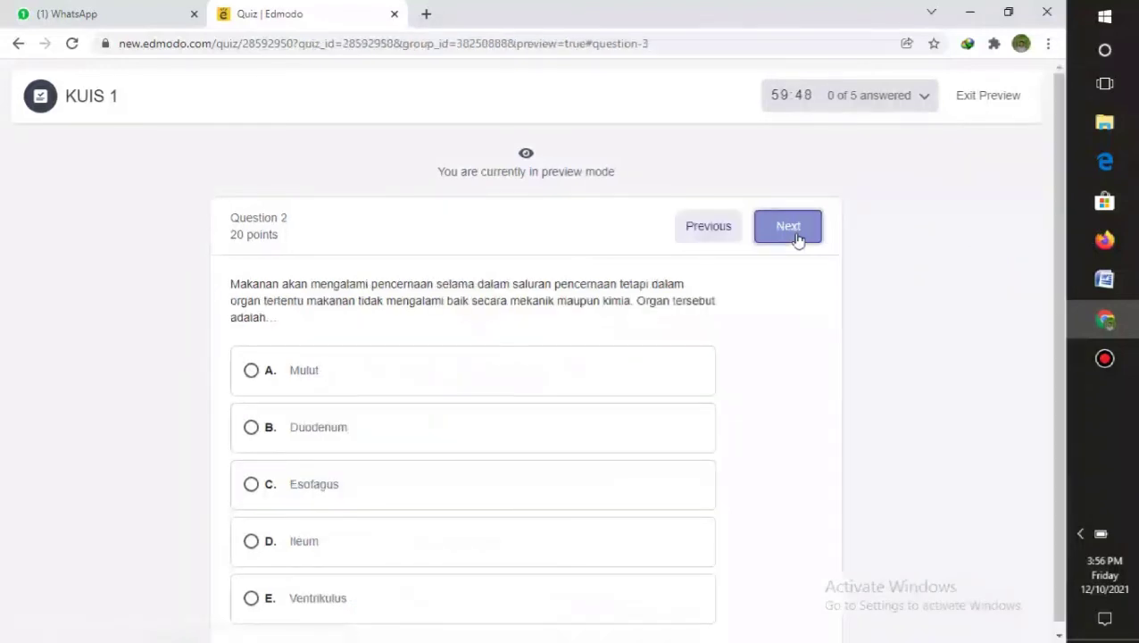
{"action": "left_click", "coordinate": [789, 228]}
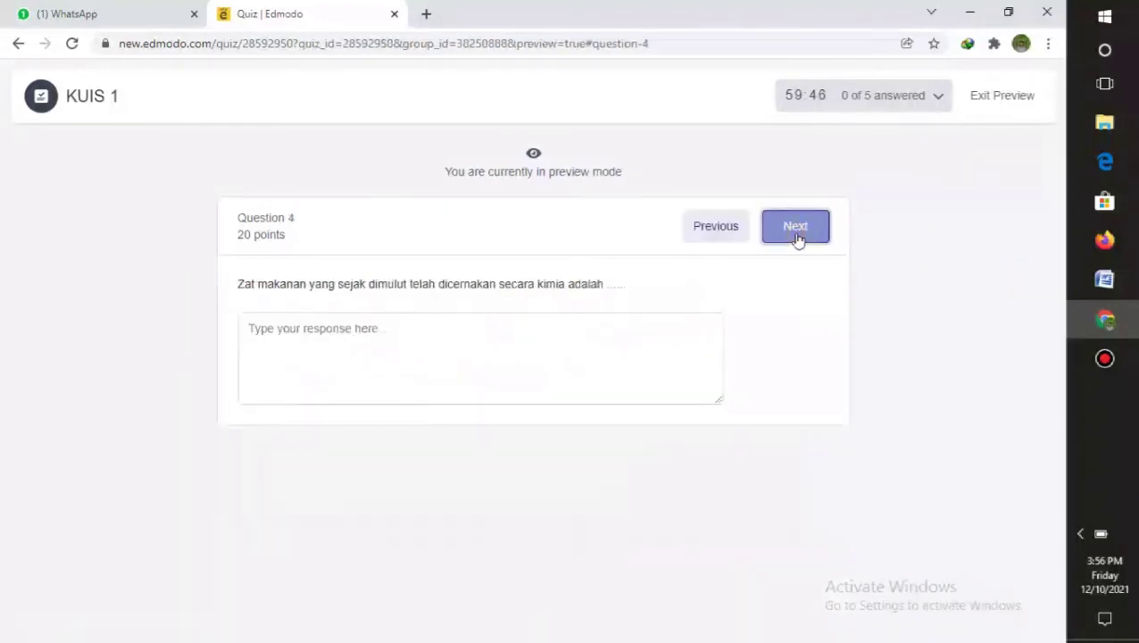
{"action": "left_click", "coordinate": [799, 239]}
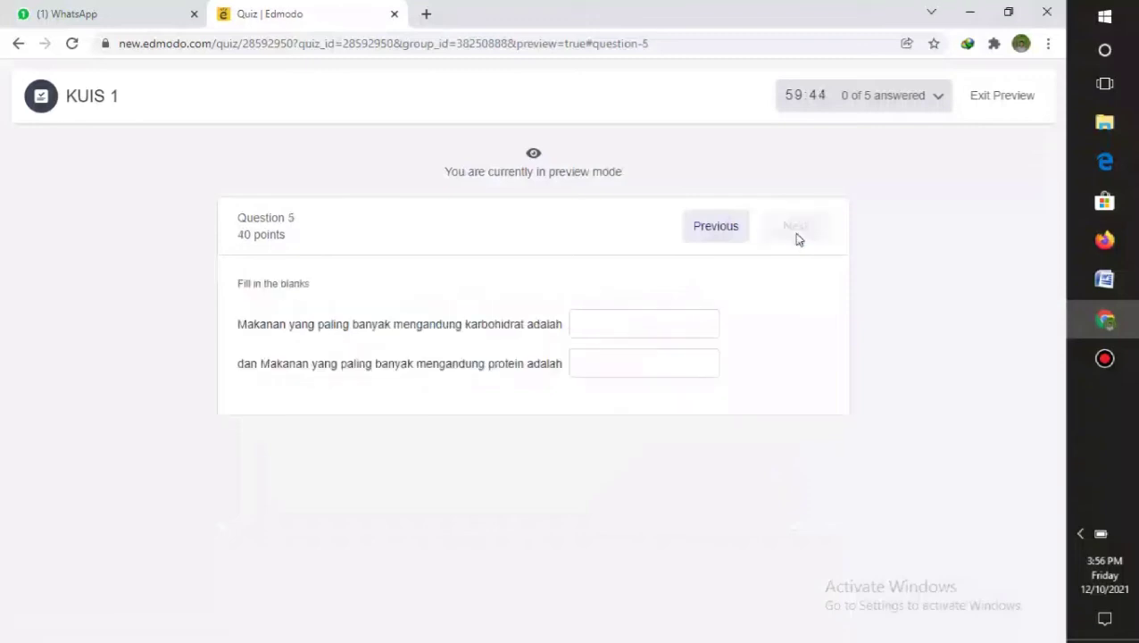
{"action": "left_click", "coordinate": [1003, 100]}
Set up the quiz assignment for class XI IPA 1 with due date 12/11/2021 and locking after the due date.
{"action": "left_click", "coordinate": [109, 242]}
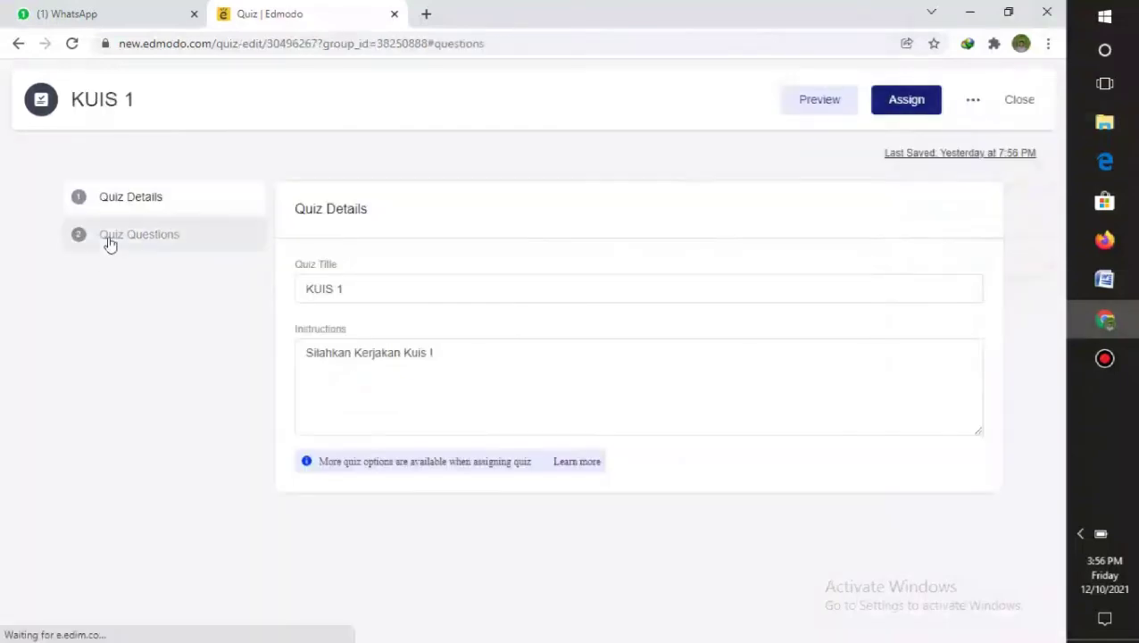
{"action": "left_click", "coordinate": [895, 106]}
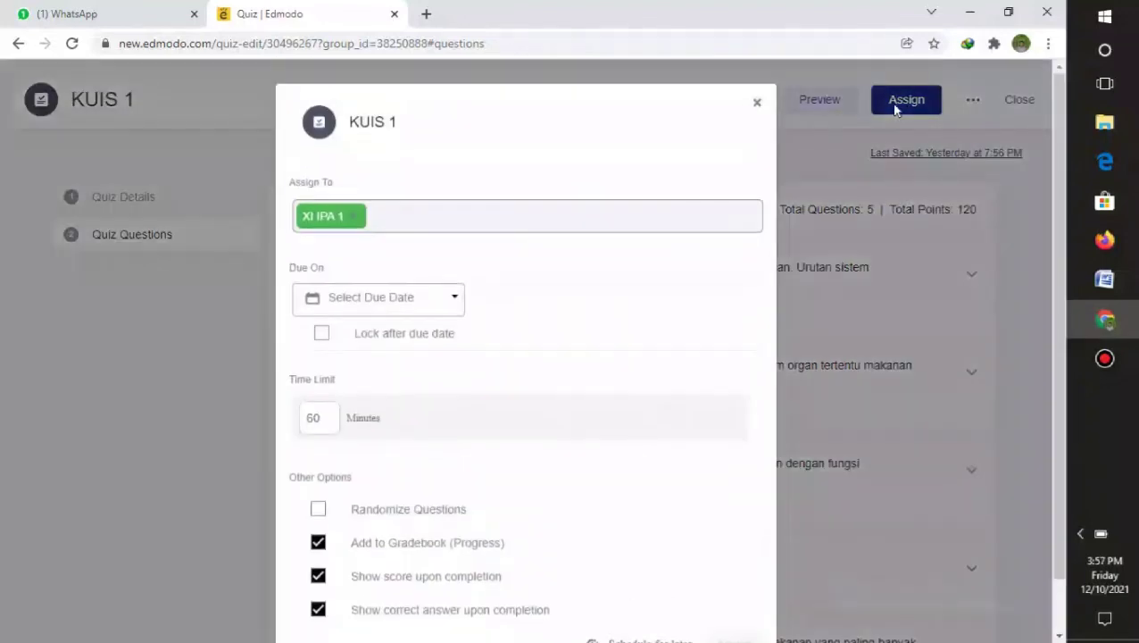
{"action": "left_click", "coordinate": [474, 217]}
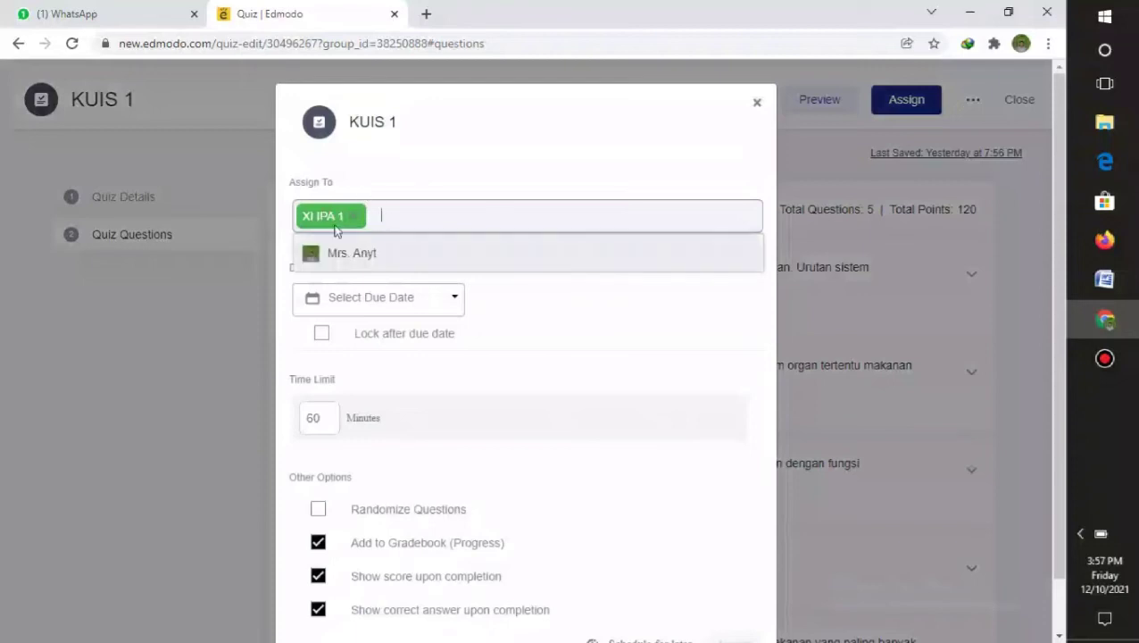
{"action": "left_click", "coordinate": [362, 223]}
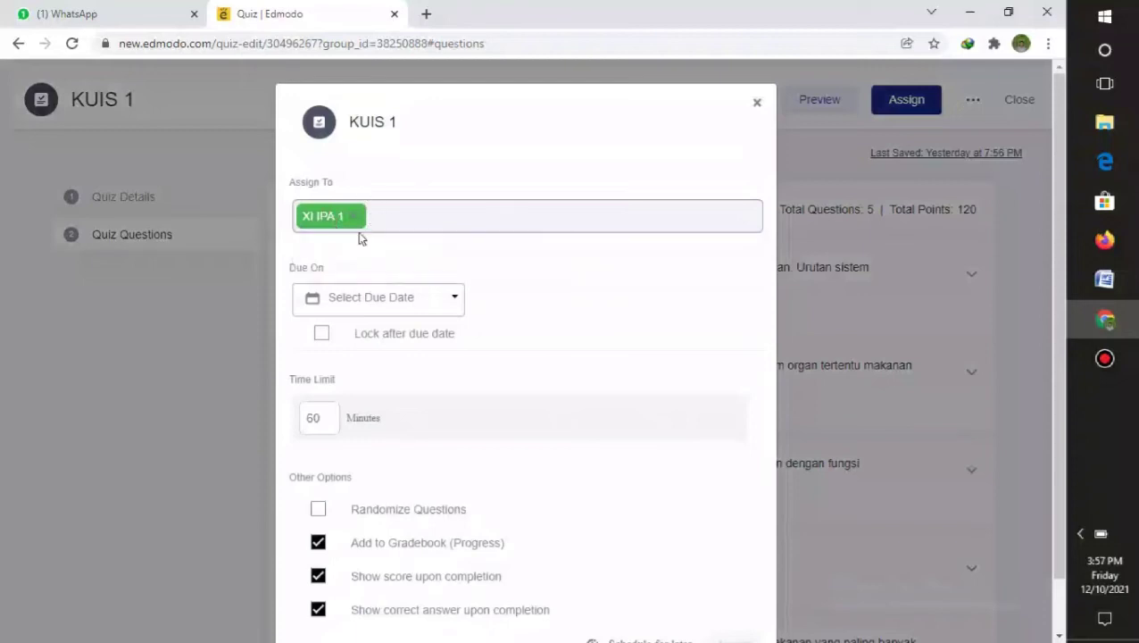
{"action": "left_click", "coordinate": [362, 311]}
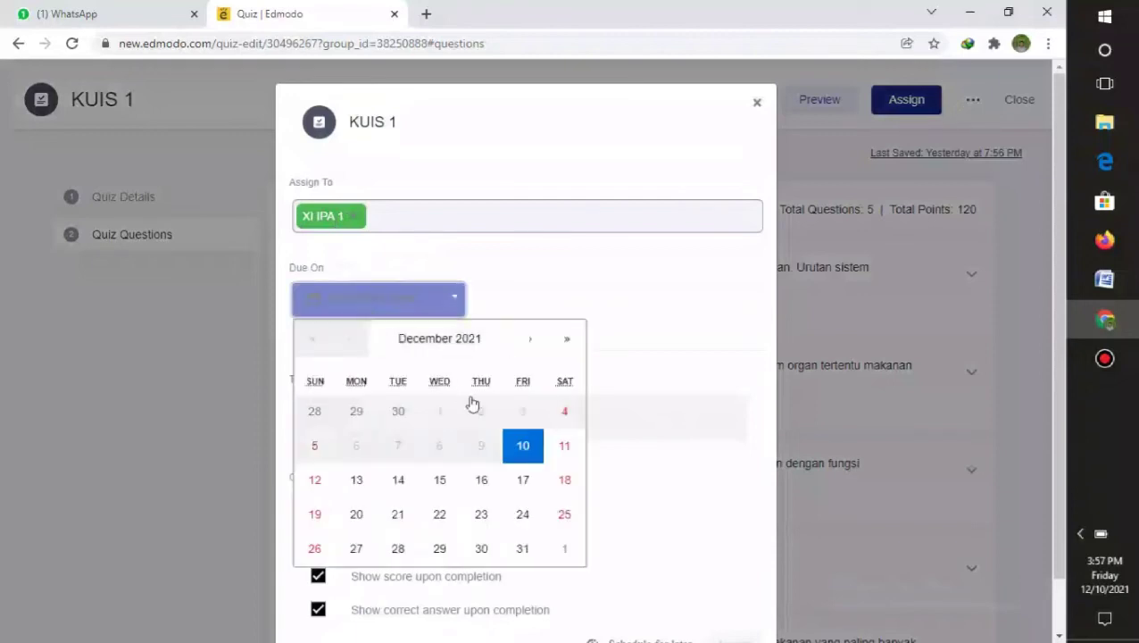
{"action": "left_click", "coordinate": [563, 446]}
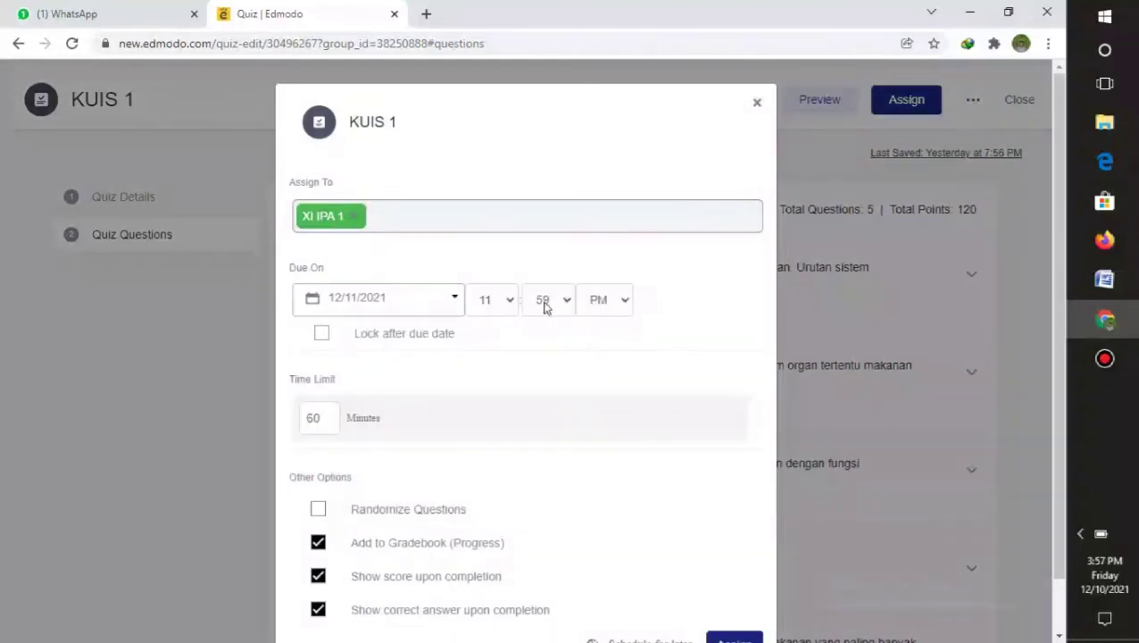
{"action": "left_click", "coordinate": [322, 334]}
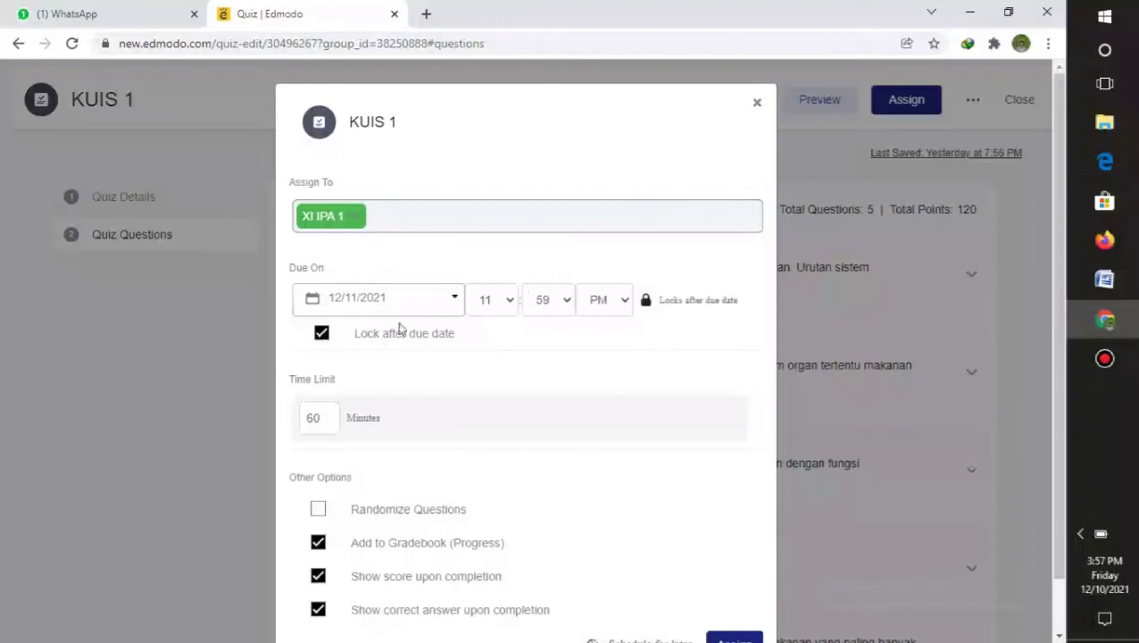
Randomize the quiz questions, assign the quiz with its 60-minute time limit, and dismiss the confirmation.
{"action": "scroll", "coordinate": [1048, 321], "scroll_direction": "down", "scroll_amount": 1}
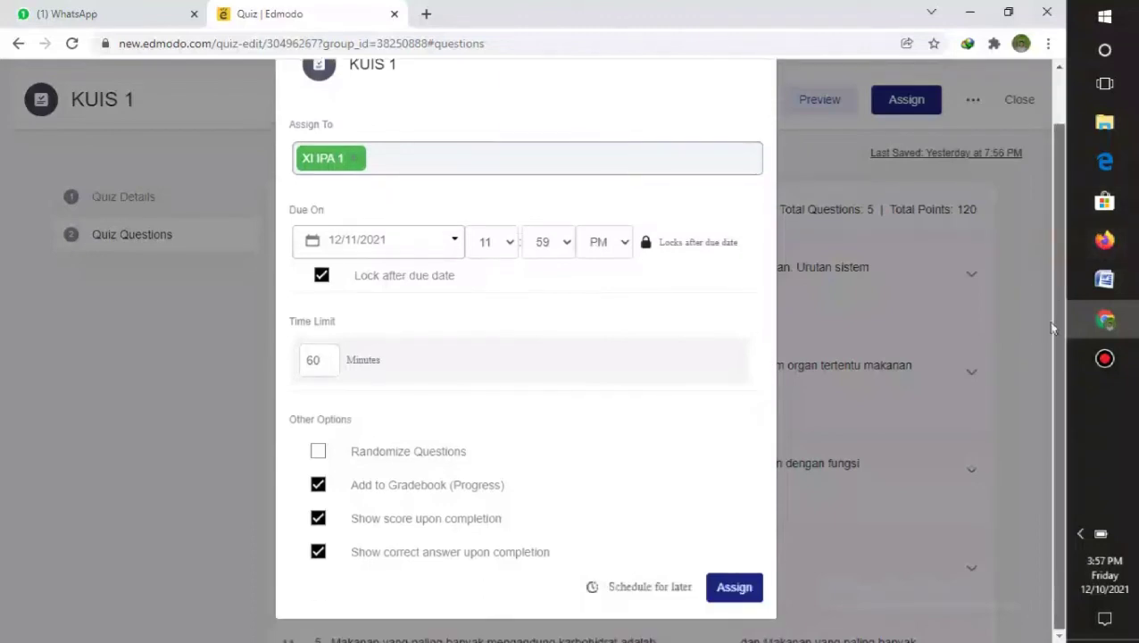
{"action": "left_click", "coordinate": [326, 359]}
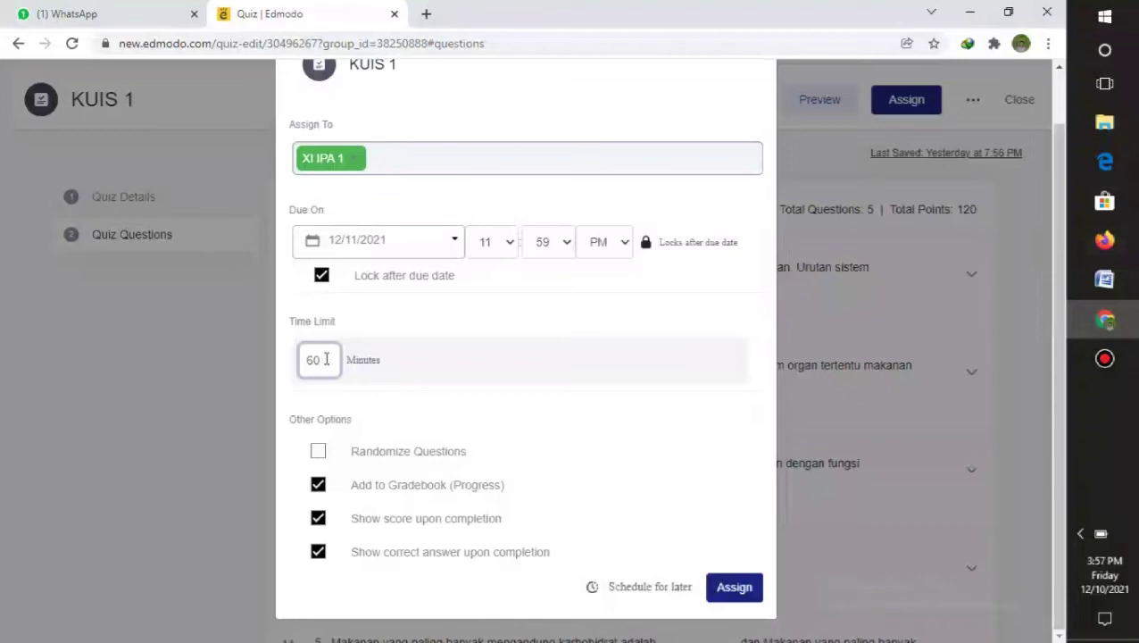
{"action": "left_click", "coordinate": [468, 403]}
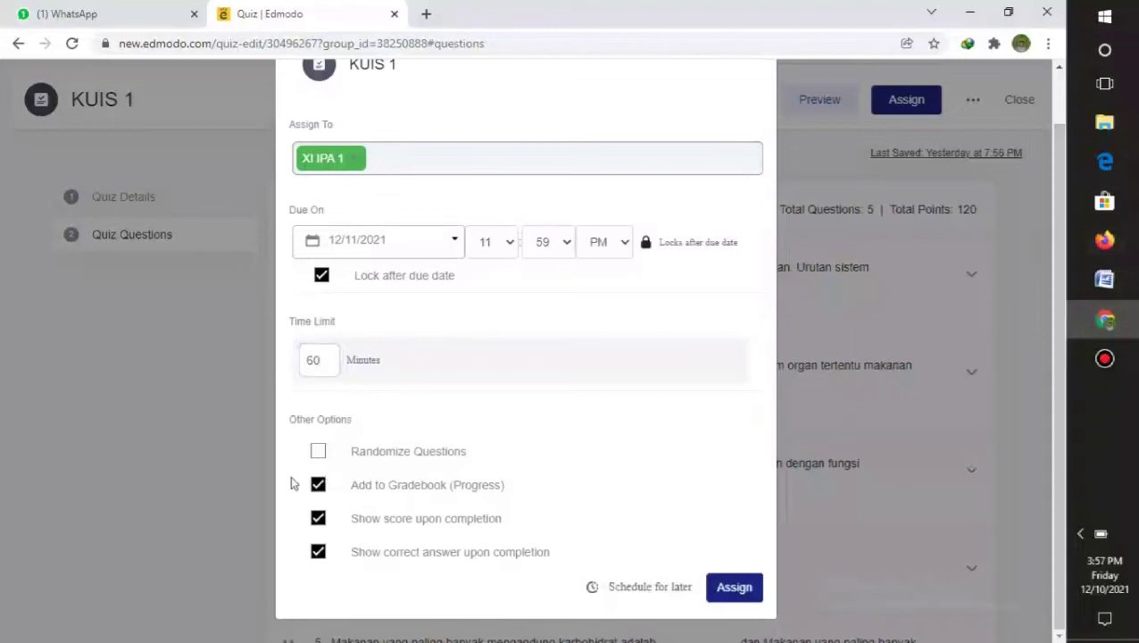
{"action": "left_click", "coordinate": [318, 452]}
{"action": "left_click", "coordinate": [737, 591]}
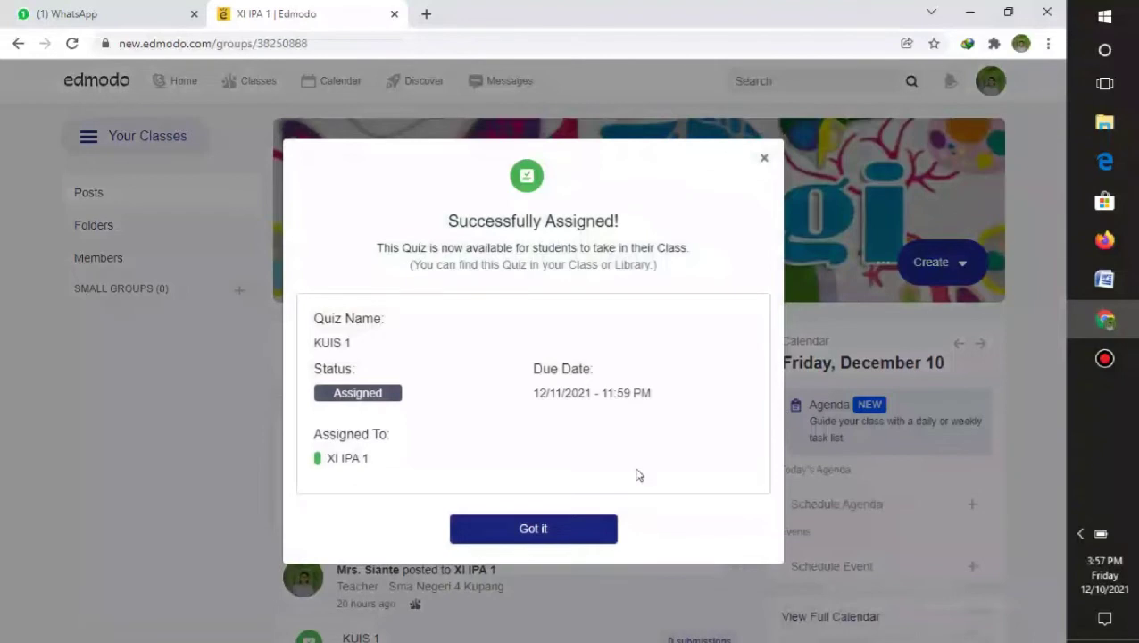
{"action": "left_click", "coordinate": [765, 161]}
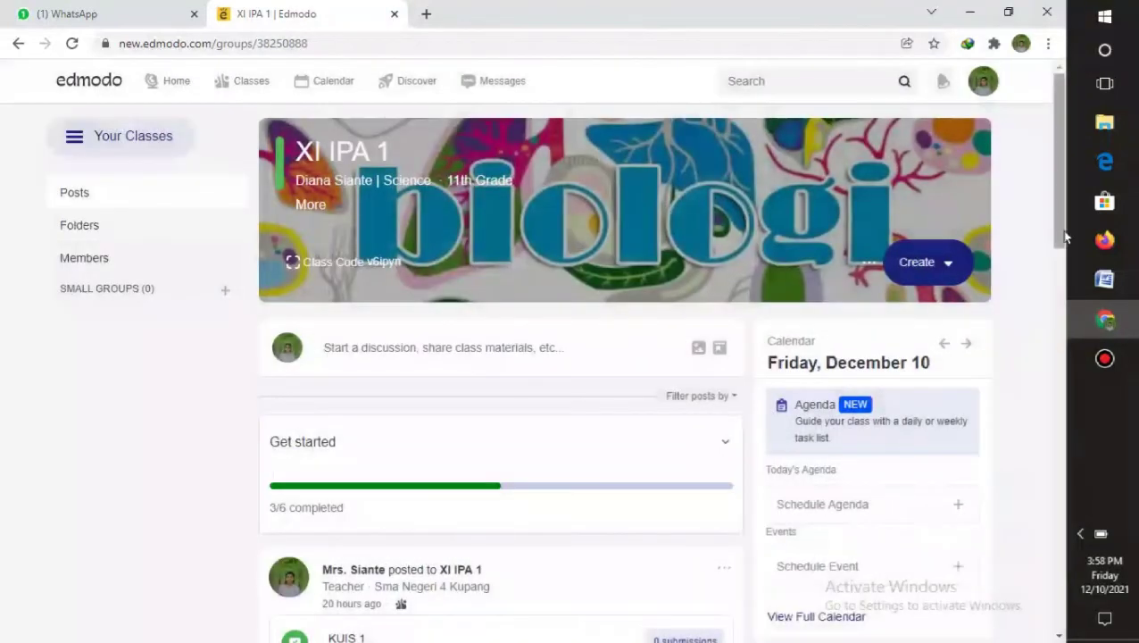
Create a new assignment from the XI IPA 1 class page and title it "TUGAS 1 & 2".
{"action": "left_click_drag", "start_coordinate": [1058, 261], "coordinate": [1062, 233]}
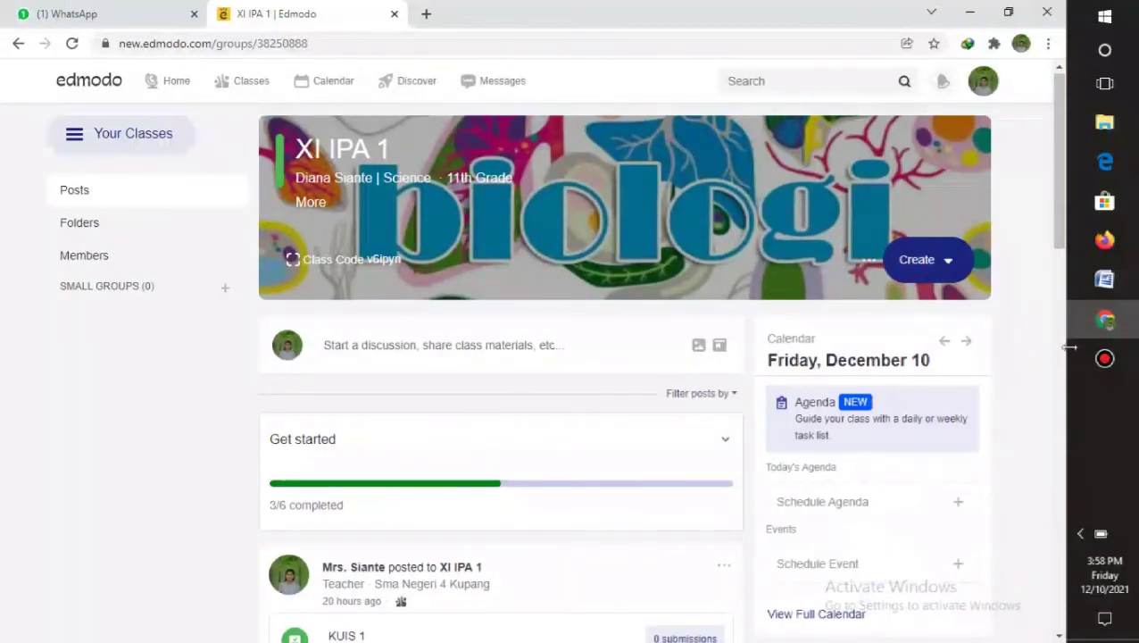
{"action": "left_click", "coordinate": [920, 268]}
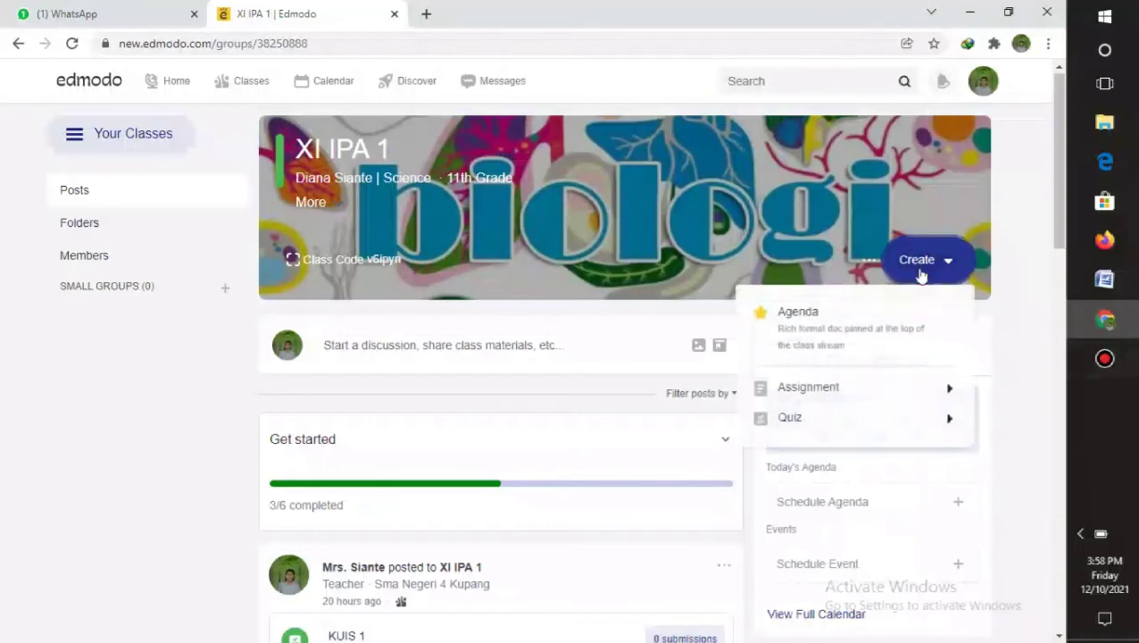
{"action": "mouse_move", "coordinate": [781, 402]}
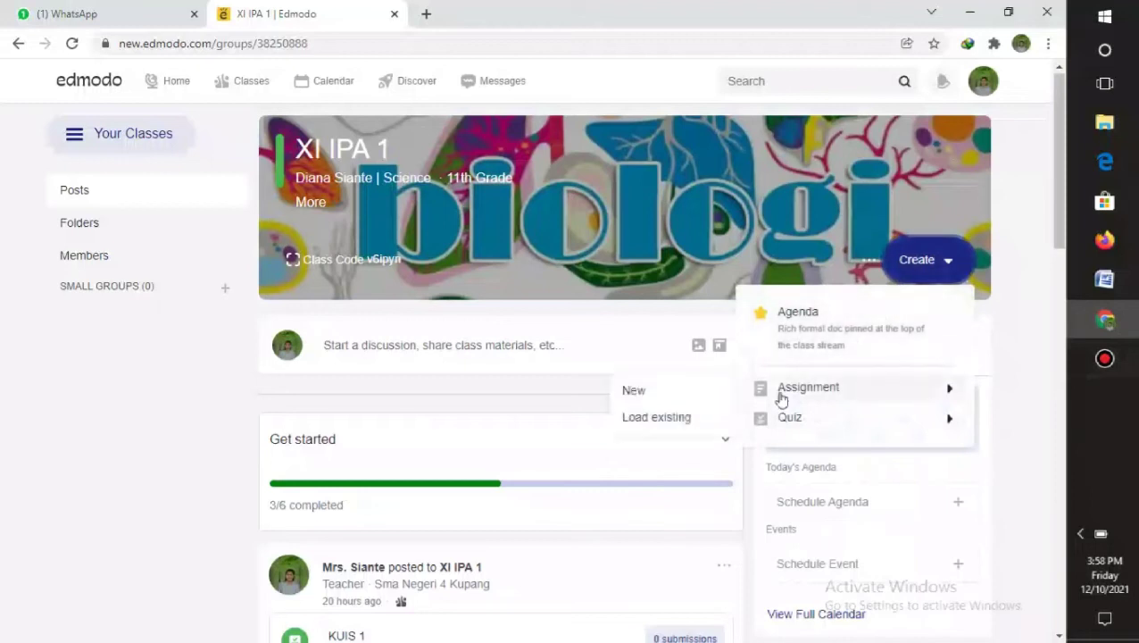
{"action": "left_click", "coordinate": [653, 395]}
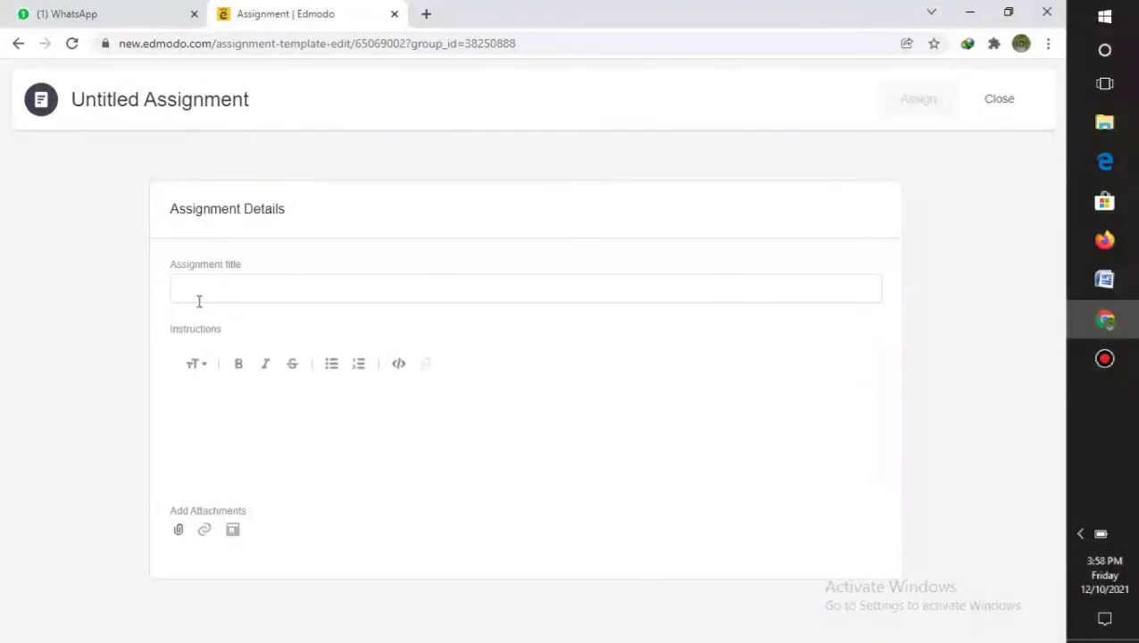
{"action": "left_click", "coordinate": [199, 301]}
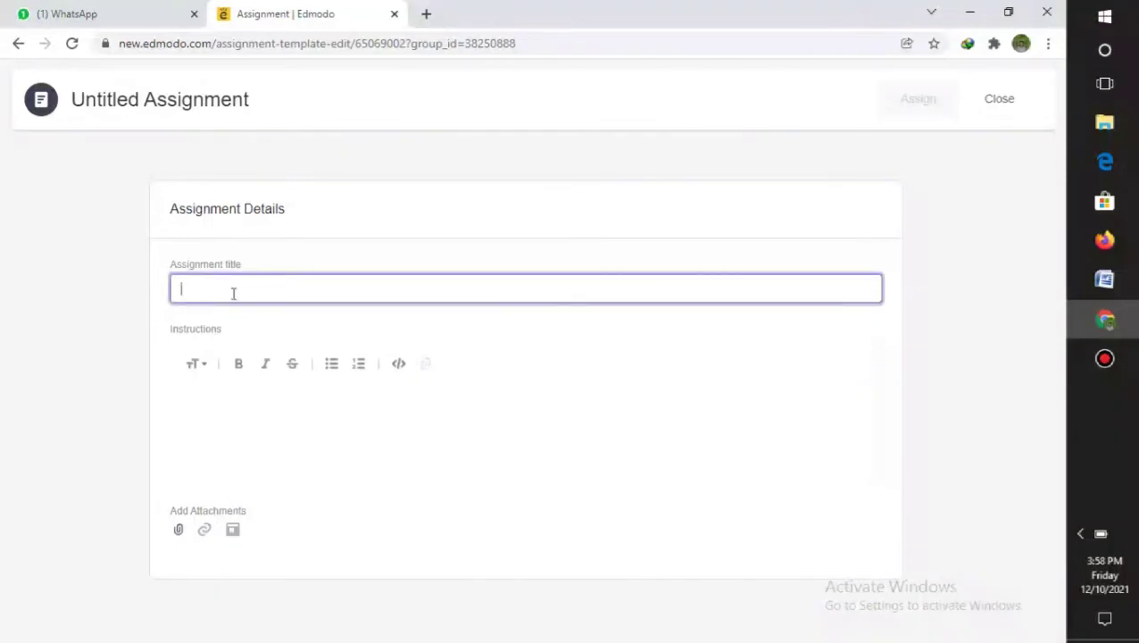
{"action": "type", "text": "TUGAS 1 & 2"}
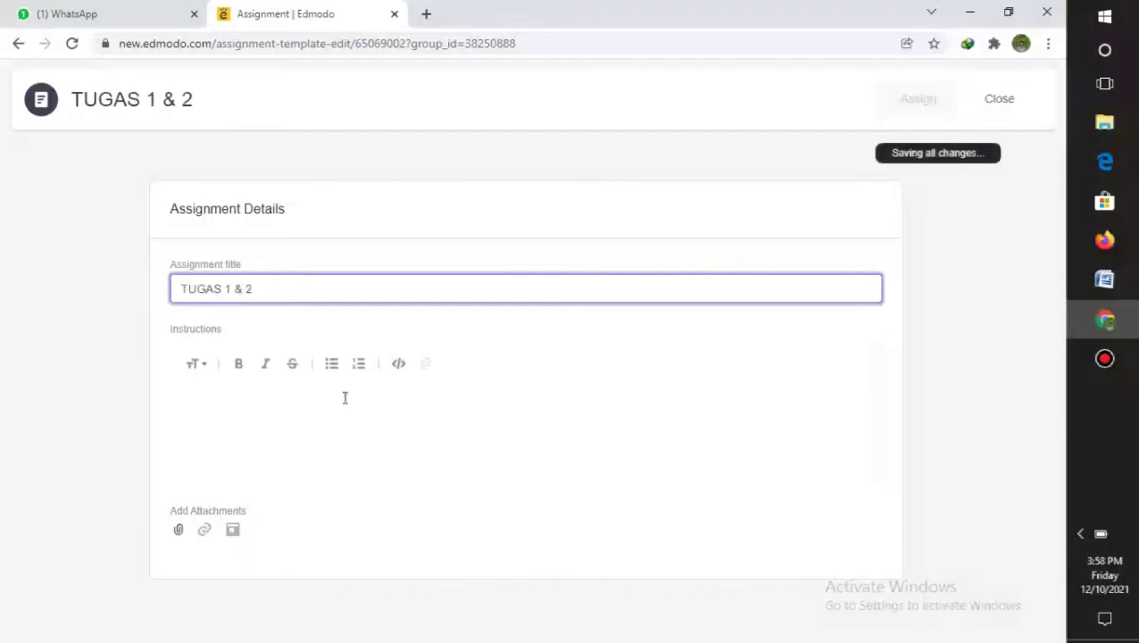
Enter the assignment instructions "Silahkan mengerjakan tugas dan kumpulkan sesuai batas waktu disistem !".
{"action": "left_click", "coordinate": [283, 425]}
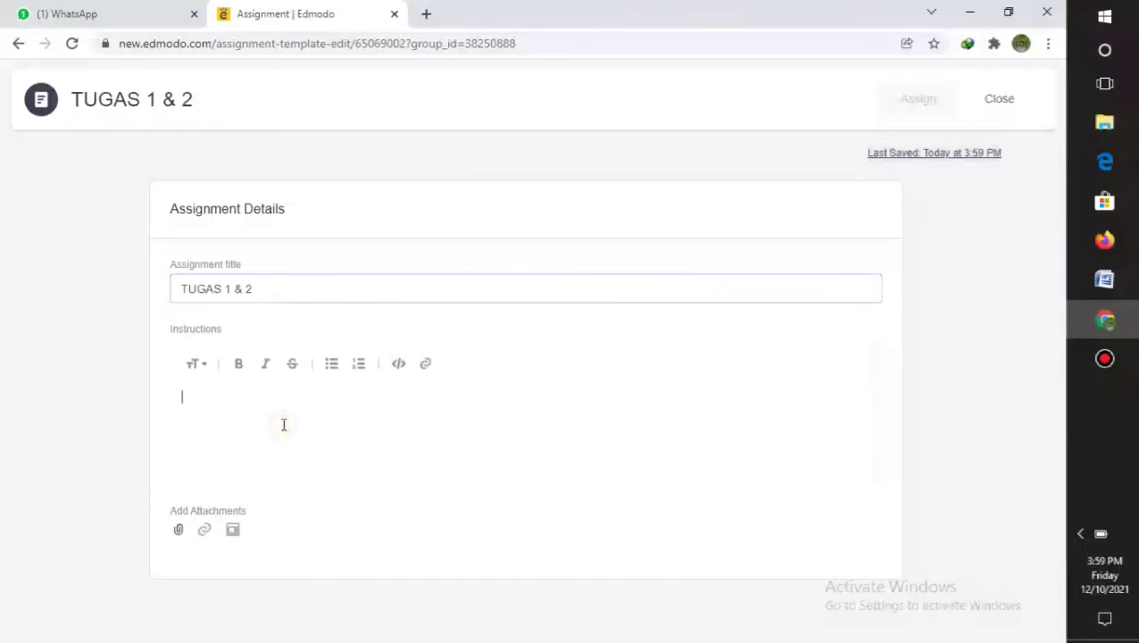
{"action": "type", "text": "Silahkan menge"}
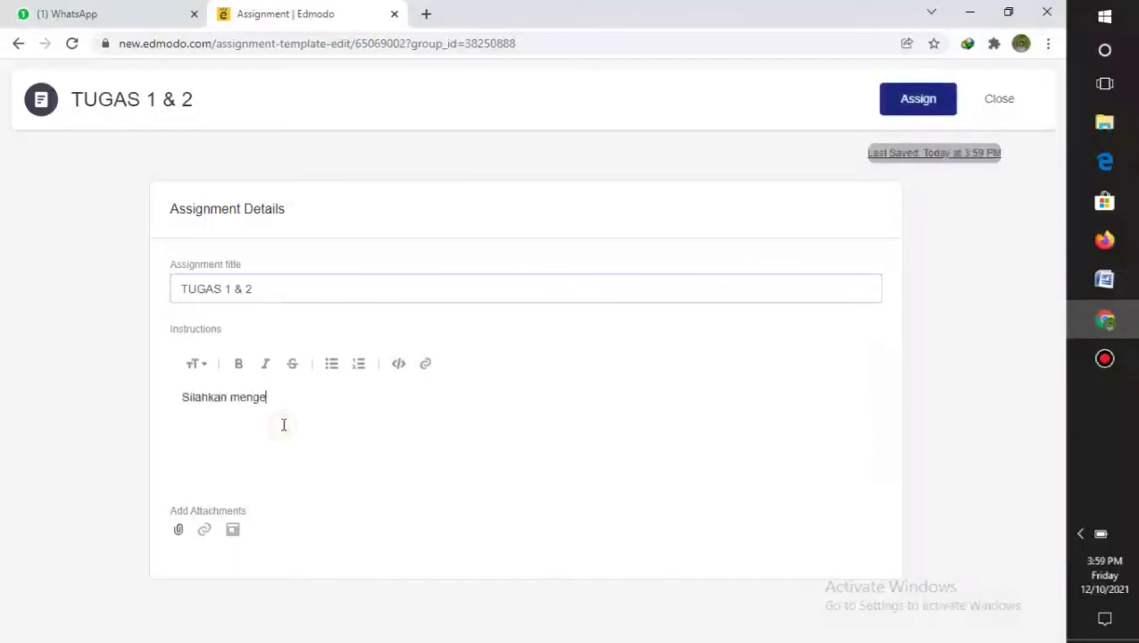
{"action": "type", "text": "rk"}
{"action": "type", "text": "jaka"}
{"action": "key", "text": "BackSpace"}
{"action": "key", "text": "BackSpace"}
{"action": "key", "text": "BackSpace"}
{"action": "key", "text": "BackSpace"}
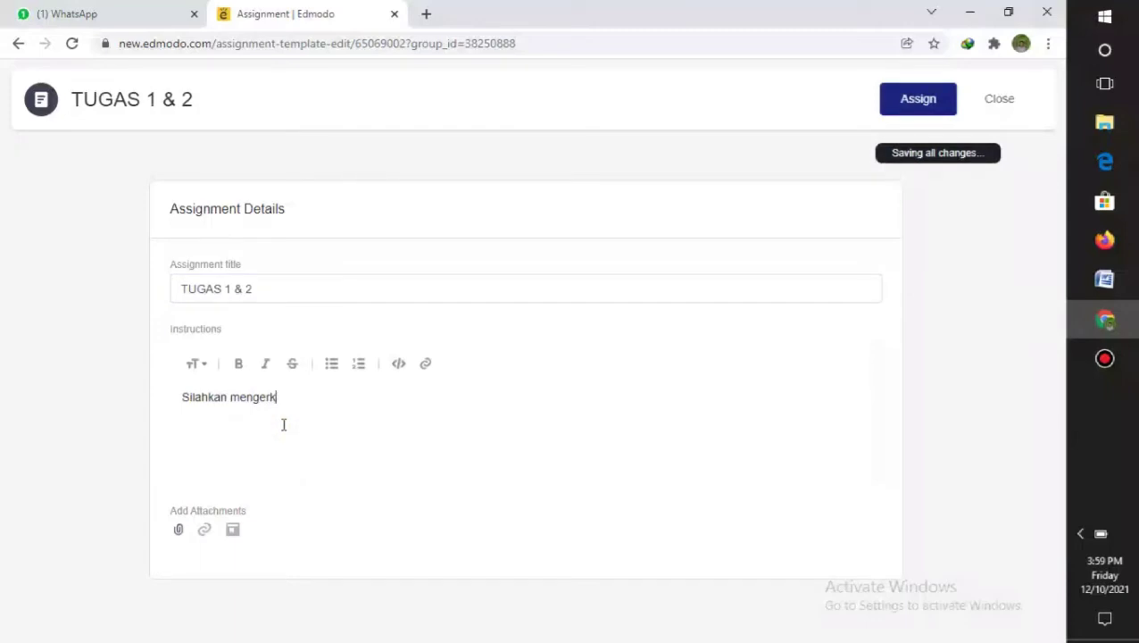
{"action": "type", "text": "jakan tugas"}
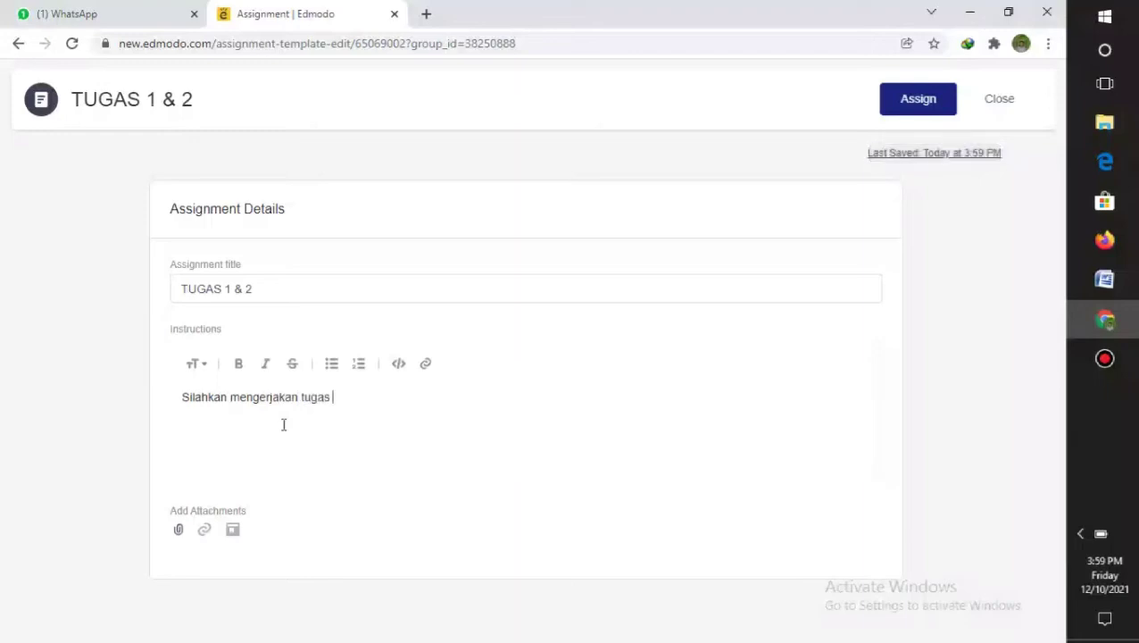
{"action": "type", "text": " dan"}
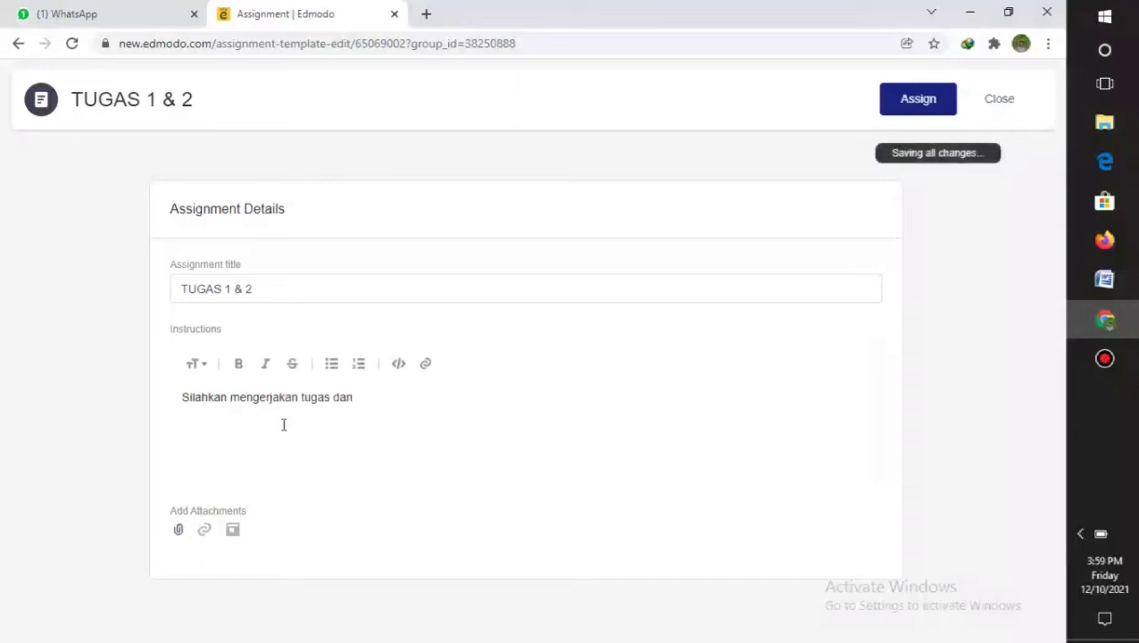
{"action": "type", "text": " kumpulka"}
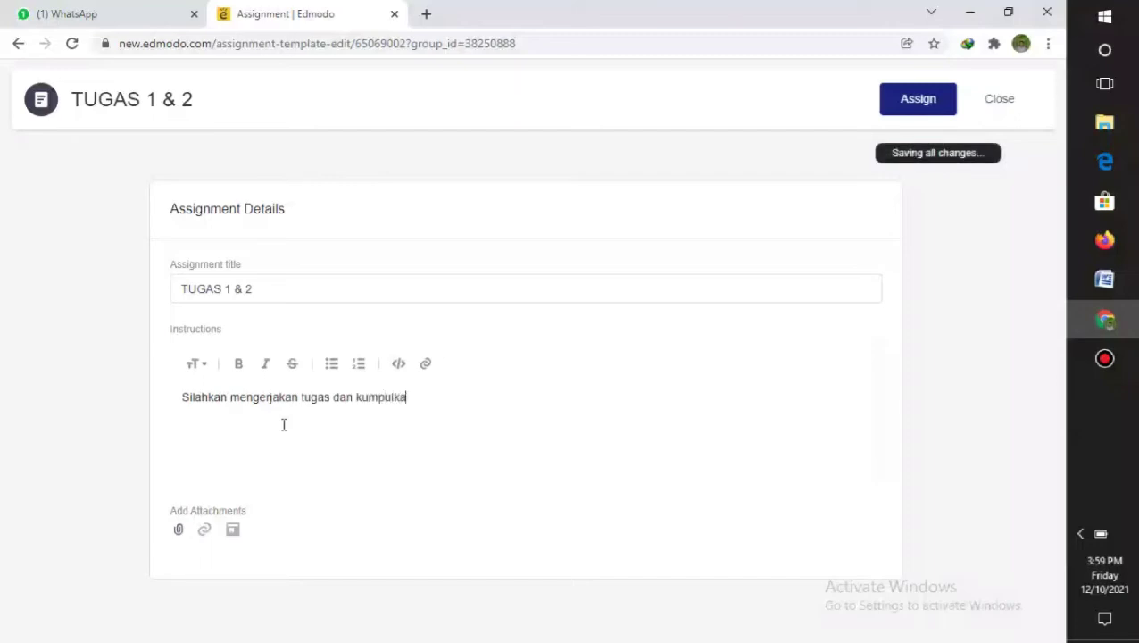
{"action": "type", "text": "n sesuai batas waktu"}
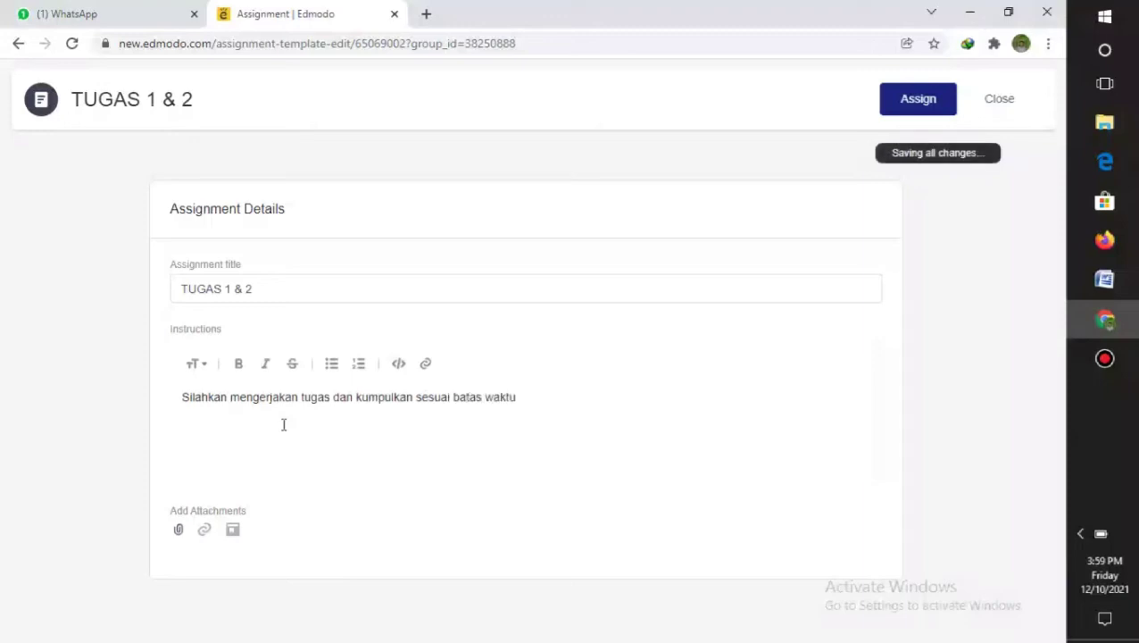
{"action": "type", "text": " disistem !"}
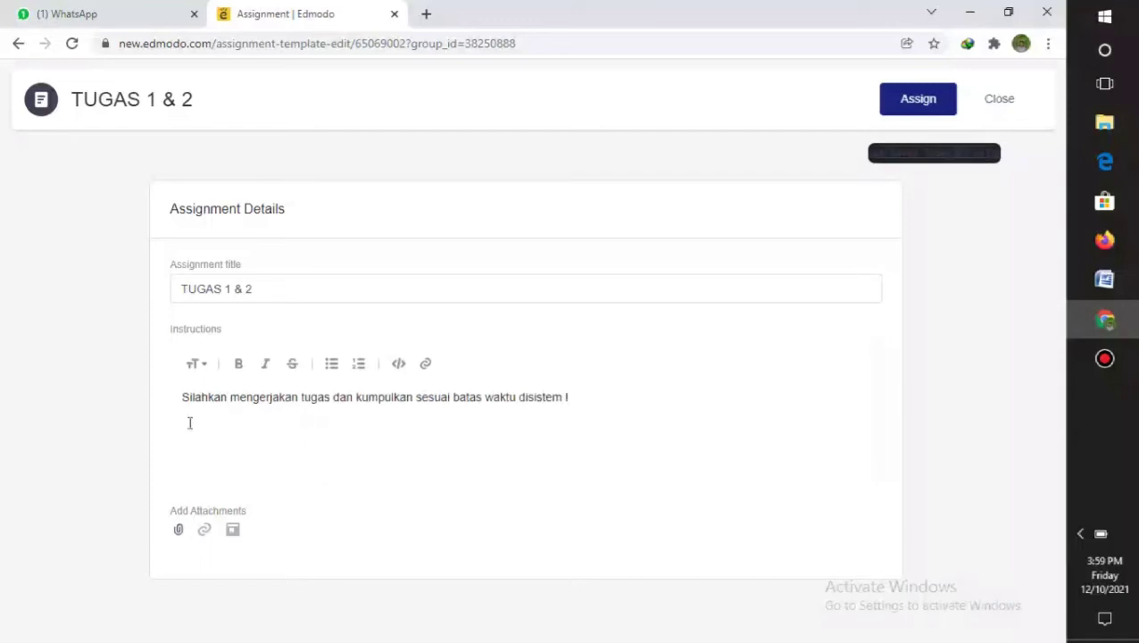
{"action": "left_click", "coordinate": [189, 422]}
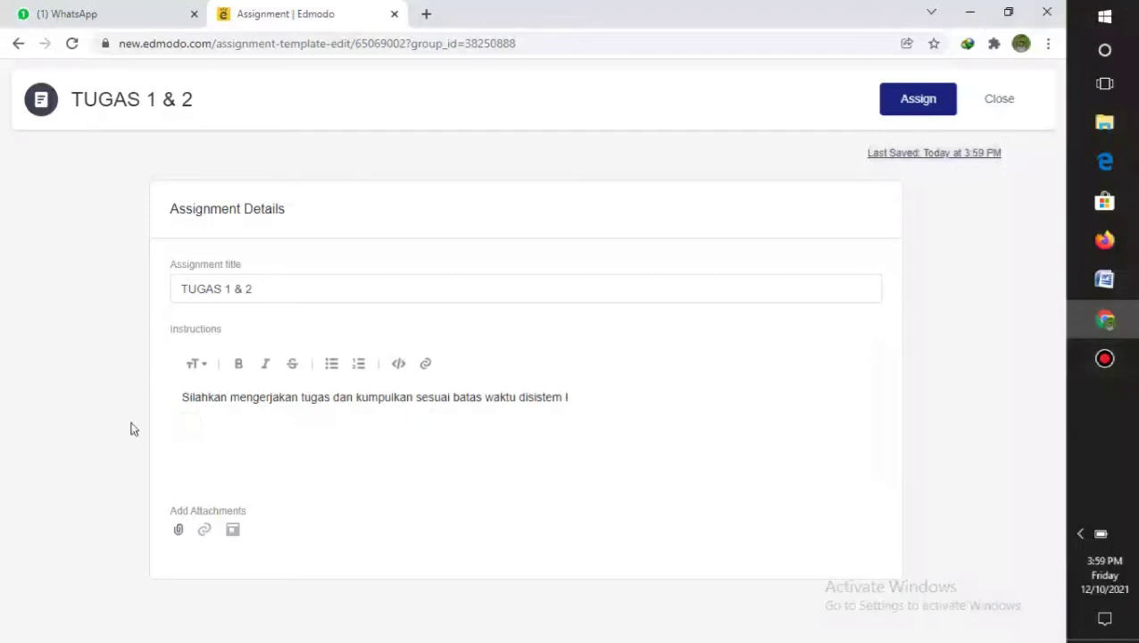
{"action": "left_click", "coordinate": [640, 427]}
{"action": "key", "text": "Return"}
{"action": "key", "text": "BackSpace"}
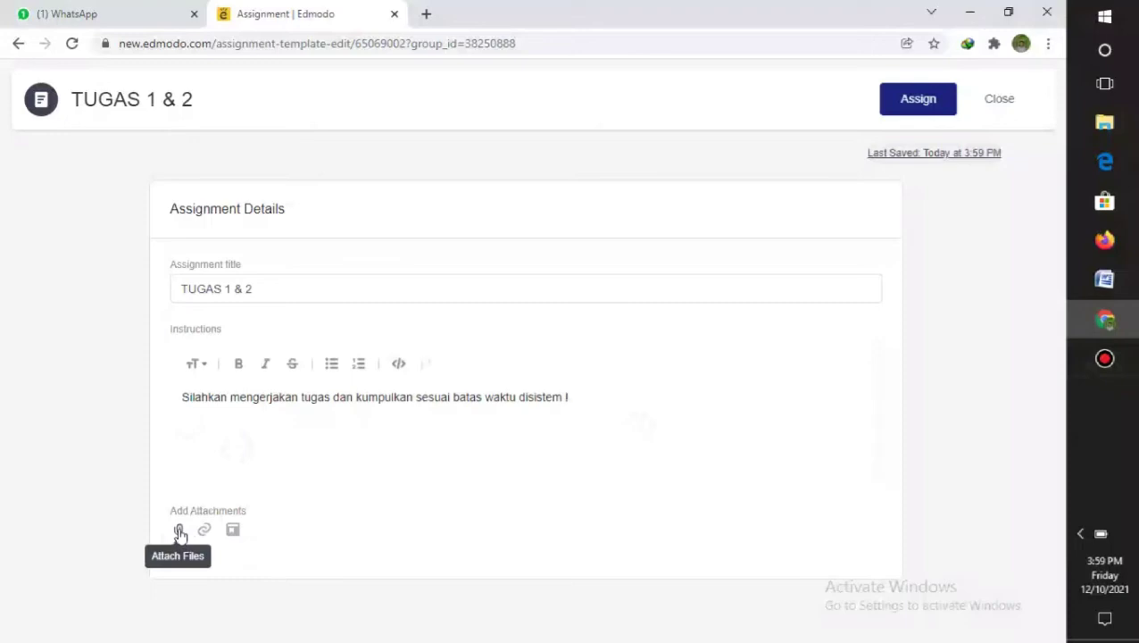
Attach the TUGAS Word file from the Latihan Soal dan Tugas folder and correct "disistem" to "di sistem" in the instructions.
{"action": "left_click", "coordinate": [179, 532]}
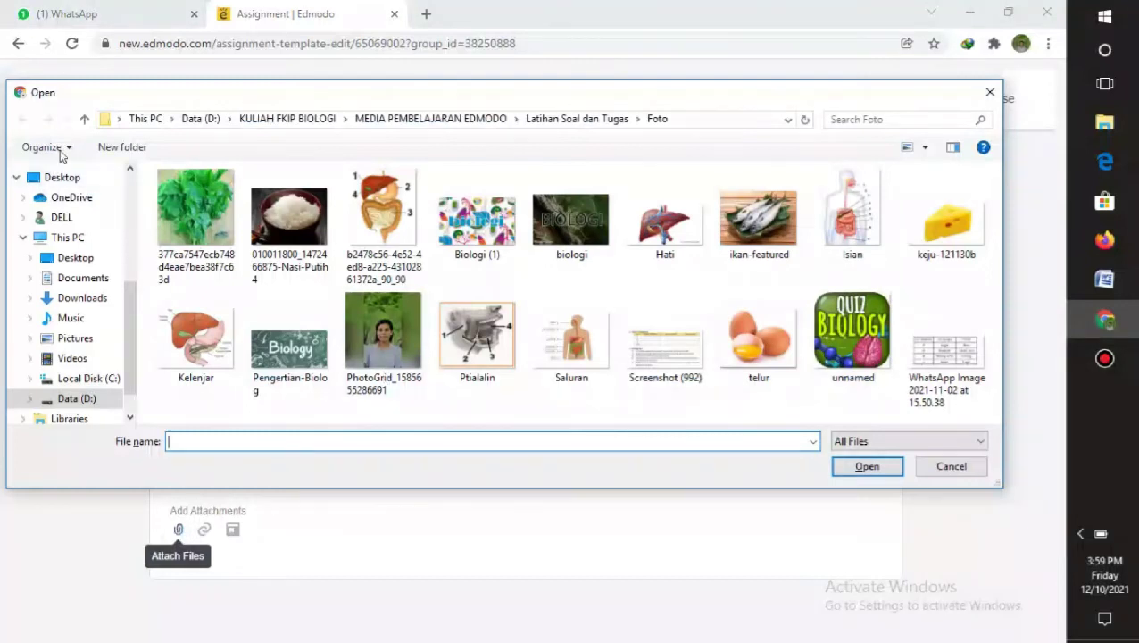
{"action": "left_click", "coordinate": [85, 121]}
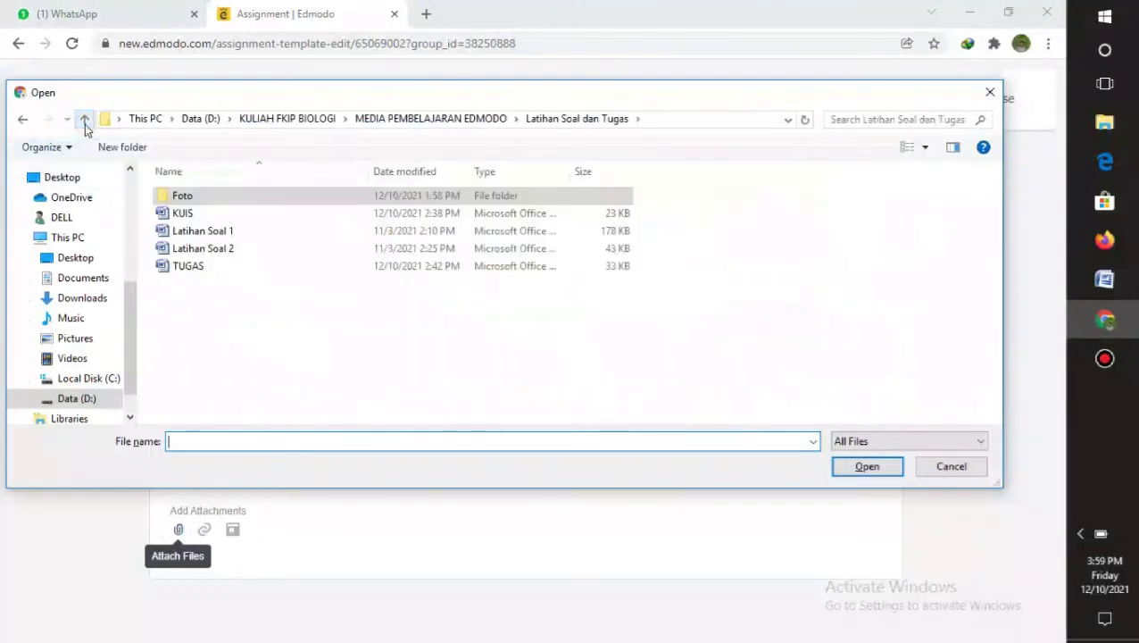
{"action": "left_click", "coordinate": [197, 267]}
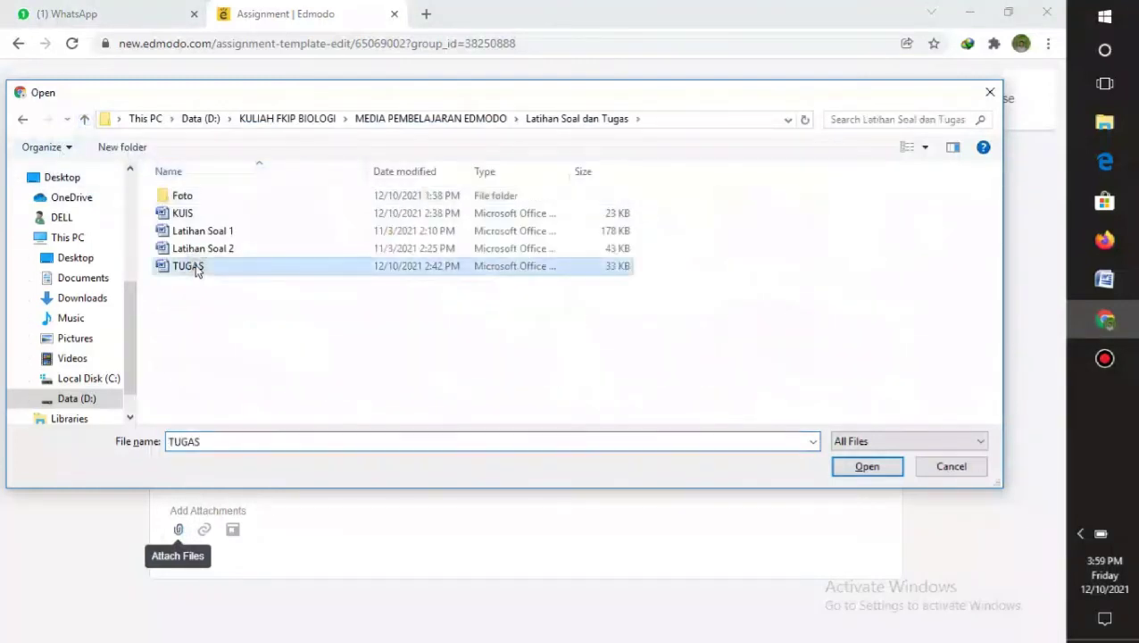
{"action": "left_click", "coordinate": [867, 466]}
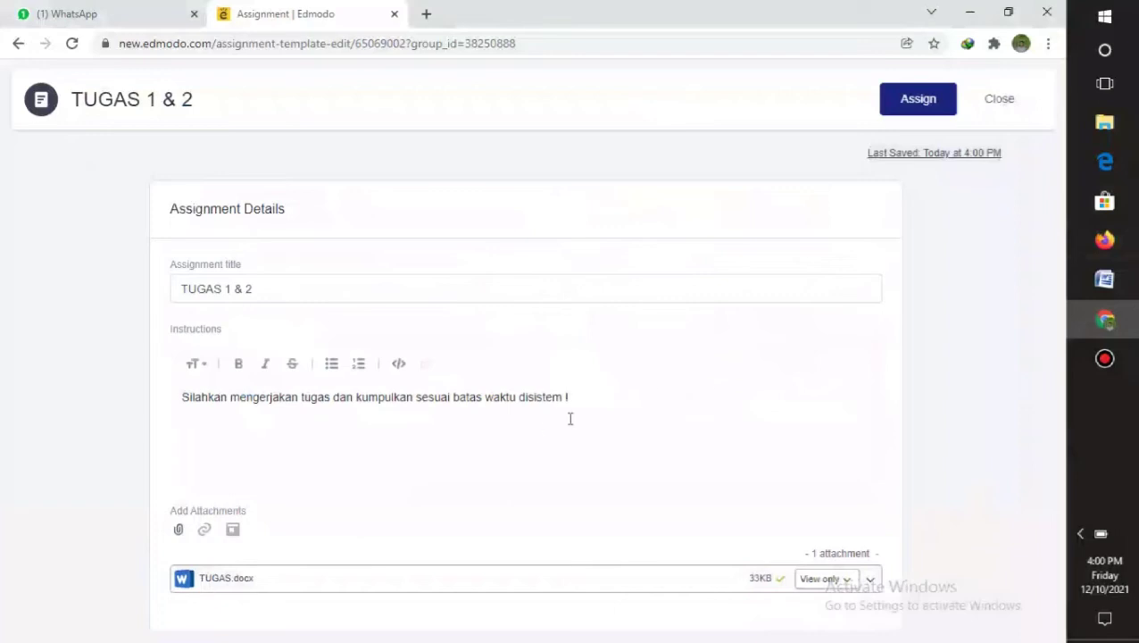
{"action": "left_click", "coordinate": [528, 397]}
{"action": "left_click", "coordinate": [470, 417]}
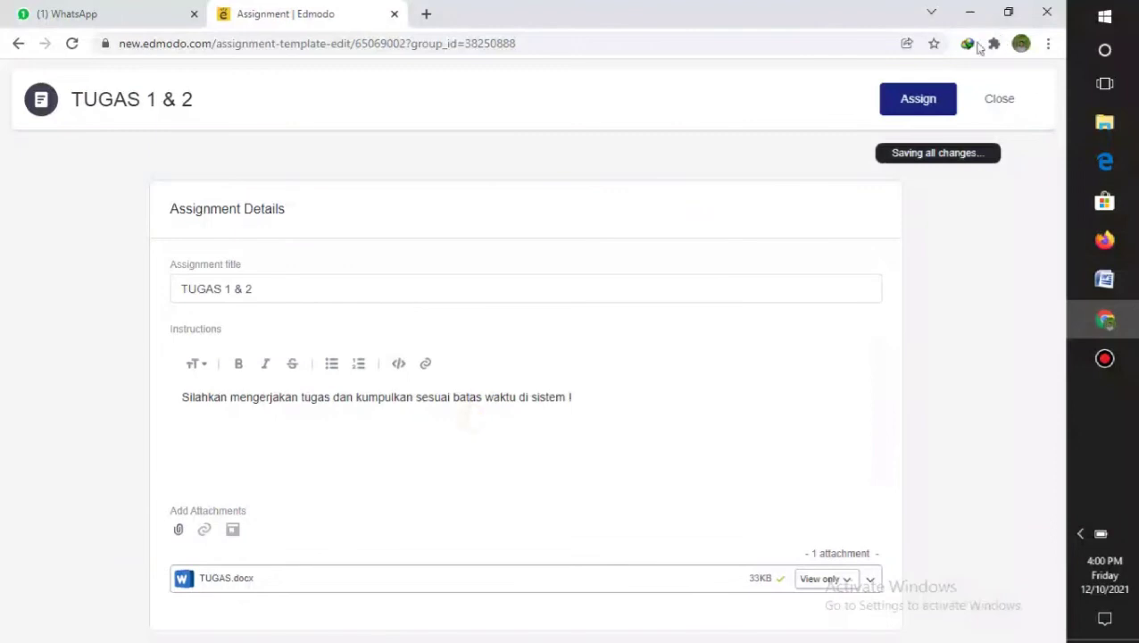
Assign TUGAS 1 & 2 to XI IPA 1, due 12/17/2021 at 11:59 PM and locked after the due date.
{"action": "left_click", "coordinate": [918, 103]}
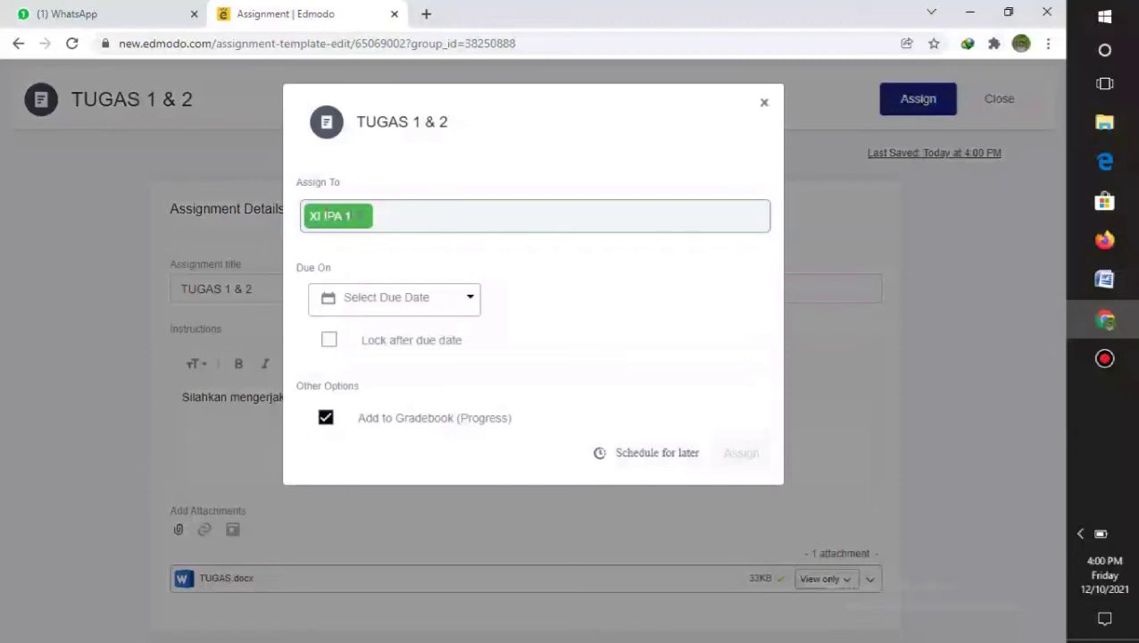
{"action": "left_click", "coordinate": [466, 306]}
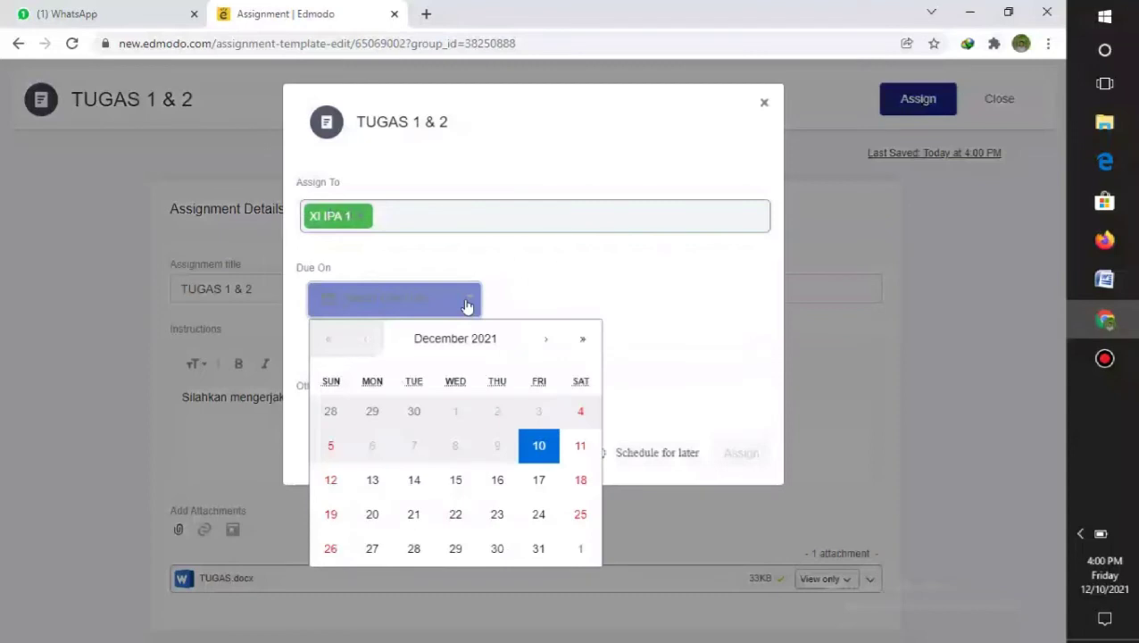
{"action": "left_click", "coordinate": [539, 480]}
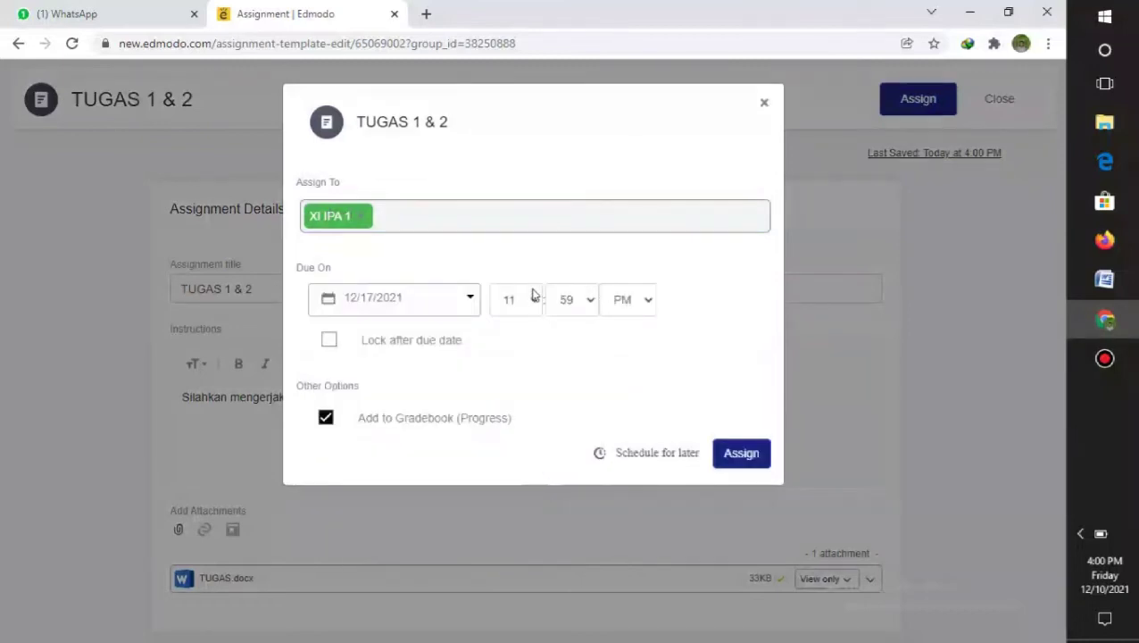
{"action": "left_click", "coordinate": [326, 341]}
{"action": "left_click", "coordinate": [754, 457]}
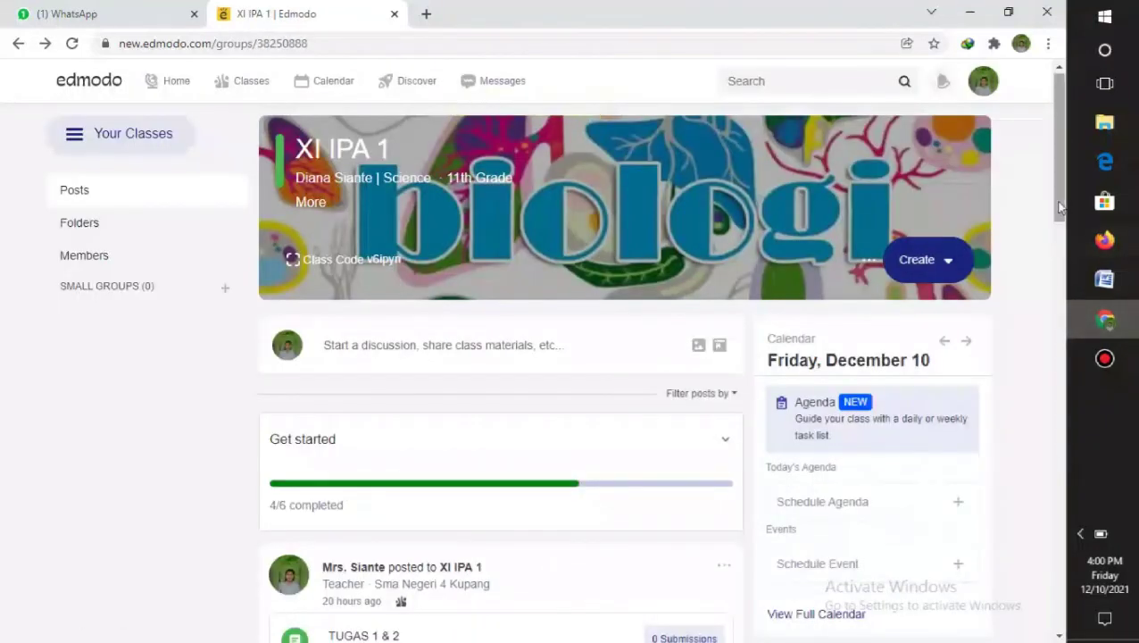
Review the assignment, learning material and attendance posts on the XI IPA 1 class page.
{"action": "scroll", "coordinate": [1065, 210], "scroll_direction": "down", "scroll_amount": 3}
{"action": "scroll", "coordinate": [1068, 161], "scroll_direction": "up", "scroll_amount": 2}
{"action": "left_click_drag", "start_coordinate": [1067, 157], "coordinate": [1051, 473]}
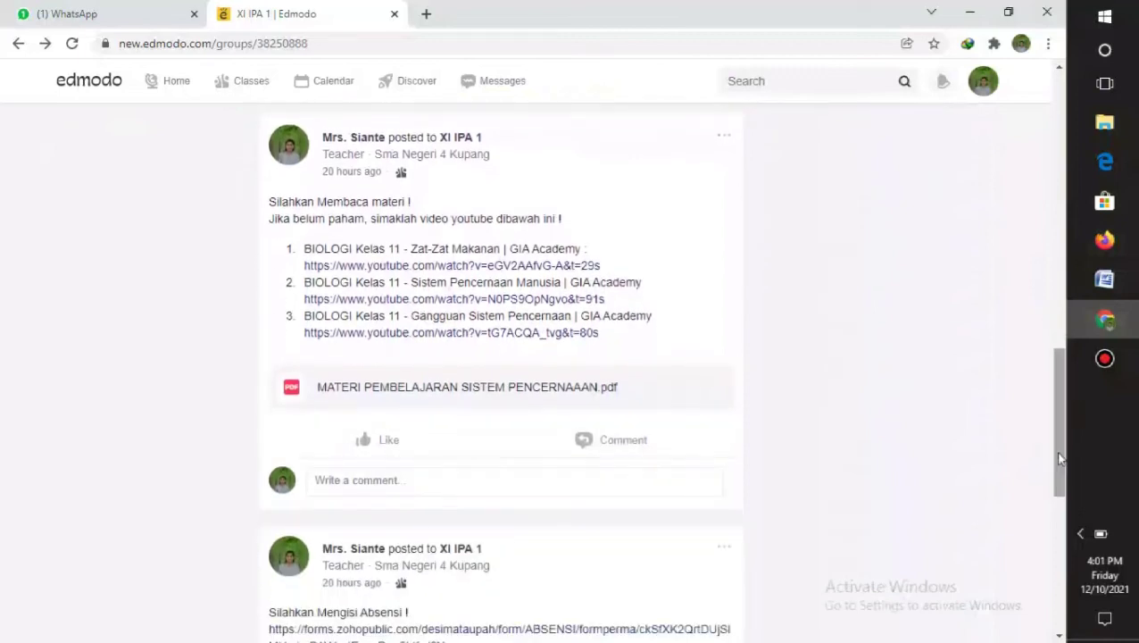
{"action": "left_click_drag", "start_coordinate": [1060, 458], "coordinate": [1060, 466]}
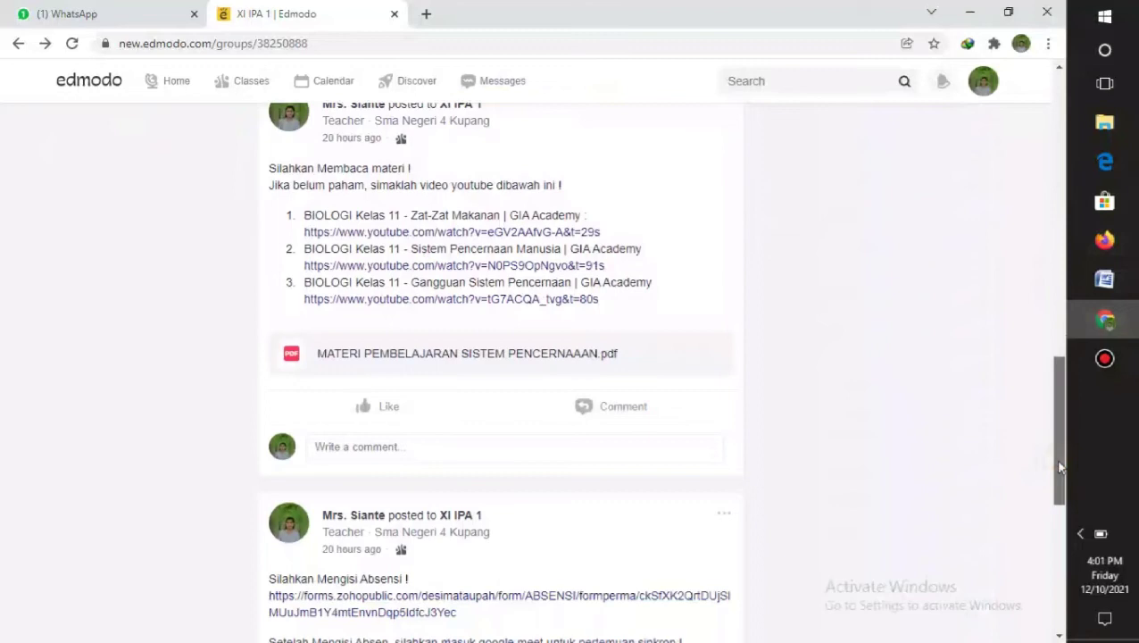
{"action": "left_click_drag", "start_coordinate": [1059, 467], "coordinate": [1053, 199]}
{"action": "scroll", "coordinate": [1050, 479], "scroll_direction": "down", "scroll_amount": 5}
{"action": "left_click_drag", "start_coordinate": [1048, 474], "coordinate": [1074, 151]}
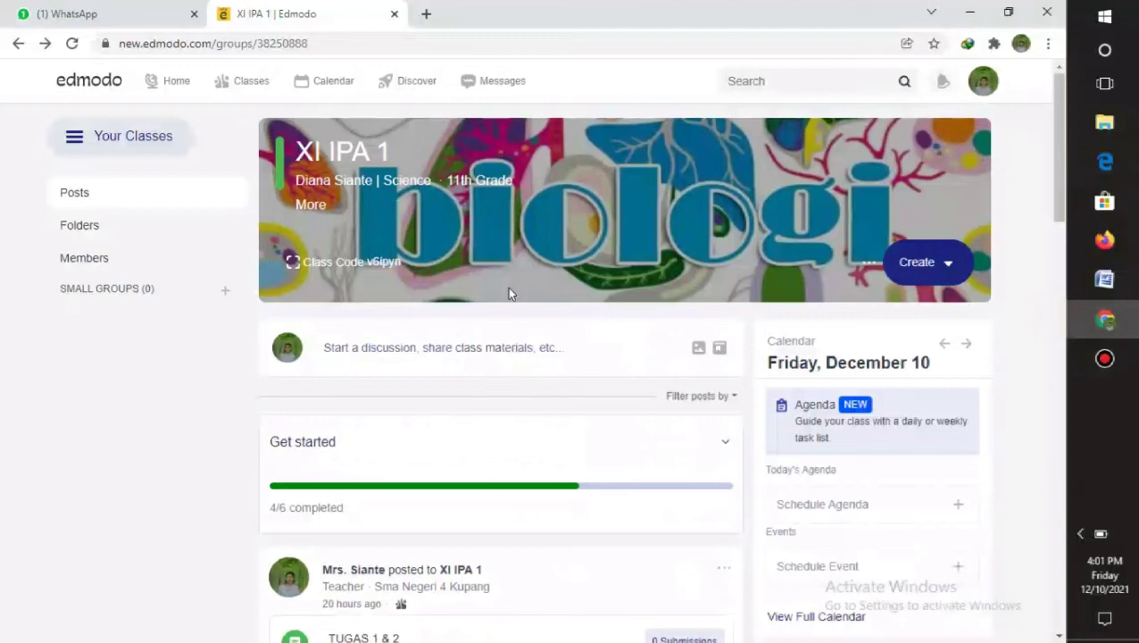
Open the invitation options for XI IPA 1, copy the class code, and copy the share link for students and teachers.
{"action": "left_click", "coordinate": [339, 263]}
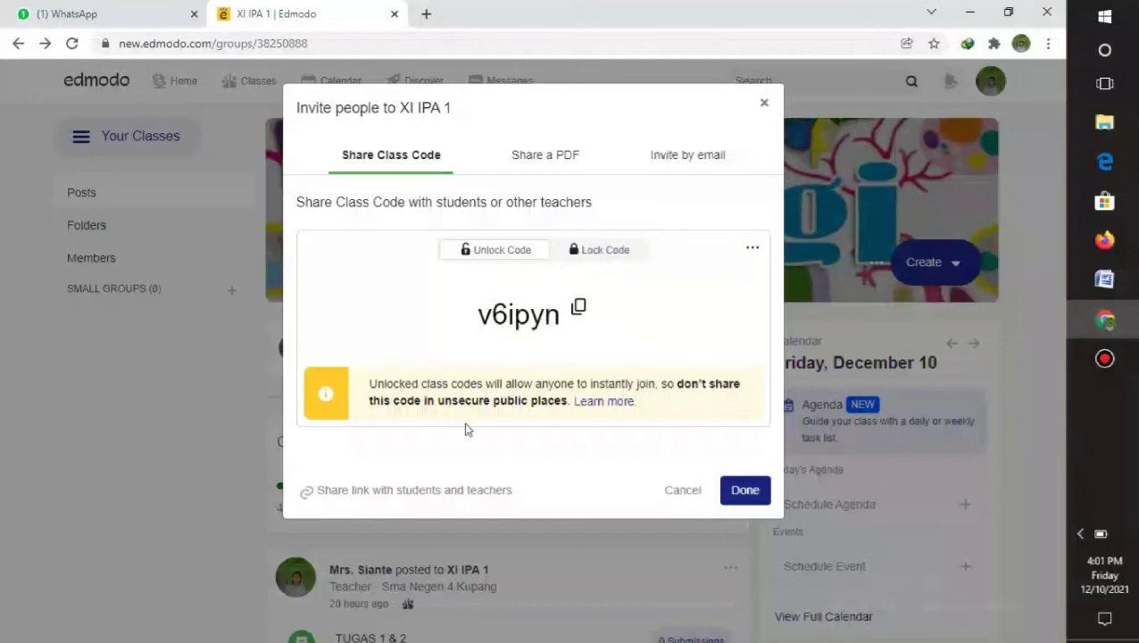
{"action": "left_click", "coordinate": [580, 308]}
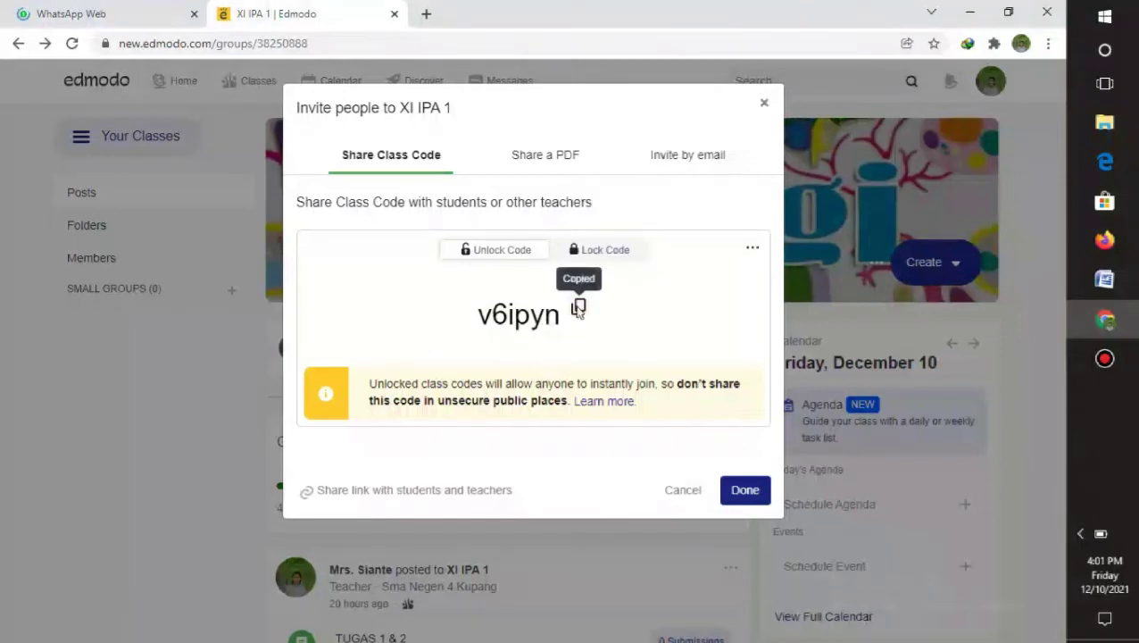
{"action": "left_click", "coordinate": [327, 492]}
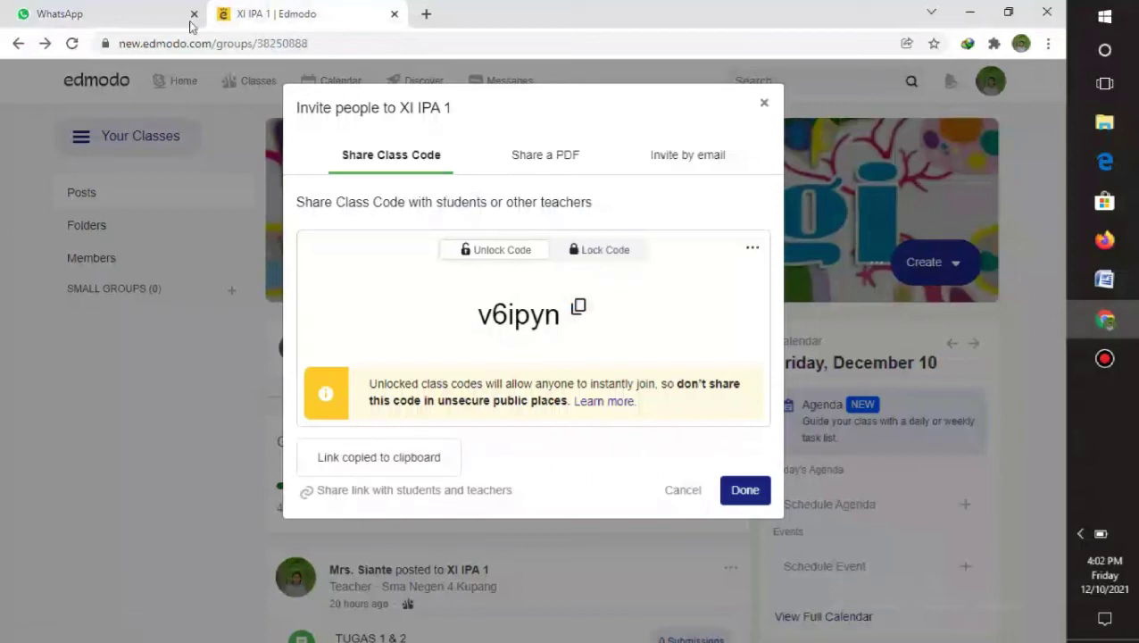
Switch to WhatsApp and write "Siswa-siswi harap masuk kelas edmodonya dengan link dibawah ini !" in the Klmpk 2 ICT group chat.
{"action": "left_click", "coordinate": [110, 8]}
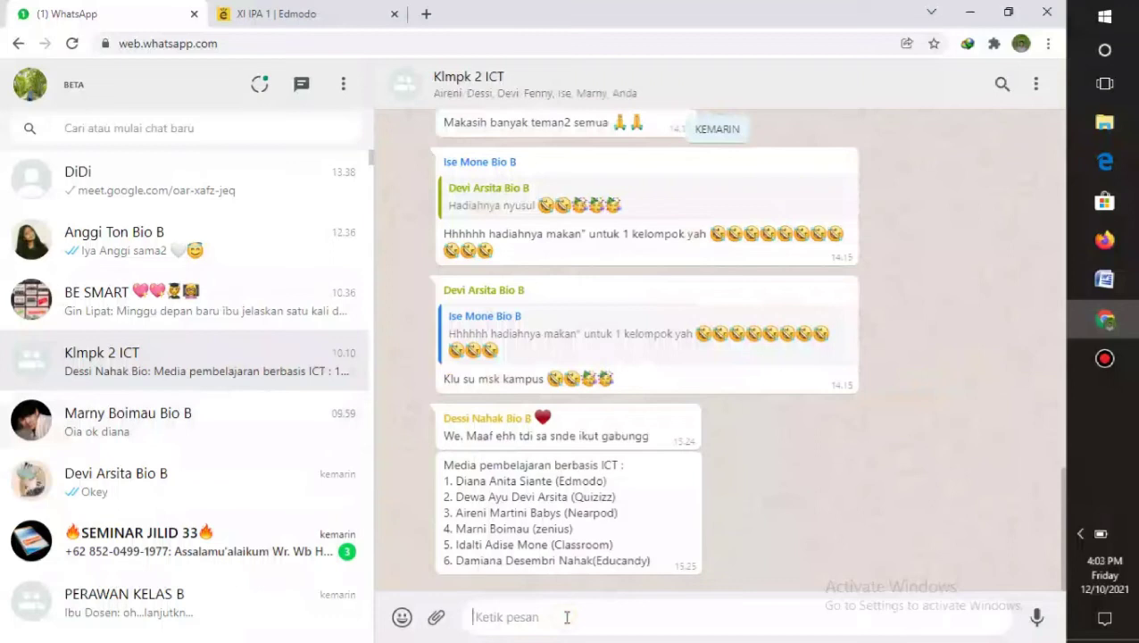
{"action": "type", "text": "Siswa-s"}
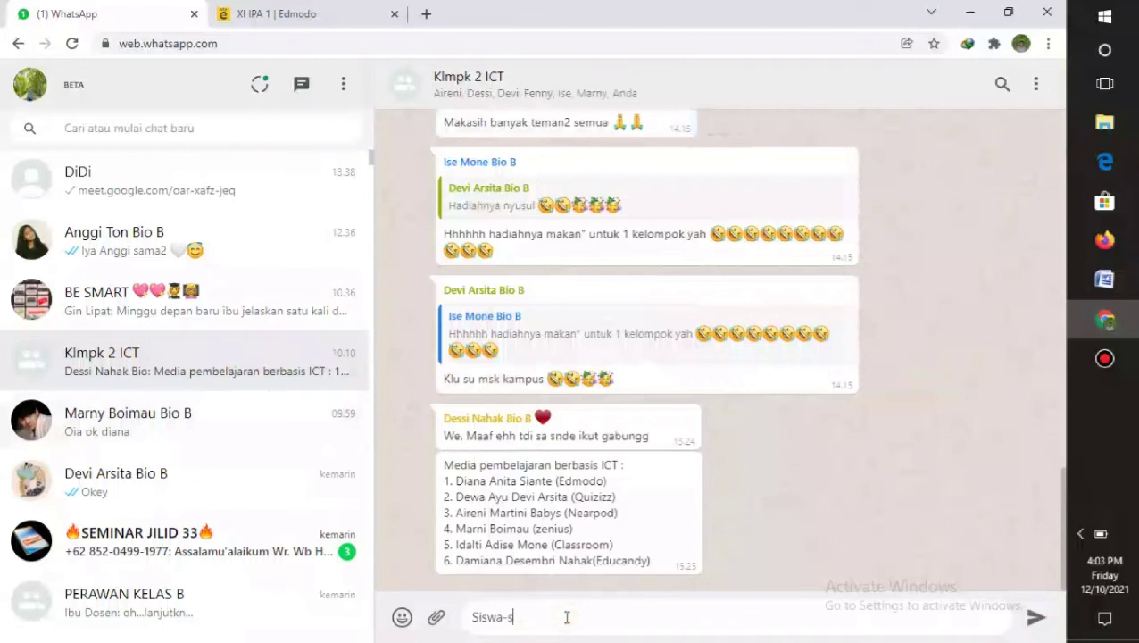
{"action": "type", "text": "iswi harap masuk ks"}
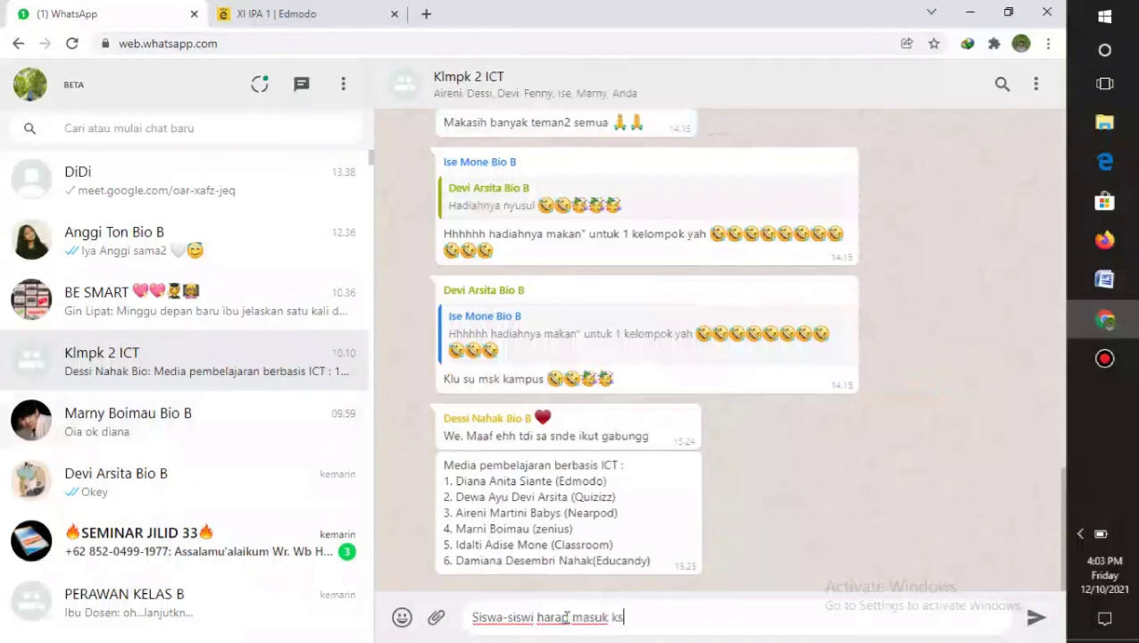
{"action": "type", "text": "elas edmodonya"}
{"action": "key", "text": "BackSpace"}
{"action": "key", "text": "BackSpace"}
{"action": "type", "text": "ya dengan"}
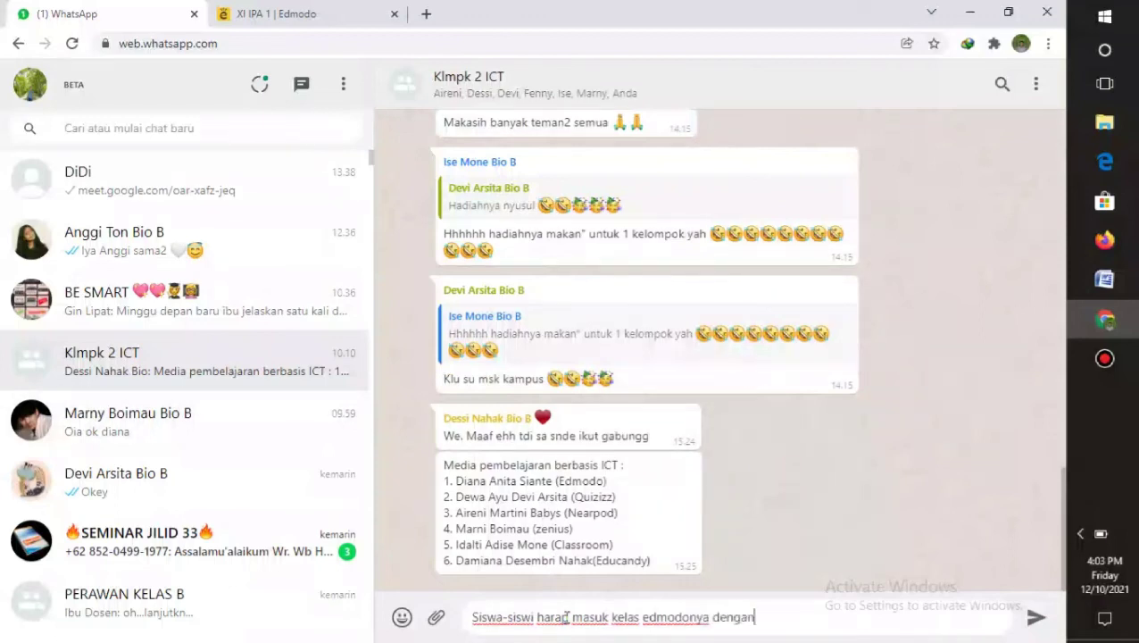
{"action": "type", "text": " link dibawah ini "}
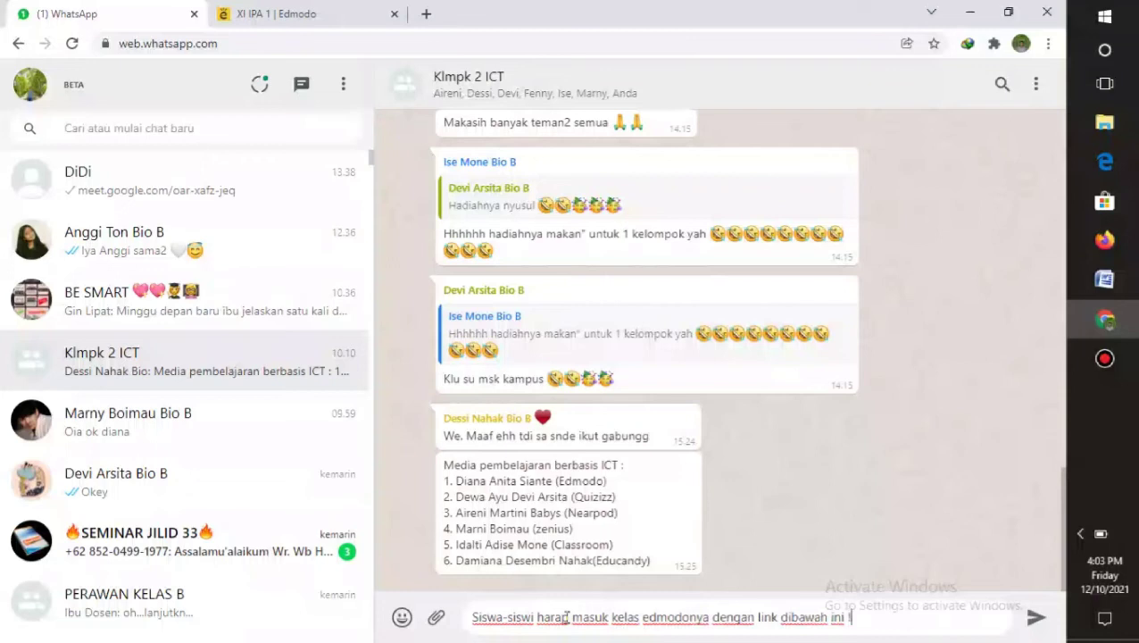
{"action": "type", "text": "!"}
Add the copied class join link on a new line of the message and send it to the group.
{"action": "key", "text": "shift+Return"}
{"action": "key", "text": "ctrl+v"}
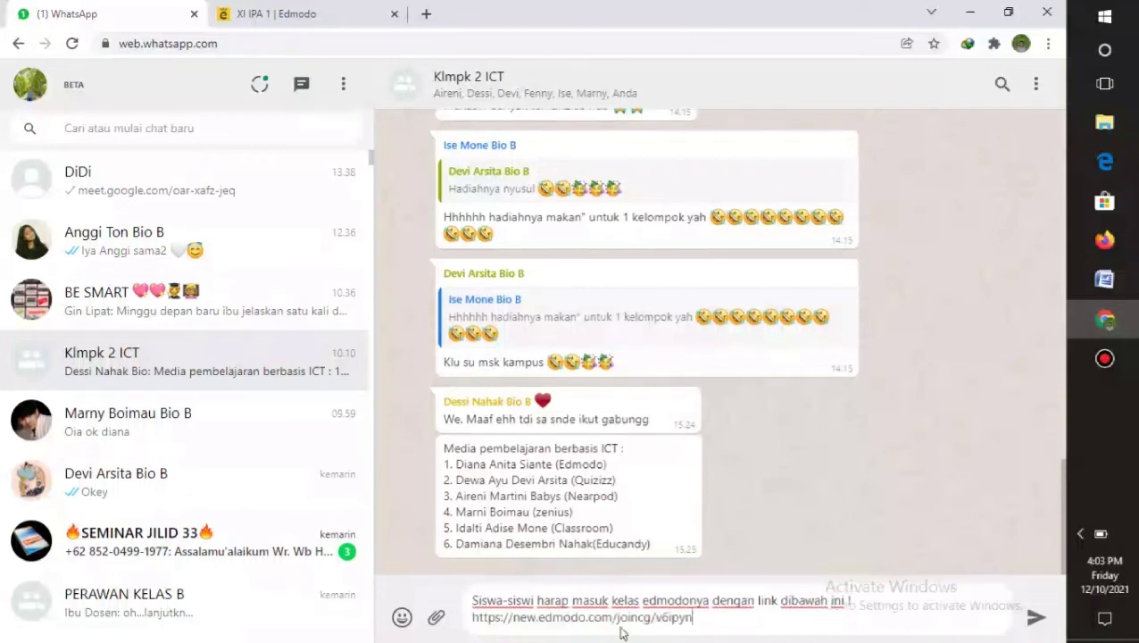
{"action": "key", "text": "Return"}
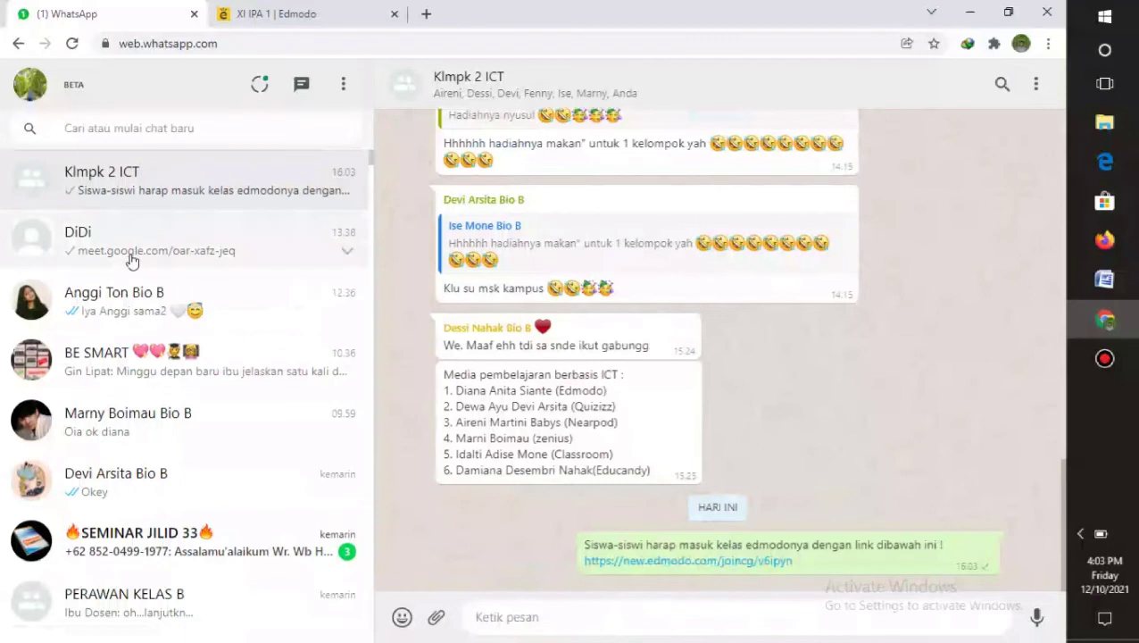
Switch back to Edmodo and close the invitation dialog to return to the XI IPA 1 class page.
{"action": "left_click", "coordinate": [306, 9]}
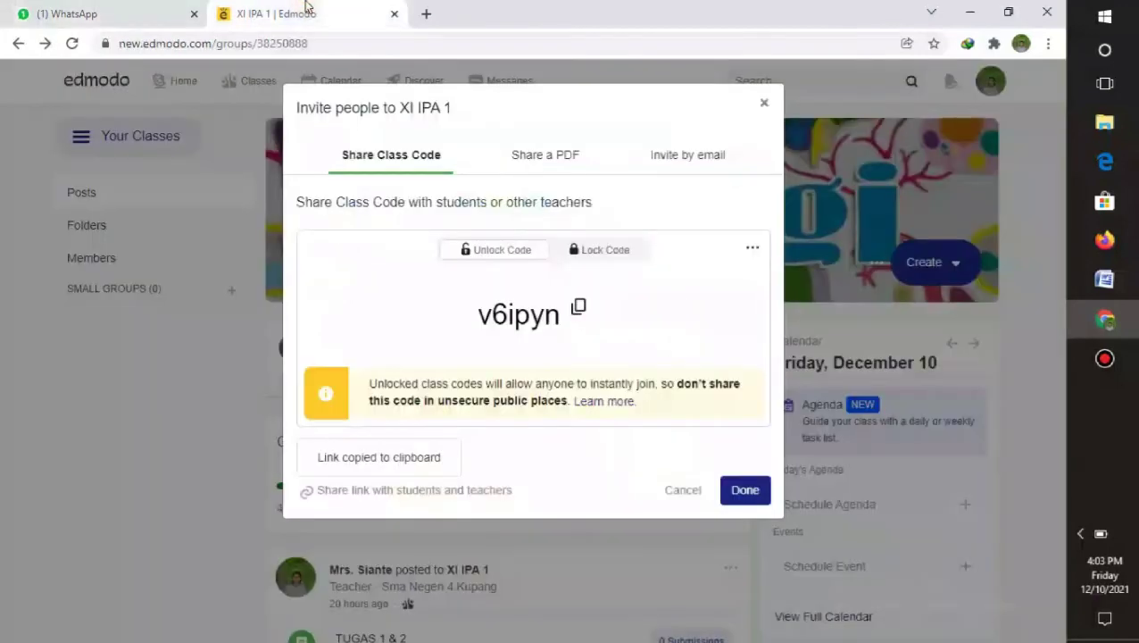
{"action": "left_click", "coordinate": [764, 107]}
{"action": "scroll", "coordinate": [1067, 306], "scroll_direction": "down", "scroll_amount": 2}
{"action": "scroll", "coordinate": [1062, 214], "scroll_direction": "up", "scroll_amount": 2}
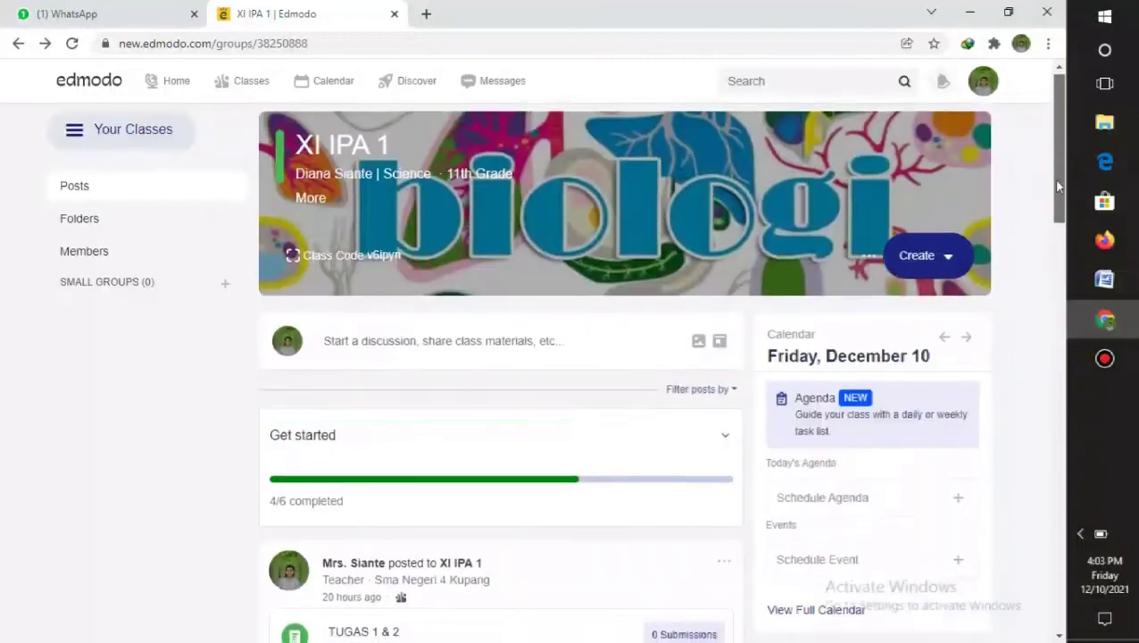
{"action": "mouse_move", "coordinate": [1053, 177]}
{"action": "left_mouse_down"}
{"action": "mouse_move", "coordinate": [1052, 564]}
{"action": "mouse_move", "coordinate": [1057, 167]}
{"action": "left_mouse_up"}
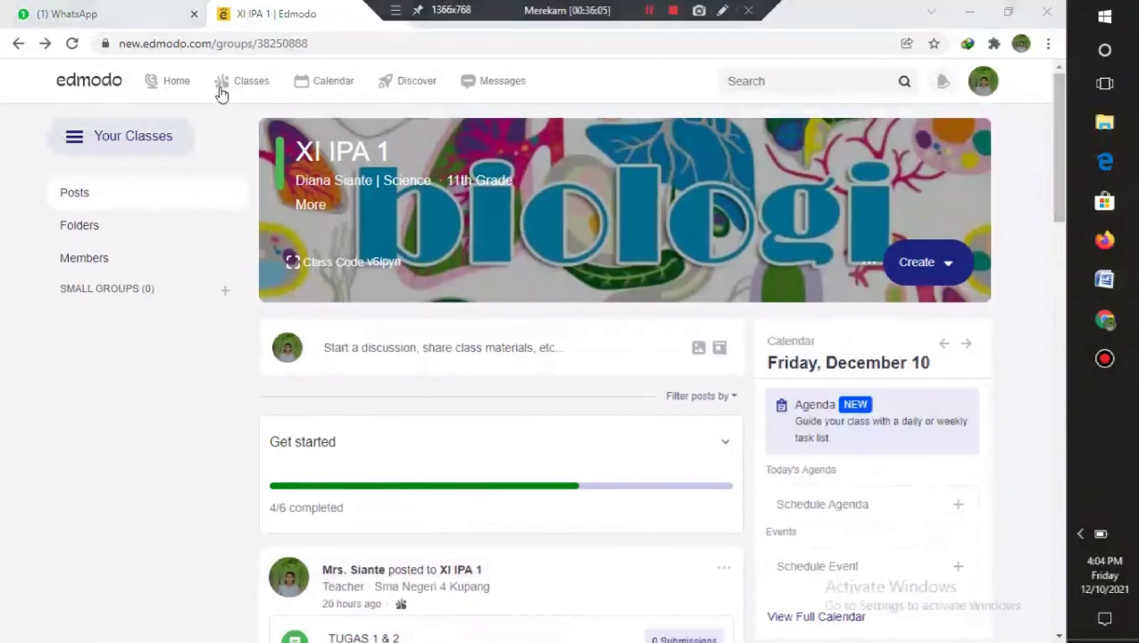
{"action": "left_click_drag", "start_coordinate": [1057, 214], "coordinate": [1059, 198]}
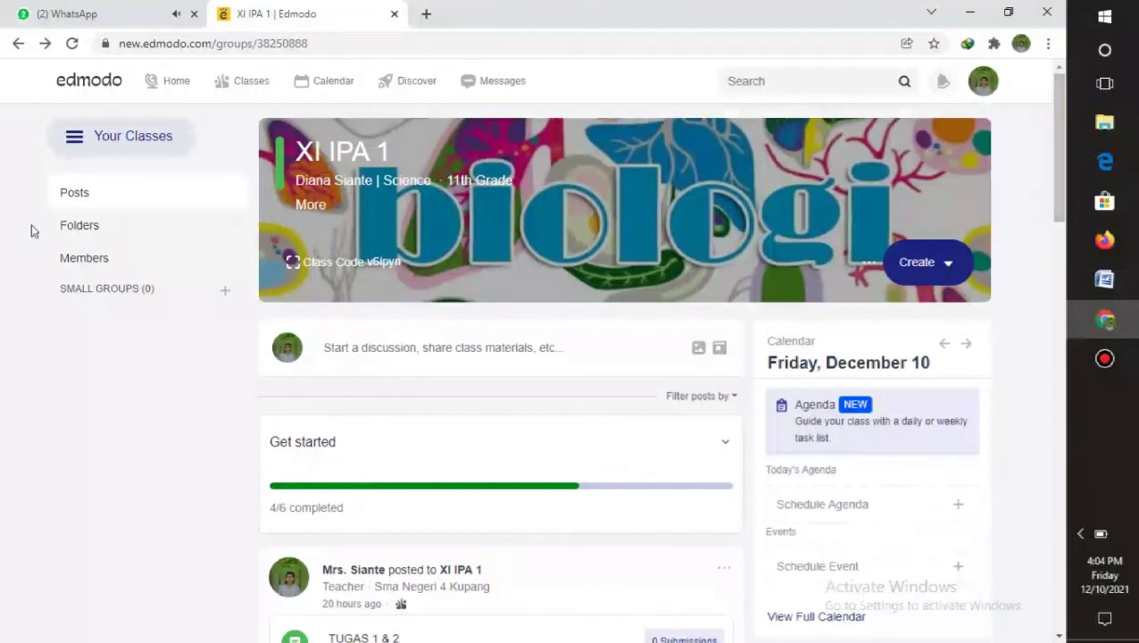
Examine the class members of XI IPA 1, comparing the student list and the teacher list.
{"action": "left_click", "coordinate": [85, 261]}
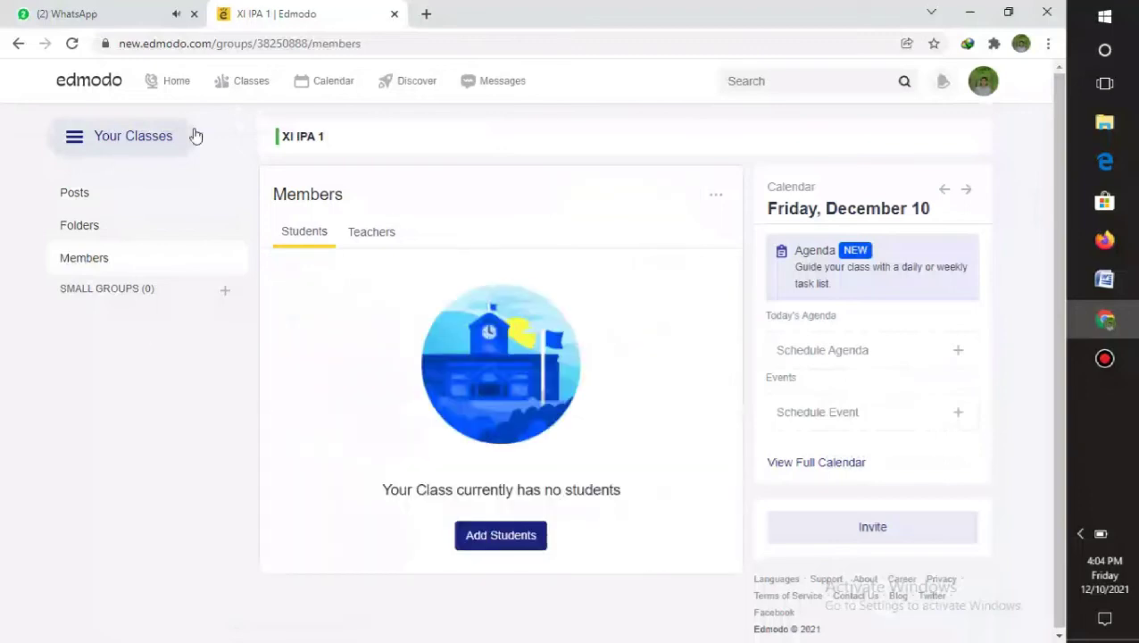
{"action": "mouse_move", "coordinate": [654, 7]}
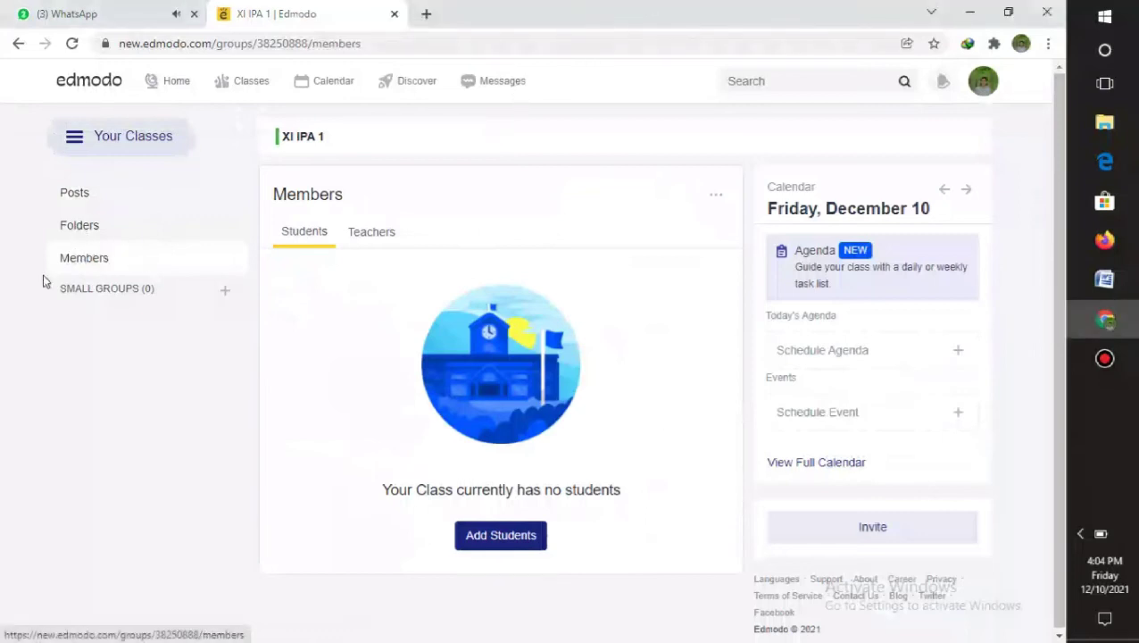
{"action": "left_click", "coordinate": [351, 239]}
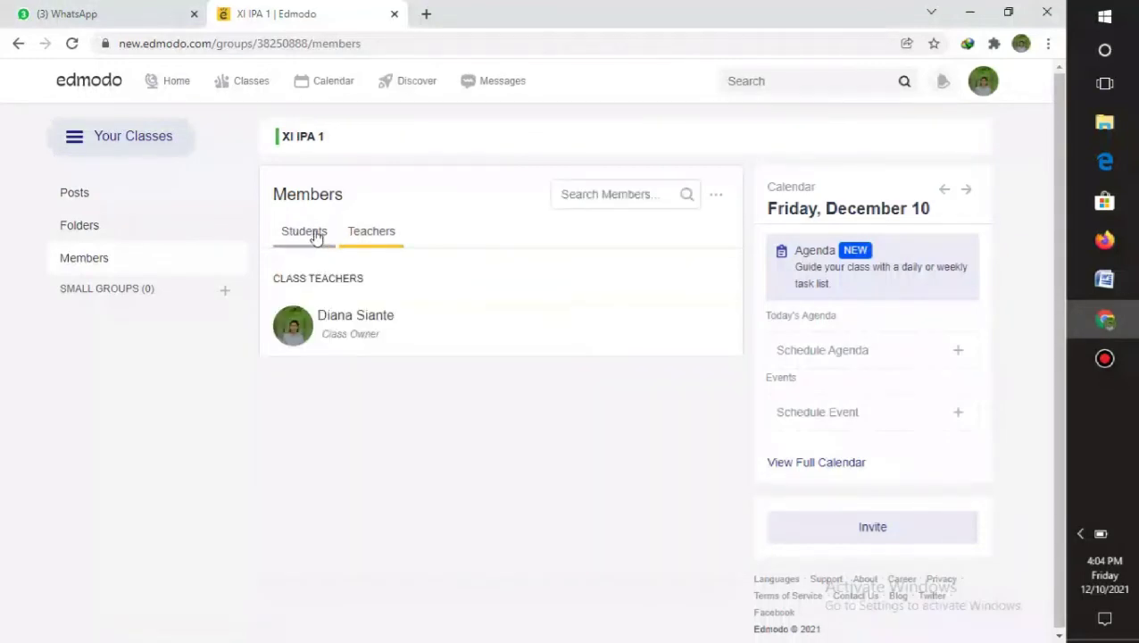
{"action": "left_click", "coordinate": [315, 237]}
{"action": "left_click", "coordinate": [384, 247]}
{"action": "left_click", "coordinate": [308, 240]}
{"action": "left_click", "coordinate": [379, 240]}
{"action": "left_click", "coordinate": [312, 236]}
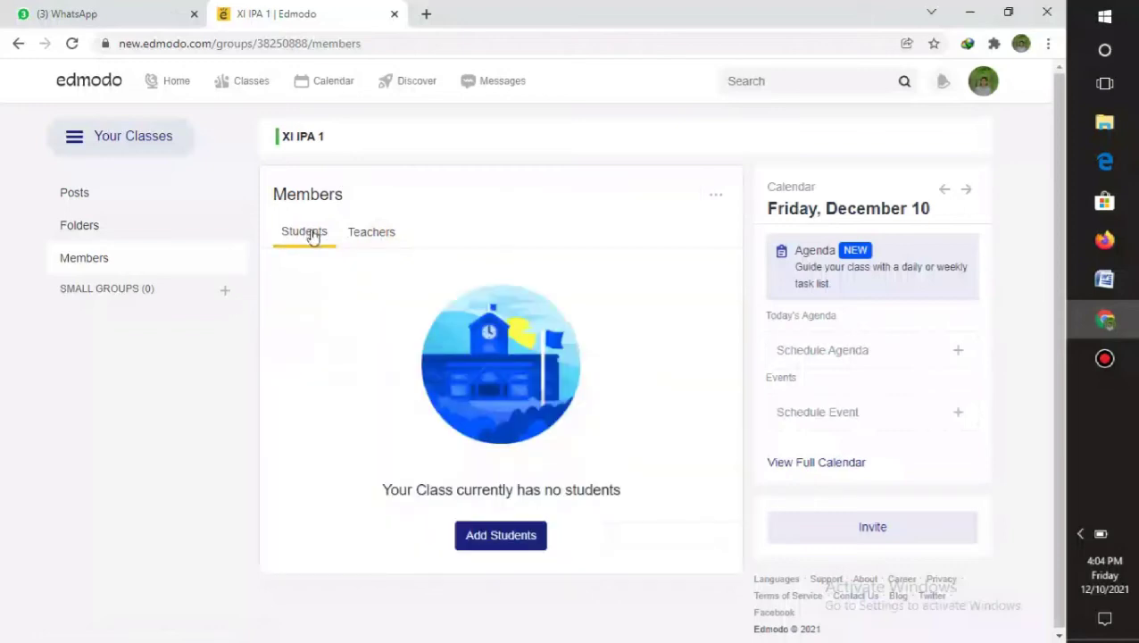
{"action": "left_click", "coordinate": [379, 243]}
{"action": "left_click", "coordinate": [294, 244]}
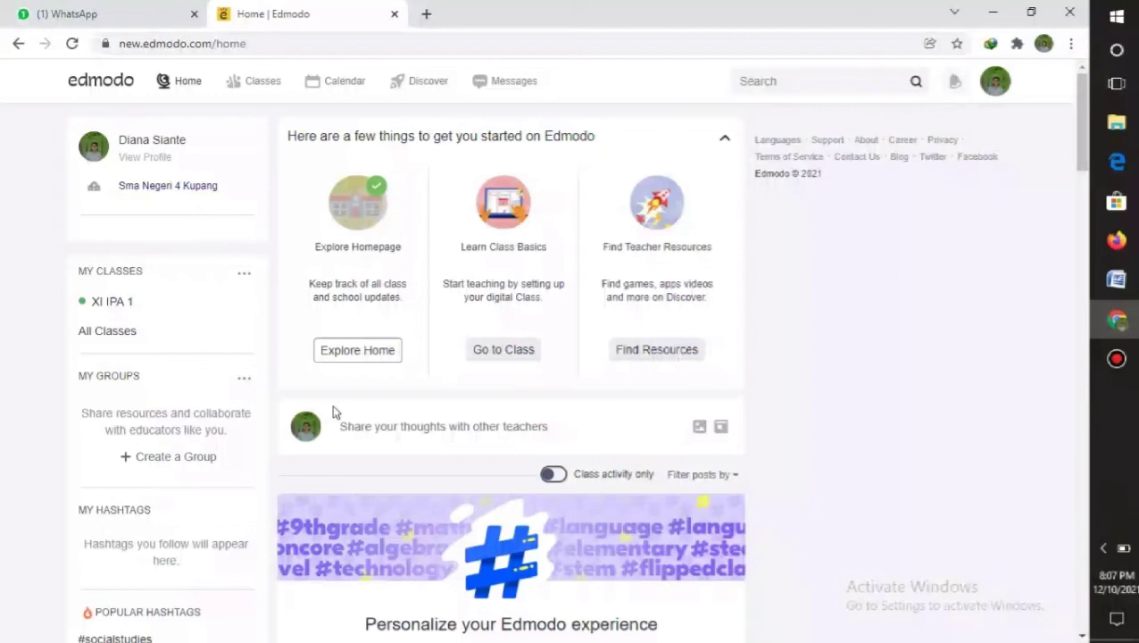
Open the XI IPA 1 members list from the home page and view the first student's parent connection form, leaving it empty.
{"action": "left_click", "coordinate": [117, 308]}
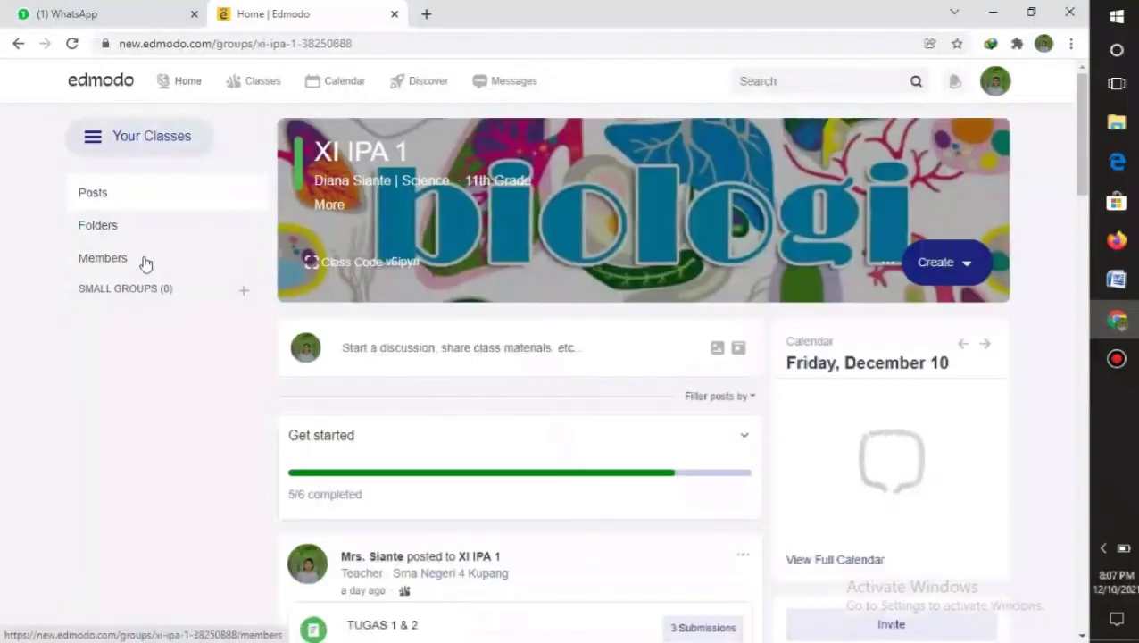
{"action": "left_click", "coordinate": [106, 265]}
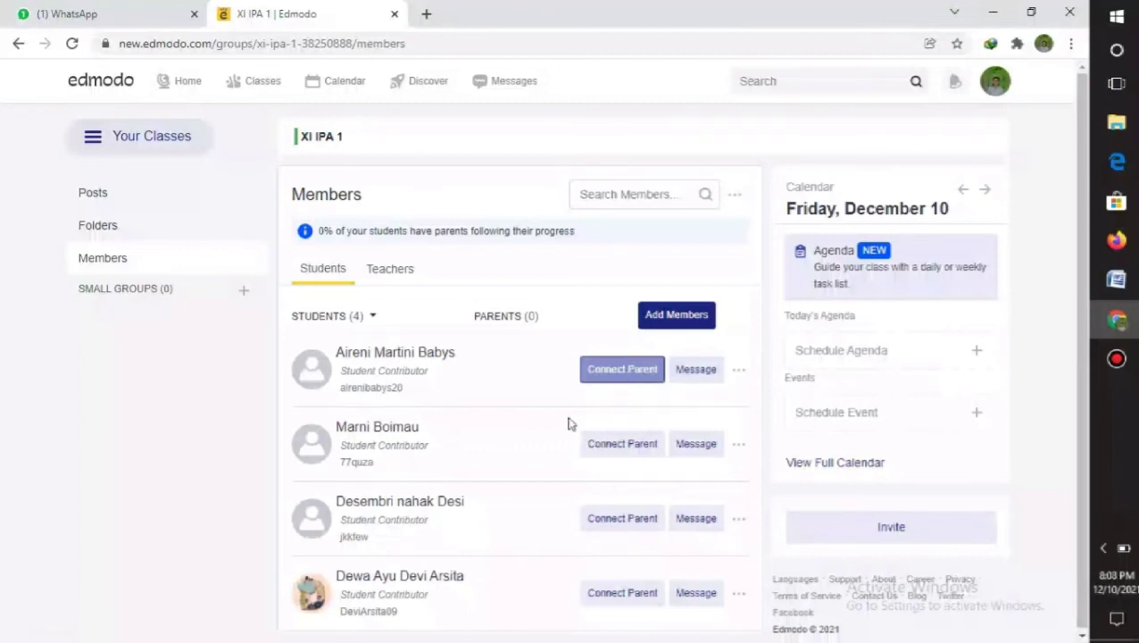
{"action": "left_click", "coordinate": [604, 379]}
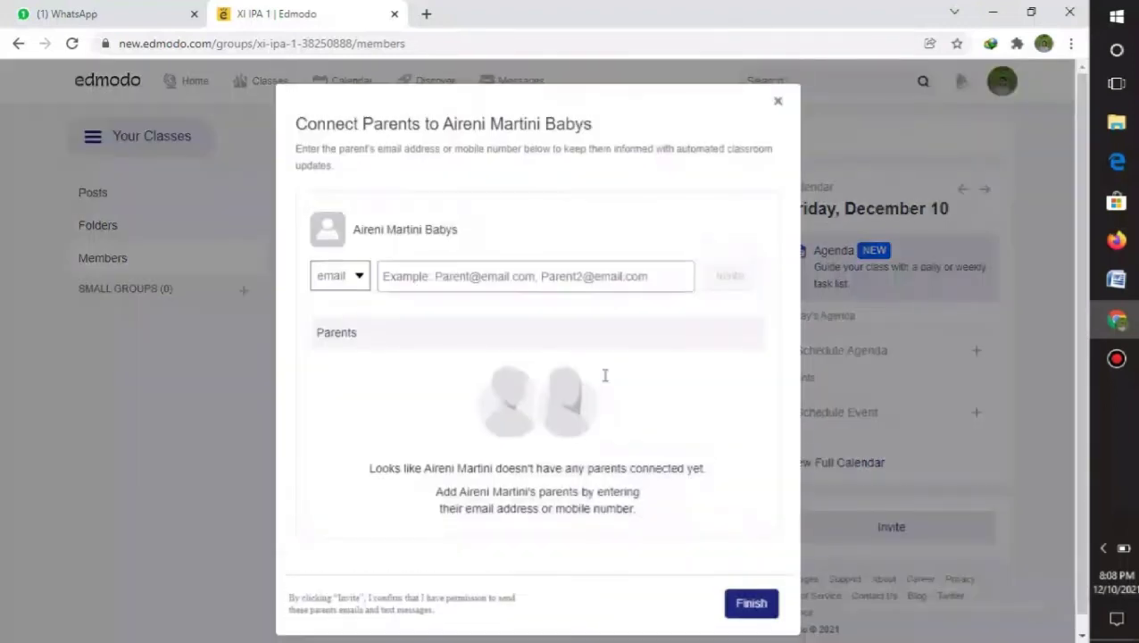
{"action": "left_click", "coordinate": [543, 287]}
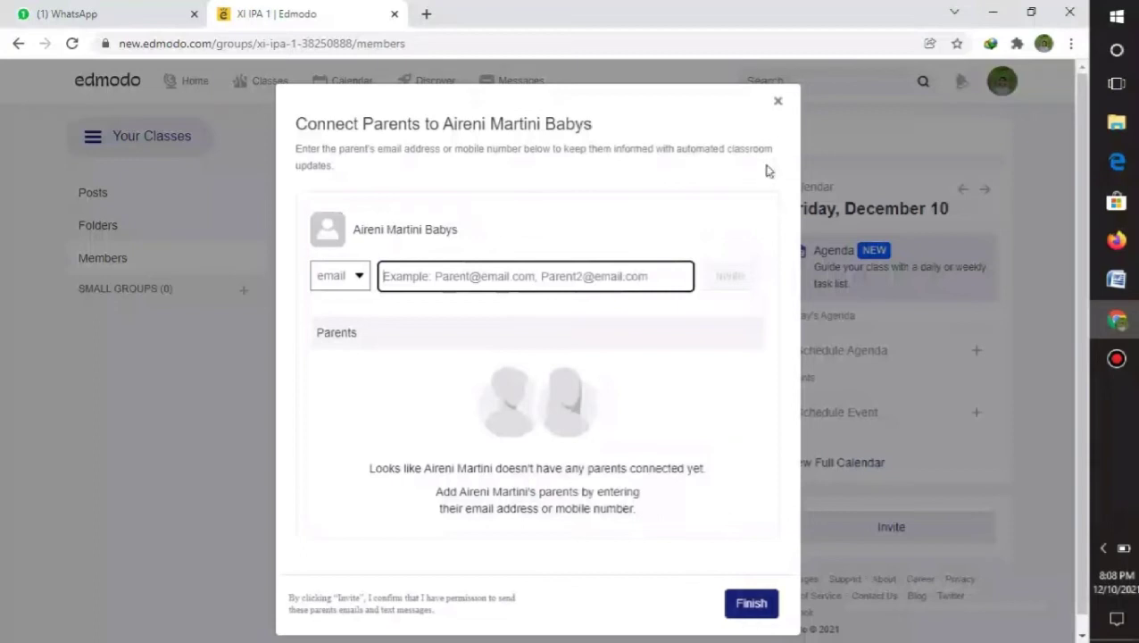
{"action": "left_click", "coordinate": [778, 101]}
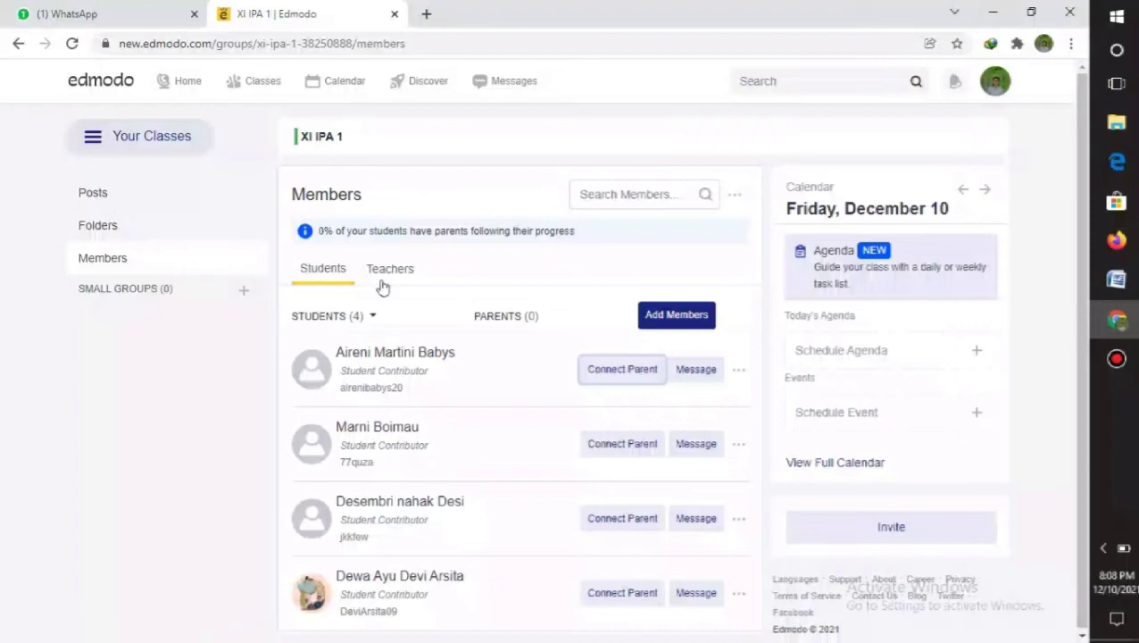
Return to the class posts and show all student comments on the TUGAS 1 & 2 assignment.
{"action": "left_click", "coordinate": [100, 197]}
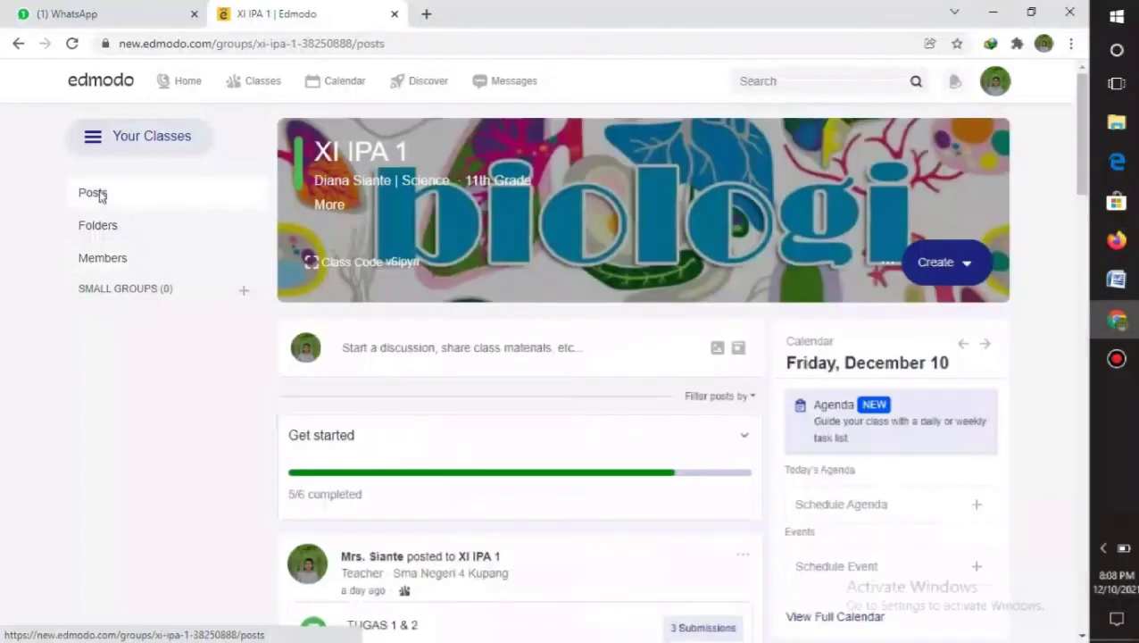
{"action": "left_click_drag", "start_coordinate": [1091, 170], "coordinate": [1090, 254]}
{"action": "mouse_move", "coordinate": [402, 414]}
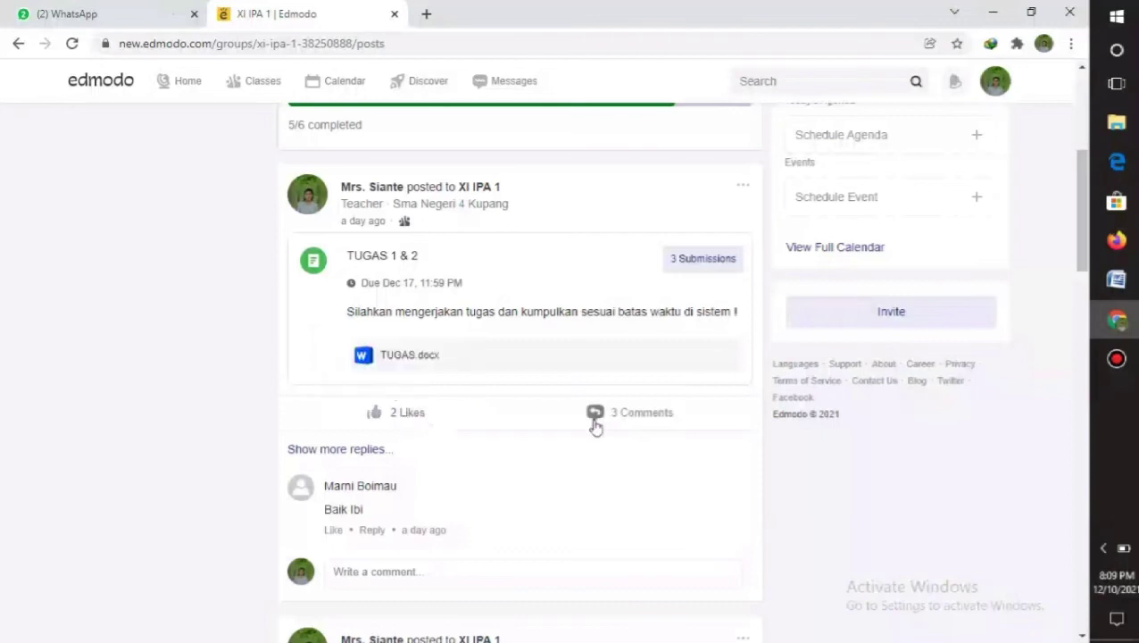
{"action": "left_click", "coordinate": [342, 453]}
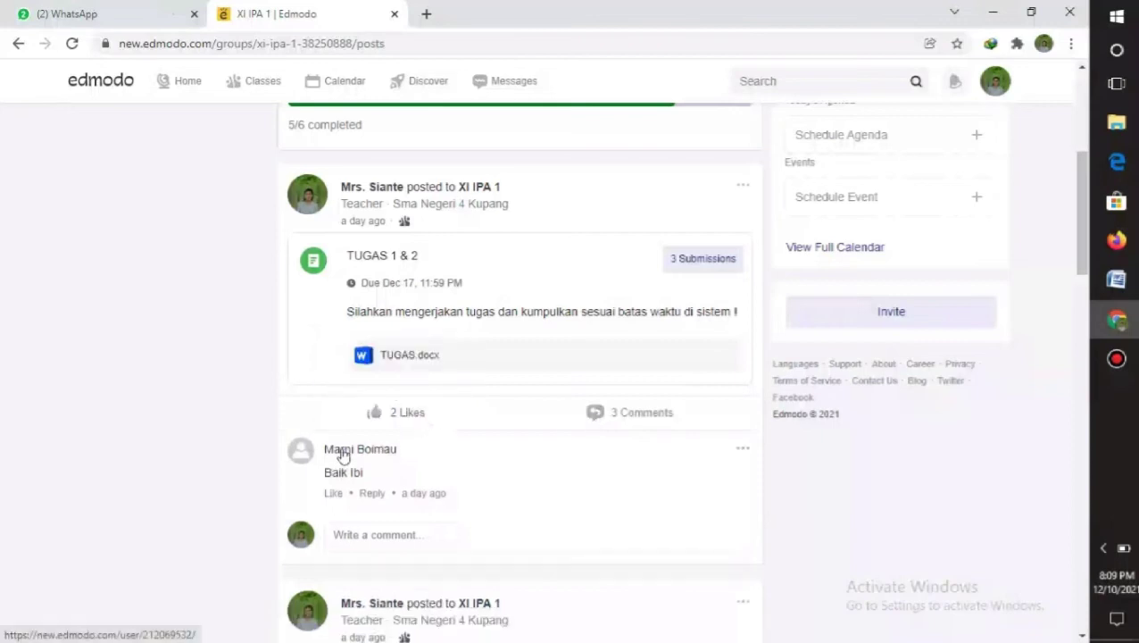
{"action": "left_click", "coordinate": [610, 416]}
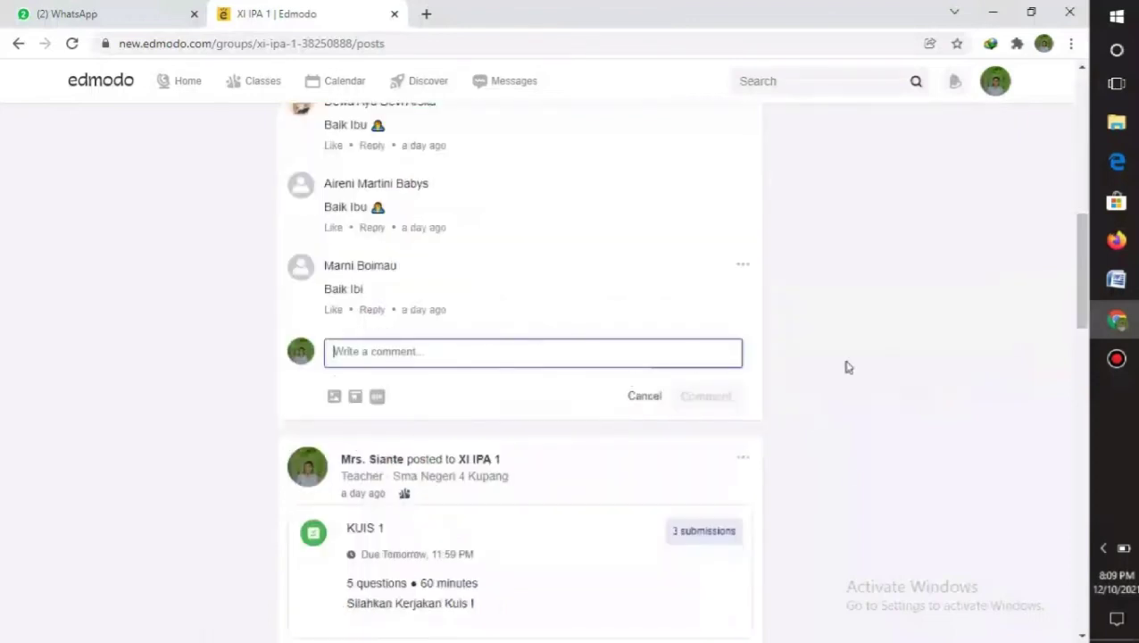
Open the KUIS 1 grading page from the What's Due list of assigned work.
{"action": "left_click_drag", "start_coordinate": [1081, 322], "coordinate": [1081, 93]}
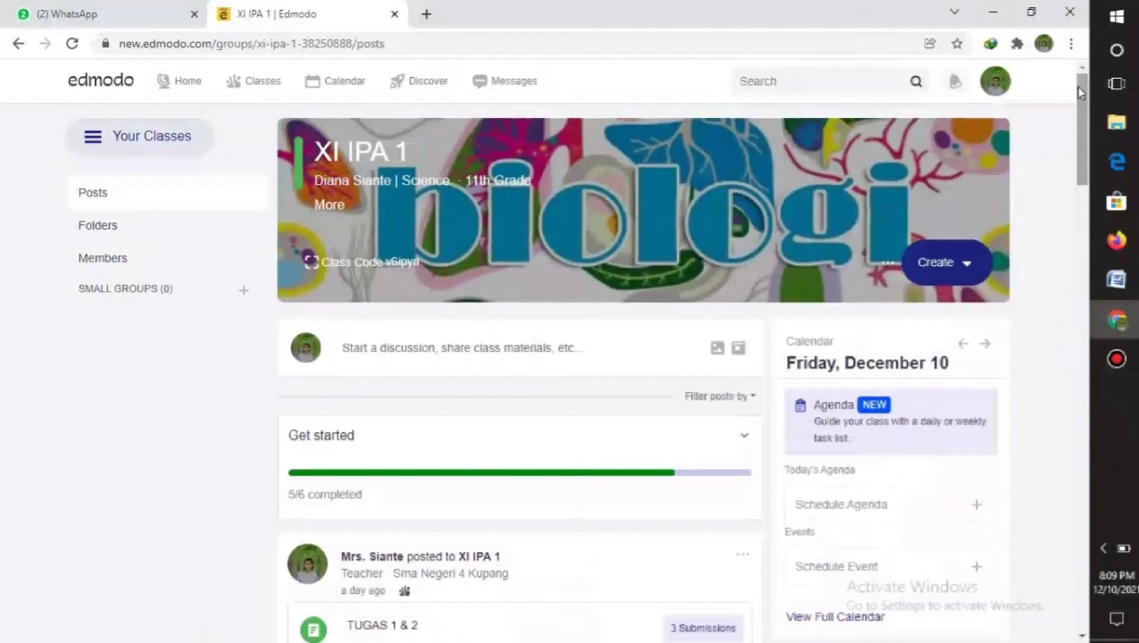
{"action": "mouse_move", "coordinate": [1082, 108]}
{"action": "left_mouse_down"}
{"action": "mouse_move", "coordinate": [1099, 177]}
{"action": "mouse_move", "coordinate": [1089, 97]}
{"action": "left_mouse_up"}
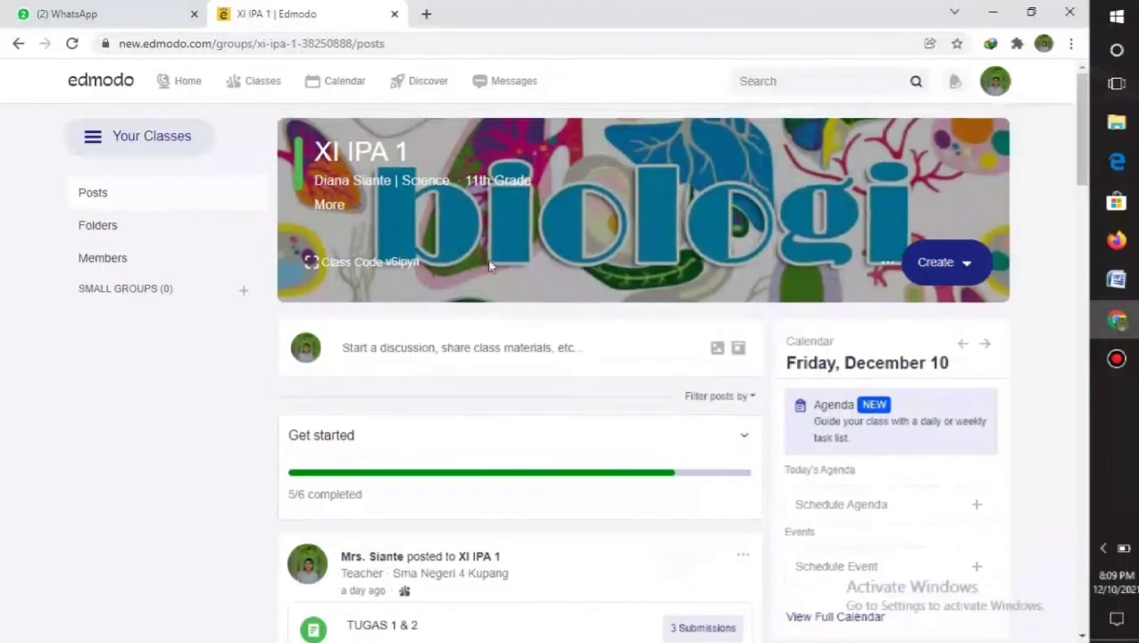
{"action": "mouse_move", "coordinate": [232, 85]}
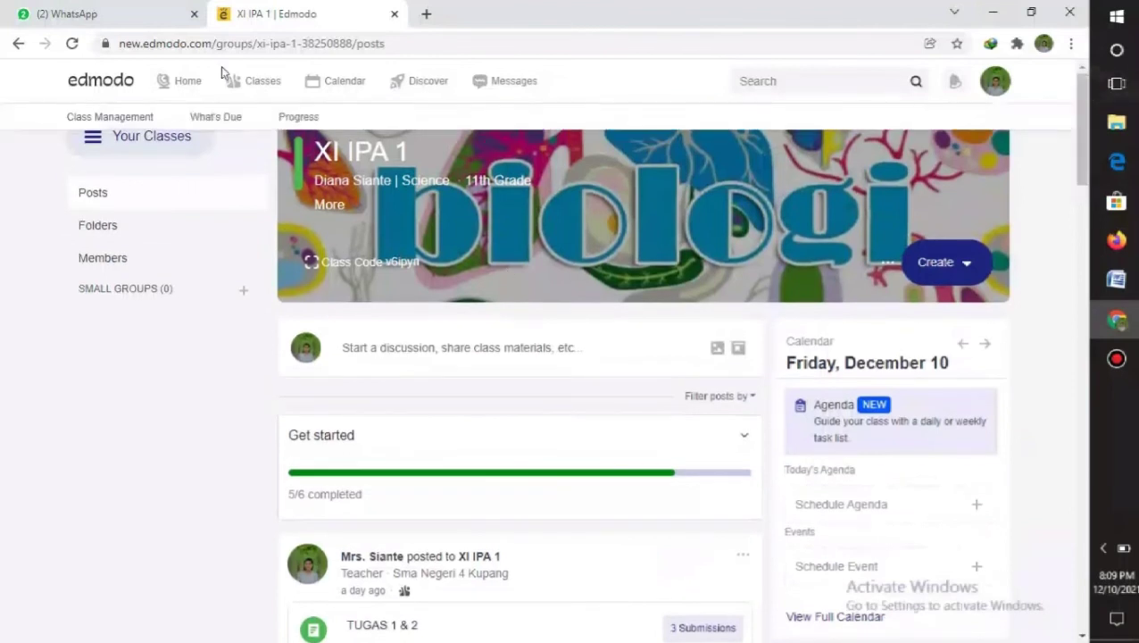
{"action": "left_click", "coordinate": [221, 124]}
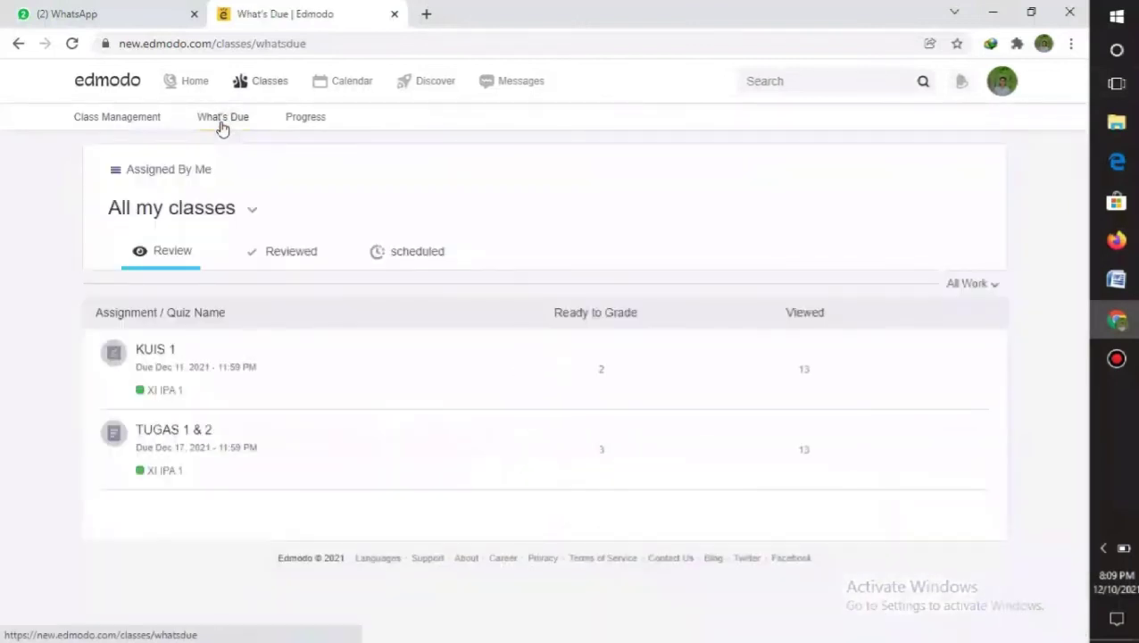
{"action": "left_click", "coordinate": [157, 350]}
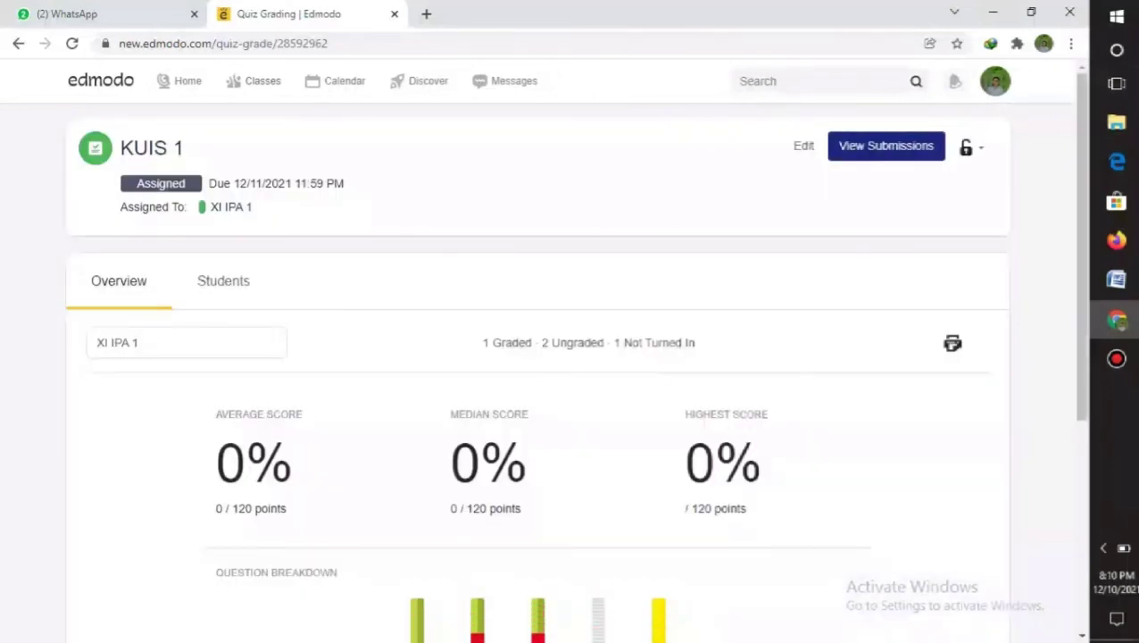
Examine the KUIS 1 overview scores and question breakdown, and check each student's submission status in the student list.
{"action": "left_click_drag", "start_coordinate": [1085, 319], "coordinate": [1091, 462]}
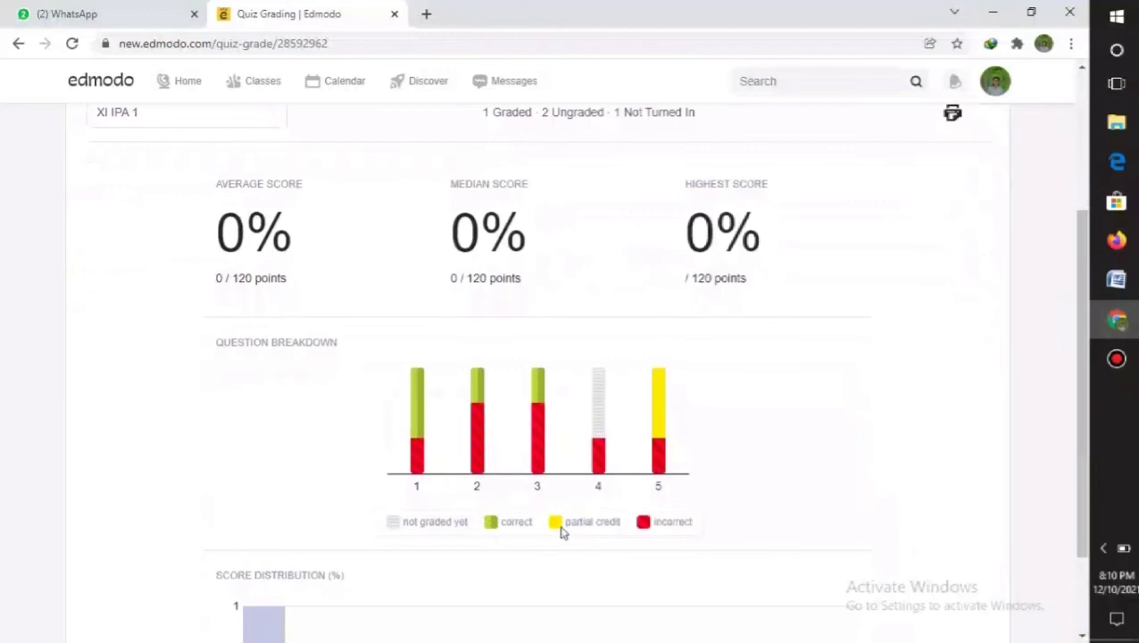
{"action": "mouse_move", "coordinate": [687, 434]}
{"action": "left_click_drag", "start_coordinate": [1083, 358], "coordinate": [1083, 262]}
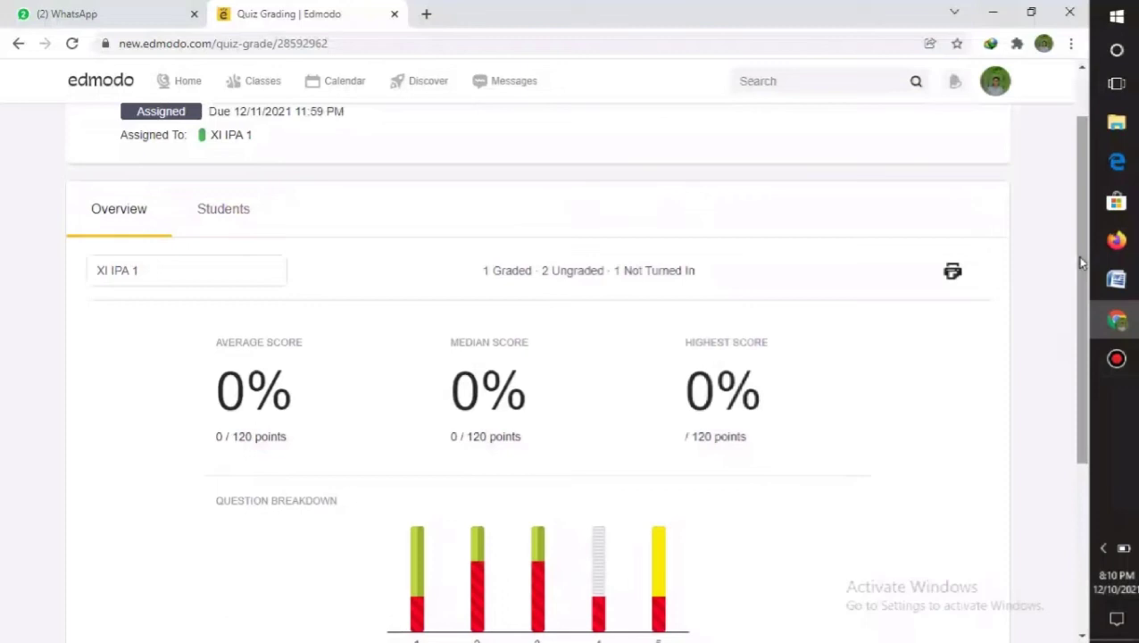
{"action": "left_click", "coordinate": [216, 216]}
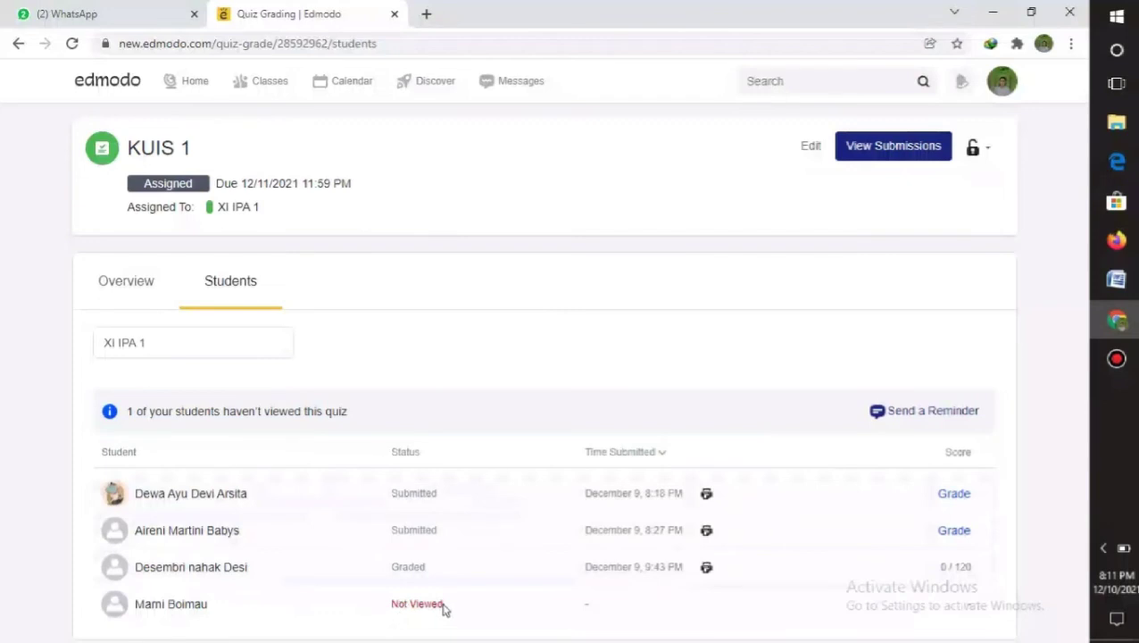
{"action": "left_click_drag", "start_coordinate": [442, 605], "coordinate": [391, 609]}
{"action": "left_click", "coordinate": [488, 611]}
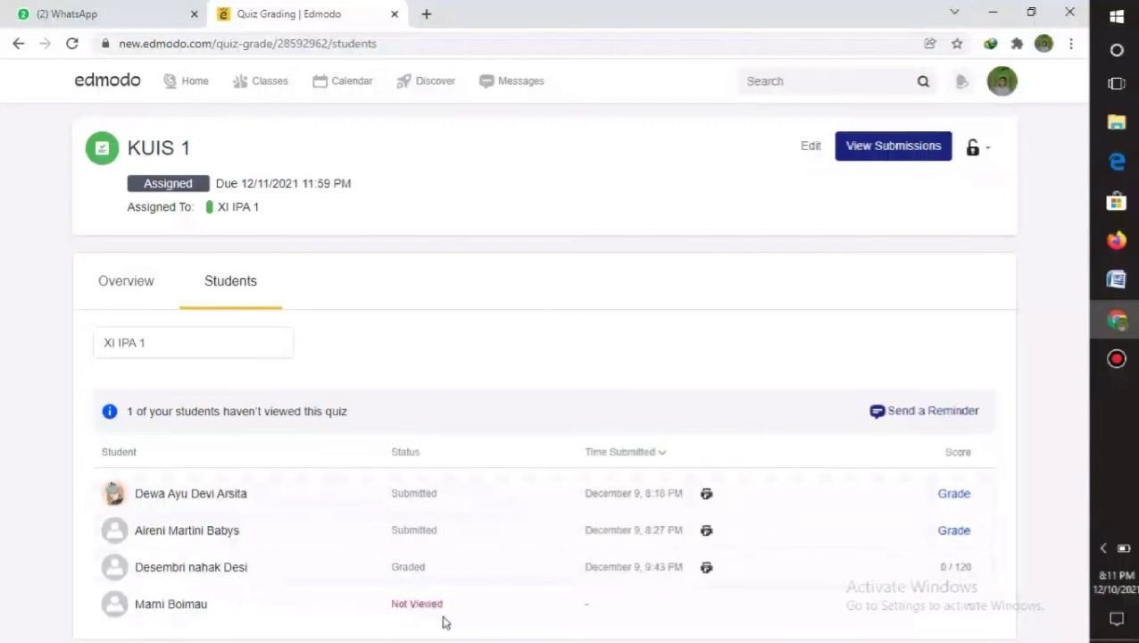
Open the first student's KUIS 1 submission for grading and review the answers to questions 1 to 3.
{"action": "left_click", "coordinate": [952, 494]}
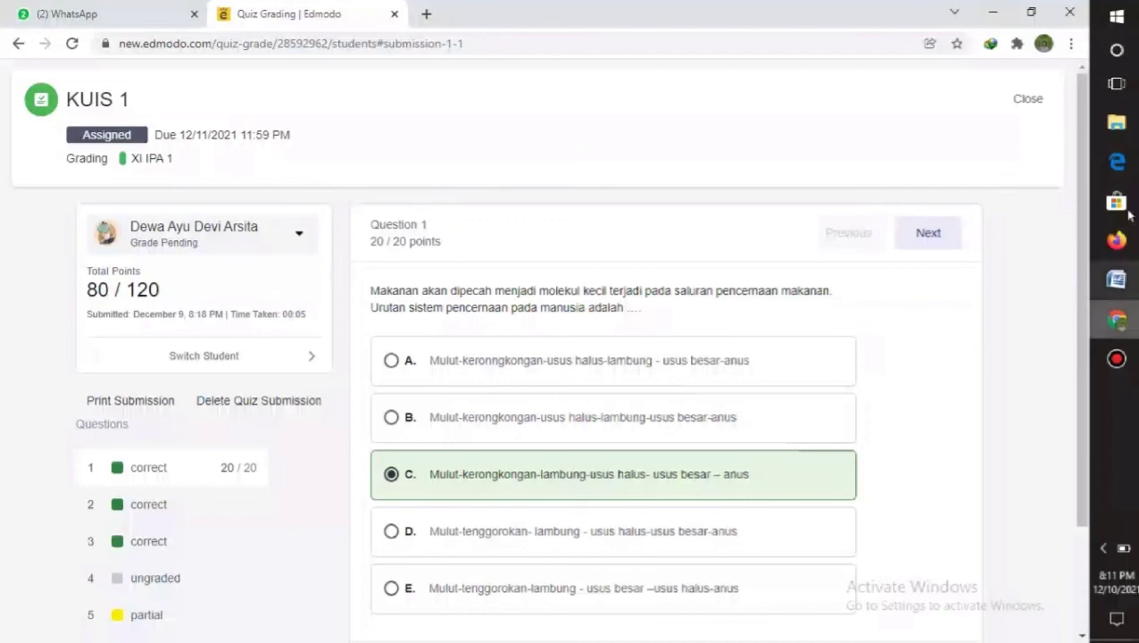
{"action": "left_click_drag", "start_coordinate": [1085, 230], "coordinate": [1101, 308]}
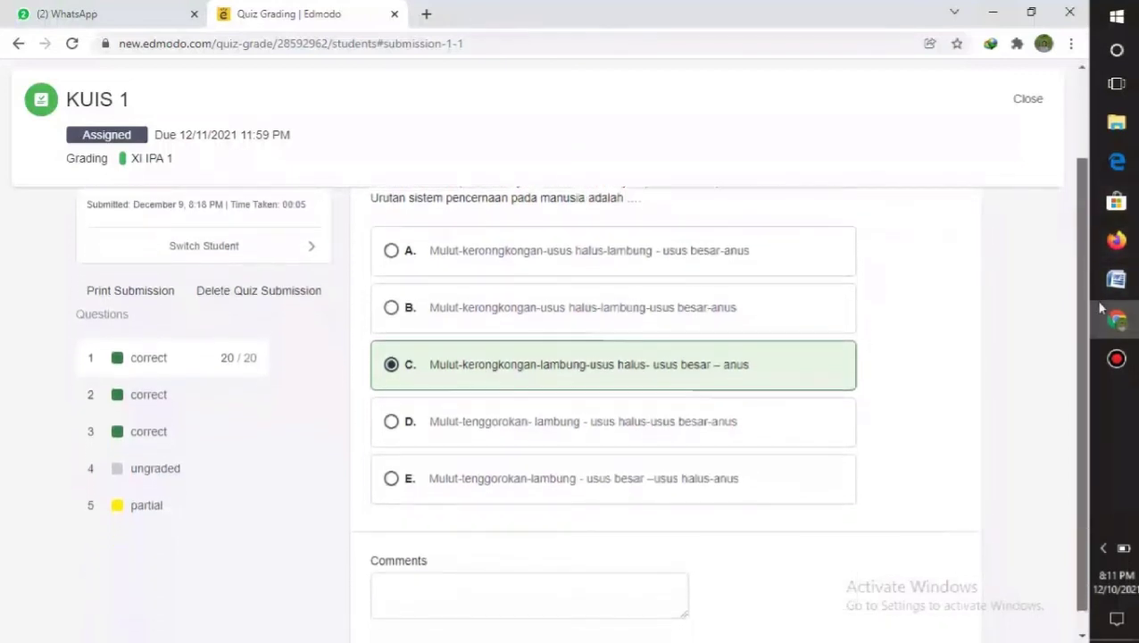
{"action": "left_click", "coordinate": [161, 396]}
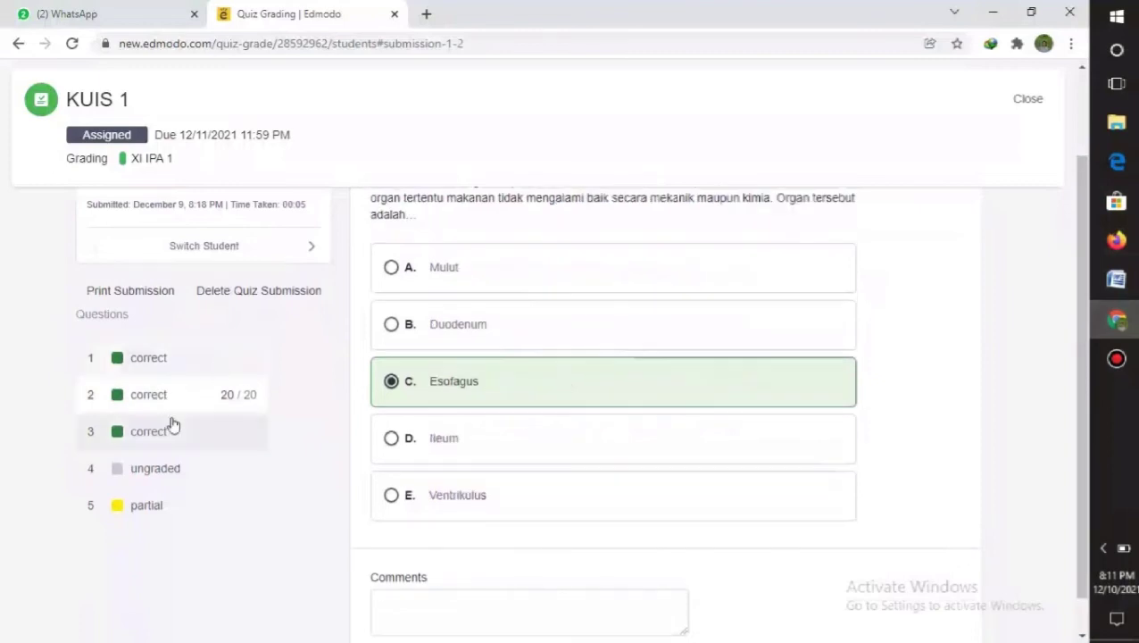
{"action": "left_click", "coordinate": [172, 426]}
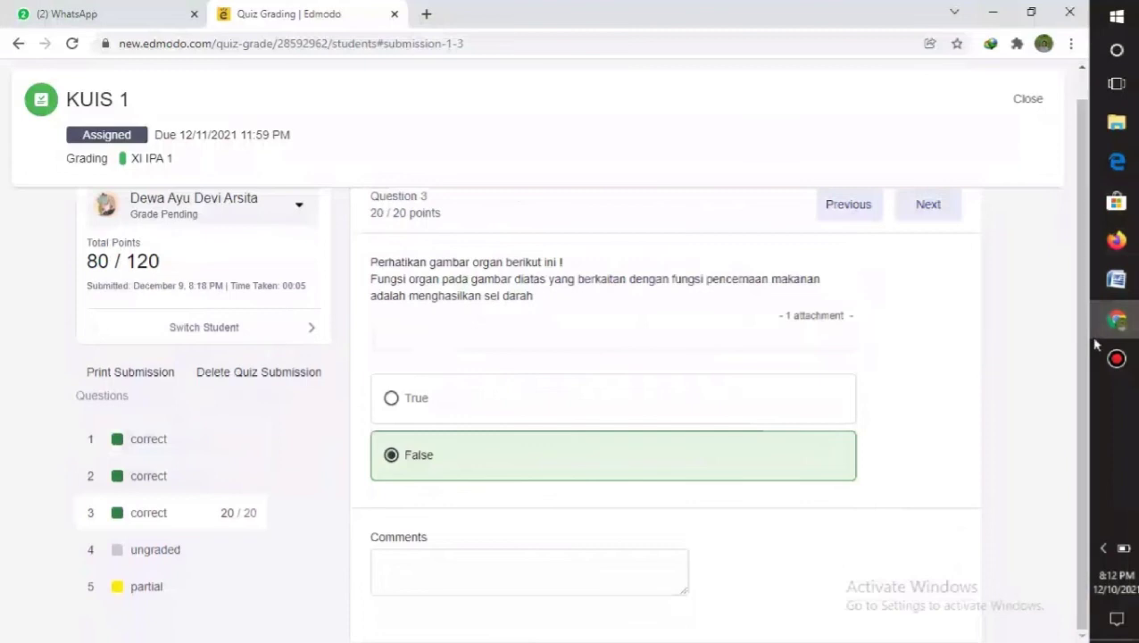
{"action": "scroll", "coordinate": [415, 541], "scroll_direction": "down", "scroll_amount": 1}
Grade the first student's question 4 as Incorrect with the comment "Jawaban yang benar adalah karbohidrat", and close the submission after checking question 5.
{"action": "left_click", "coordinate": [111, 475]}
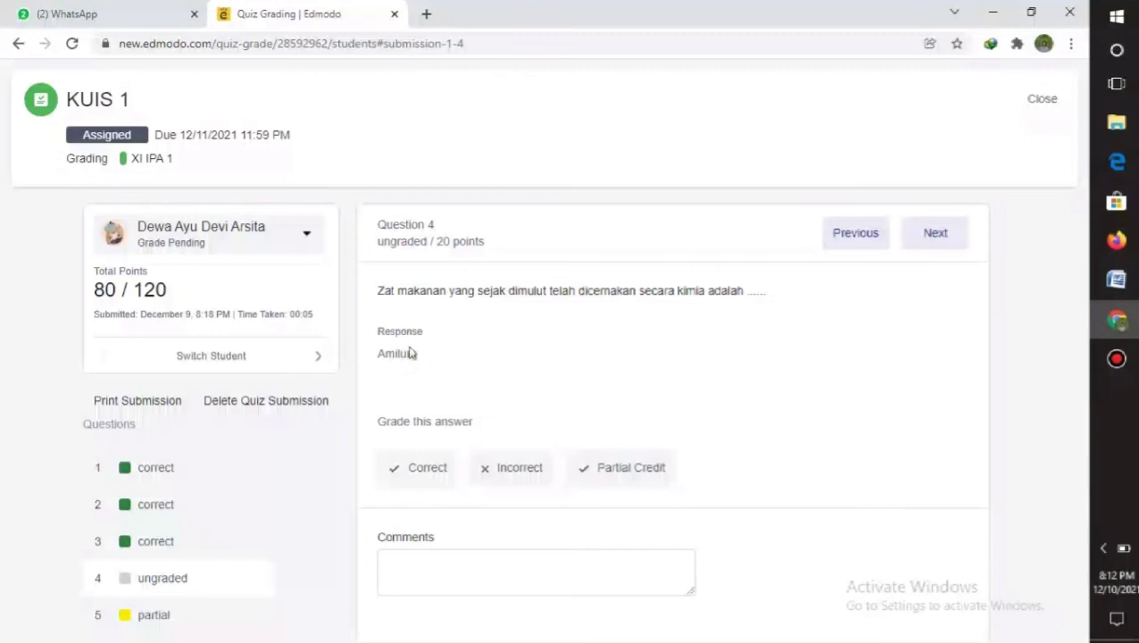
{"action": "left_click", "coordinate": [488, 472]}
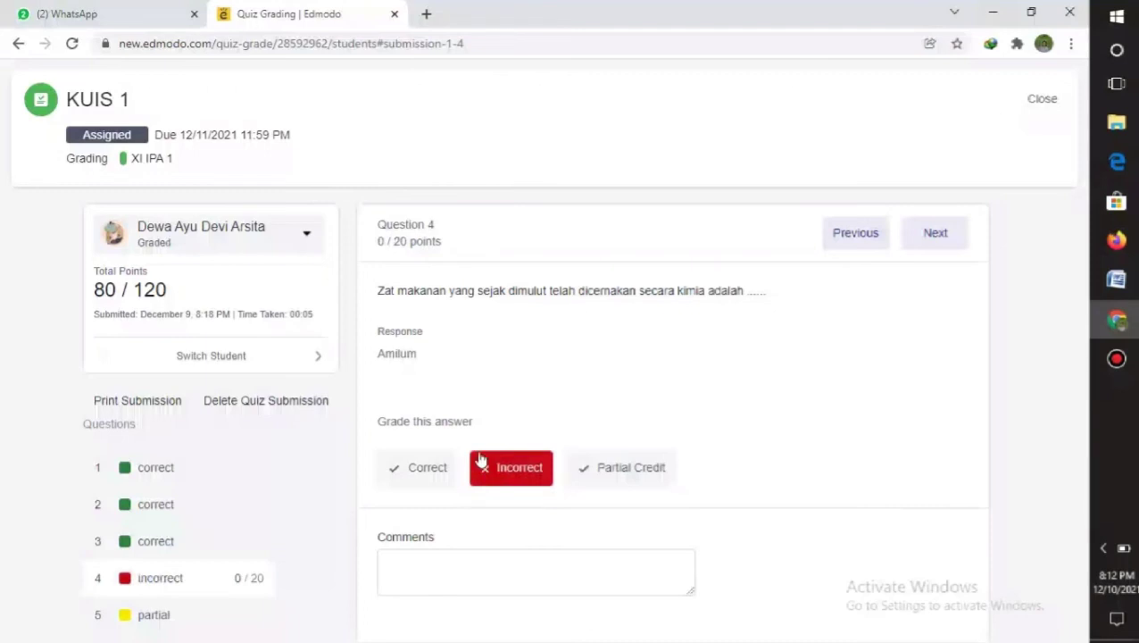
{"action": "left_click", "coordinate": [419, 564]}
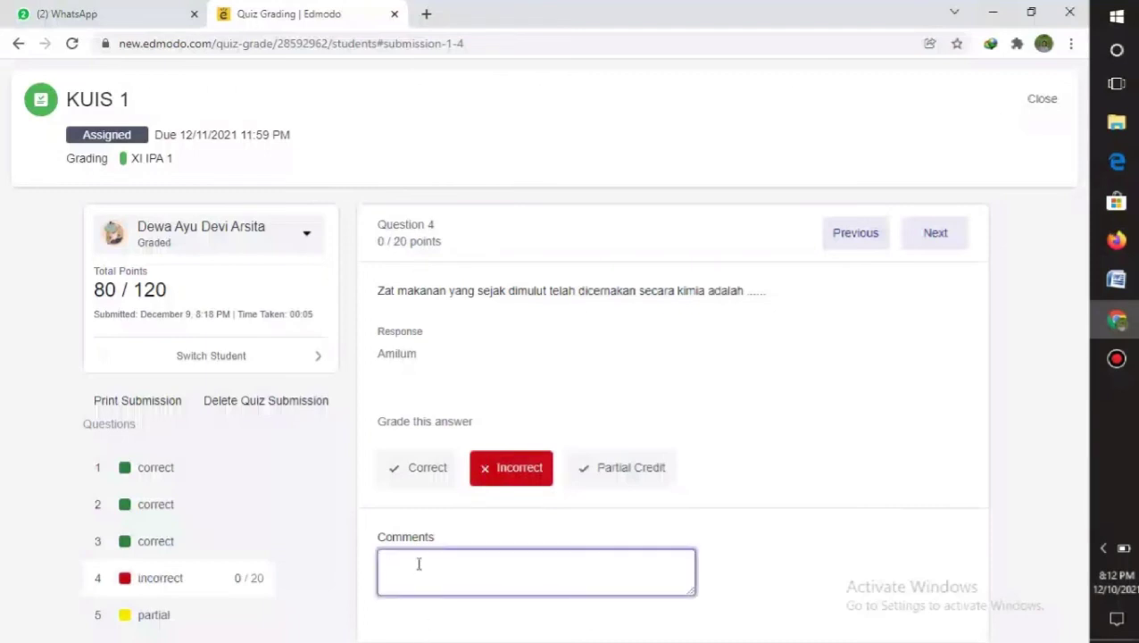
{"action": "type", "text": "Jawaban yang "}
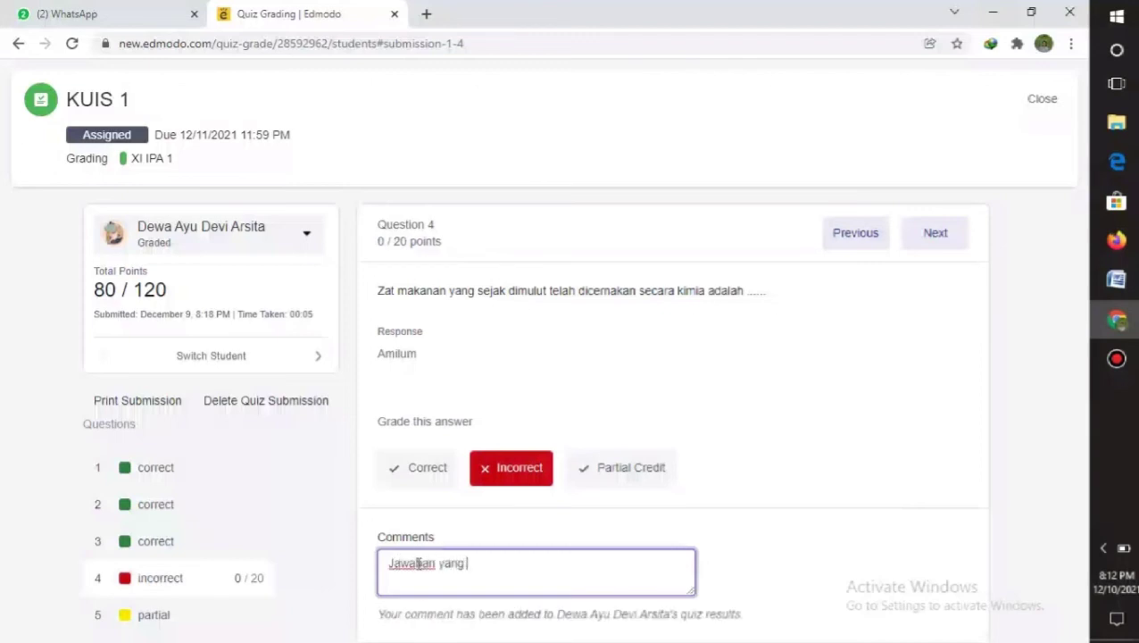
{"action": "type", "text": "benar "}
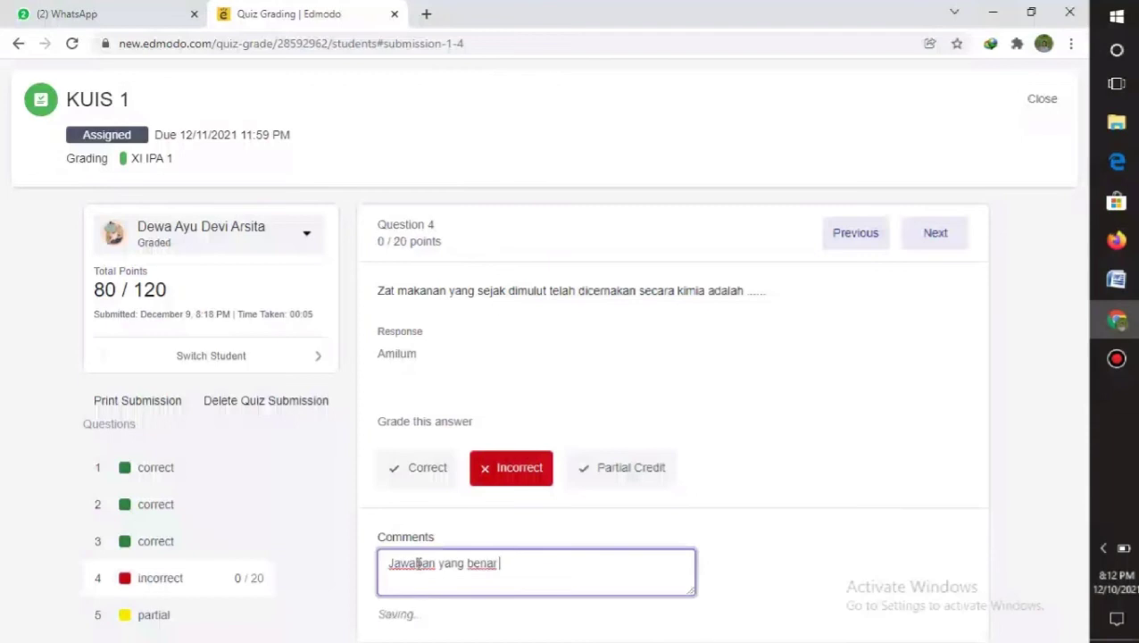
{"action": "type", "text": "adalaha"}
{"action": "type", "text": "karbohidrat"}
{"action": "left_click", "coordinate": [168, 613]}
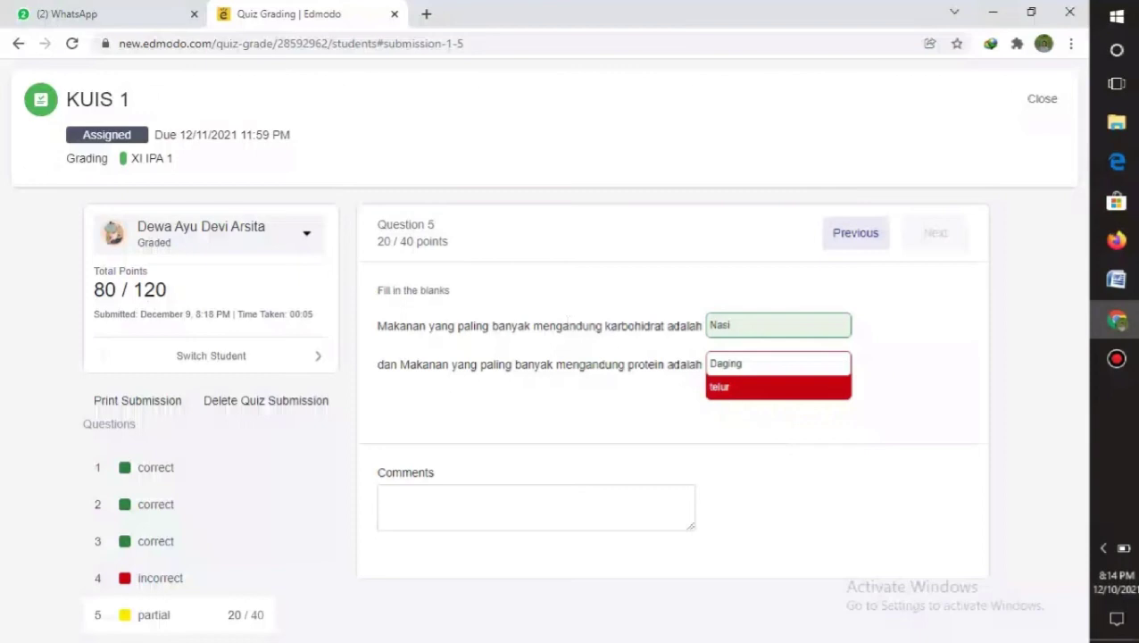
{"action": "left_click", "coordinate": [1043, 100]}
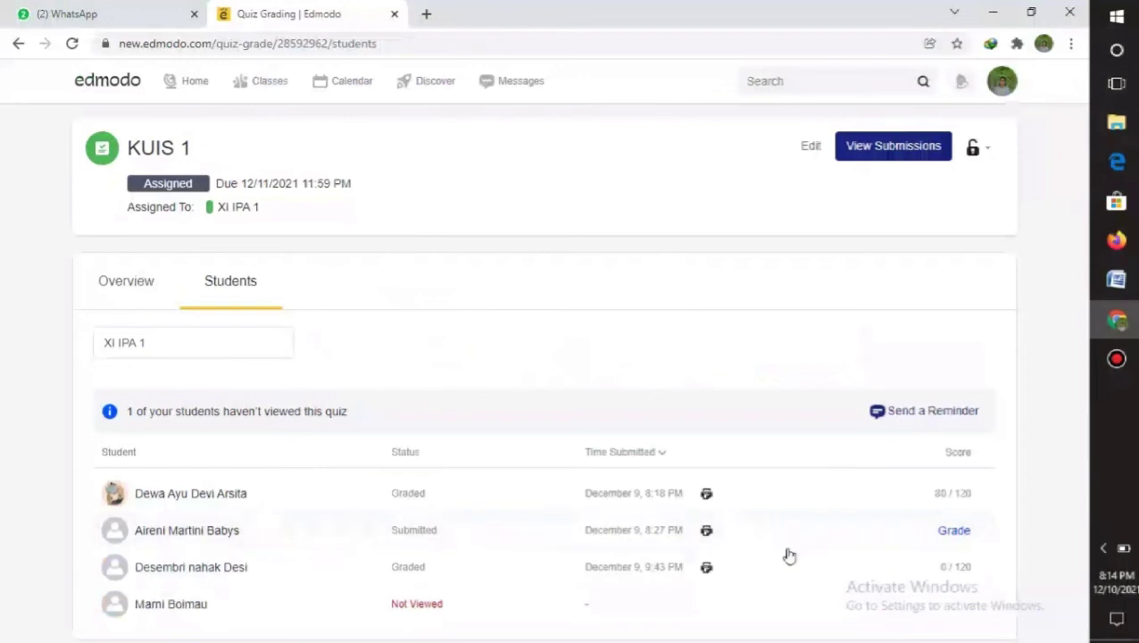
Open the second student's KUIS 1 submission for grading and review the answers to questions 1 to 3.
{"action": "left_click", "coordinate": [954, 532]}
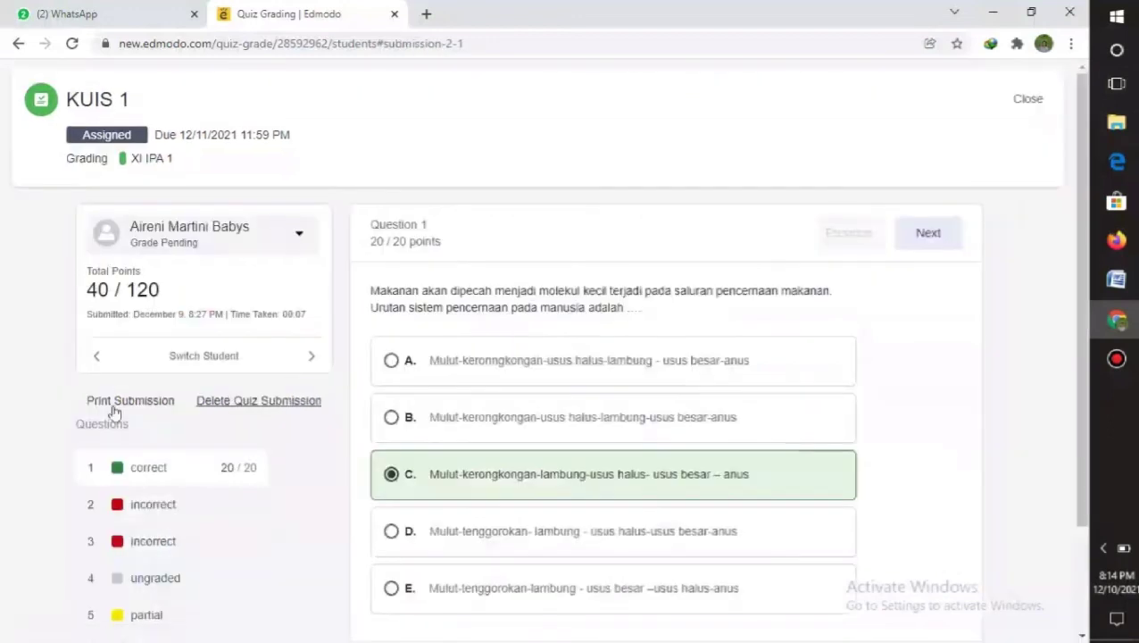
{"action": "left_click_drag", "start_coordinate": [1084, 391], "coordinate": [1088, 359]}
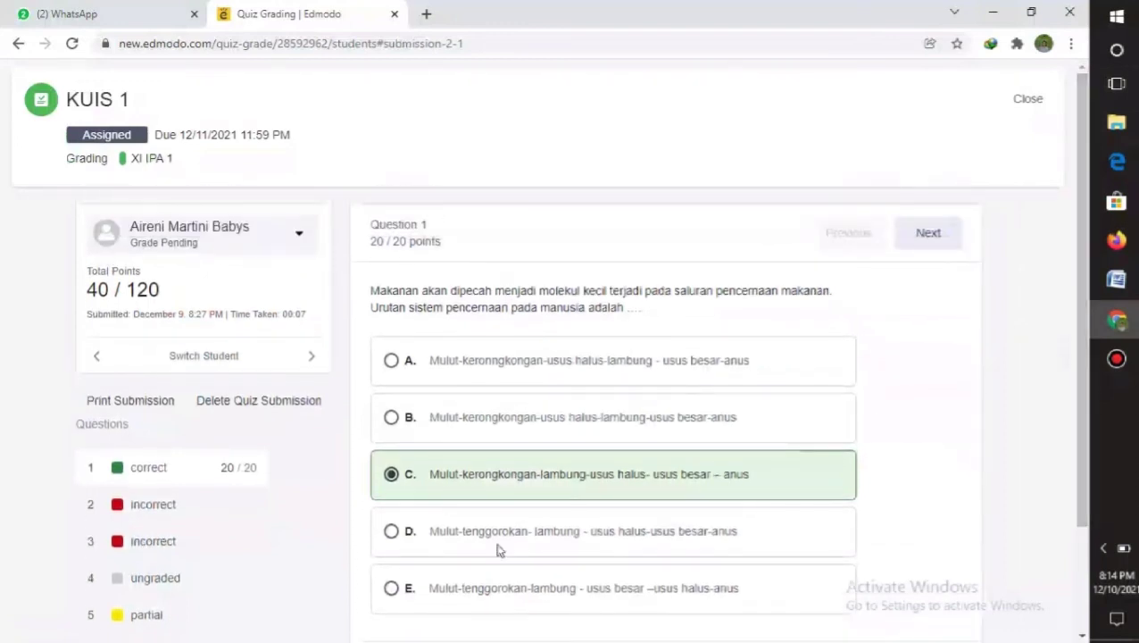
{"action": "left_click", "coordinate": [134, 511]}
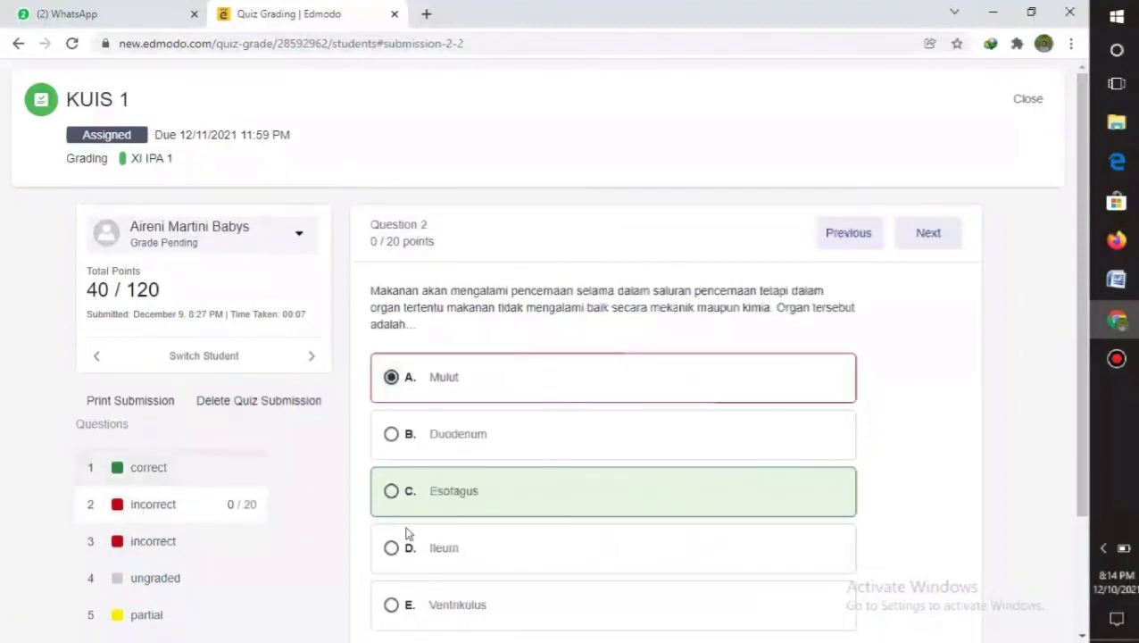
{"action": "left_click", "coordinate": [120, 545]}
{"action": "left_click_drag", "start_coordinate": [1084, 437], "coordinate": [1093, 478]}
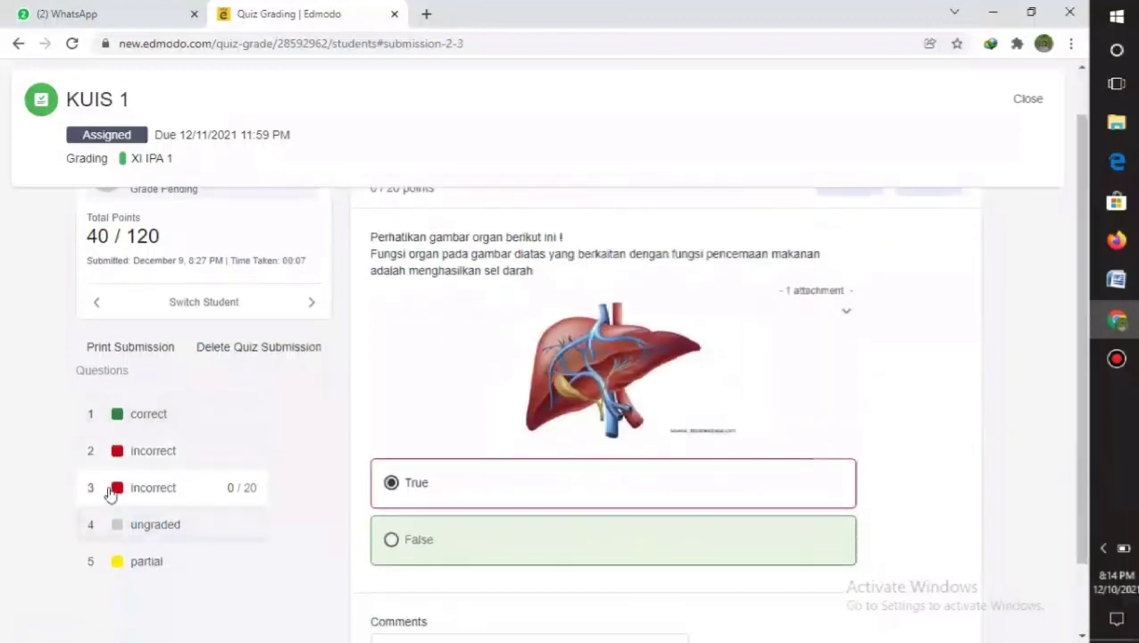
Grade the second student's question 4 answer as Correct, and close the submission after checking question 5.
{"action": "left_click", "coordinate": [138, 525]}
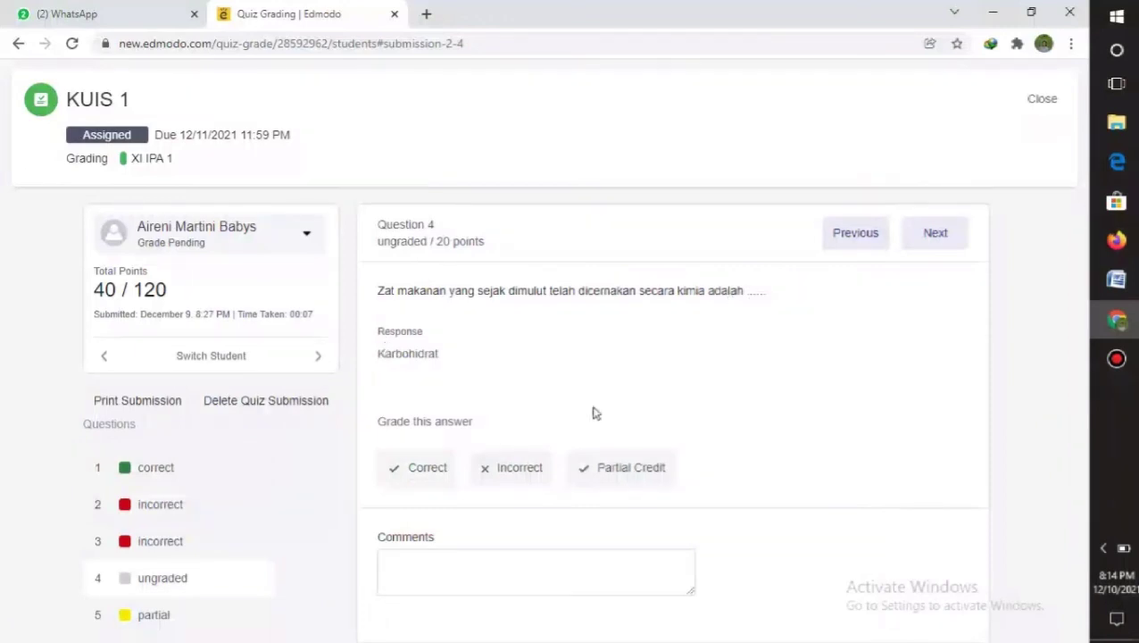
{"action": "left_click", "coordinate": [425, 475]}
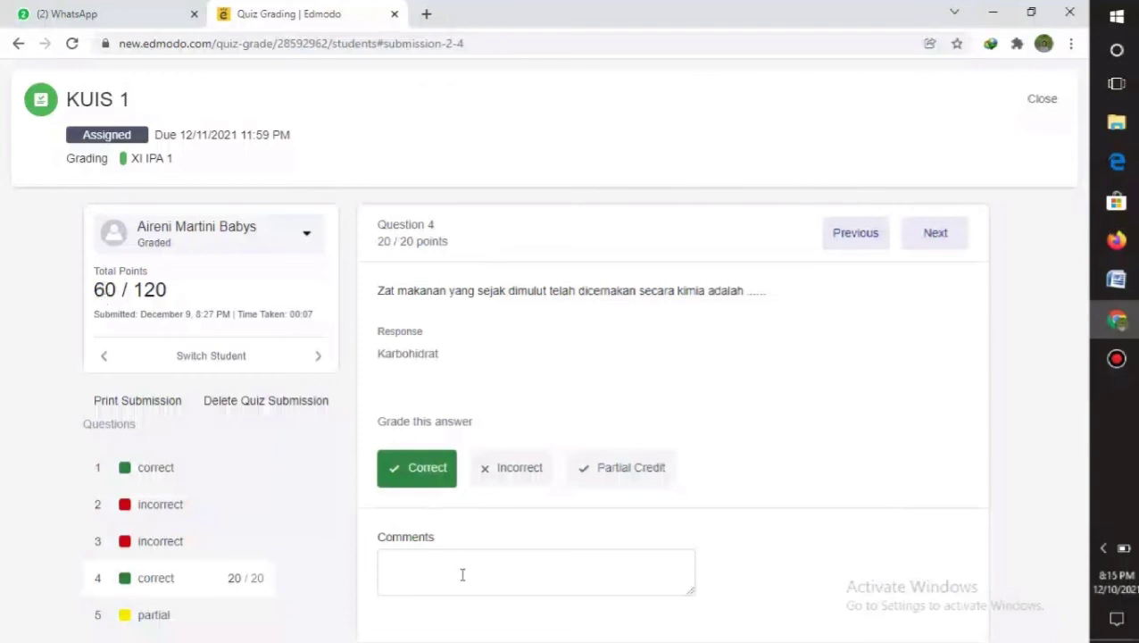
{"action": "left_click", "coordinate": [147, 617]}
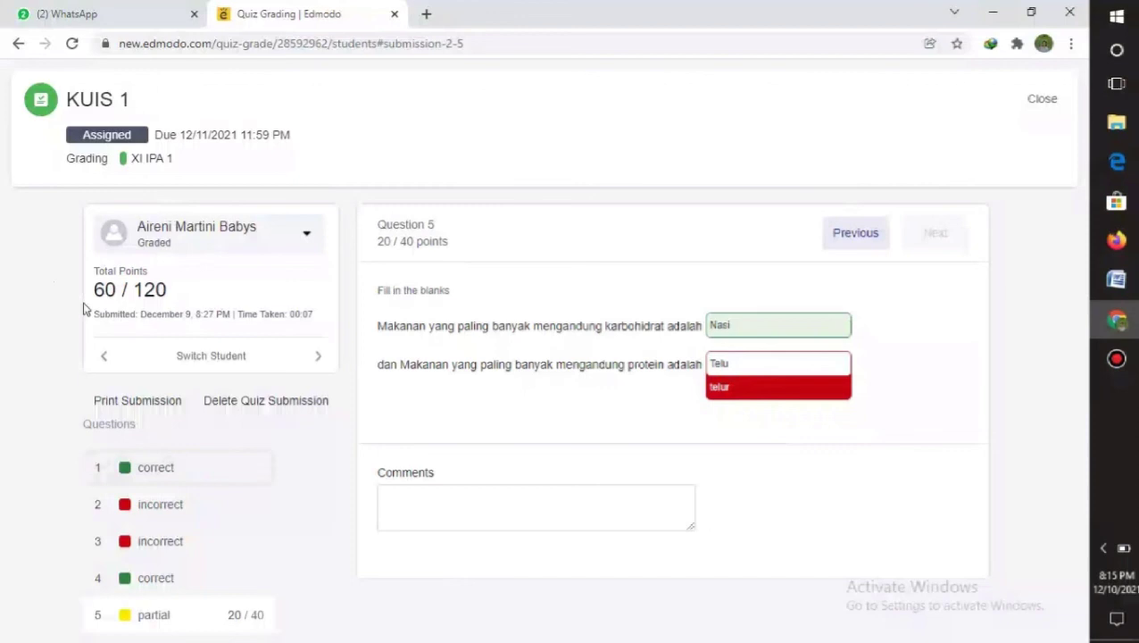
{"action": "left_click", "coordinate": [1040, 104]}
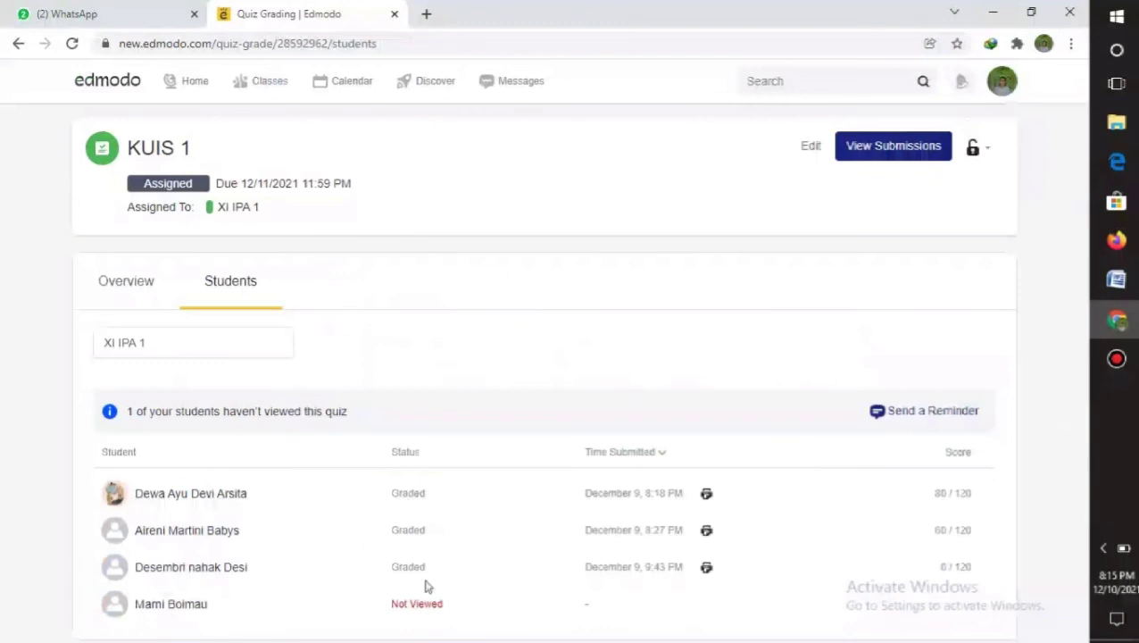
Open the third student's graded KUIS 1 submission and review the answers to all five questions, returning to question 1.
{"action": "left_click", "coordinate": [940, 568]}
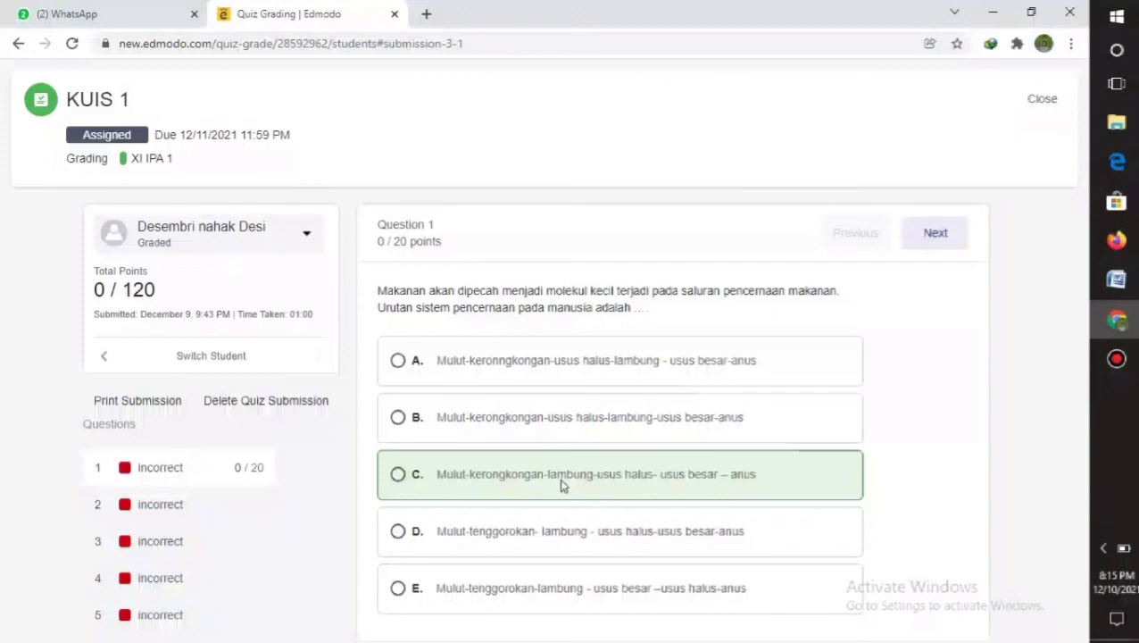
{"action": "left_click", "coordinate": [100, 504]}
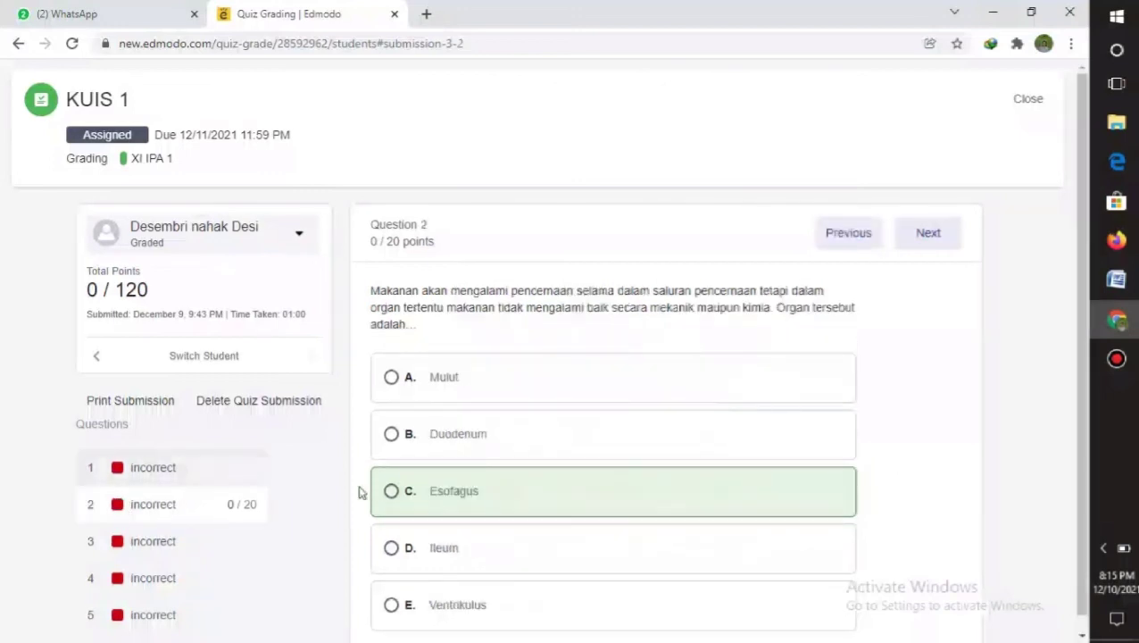
{"action": "left_click", "coordinate": [185, 555]}
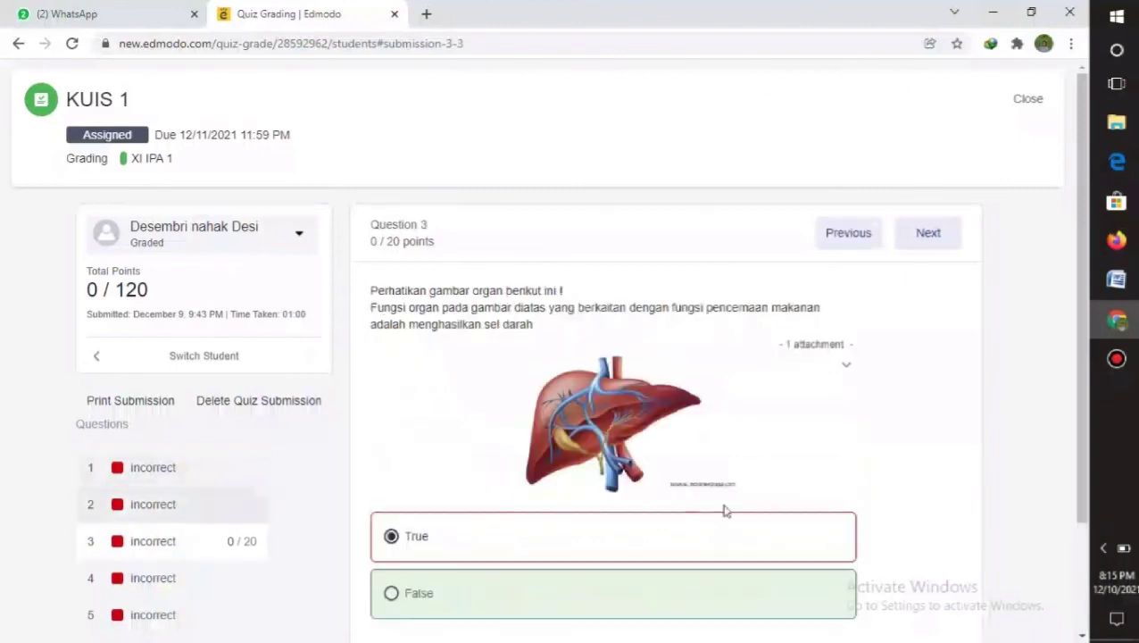
{"action": "scroll", "coordinate": [1087, 434], "scroll_direction": "down", "scroll_amount": 2}
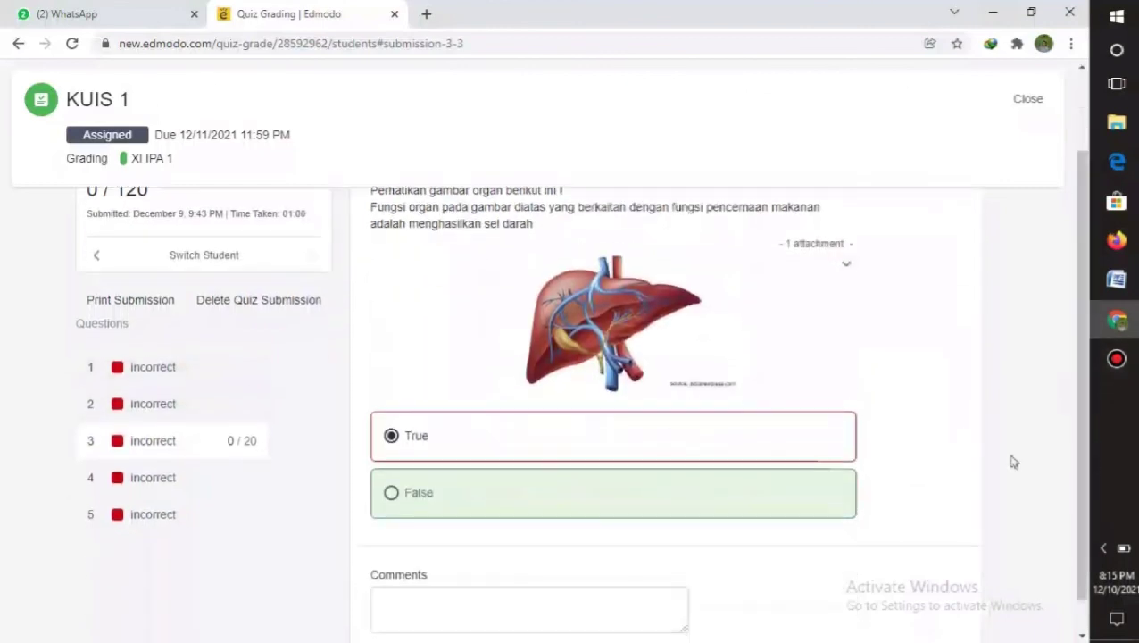
{"action": "left_click", "coordinate": [158, 478]}
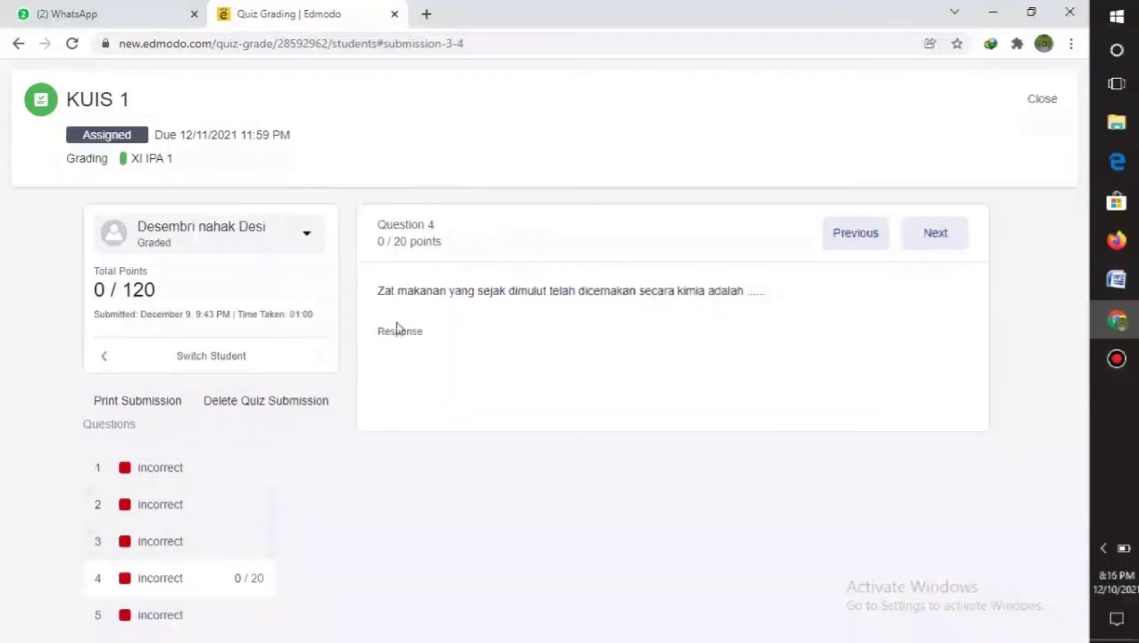
{"action": "left_click", "coordinate": [134, 615]}
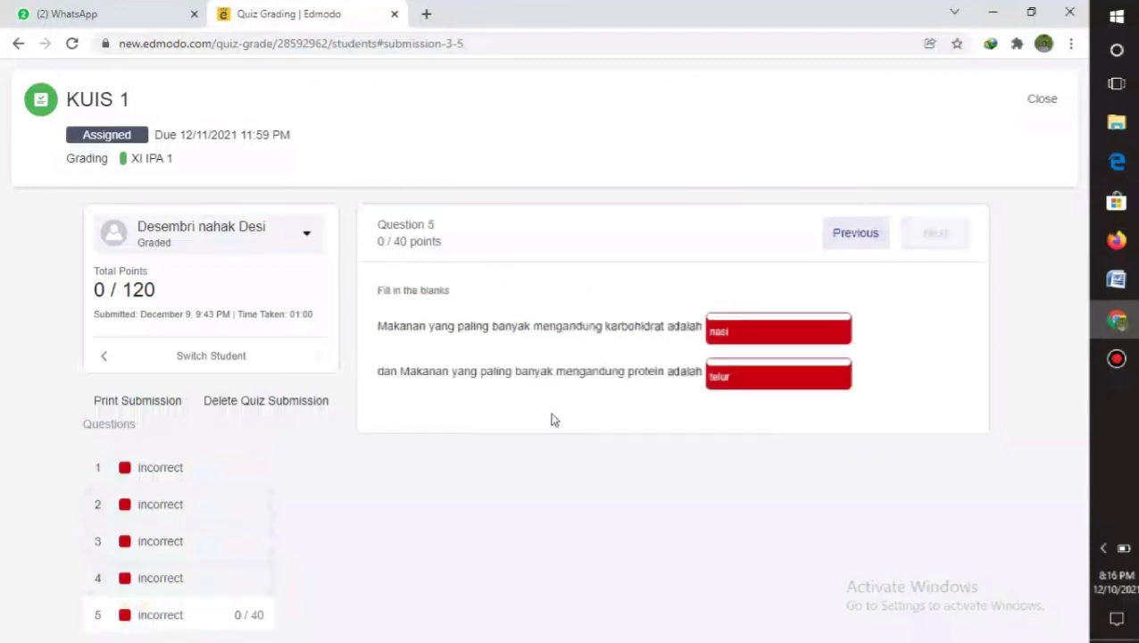
{"action": "left_click", "coordinate": [124, 469]}
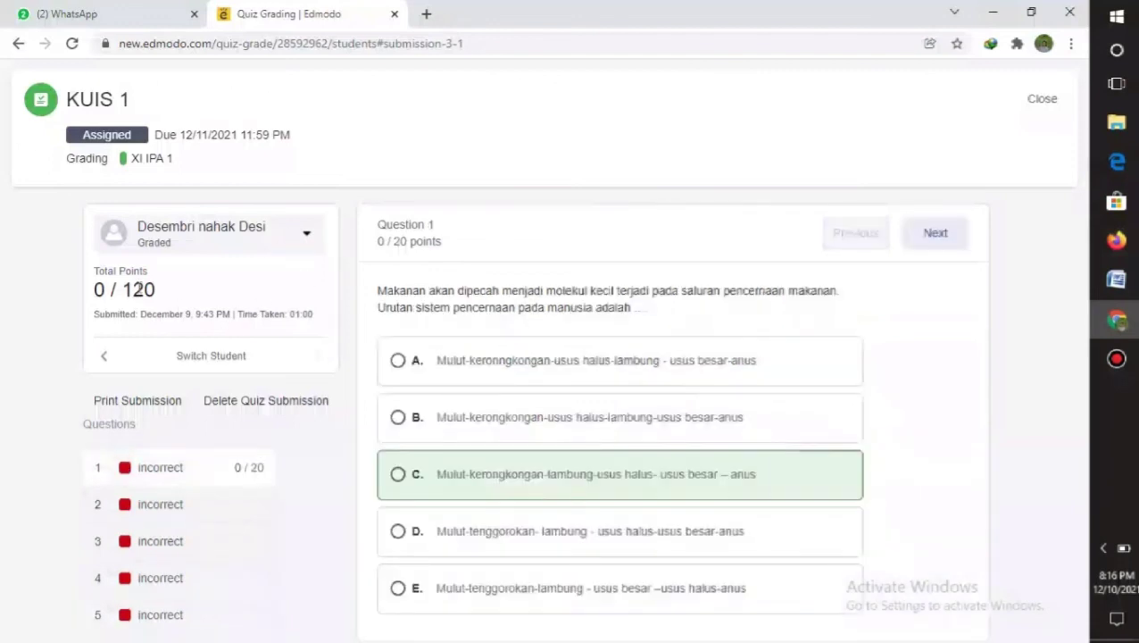
Download the first student's KUIS 1 submission with a numbered file name, KUIS 1_2.pdf, and open it in Nitro Pro.
{"action": "left_click", "coordinate": [1042, 99]}
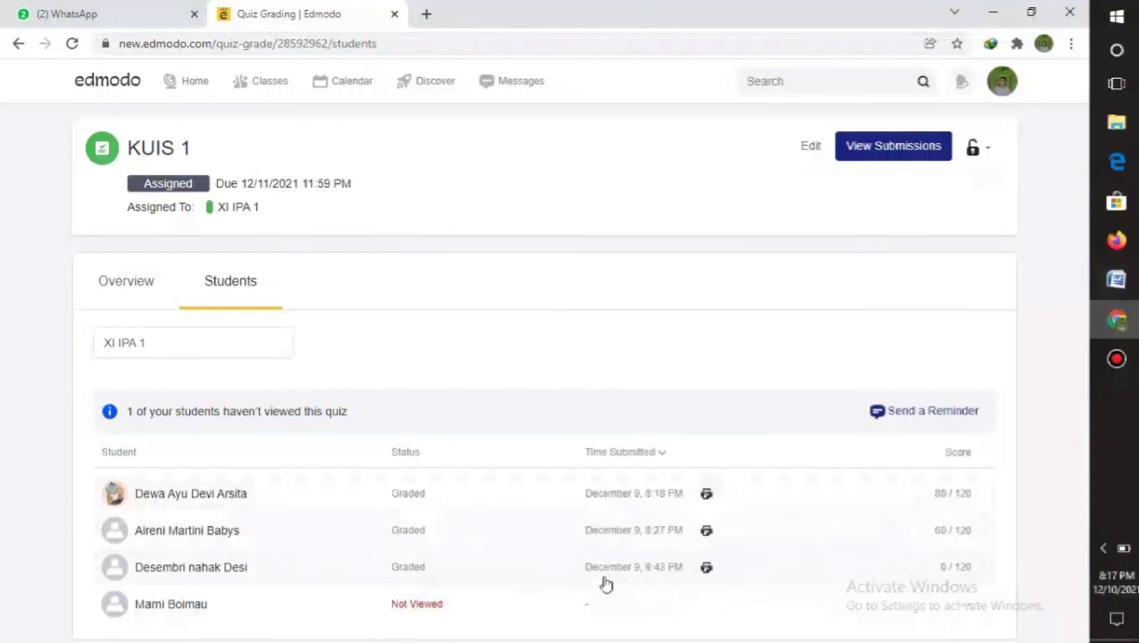
{"action": "left_click", "coordinate": [706, 495]}
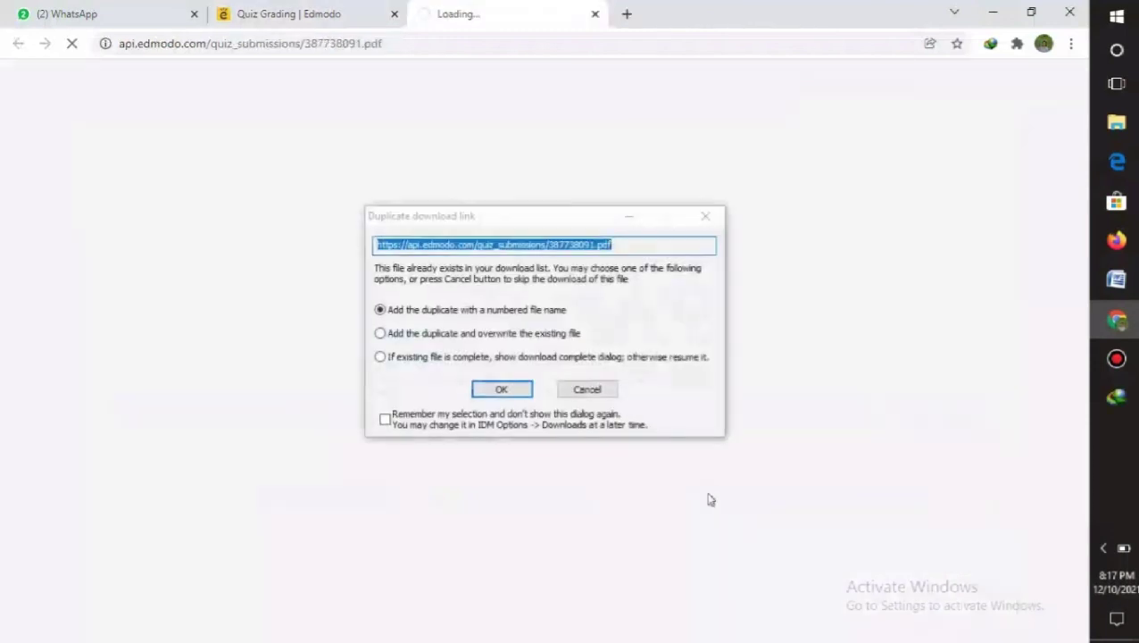
{"action": "left_click", "coordinate": [511, 391]}
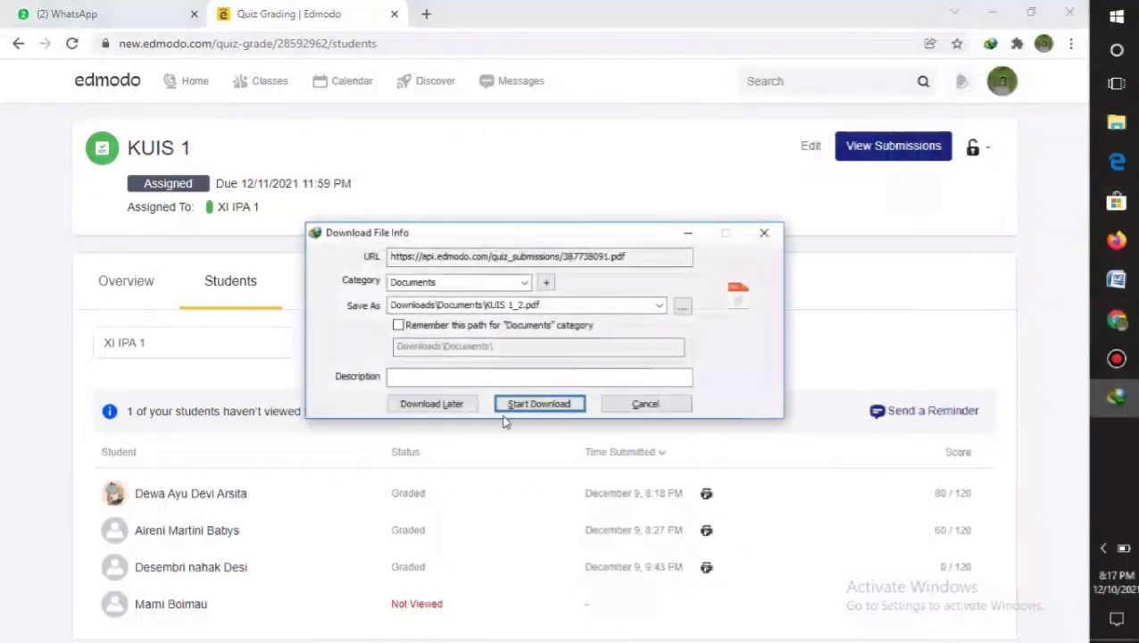
{"action": "left_click", "coordinate": [514, 406]}
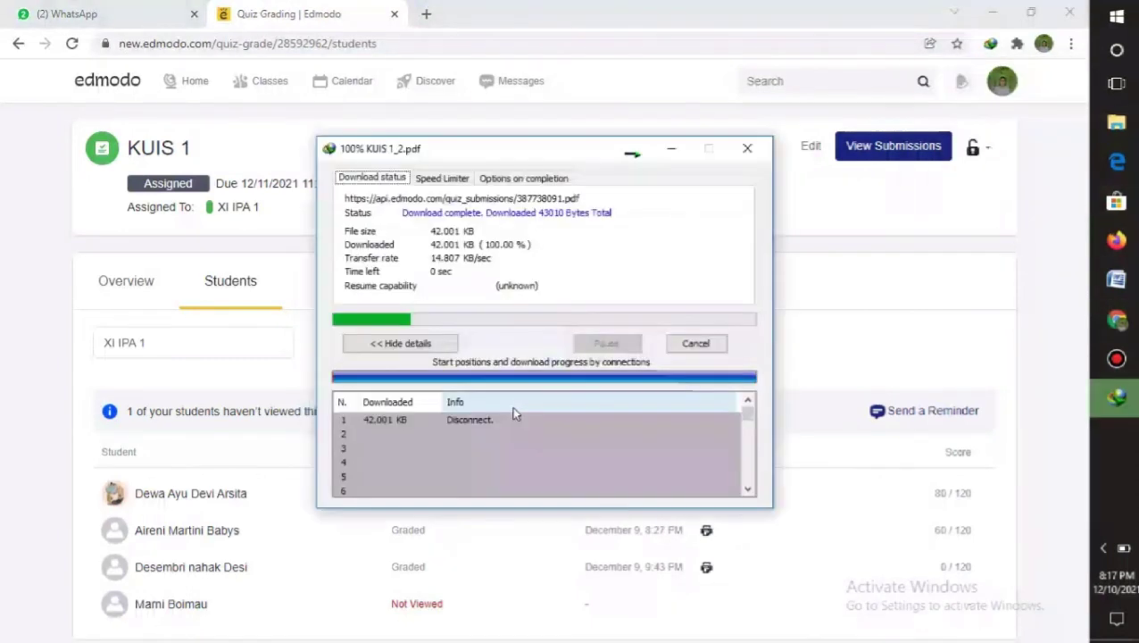
{"action": "left_click", "coordinate": [436, 384]}
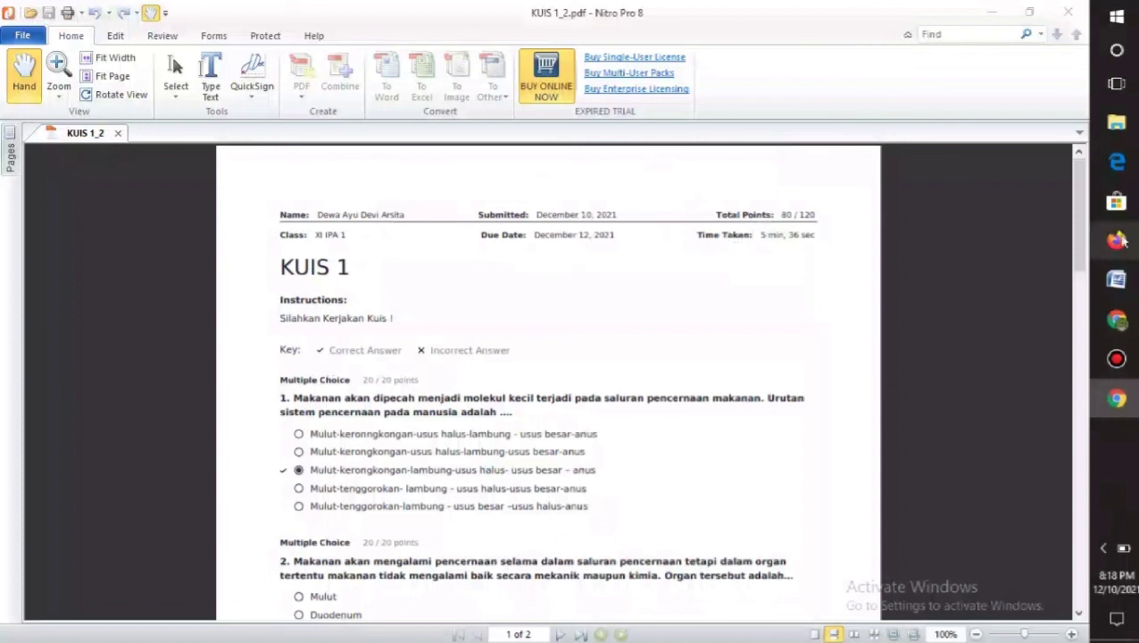
{"action": "left_click_drag", "start_coordinate": [1082, 237], "coordinate": [1073, 188]}
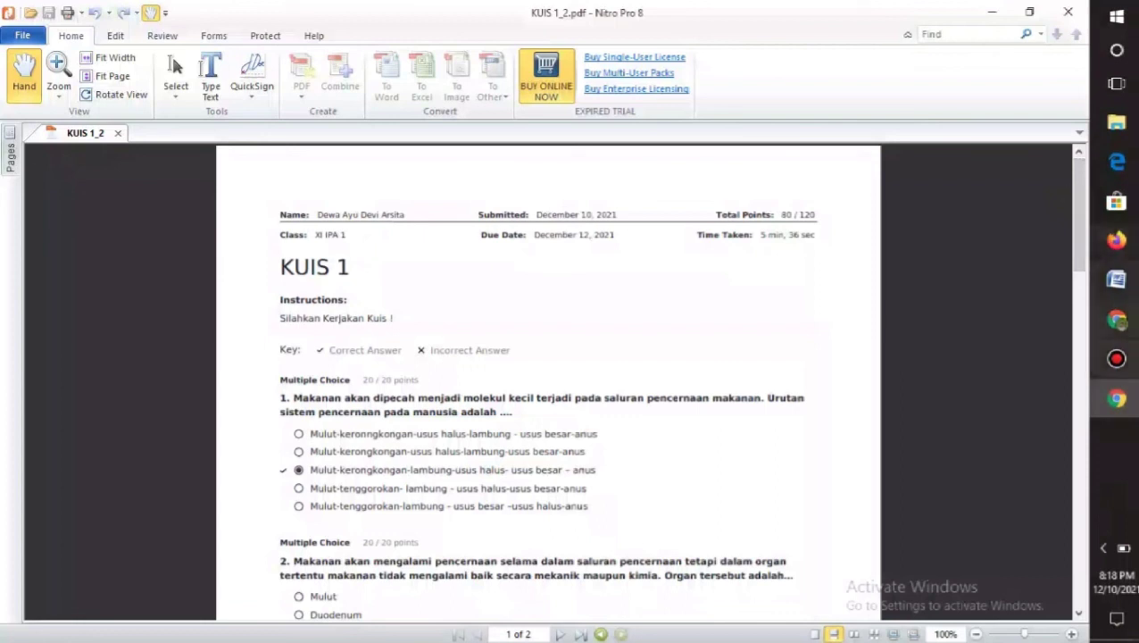
Switch back to Edmodo in Chrome and open the TUGAS 1 & 2 grading overview from the assigned work list.
{"action": "mouse_move", "coordinate": [1119, 326]}
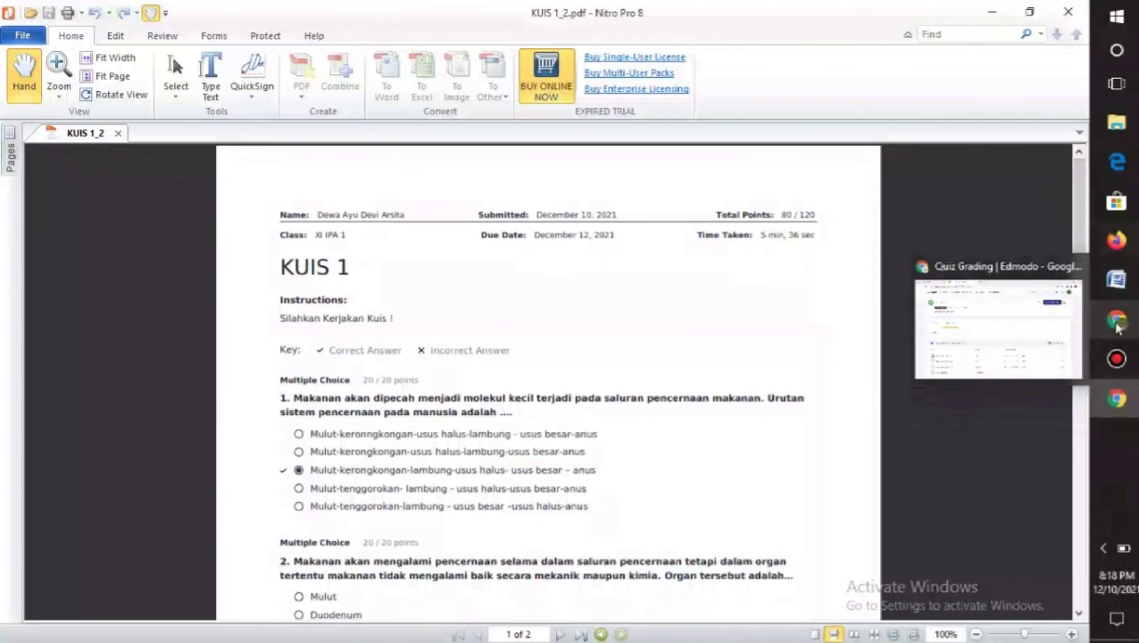
{"action": "left_click", "coordinate": [1025, 296]}
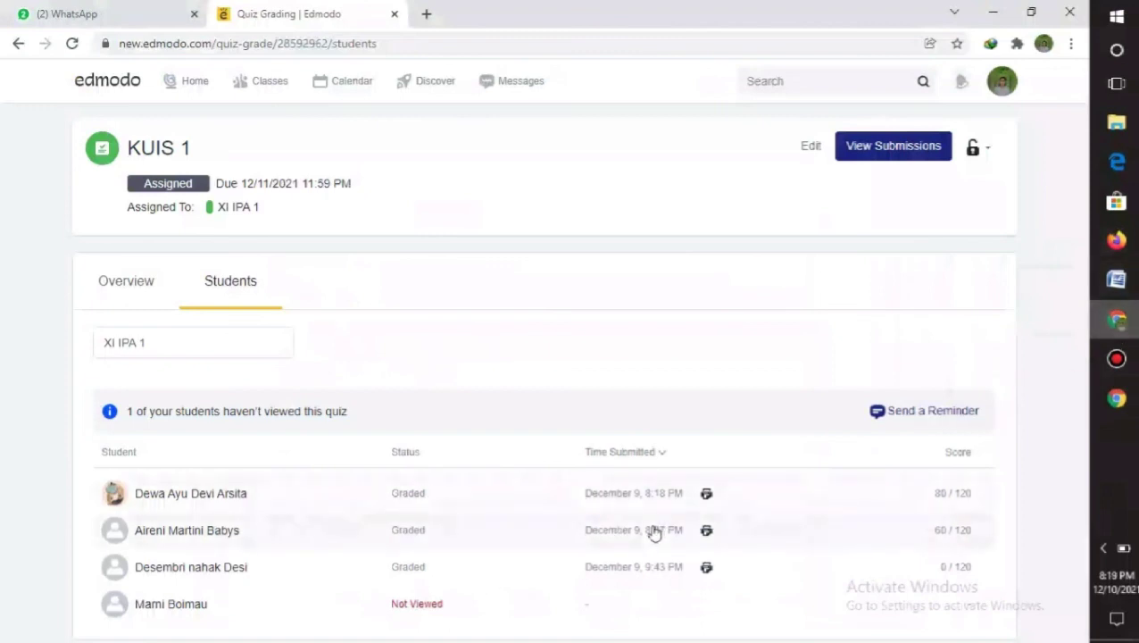
{"action": "left_click", "coordinate": [555, 584]}
{"action": "left_click", "coordinate": [1043, 104]}
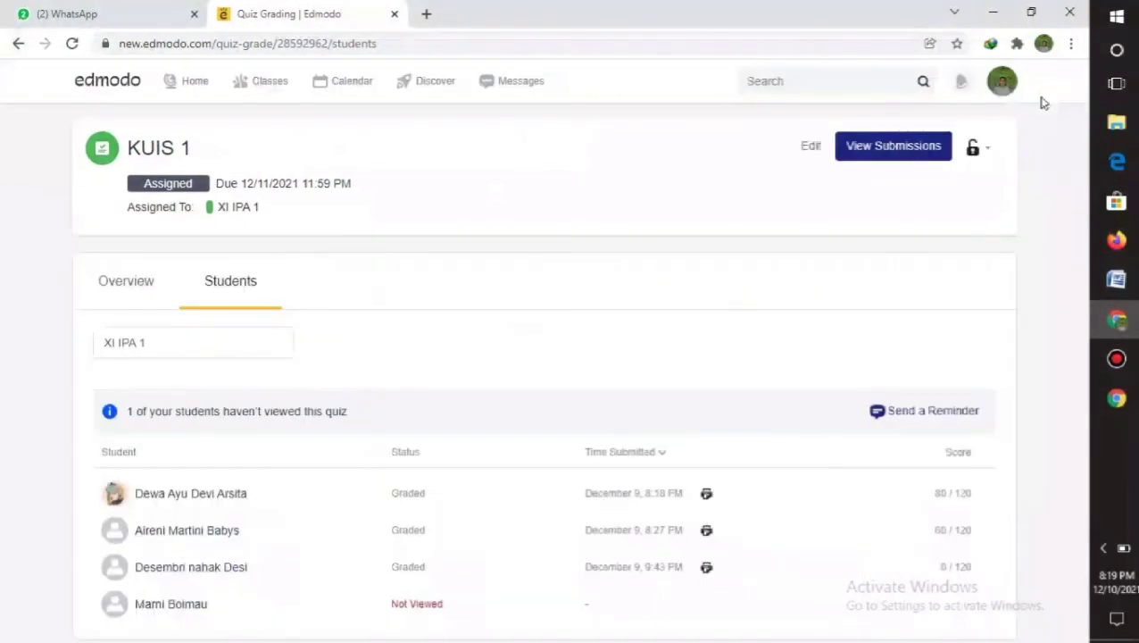
{"action": "left_click", "coordinate": [228, 117]}
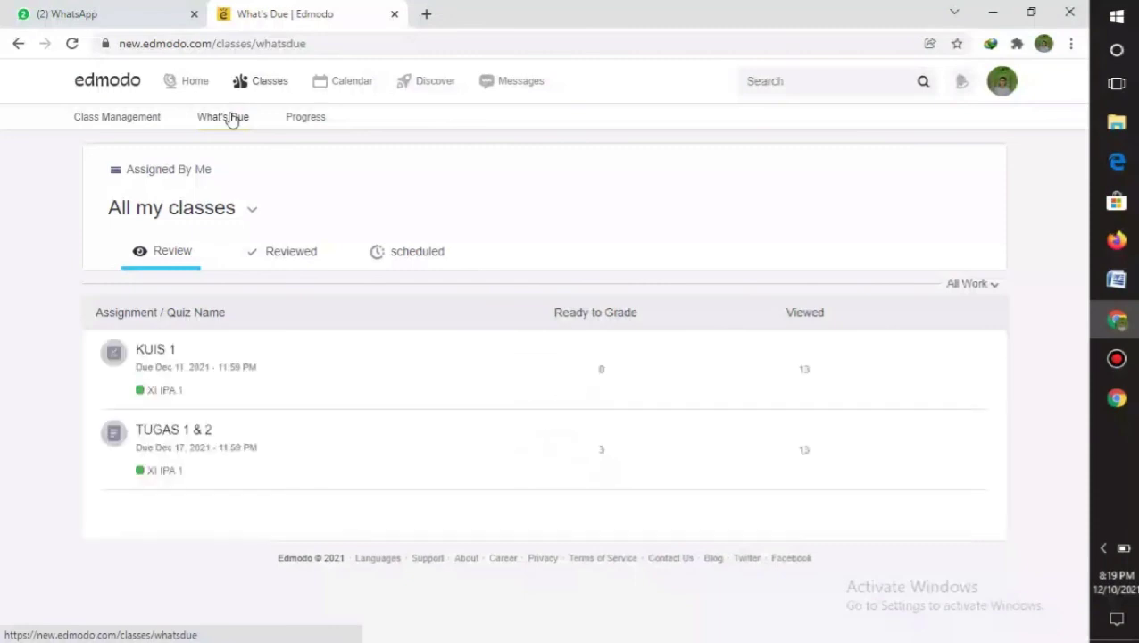
{"action": "left_click", "coordinate": [191, 438]}
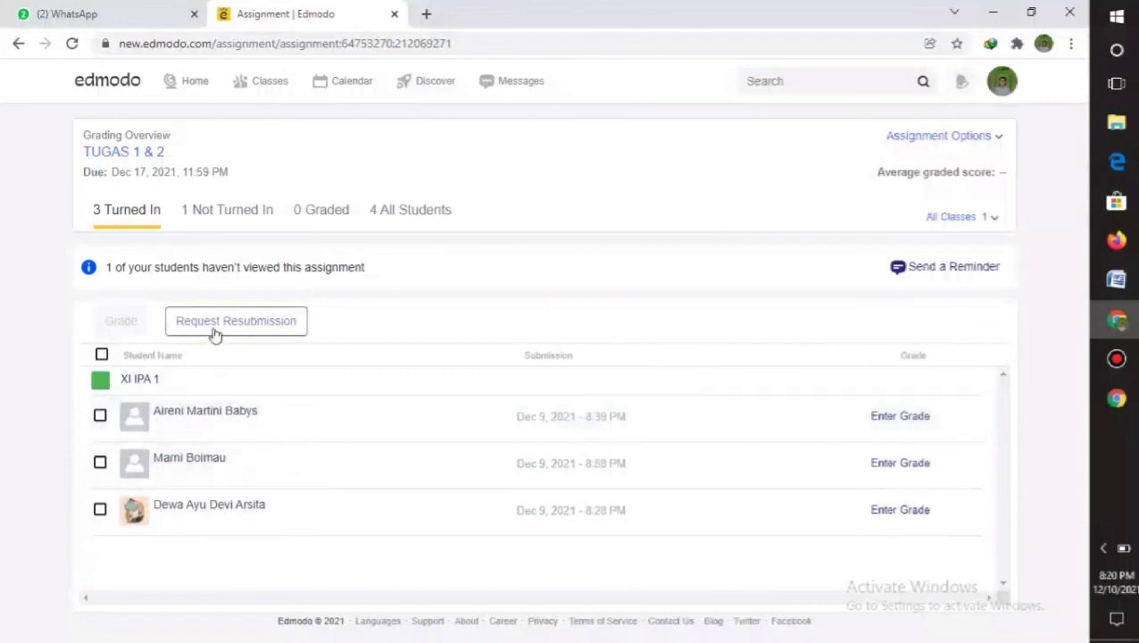
Grade the first listed student's TUGAS 1 & 2 submission 70 out of 100, save it and close the submission.
{"action": "left_click", "coordinate": [206, 417]}
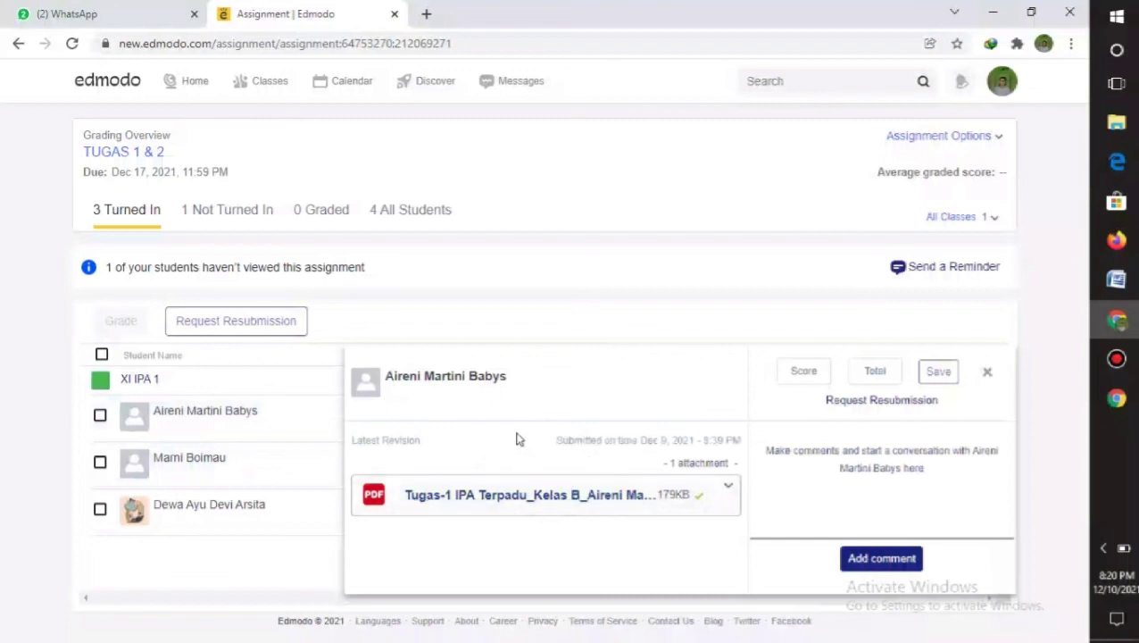
{"action": "left_click", "coordinate": [811, 375]}
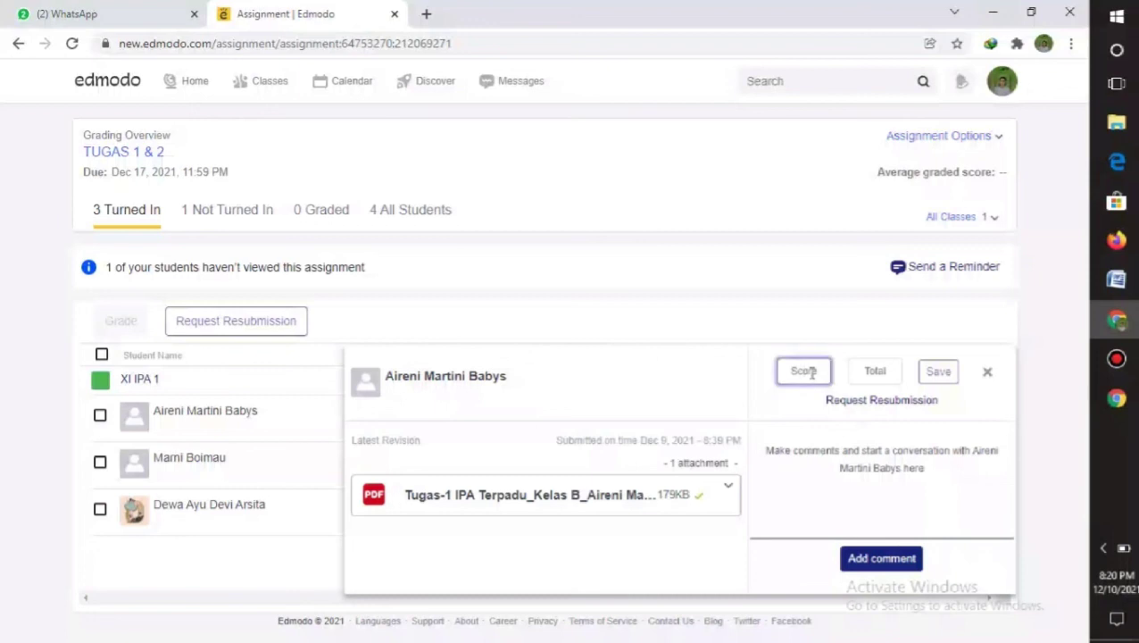
{"action": "type", "text": "70"}
{"action": "left_click", "coordinate": [864, 373]}
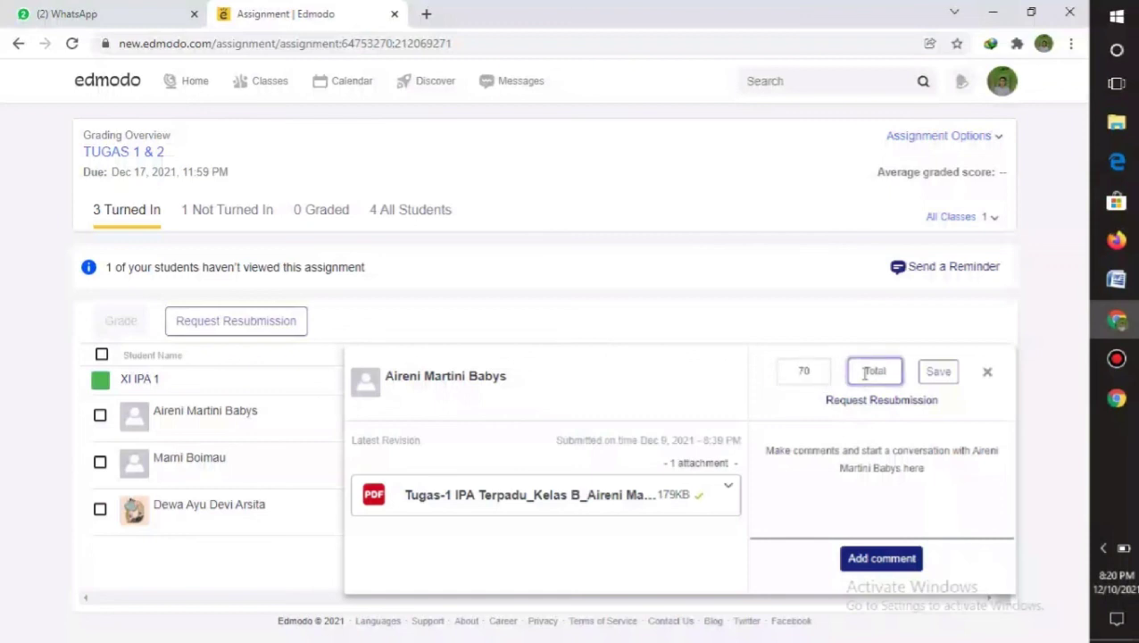
{"action": "type", "text": "100"}
{"action": "left_click", "coordinate": [952, 380]}
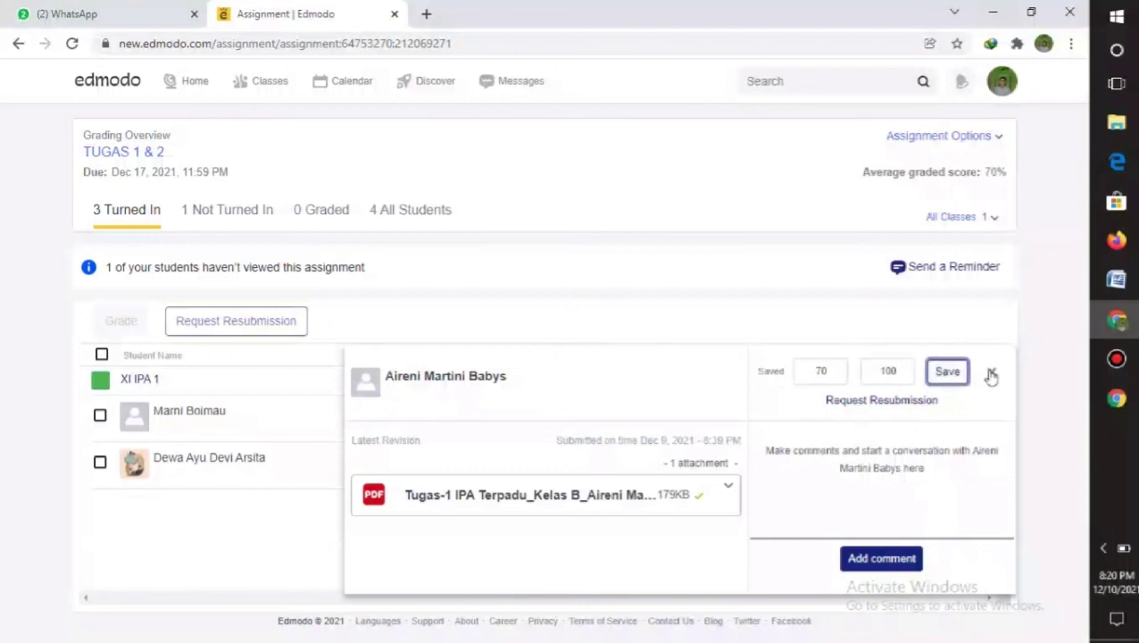
{"action": "left_click", "coordinate": [991, 373]}
Save a score of 72 out of 100 for the student who submitted BTS.docx, and close the submission.
{"action": "left_click", "coordinate": [900, 415]}
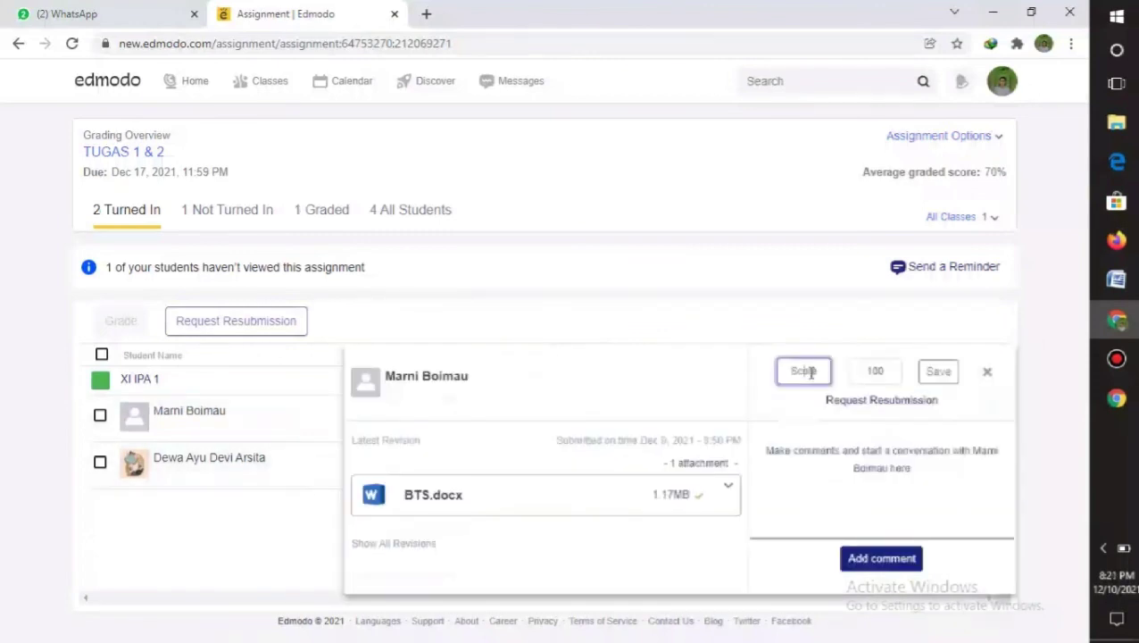
{"action": "type", "text": "72"}
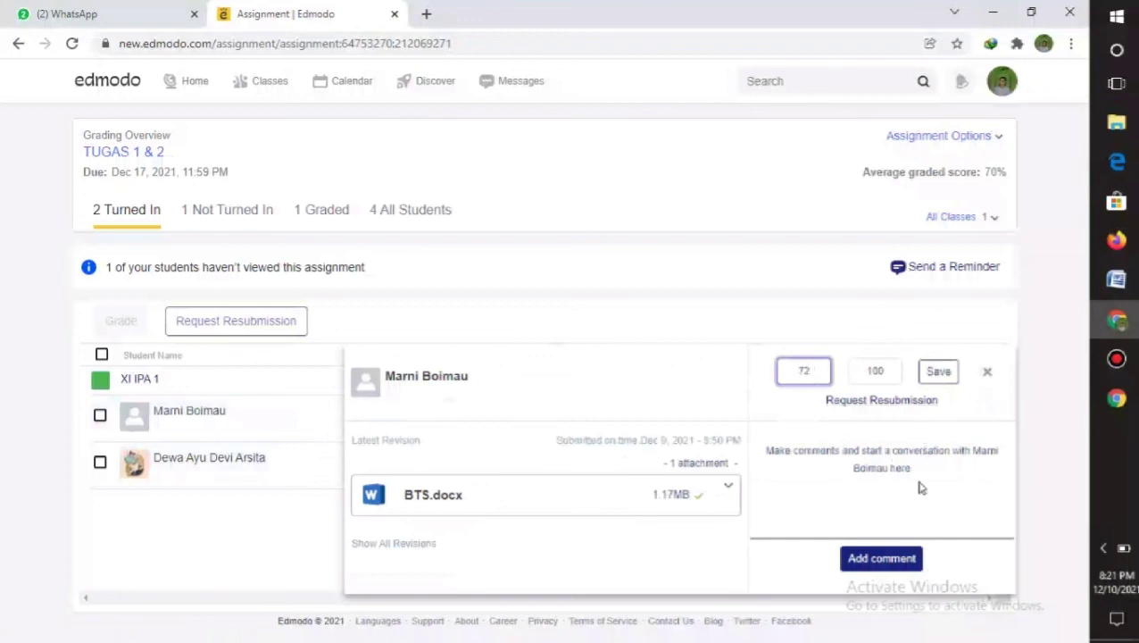
{"action": "left_click", "coordinate": [934, 382]}
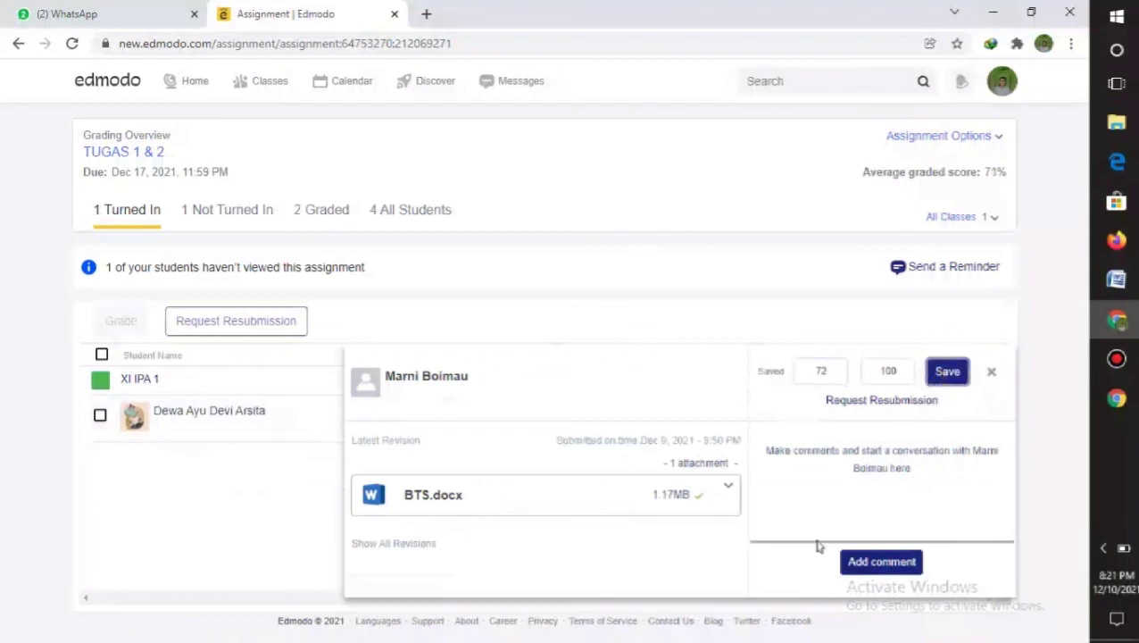
{"action": "left_click", "coordinate": [944, 382]}
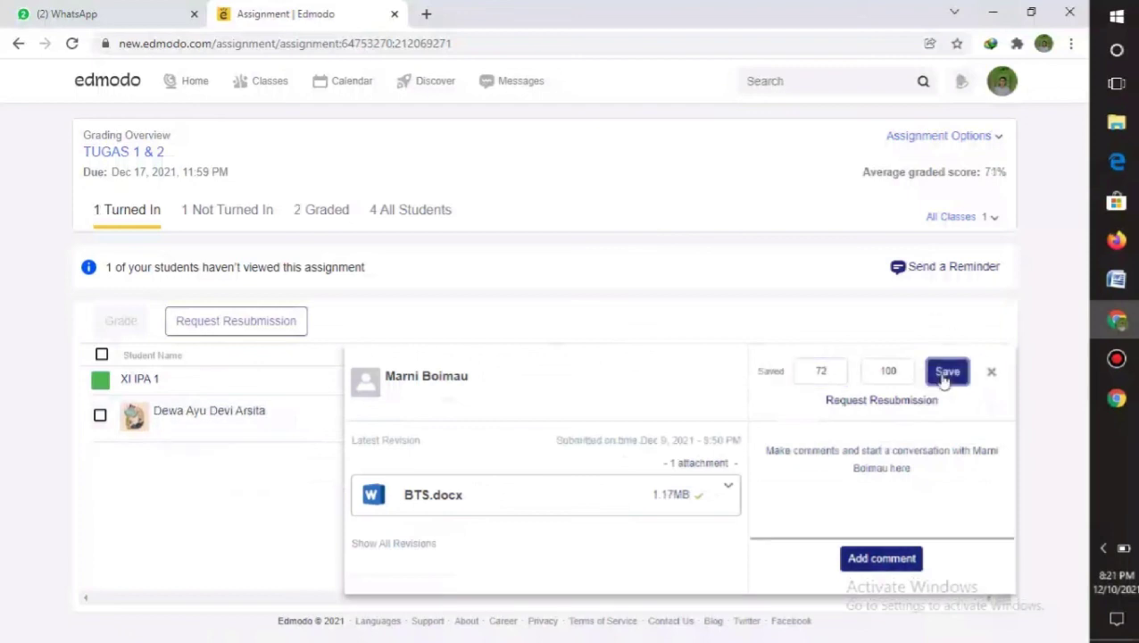
{"action": "left_click", "coordinate": [997, 372]}
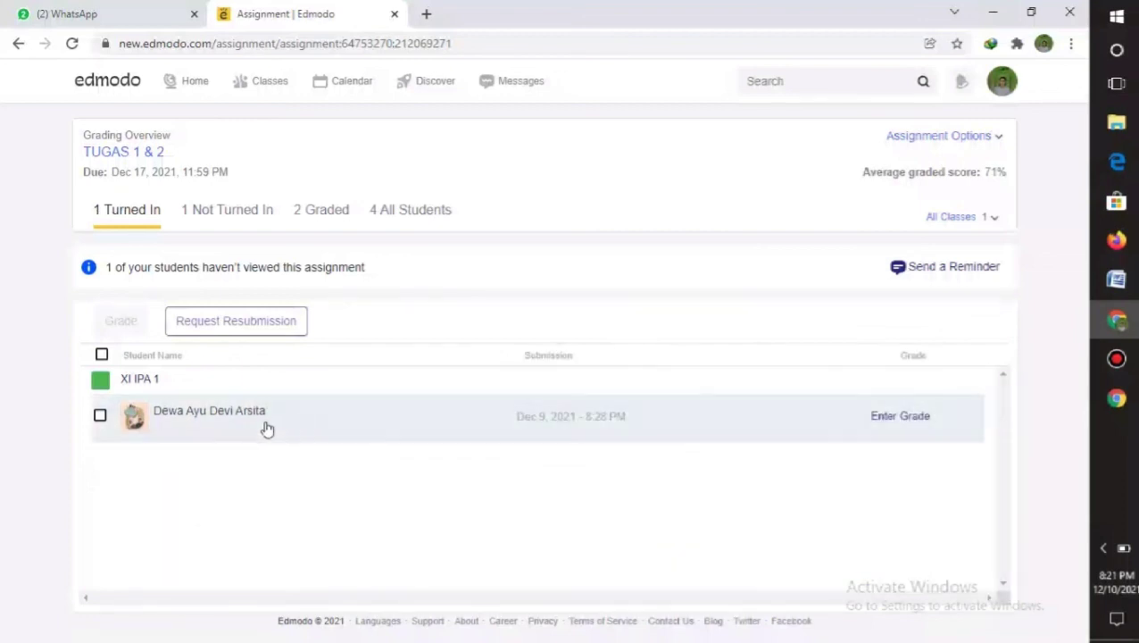
Save a score of 80 out of 100 for the remaining ungraded student with two attachments, and close the submission.
{"action": "left_click", "coordinate": [216, 418]}
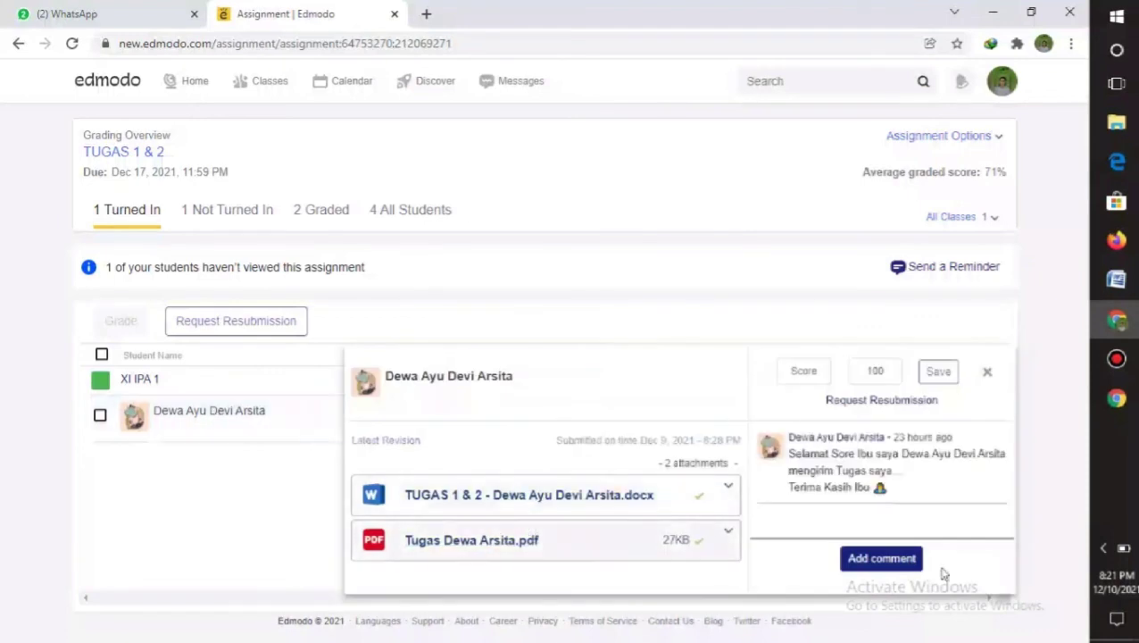
{"action": "left_click", "coordinate": [820, 376]}
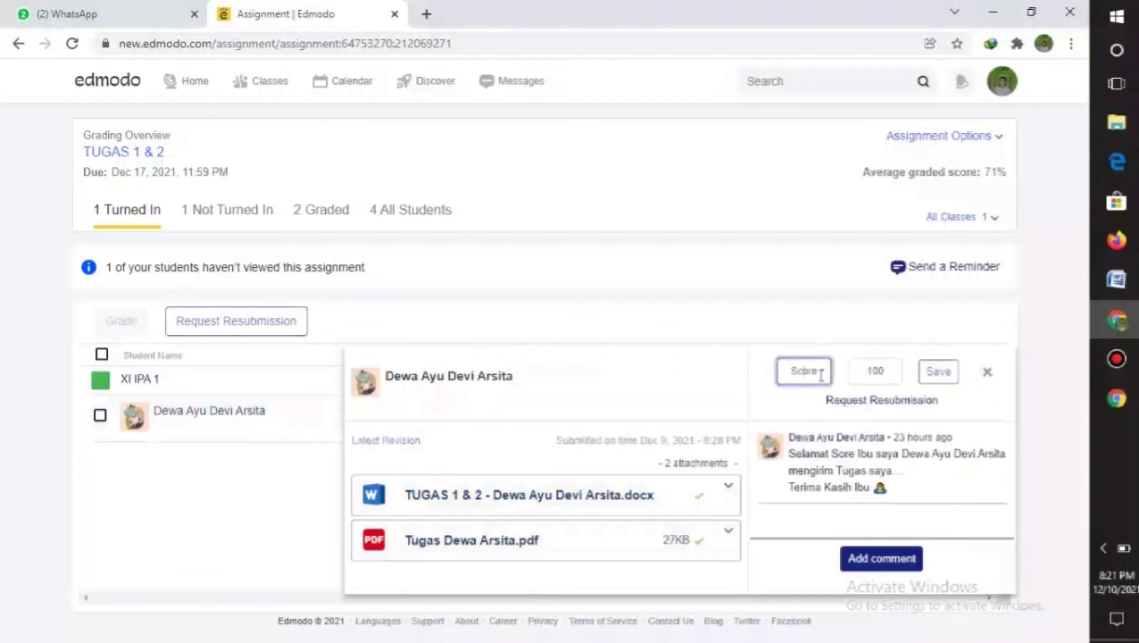
{"action": "type", "text": "80"}
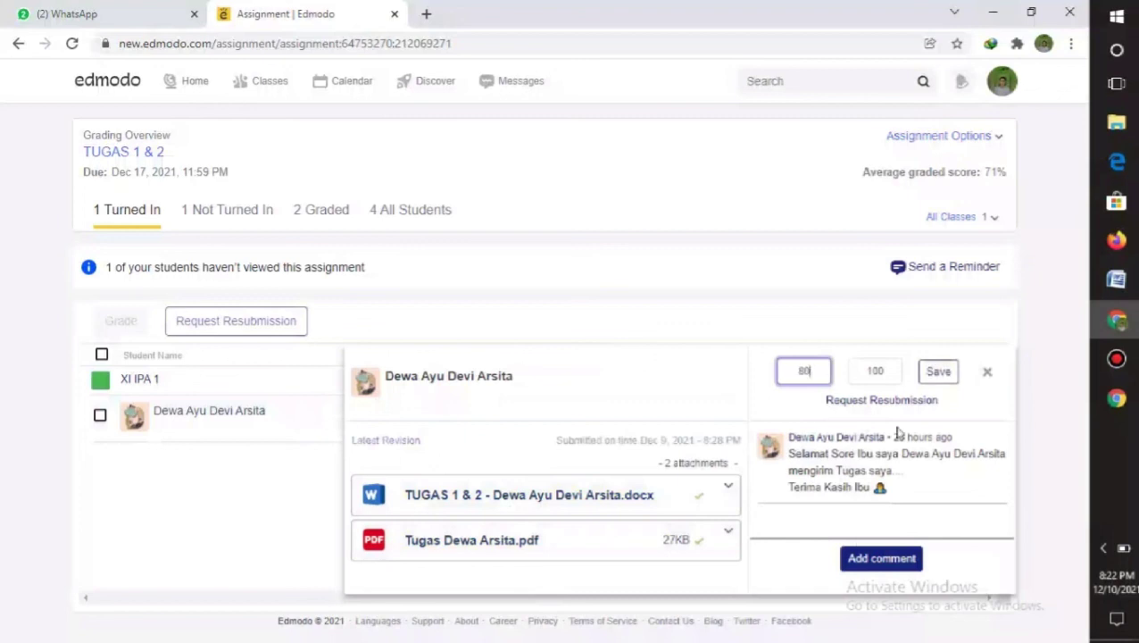
{"action": "left_click", "coordinate": [939, 373]}
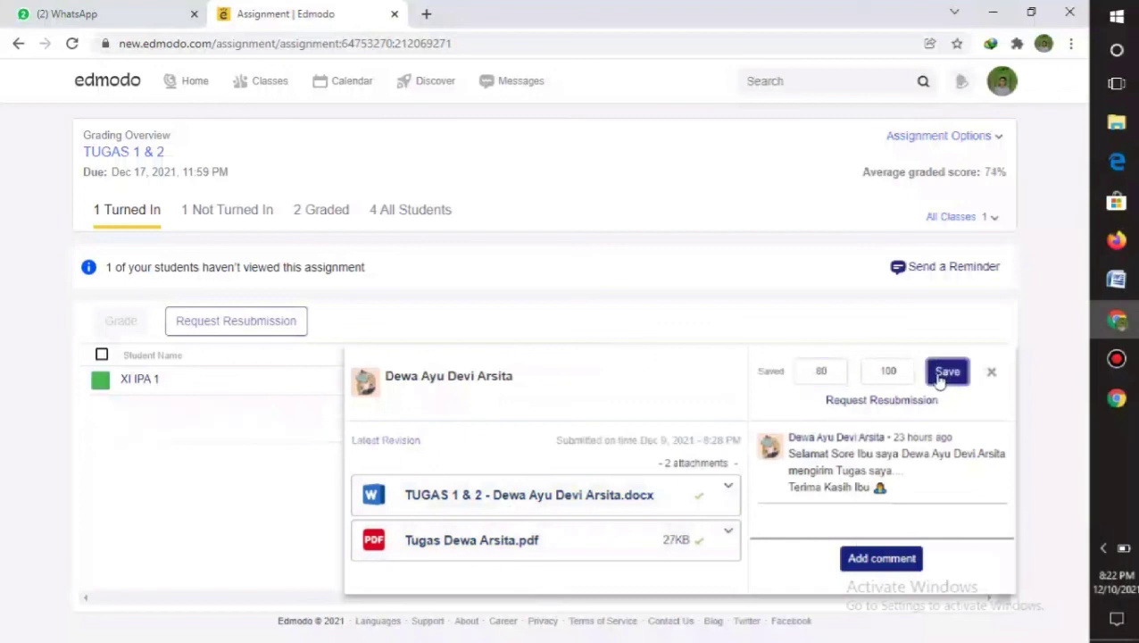
{"action": "left_click", "coordinate": [992, 372]}
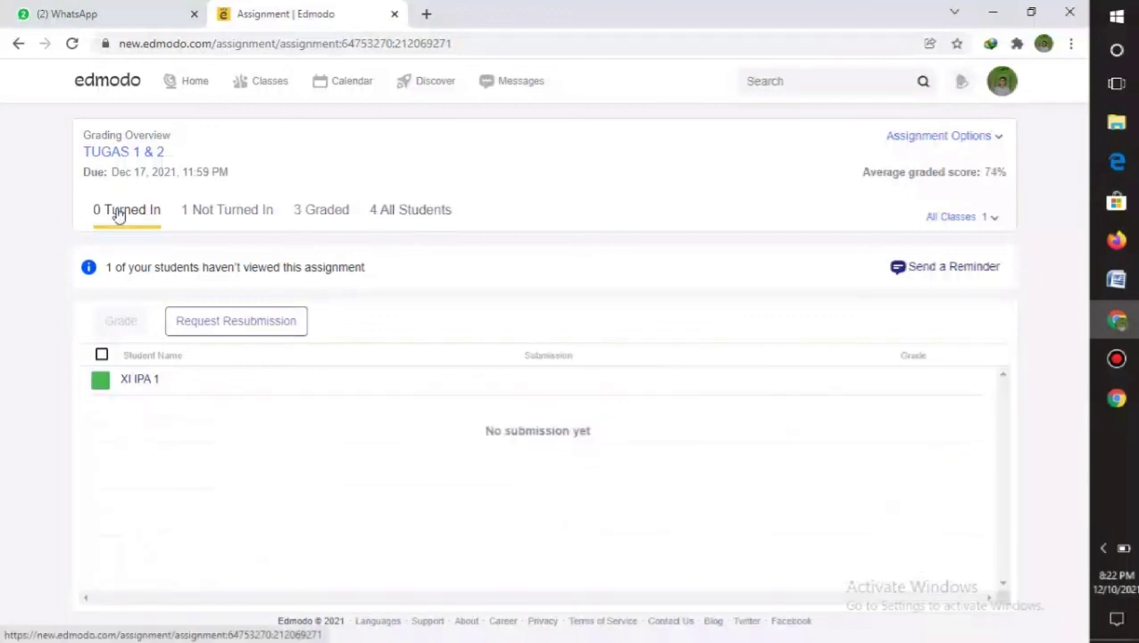
Check the graded submissions, and save a score of 0 out of 100 for the student who has not turned in TUGAS 1 & 2.
{"action": "left_click", "coordinate": [326, 219]}
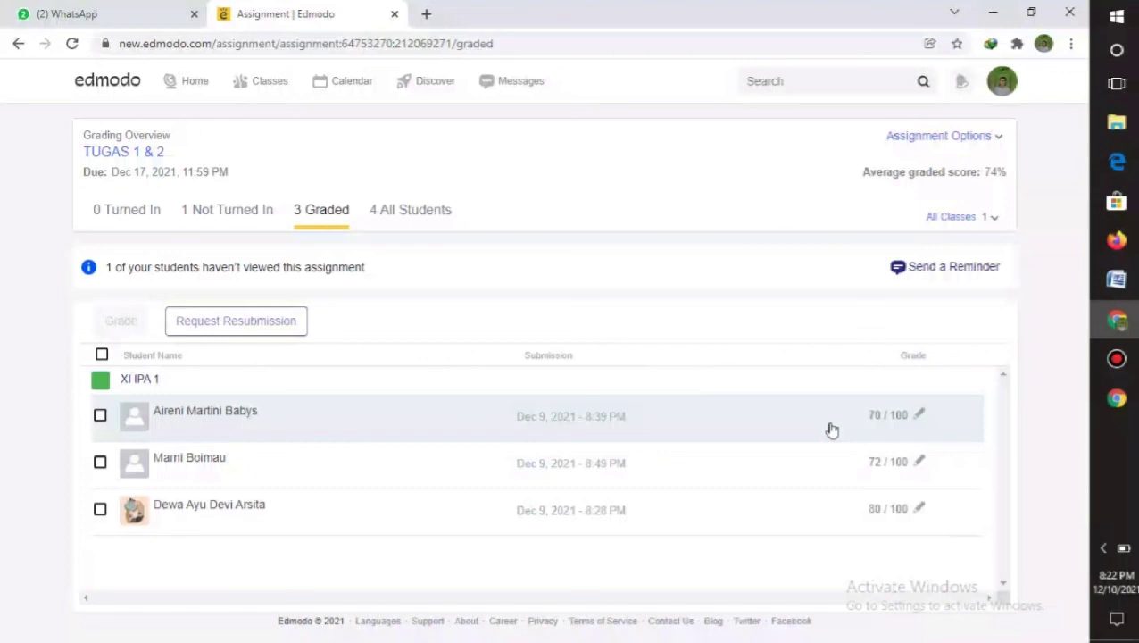
{"action": "left_click", "coordinate": [401, 216]}
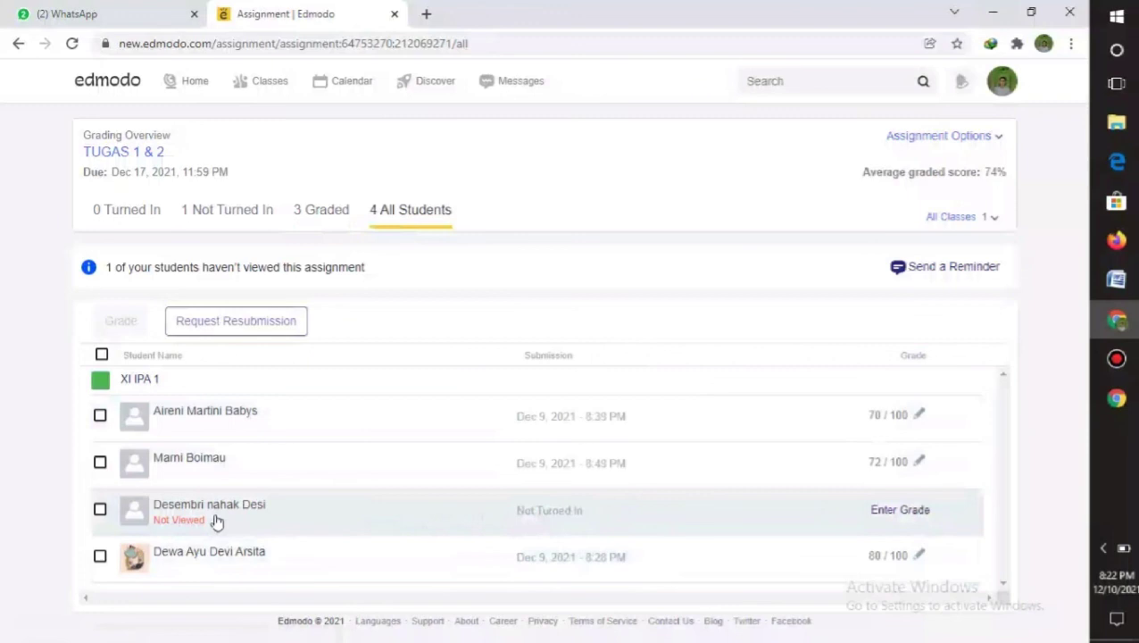
{"action": "left_click", "coordinate": [897, 514]}
{"action": "left_click", "coordinate": [821, 510]}
{"action": "type", "text": "0"}
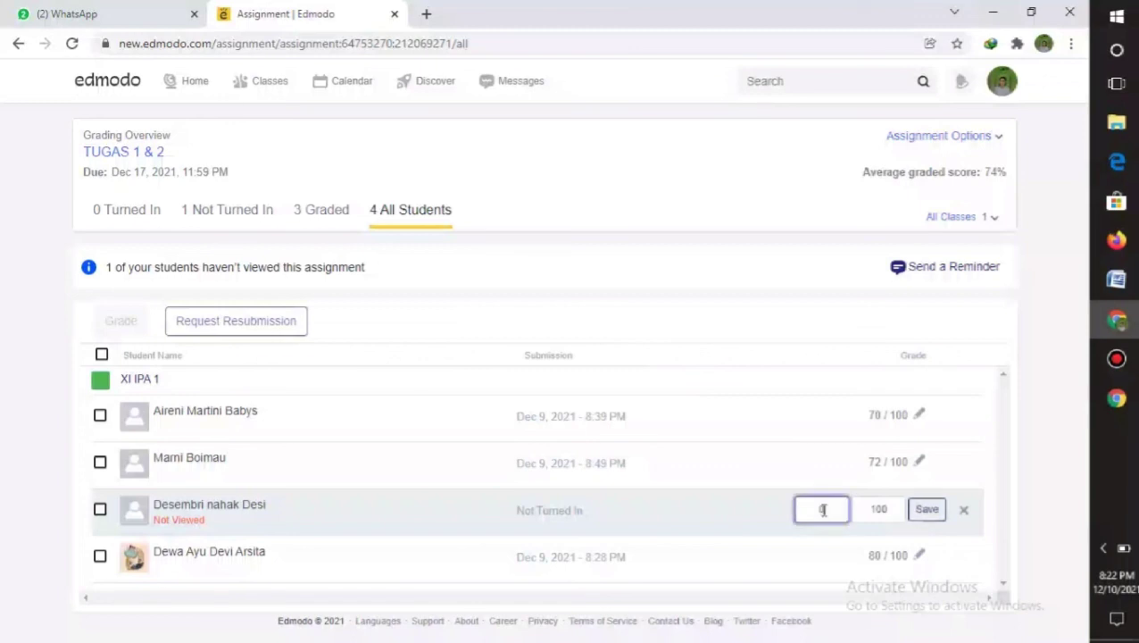
{"action": "left_click", "coordinate": [925, 514]}
Export the XI IPA 1 gradebook as XI IPA 1.csv and open the file in Excel.
{"action": "left_click", "coordinate": [195, 82]}
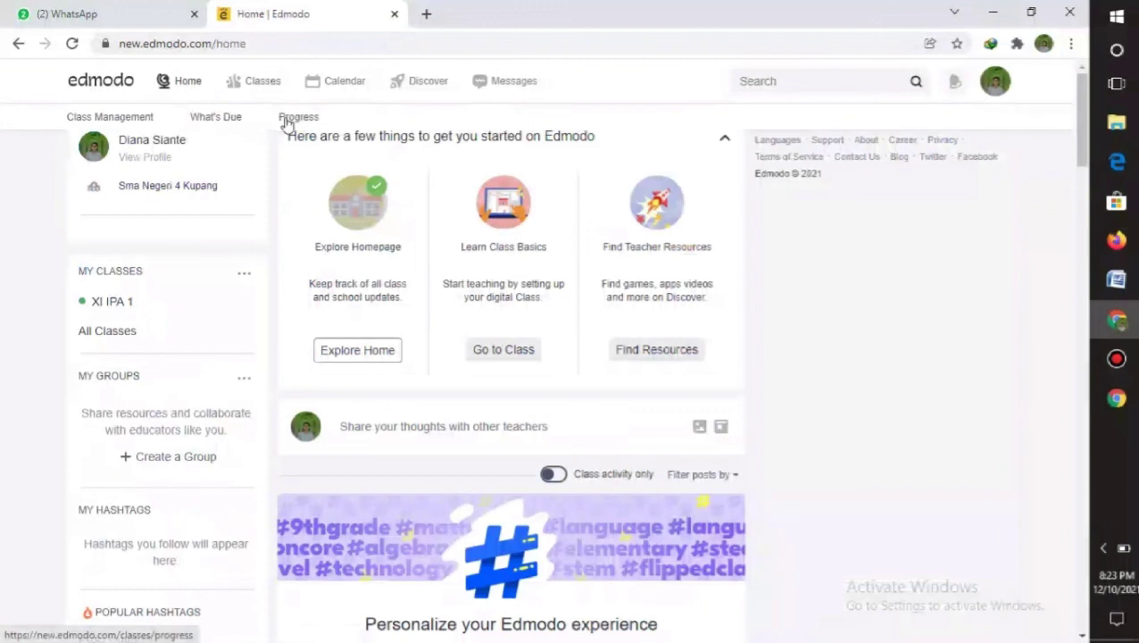
{"action": "left_click", "coordinate": [288, 120]}
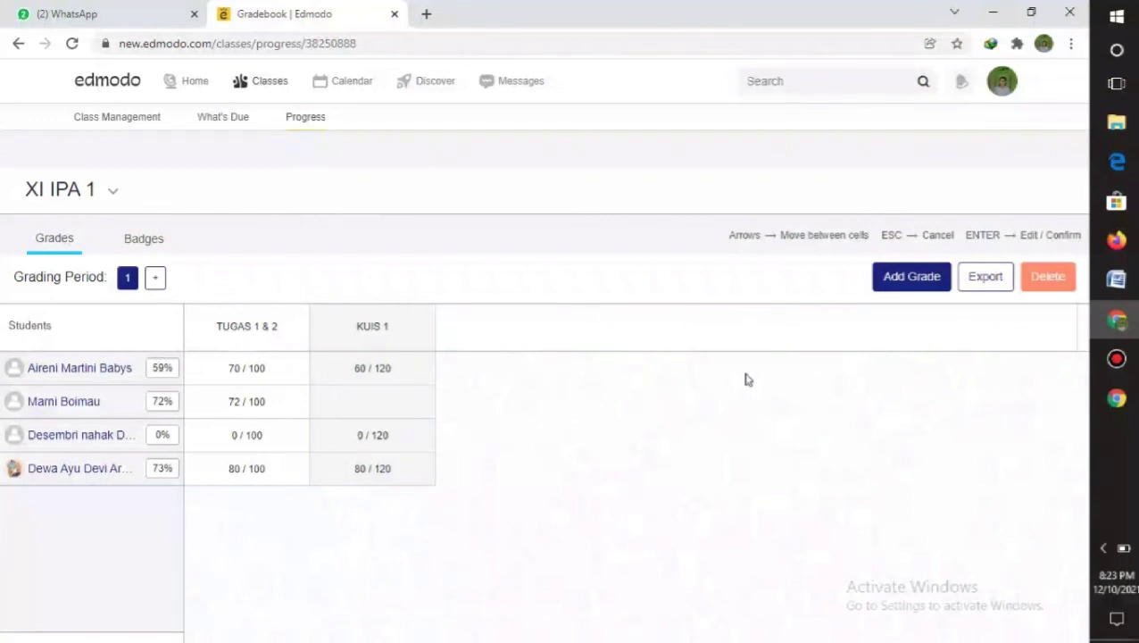
{"action": "left_click", "coordinate": [992, 279]}
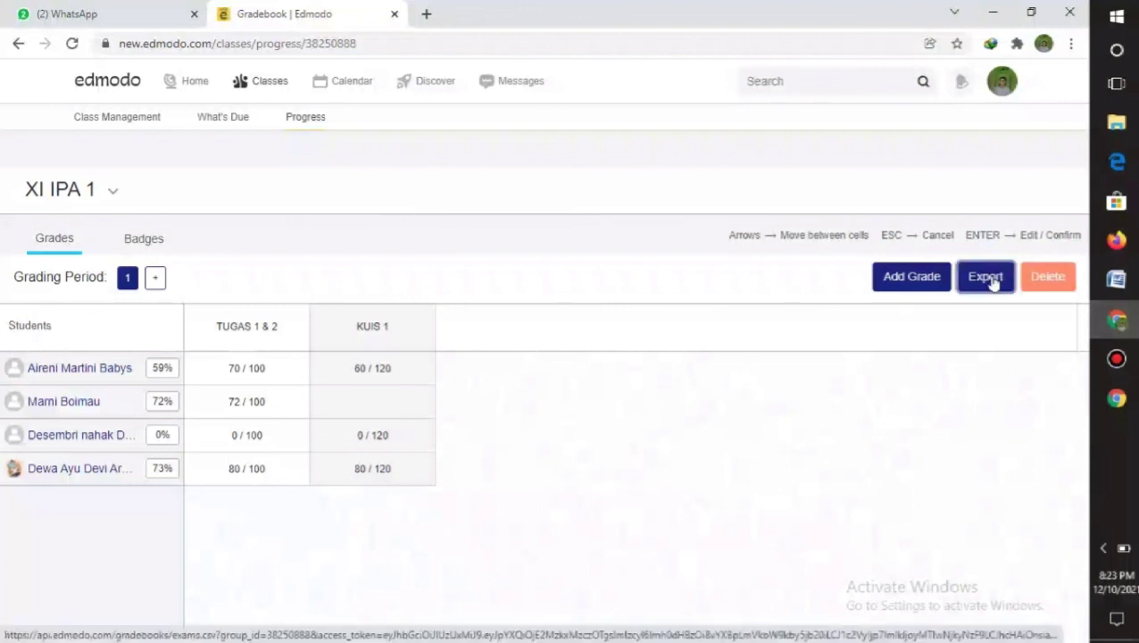
{"action": "left_click", "coordinate": [993, 282]}
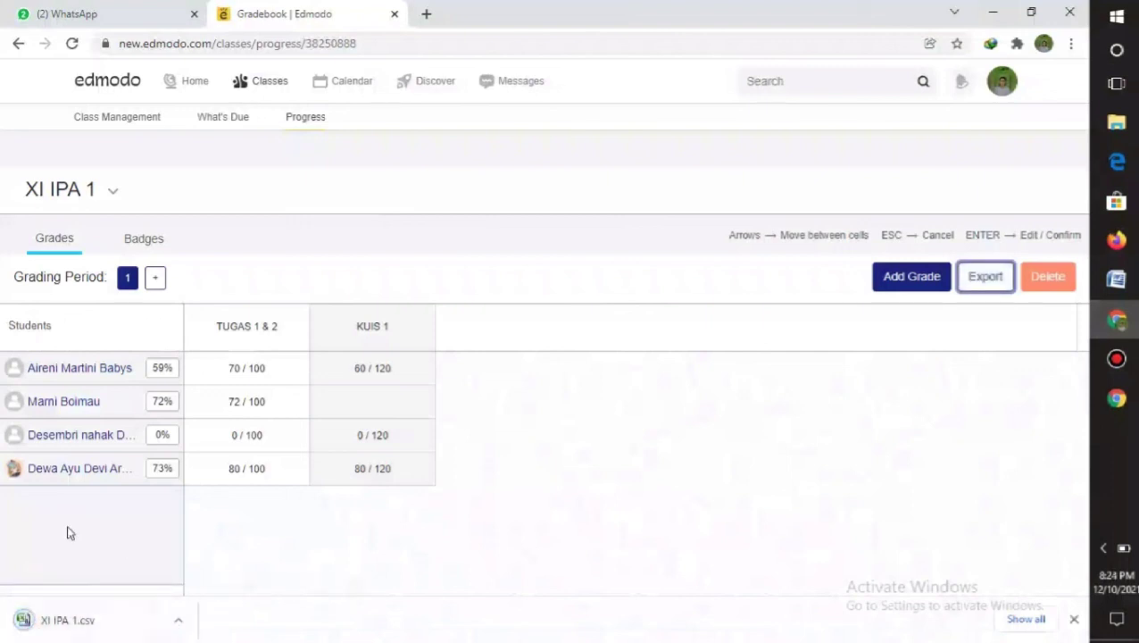
{"action": "left_click", "coordinate": [177, 620]}
{"action": "left_click", "coordinate": [198, 516]}
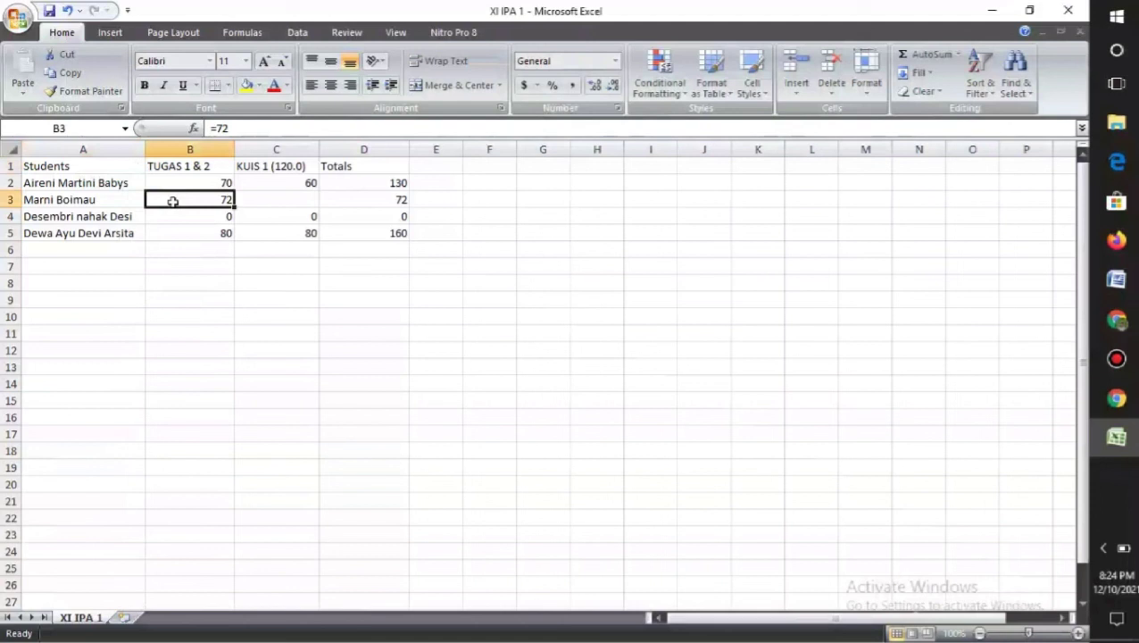
Examine the student names and their TUGAS 1 & 2 and KUIS 1 scores in the exported grade sheet.
{"action": "left_click", "coordinate": [164, 182]}
{"action": "left_click", "coordinate": [84, 182]}
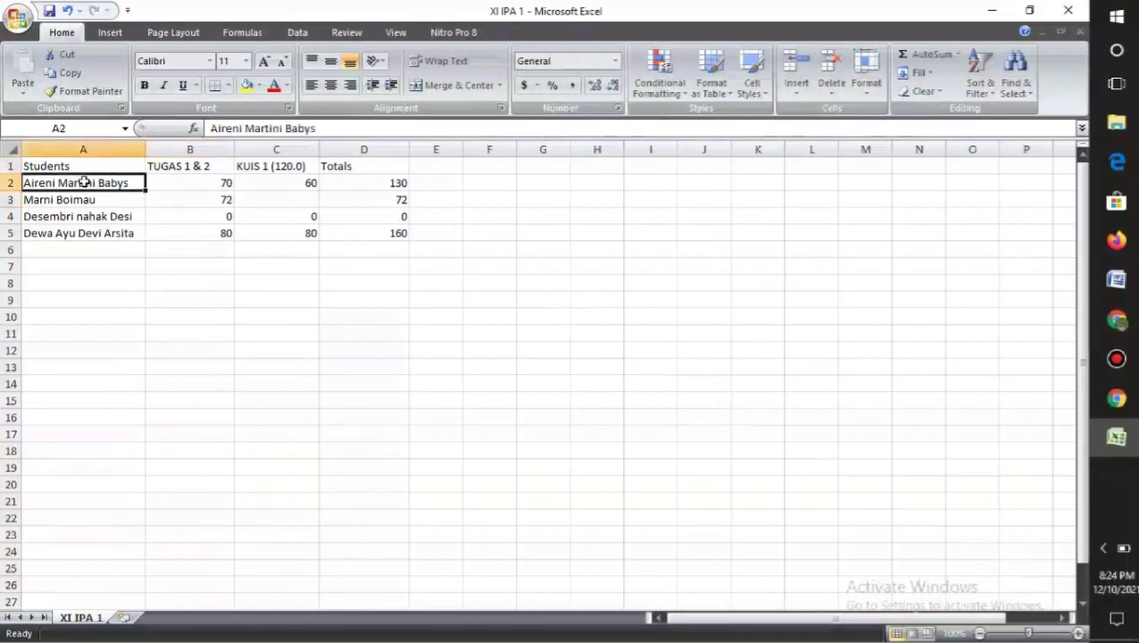
{"action": "left_click", "coordinate": [40, 199]}
{"action": "left_click", "coordinate": [53, 226]}
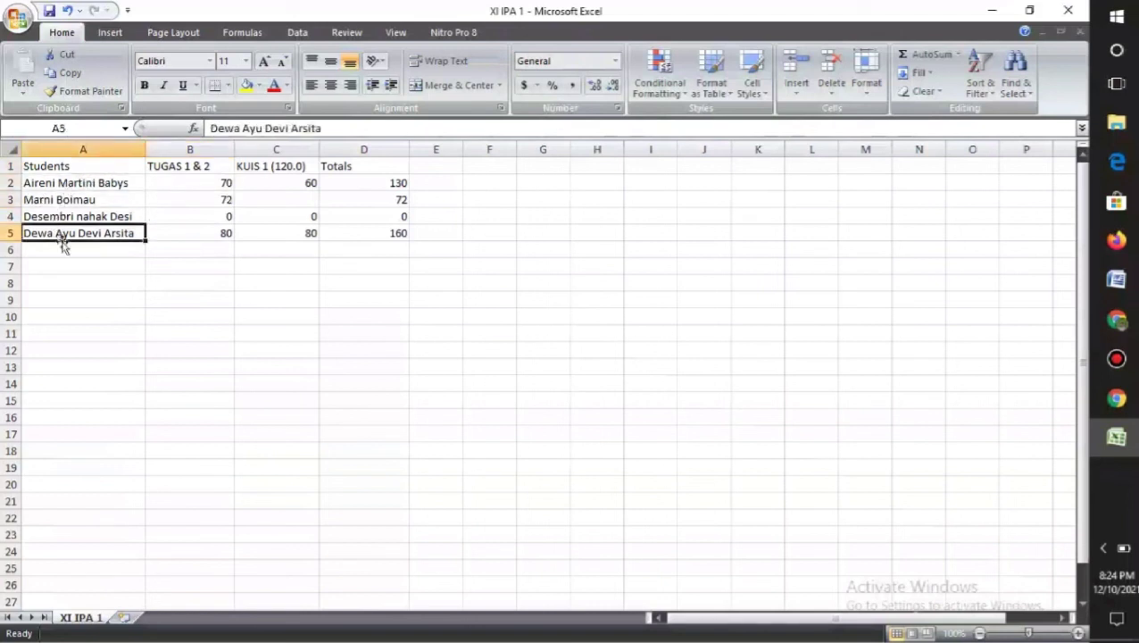
{"action": "left_click", "coordinate": [228, 284]}
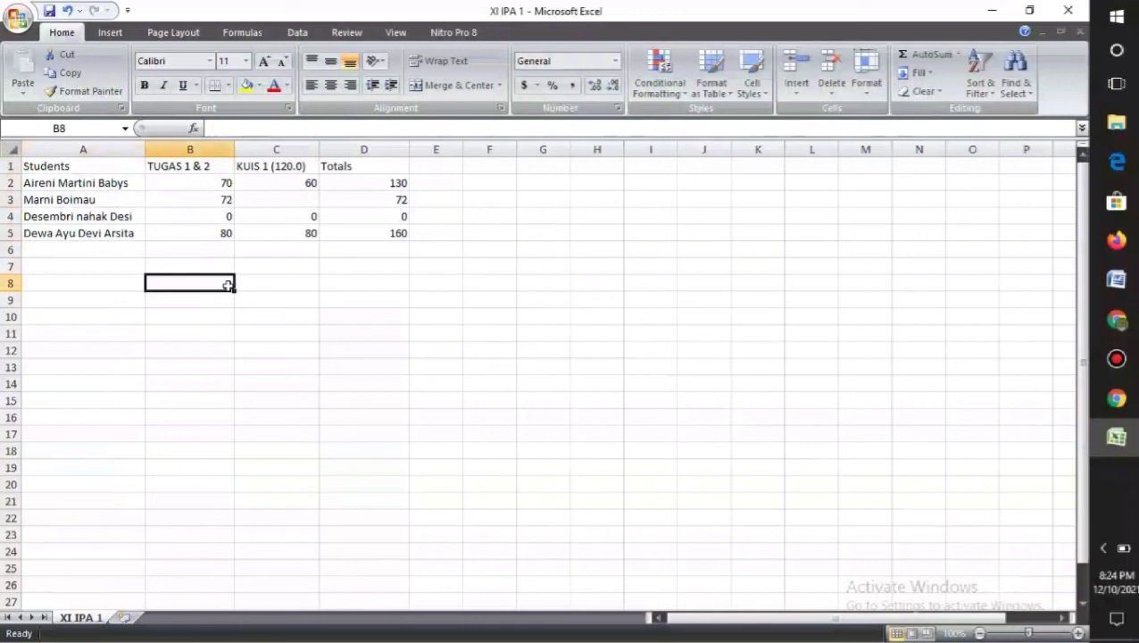
{"action": "left_click", "coordinate": [114, 185]}
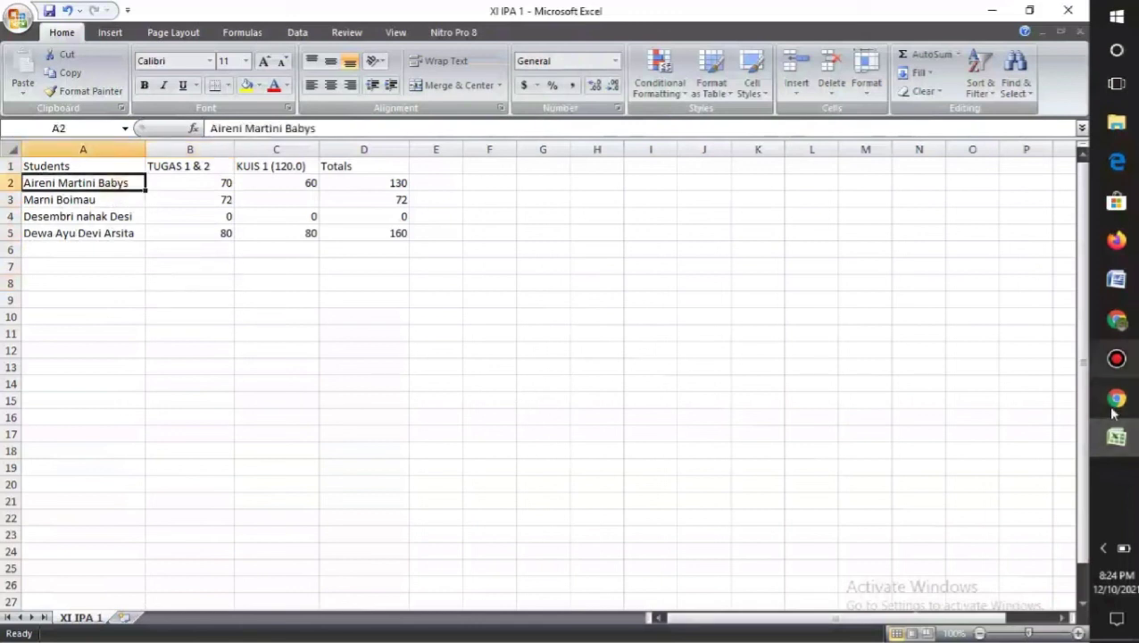
Switch back to Edmodo in Chrome, return to the home page and log out of the teacher account.
{"action": "left_click", "coordinate": [1121, 329]}
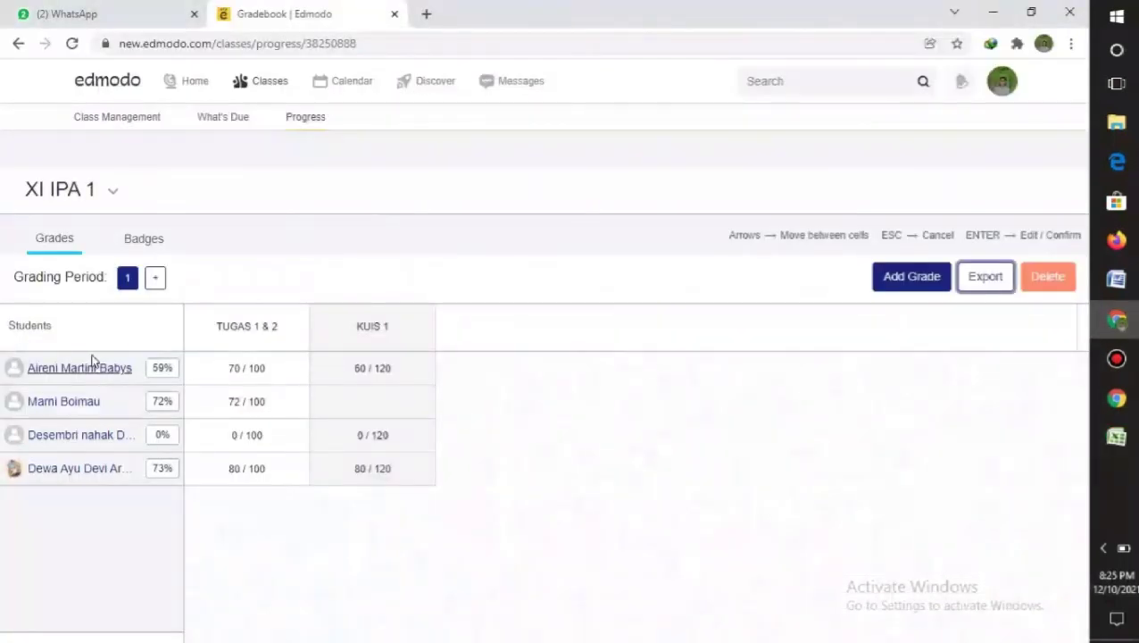
{"action": "left_click", "coordinate": [183, 91]}
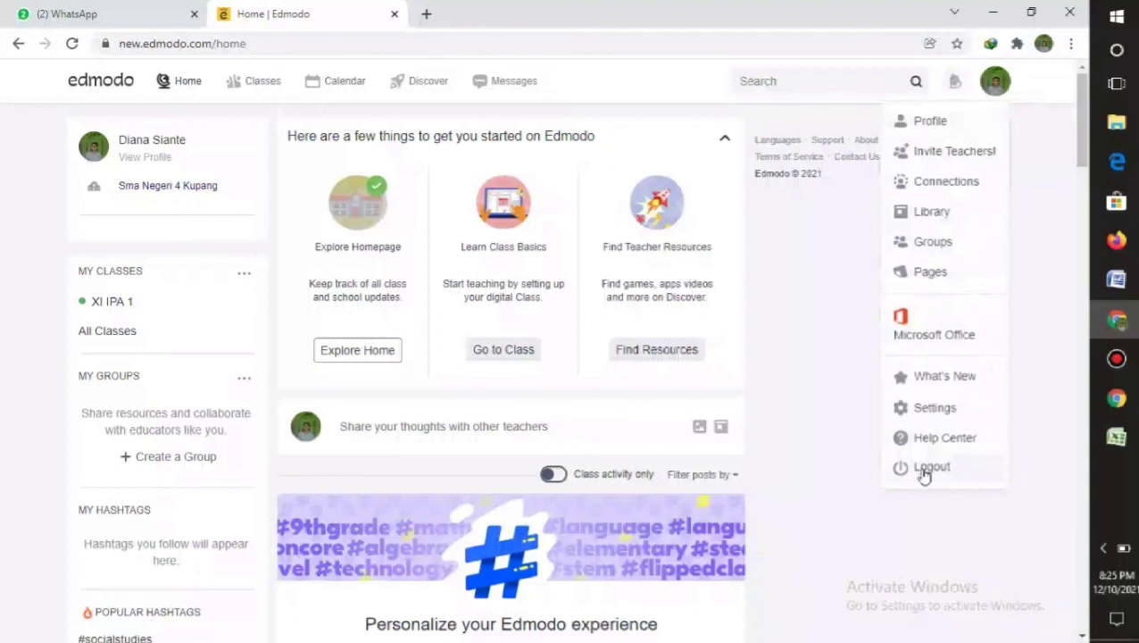
{"action": "left_click", "coordinate": [925, 474]}
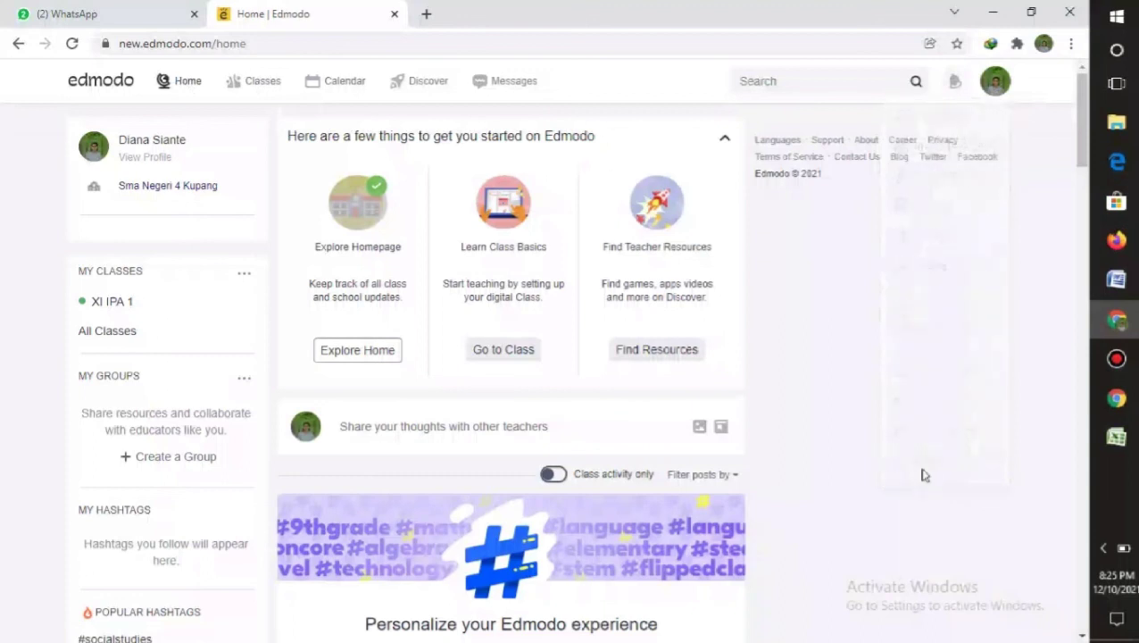